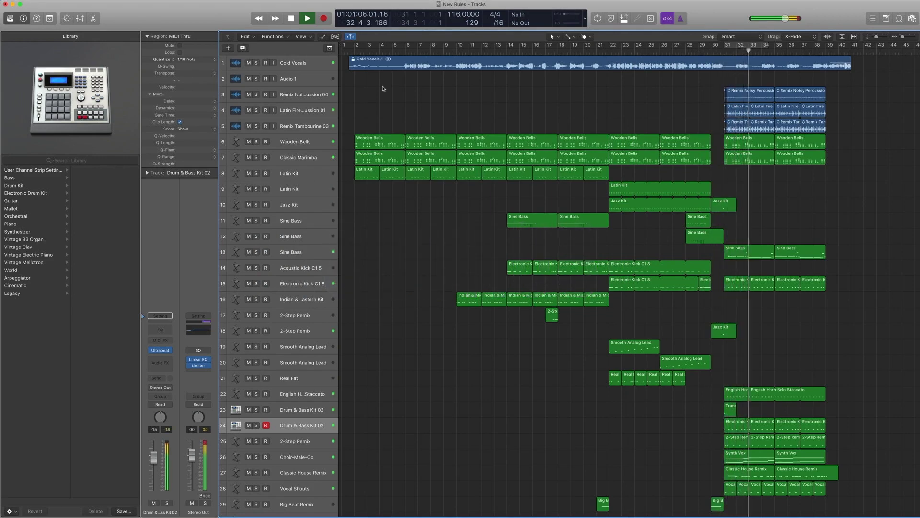
Move the playhead to bar 2, select the Wooden Bells track, and open its first region in the Piano Roll.
{"action": "left_click", "coordinate": [354, 51]}
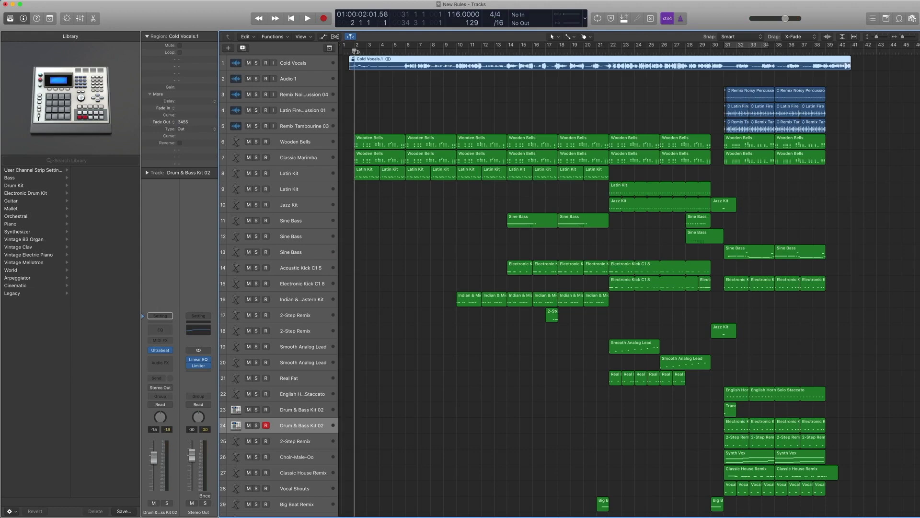
{"action": "left_click", "coordinate": [304, 142]}
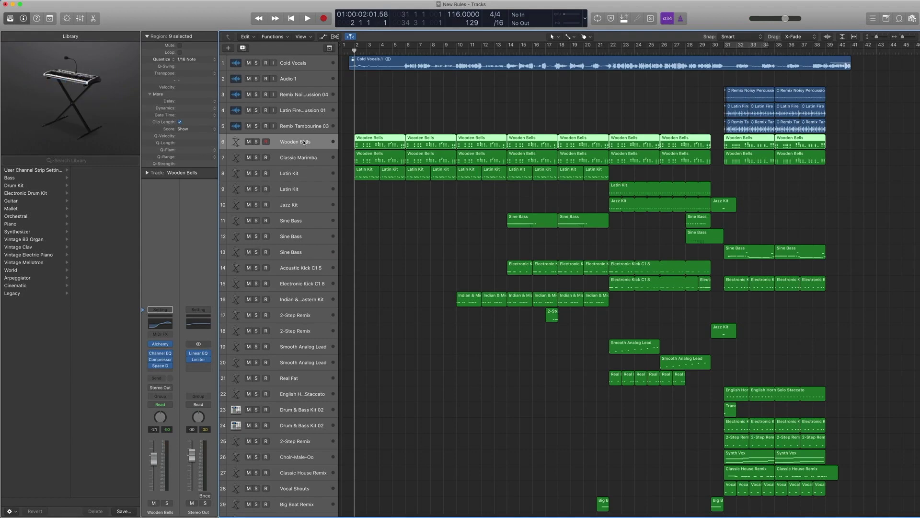
{"action": "double_click", "coordinate": [364, 140]}
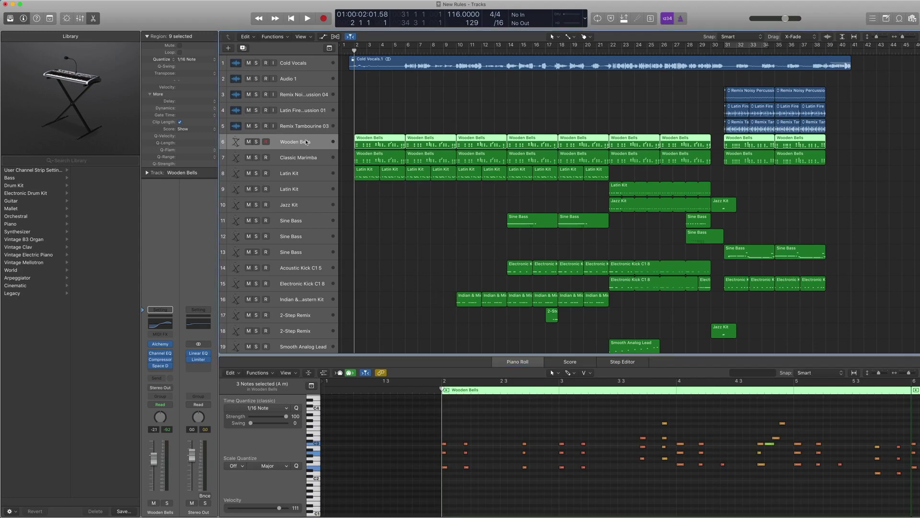
Solo the selected Wooden Bells regions and listen to the opening pattern from bar 2.
{"action": "key", "text": "ctrl+s"}
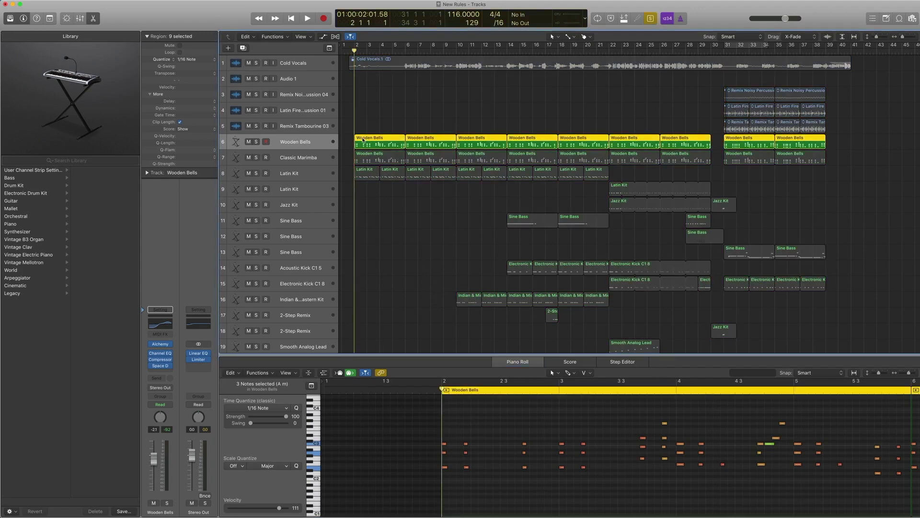
{"action": "key", "text": "space"}
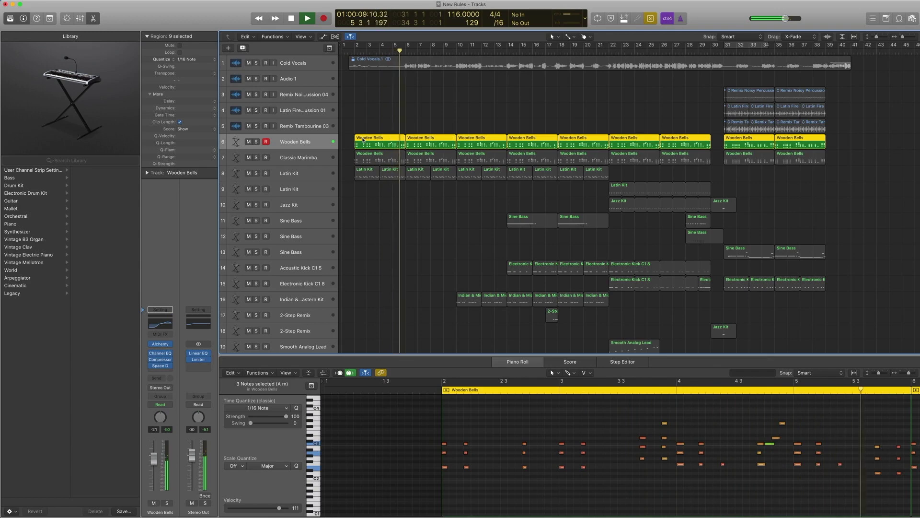
{"action": "key", "text": "space"}
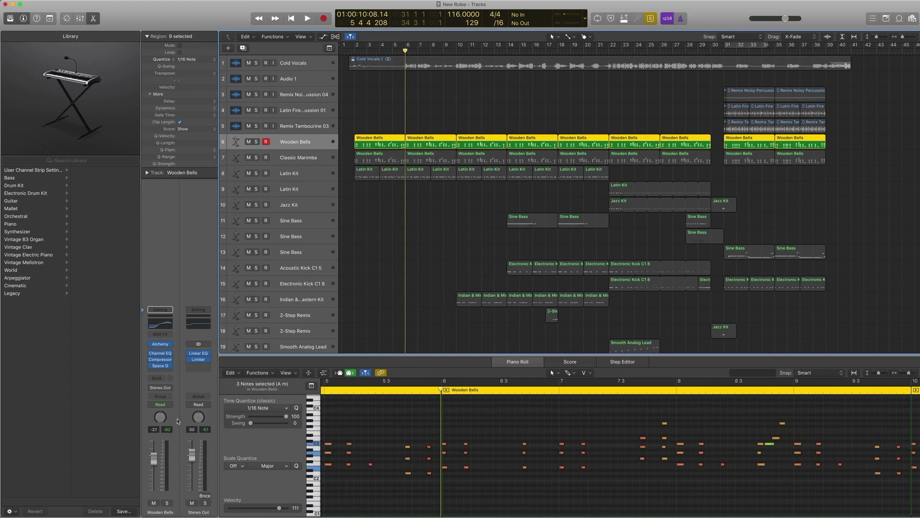
View the Wooden Bells preset in the track's Alchemy instrument, close it, and briefly play the part again from bar 2.
{"action": "mouse_move", "coordinate": [158, 345]}
{"action": "left_click", "coordinate": [161, 346]}
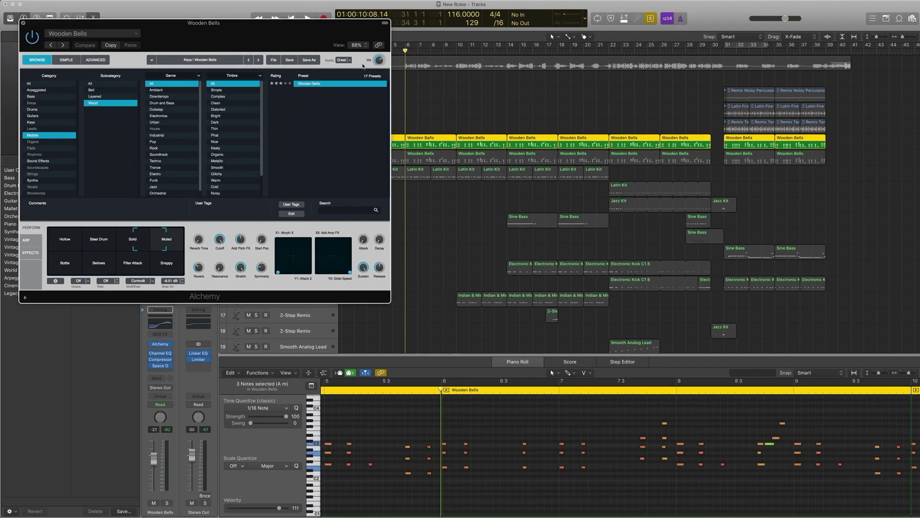
{"action": "key", "text": "super+w"}
{"action": "left_click", "coordinate": [359, 49]}
{"action": "key", "text": "space"}
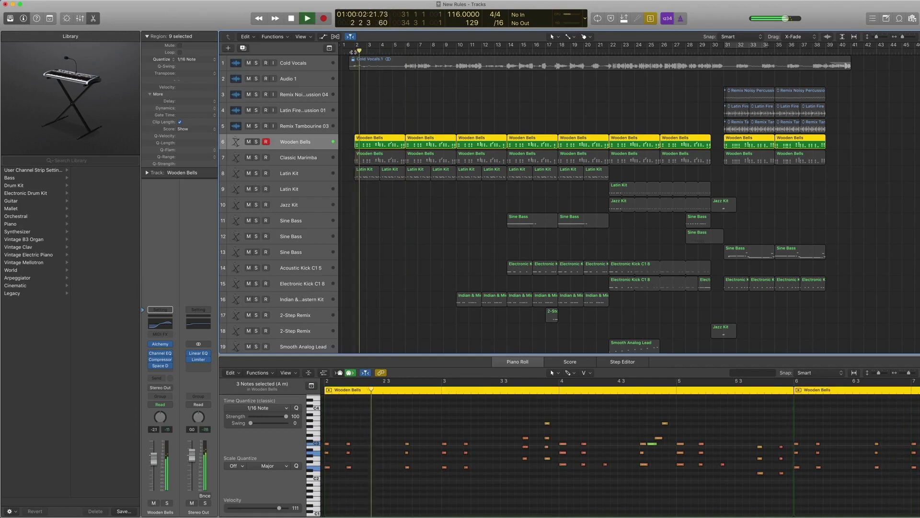
{"action": "key", "text": "space"}
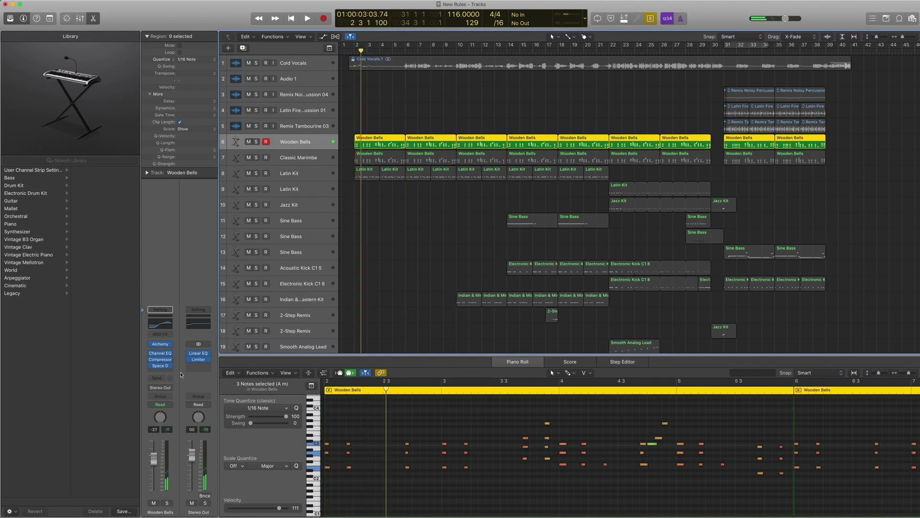
Bypass the Channel EQ, Compressor and Space Designer on the Wooden Bells track, and play the dry sound from bar 2.
{"action": "left_click", "coordinate": [151, 354]}
{"action": "key", "text": "comma"}
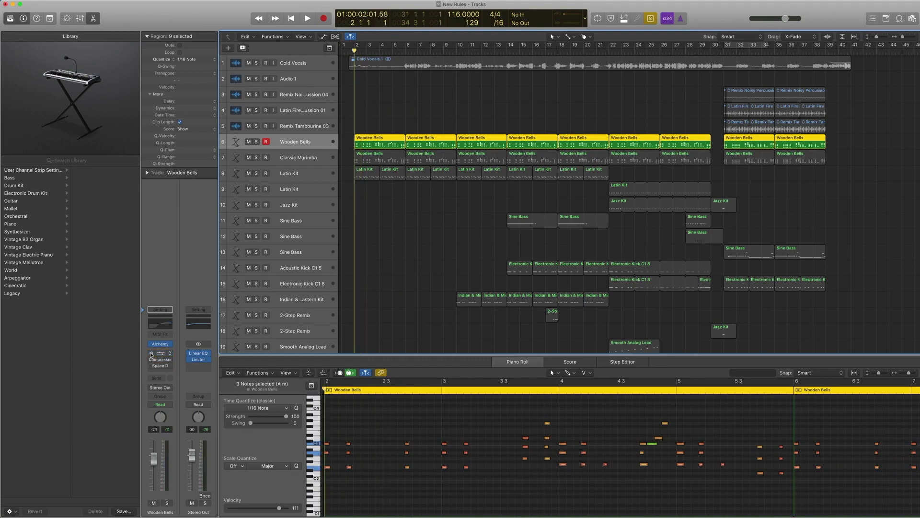
{"action": "key", "text": "space"}
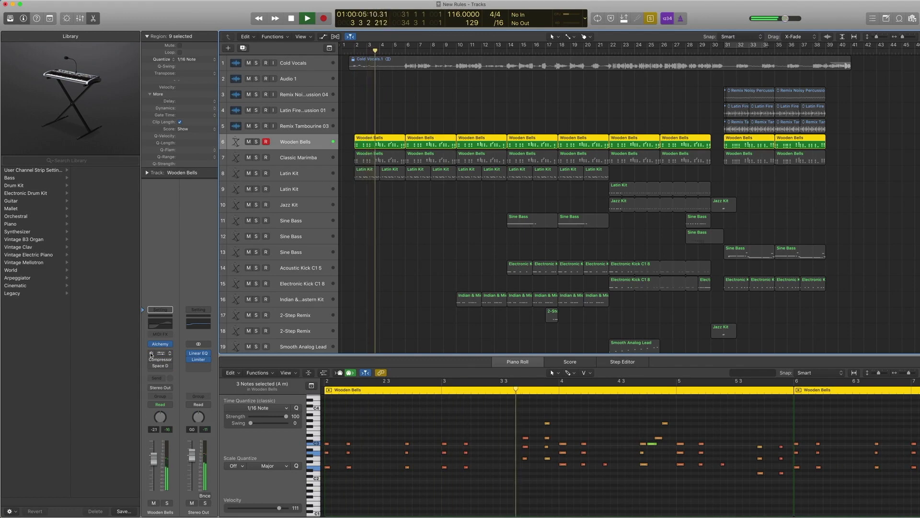
{"action": "key", "text": "space"}
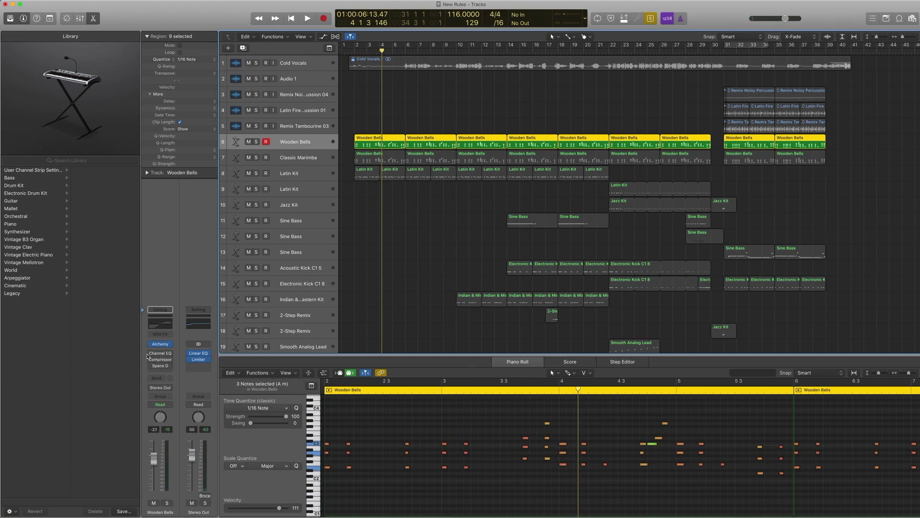
Turn the Wooden Bells Channel EQ back on, view its curve, and audition the part with and without it.
{"action": "left_click", "coordinate": [161, 324]}
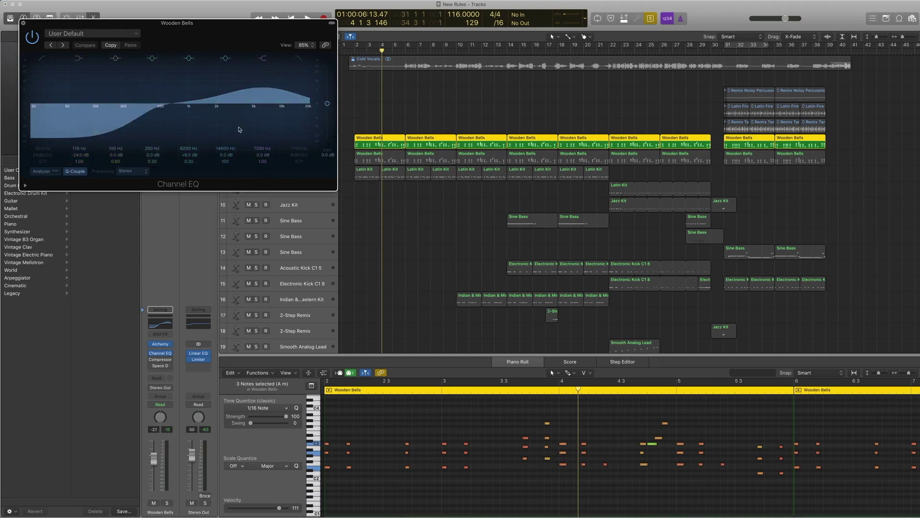
{"action": "key", "text": "super+w"}
{"action": "key", "text": "space"}
{"action": "key", "text": "space"}
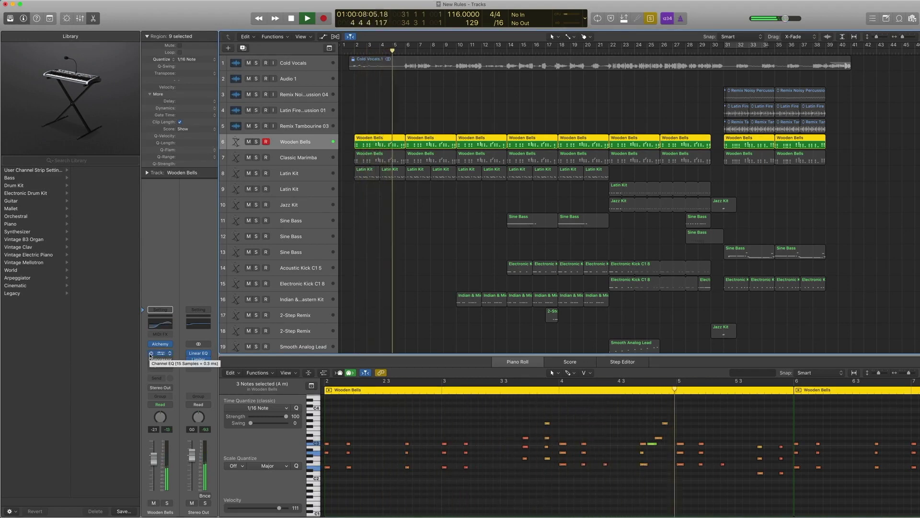
{"action": "key", "text": "space"}
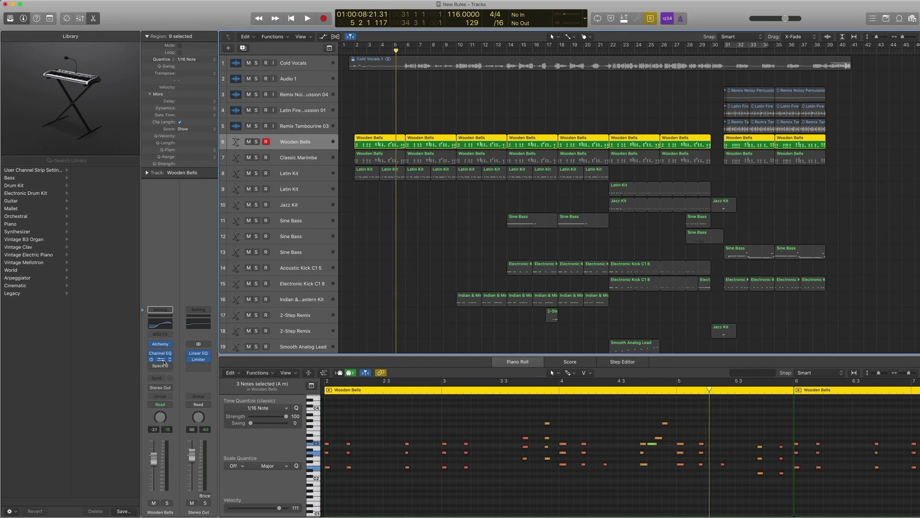
Turn the Wooden Bells Compressor back on, view its FET Clav preset, and close the plug-in.
{"action": "left_click", "coordinate": [162, 360]}
{"action": "left_click", "coordinate": [91, 33]}
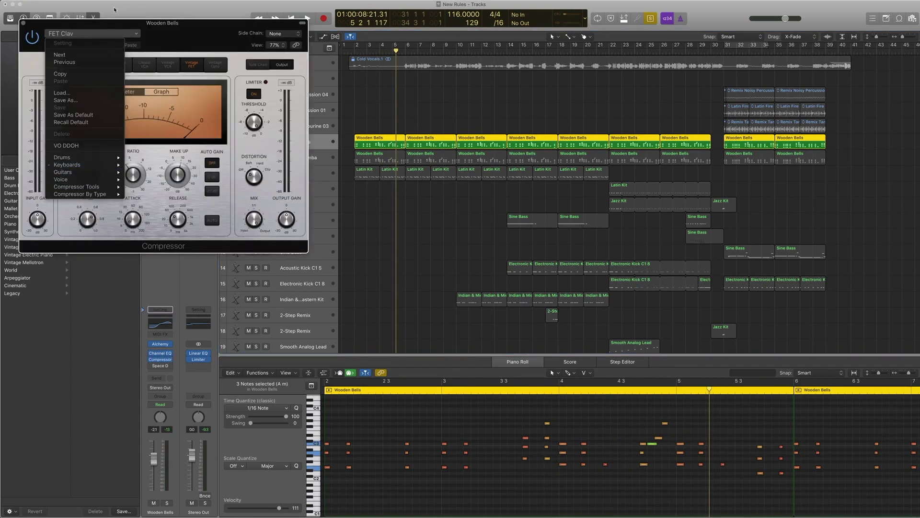
{"action": "left_click", "coordinate": [163, 31]}
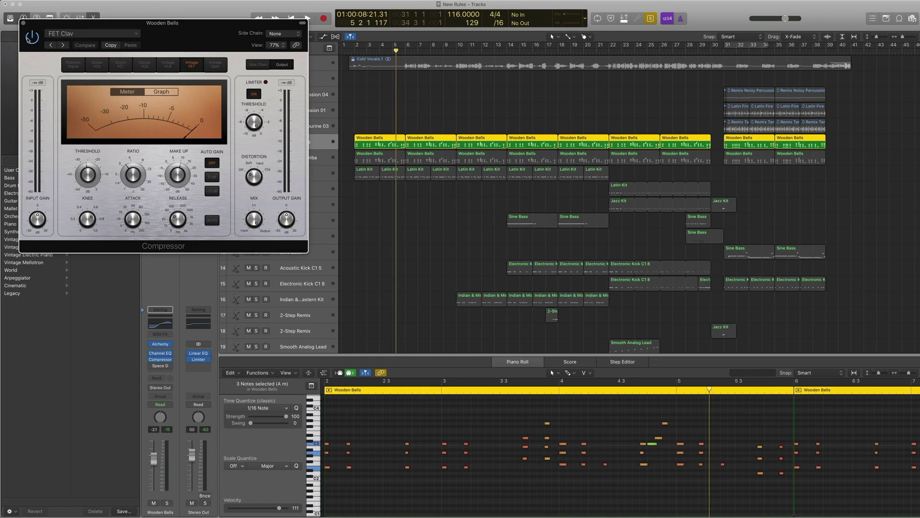
{"action": "left_click", "coordinate": [23, 23]}
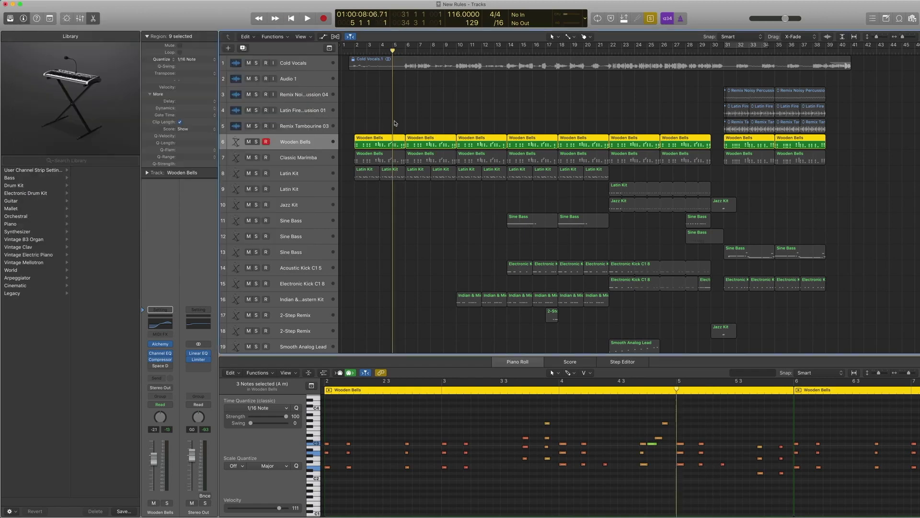
Play the Wooden Bells part from bar 2 to hear it with the Channel EQ and Compressor active.
{"action": "key", "text": "comma"}
{"action": "key", "text": "comma"}
{"action": "key", "text": "comma"}
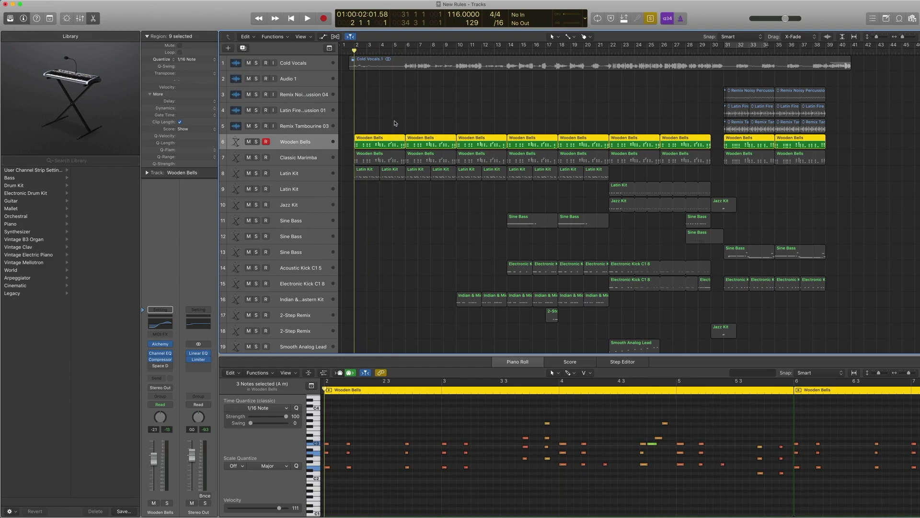
{"action": "key", "text": "space"}
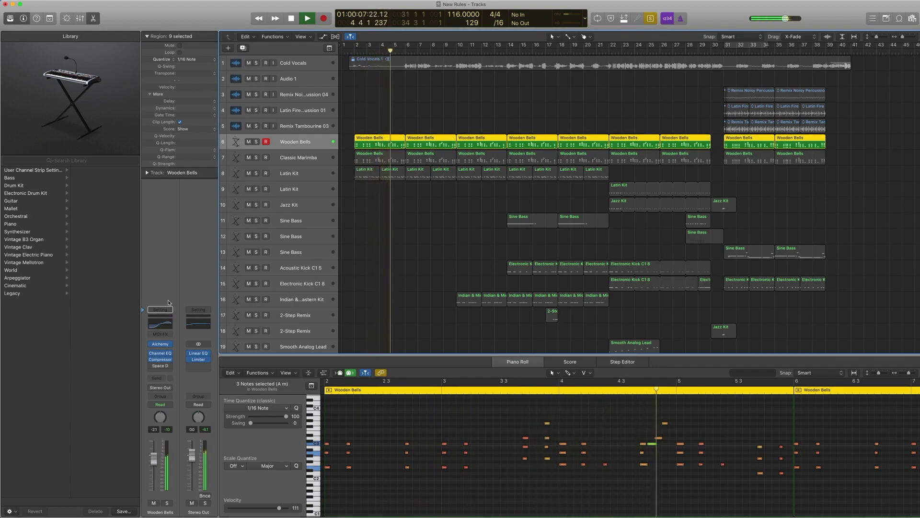
{"action": "key", "text": "space"}
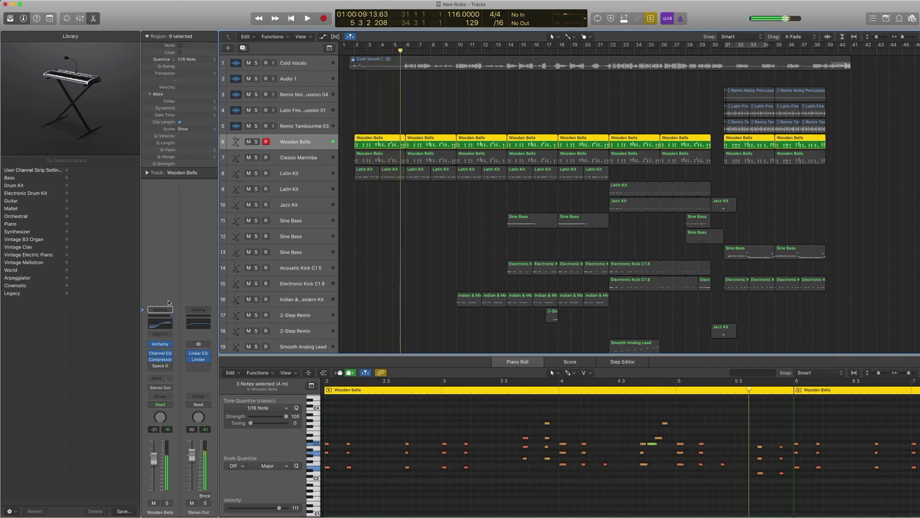
Turn Space Designer back on, check its 1.4s Percussion preset among the medium gated reverbs, and close it without changing the preset.
{"action": "mouse_move", "coordinate": [151, 368]}
{"action": "left_click", "coordinate": [161, 366]}
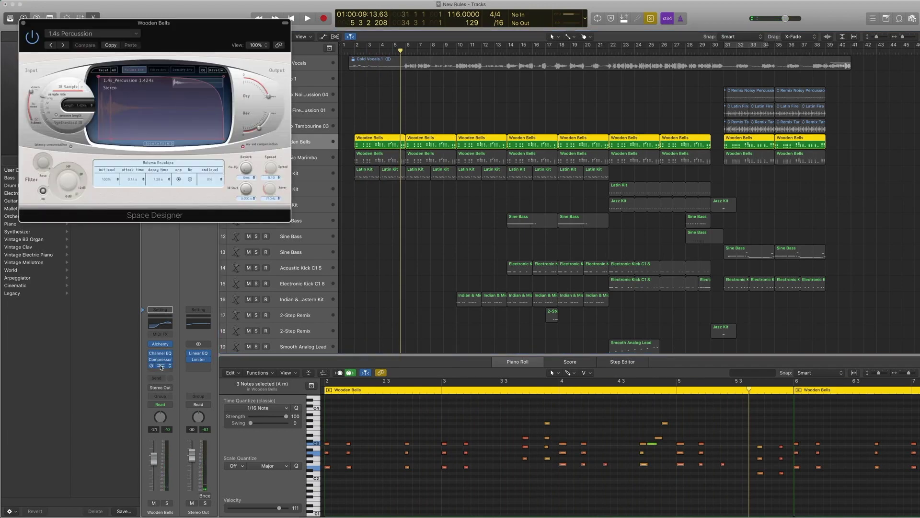
{"action": "left_click", "coordinate": [107, 36]}
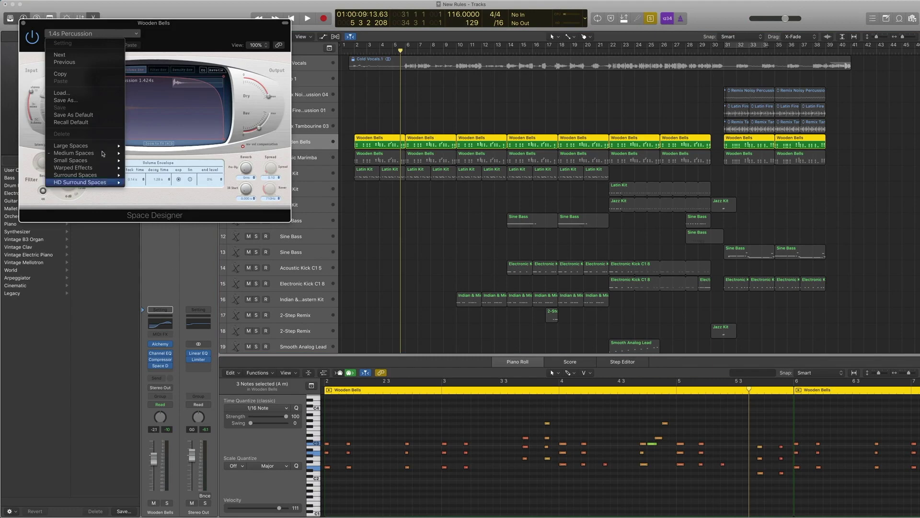
{"action": "mouse_move", "coordinate": [78, 154]}
{"action": "mouse_move", "coordinate": [155, 177]}
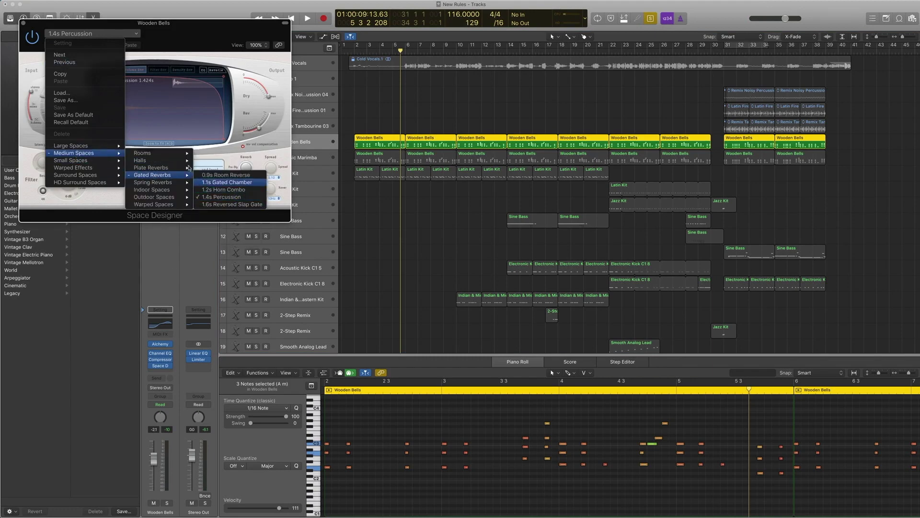
{"action": "left_click", "coordinate": [22, 24]}
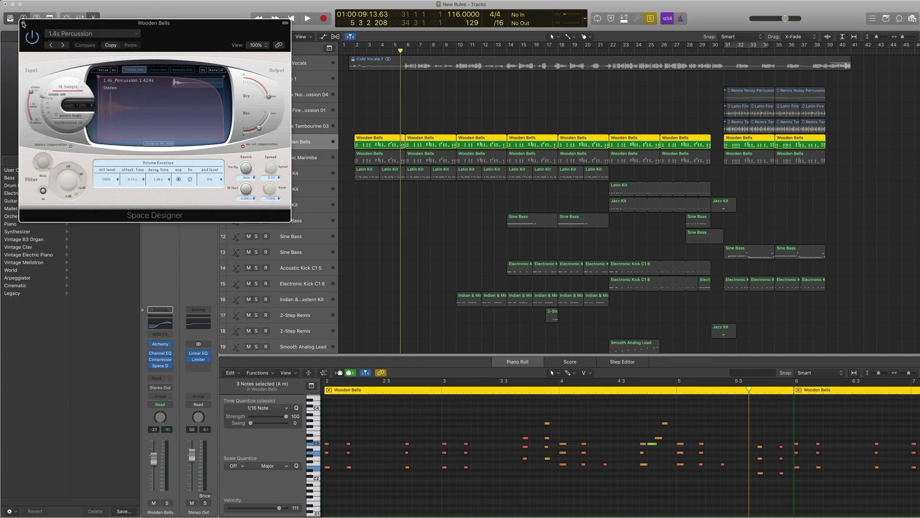
{"action": "left_click", "coordinate": [23, 23]}
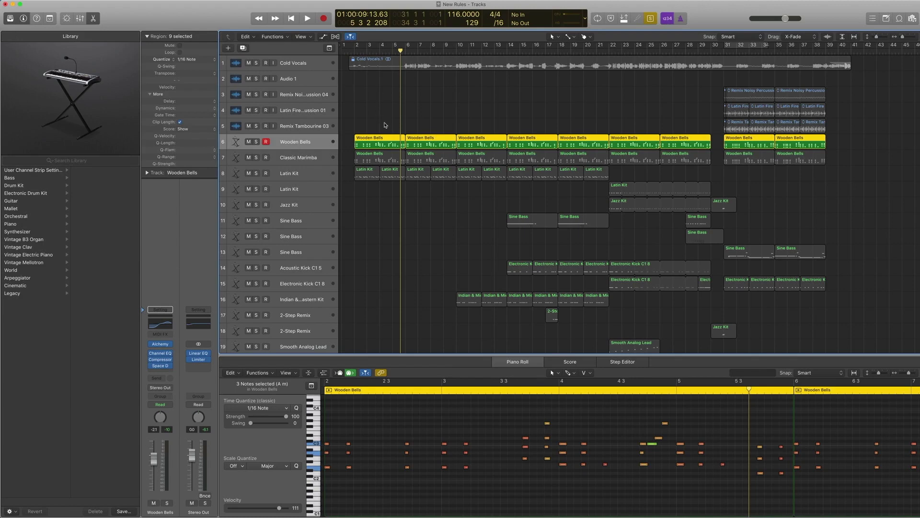
Select only the first Wooden Bells region and listen to it from bar 2, and again from bar 3, with all effects active.
{"action": "left_click", "coordinate": [381, 143]}
{"action": "key", "text": "comma"}
{"action": "key", "text": "comma"}
{"action": "key", "text": "comma"}
{"action": "key", "text": "comma"}
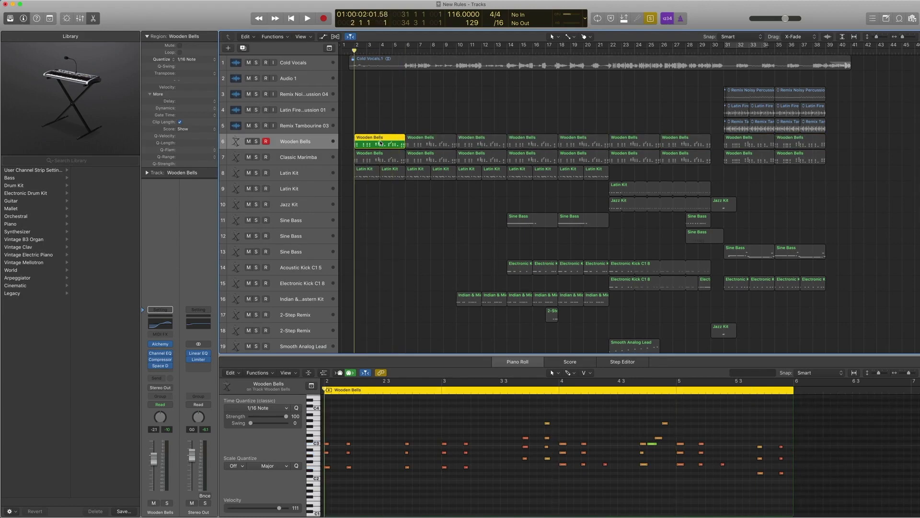
{"action": "key", "text": "space"}
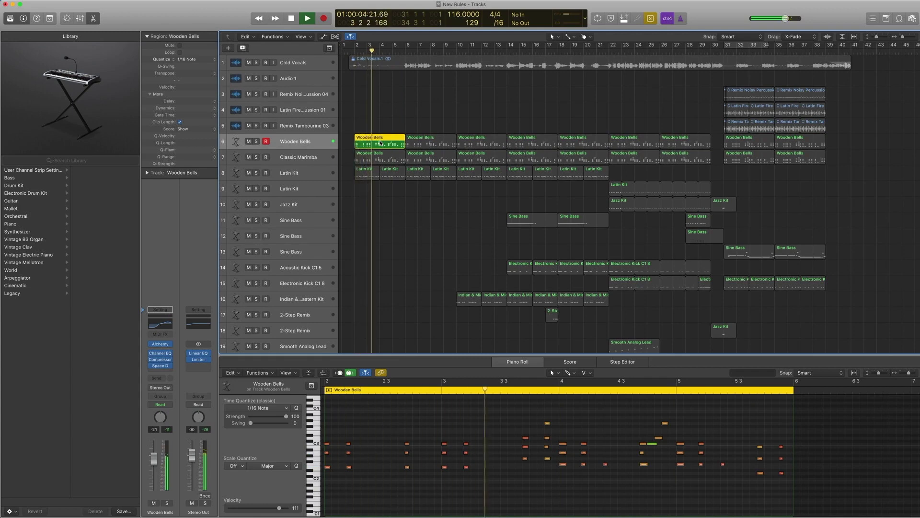
{"action": "key", "text": "space"}
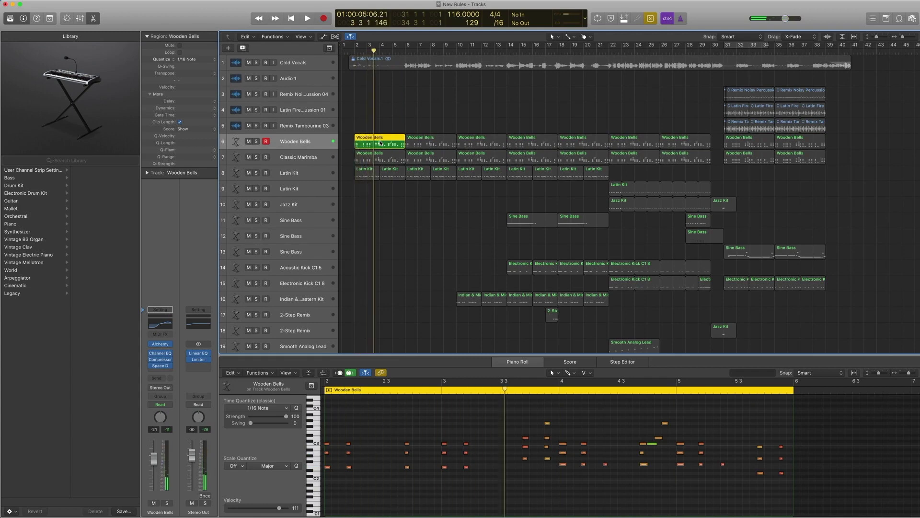
{"action": "key", "text": "comma"}
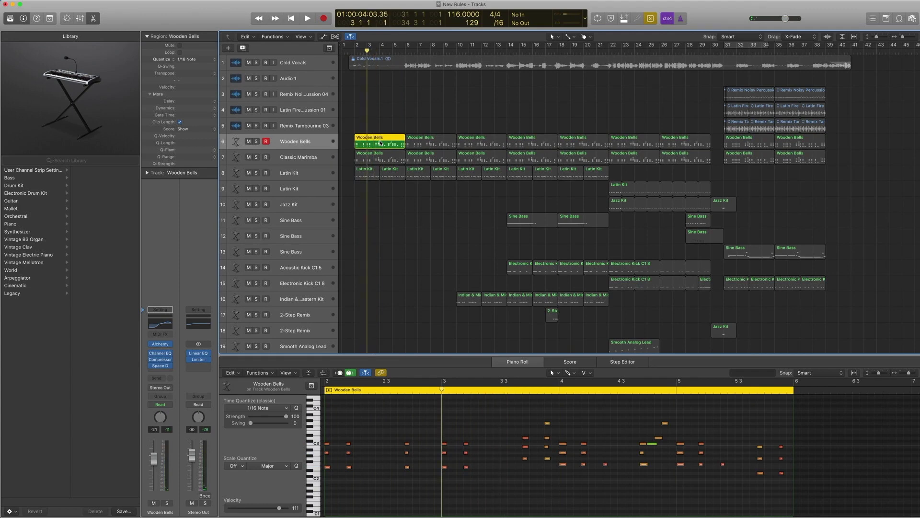
{"action": "key", "text": "space"}
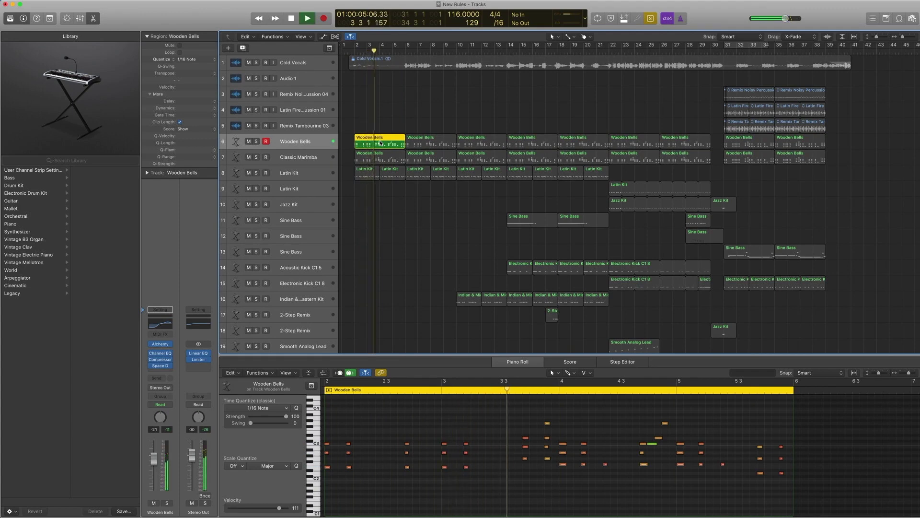
{"action": "key", "text": "space"}
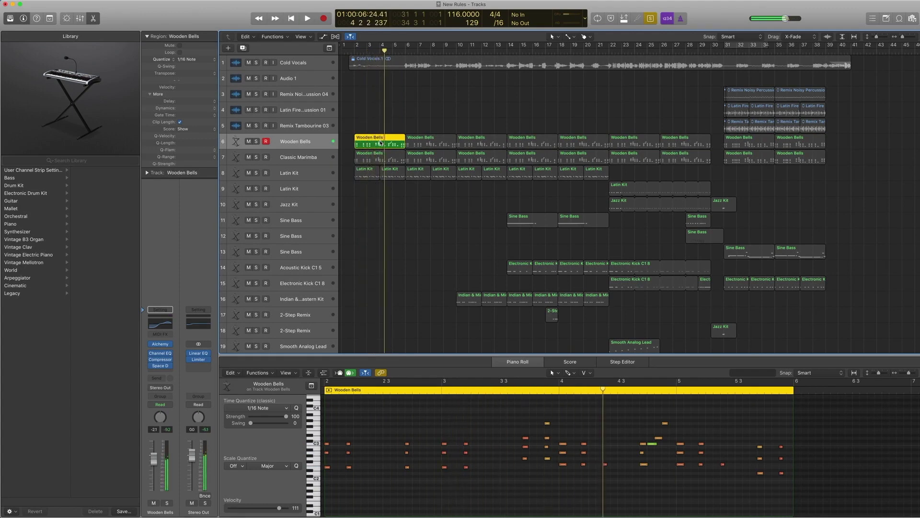
Split the first Wooden Bells region at the playhead and join the two pieces back together.
{"action": "key", "text": "super+t"}
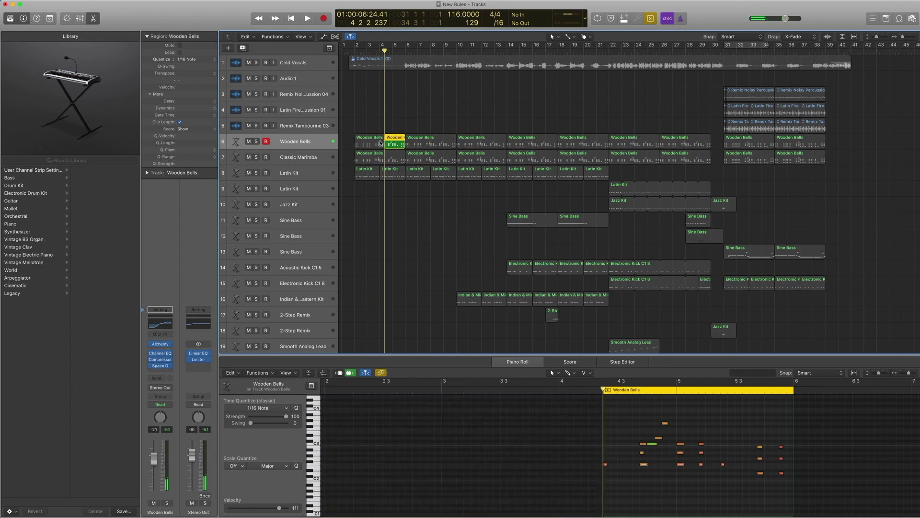
{"action": "left_click", "coordinate": [380, 142], "text": "shift"}
{"action": "key", "text": "super+j"}
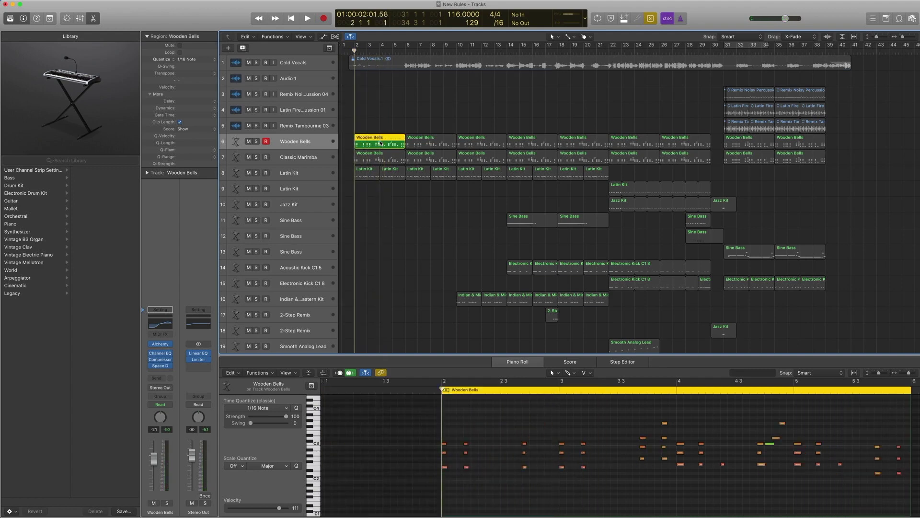
Turn off solo for the first Wooden Bells region.
{"action": "key", "text": "ctrl+s"}
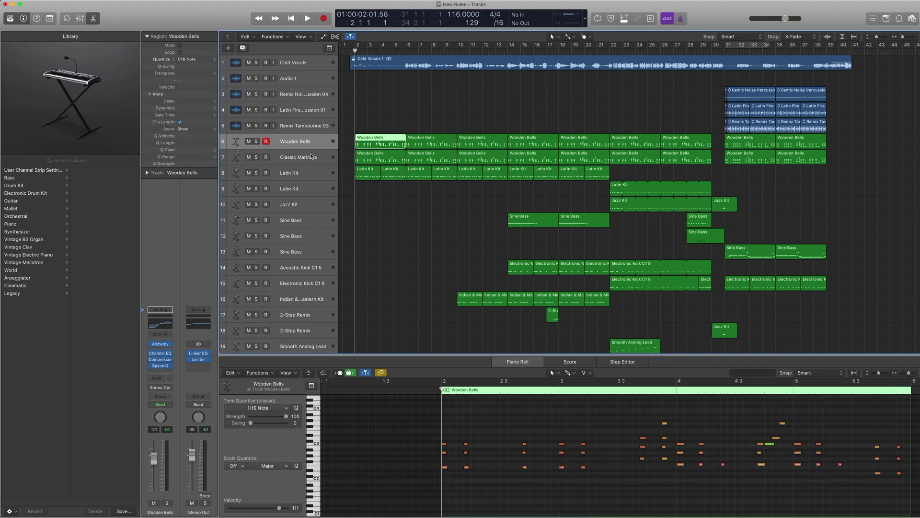
Select the Classic Marimba track and compare its regions with the first region on the Wooden Bells track.
{"action": "left_click", "coordinate": [312, 157]}
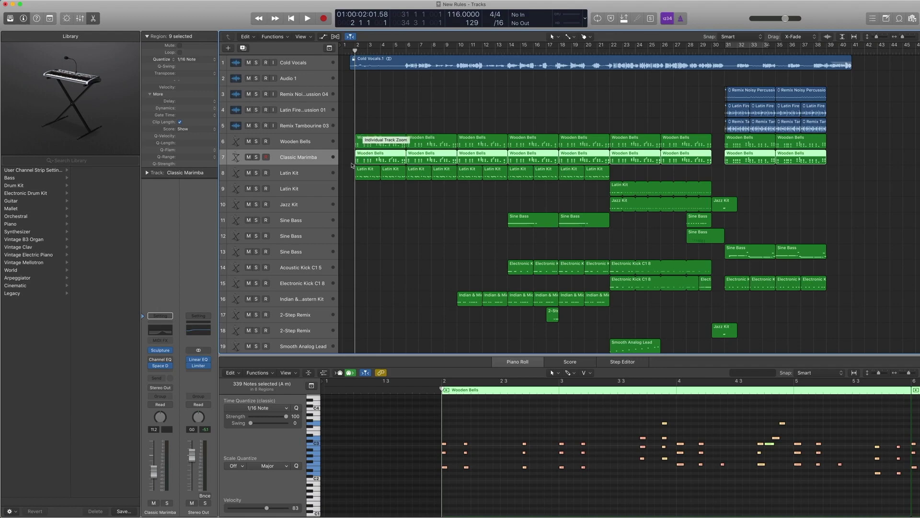
{"action": "left_click", "coordinate": [370, 116]}
{"action": "left_click", "coordinate": [369, 141]}
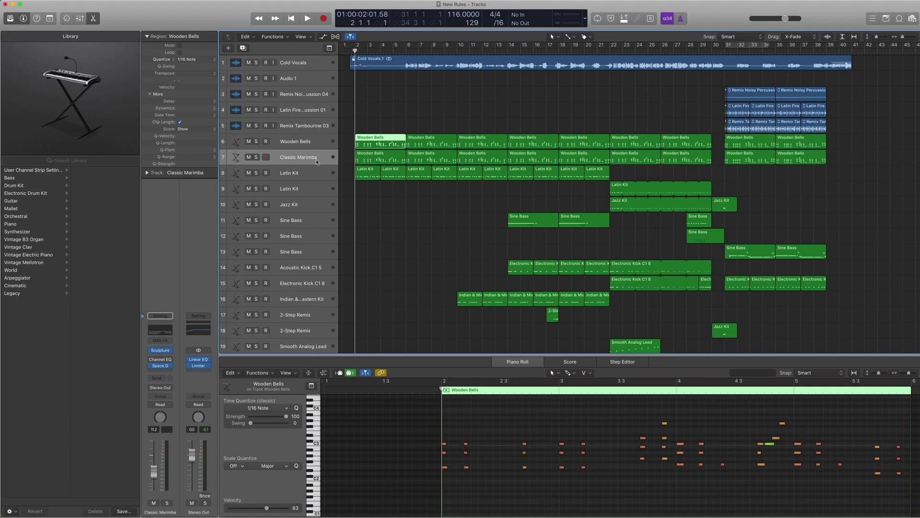
Check the Classic Marimba track's Sculpture preset and its 1.4s Percussion reverb in Space Designer, closing both without changes.
{"action": "left_click", "coordinate": [162, 351]}
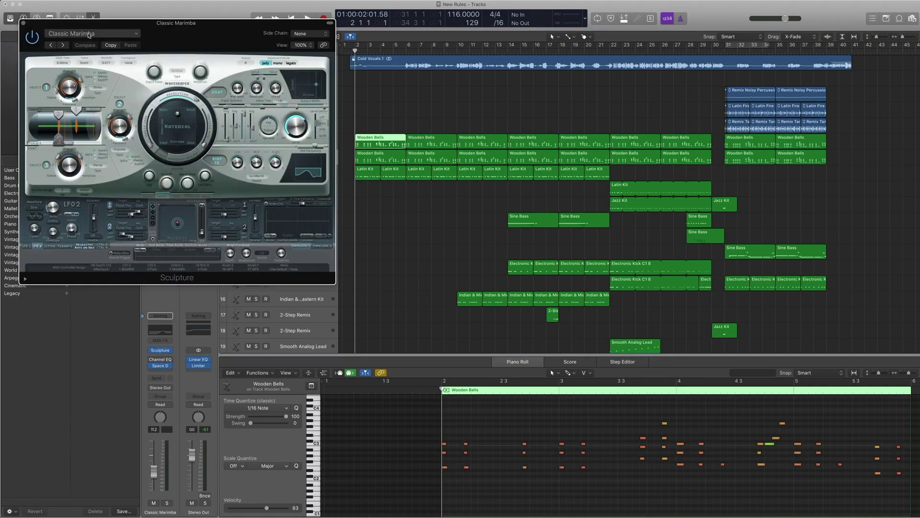
{"action": "left_click", "coordinate": [89, 34]}
{"action": "mouse_move", "coordinate": [106, 183]}
{"action": "left_click", "coordinate": [23, 23]}
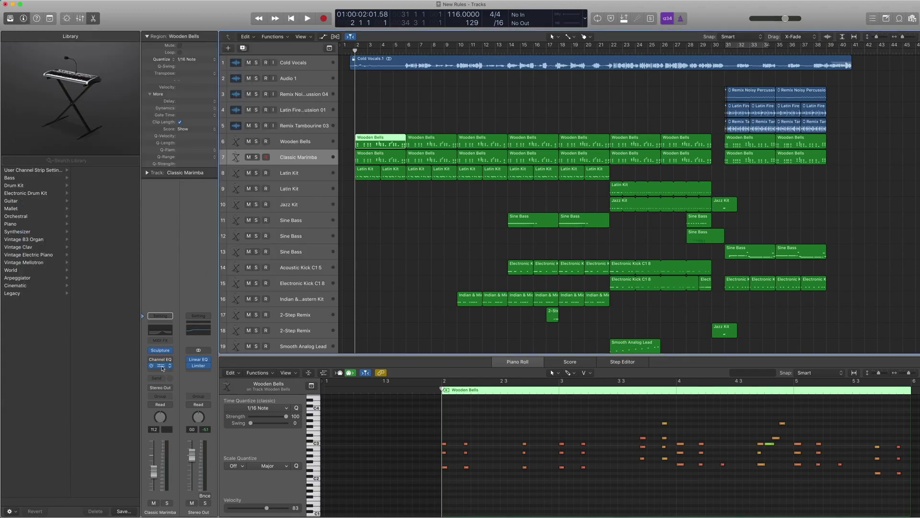
{"action": "left_click", "coordinate": [162, 368]}
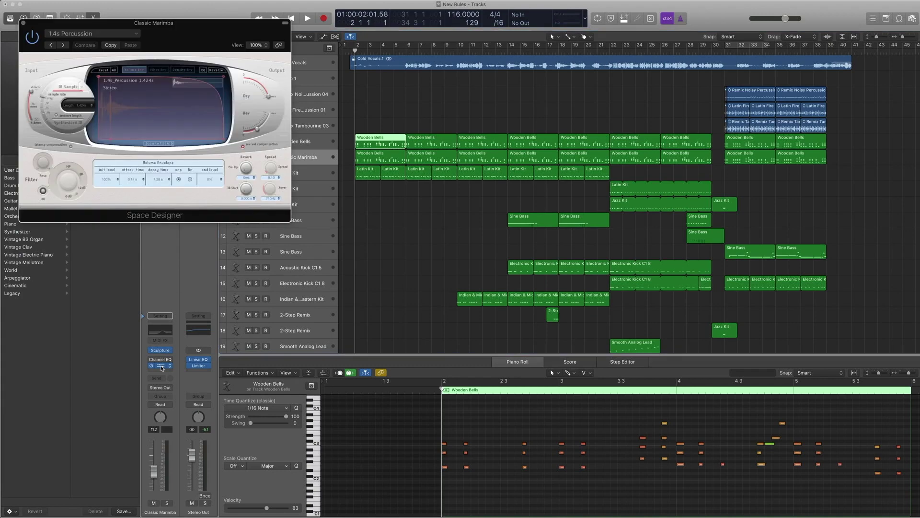
{"action": "left_click", "coordinate": [24, 24]}
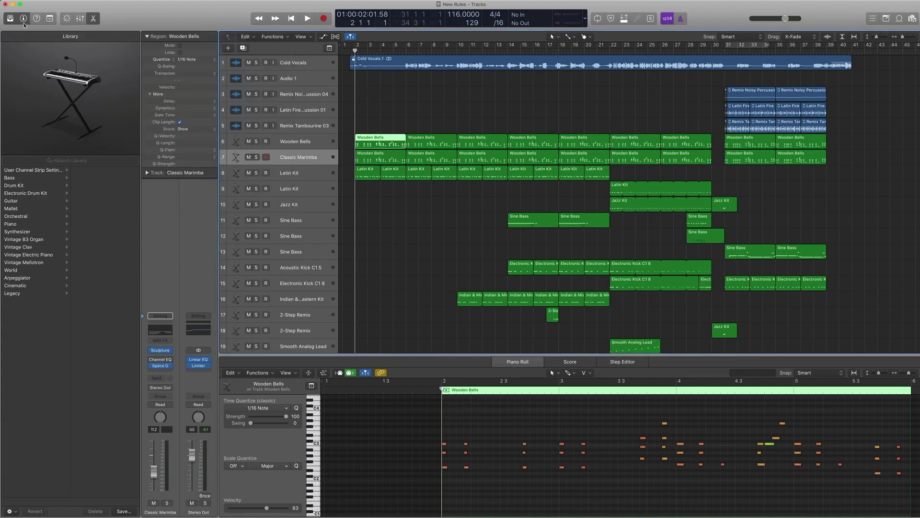
Solo the first region on the Classic Marimba track and listen to it from bar 2.
{"action": "left_click", "coordinate": [372, 155]}
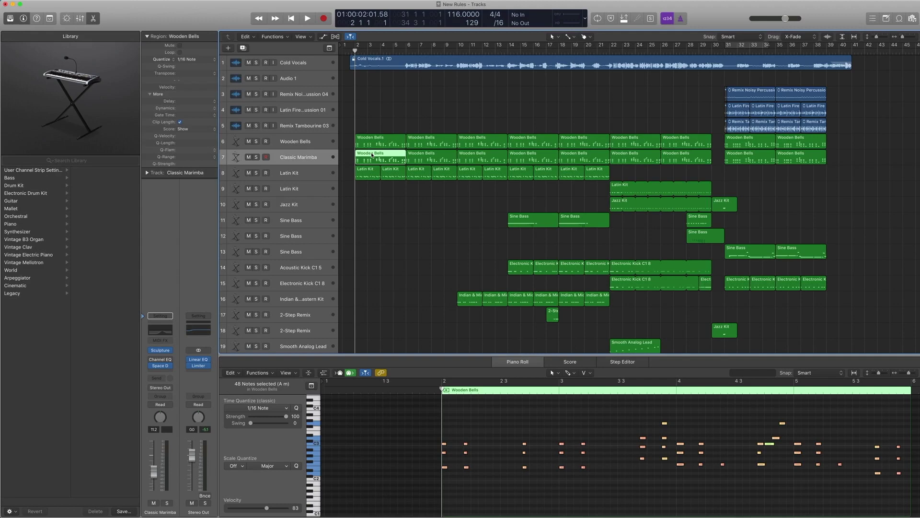
{"action": "key", "text": "ctrl+s"}
{"action": "key", "text": "space"}
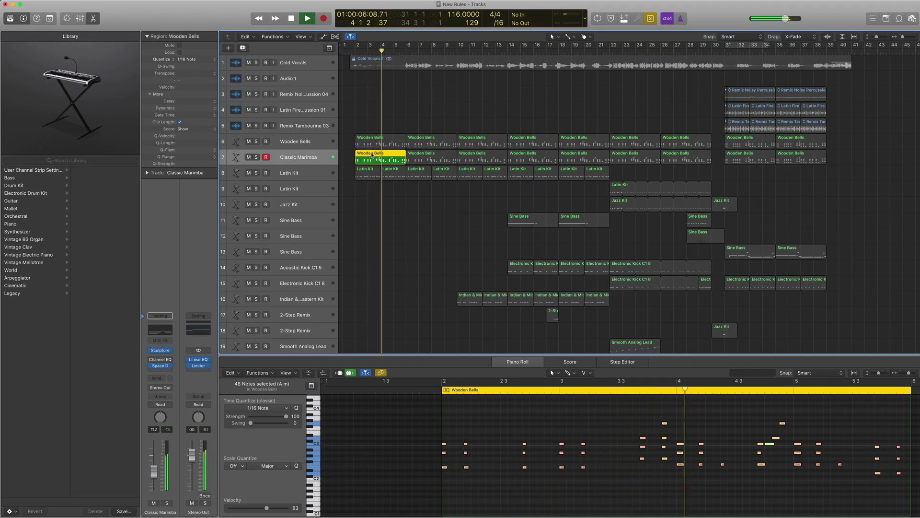
{"action": "key", "text": "space"}
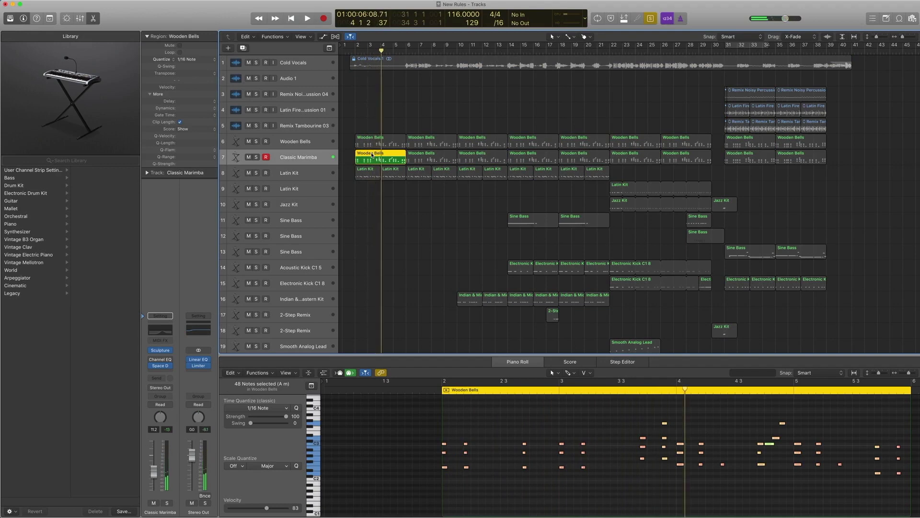
Select the Wooden Bells track, switch back to all Classic Marimba regions, and listen to them soloed from bar 2.
{"action": "left_click", "coordinate": [372, 146]}
{"action": "left_click", "coordinate": [283, 147]}
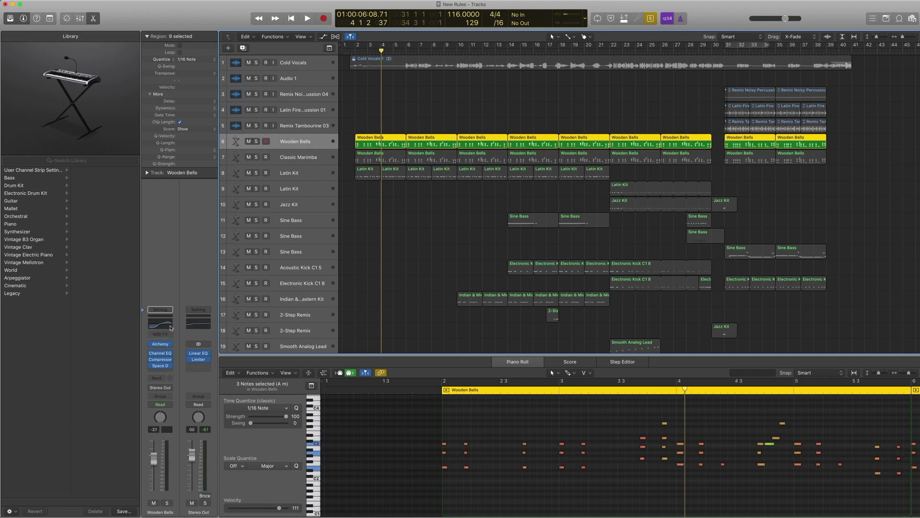
{"action": "left_click", "coordinate": [308, 158]}
{"action": "key", "text": "comma"}
{"action": "key", "text": "comma"}
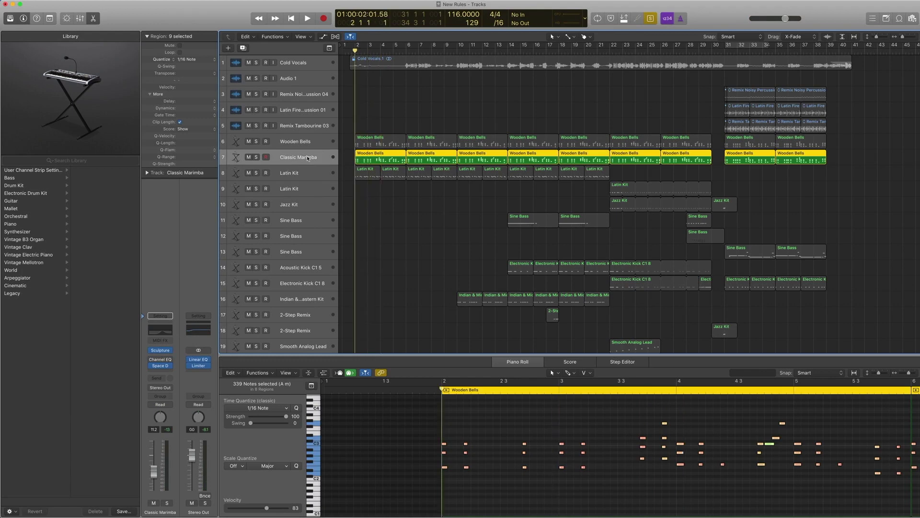
{"action": "key", "text": "space"}
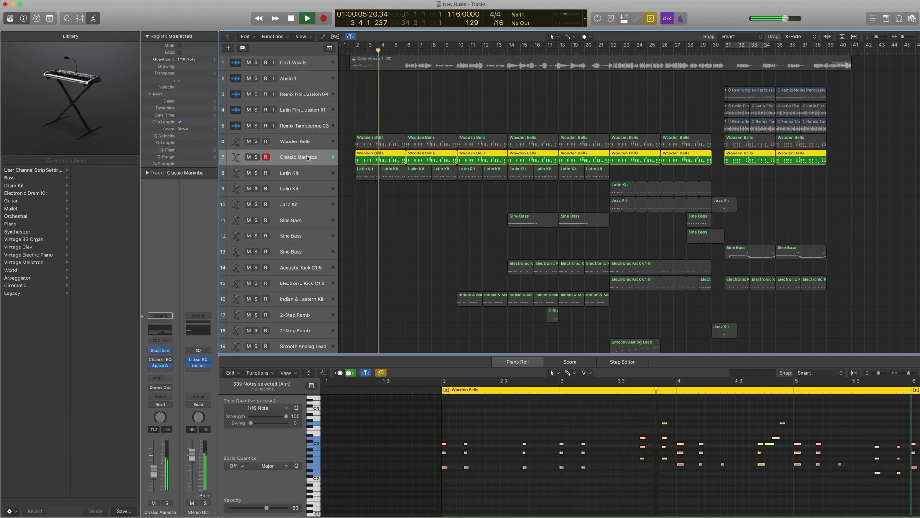
{"action": "key", "text": "space"}
Add the first Wooden Bells track region to the soloed marimba selection and listen to both instruments together from bar 2.
{"action": "left_click", "coordinate": [364, 145], "text": "shift"}
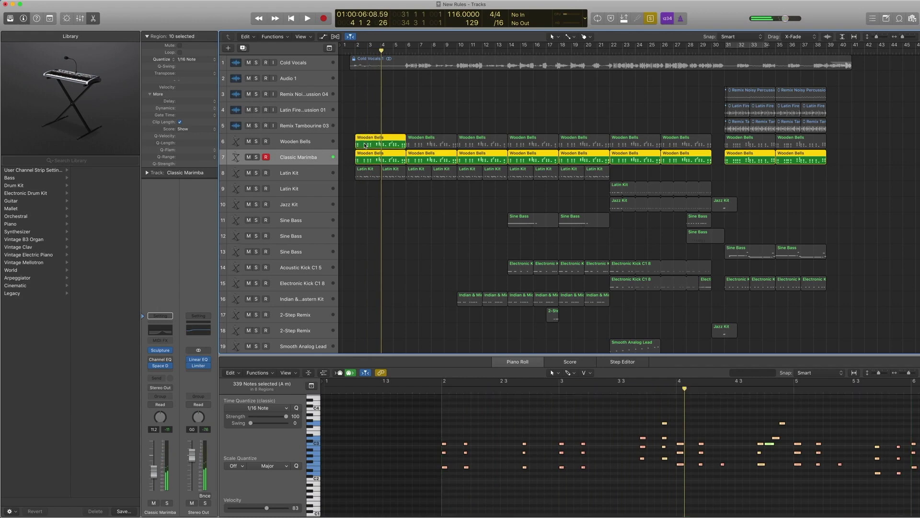
{"action": "key", "text": "comma"}
{"action": "key", "text": "comma"}
{"action": "key", "text": "space"}
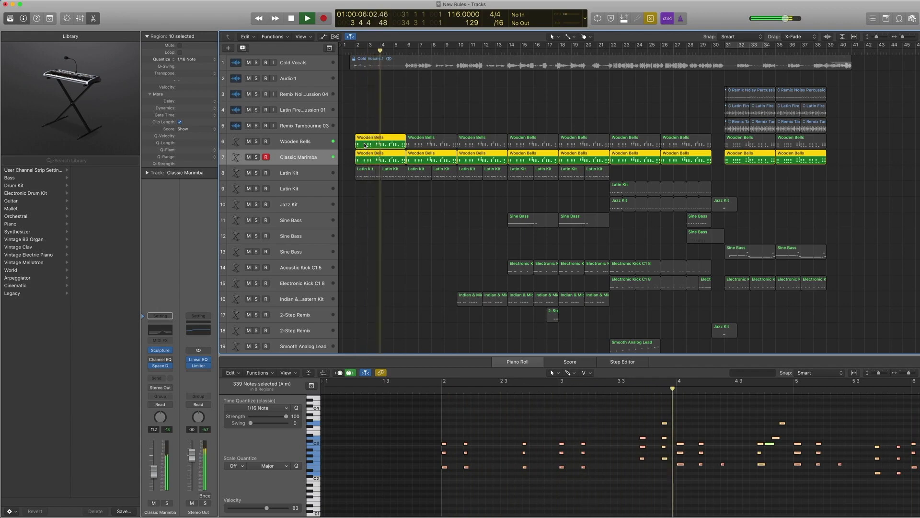
{"action": "key", "text": "space"}
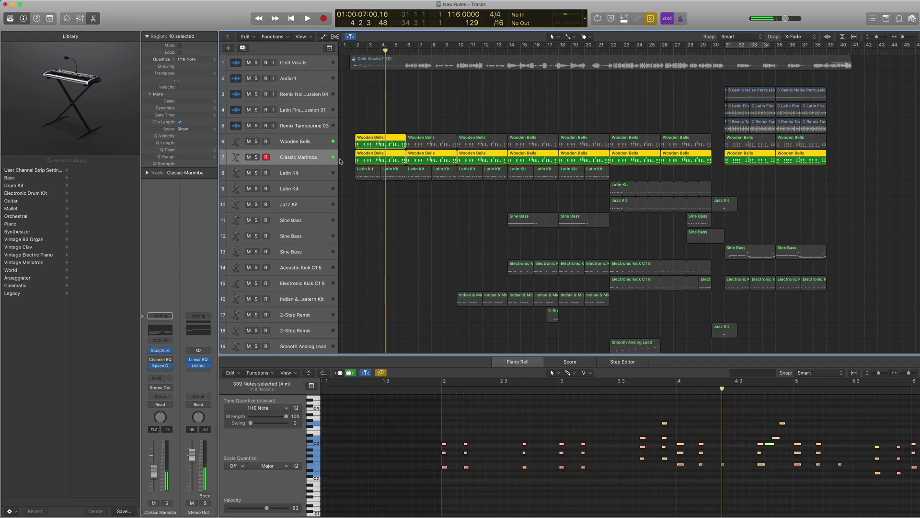
Select only the first marimba region, switch to the first region on the Wooden Bells track, and turn off solo.
{"action": "left_click", "coordinate": [372, 160]}
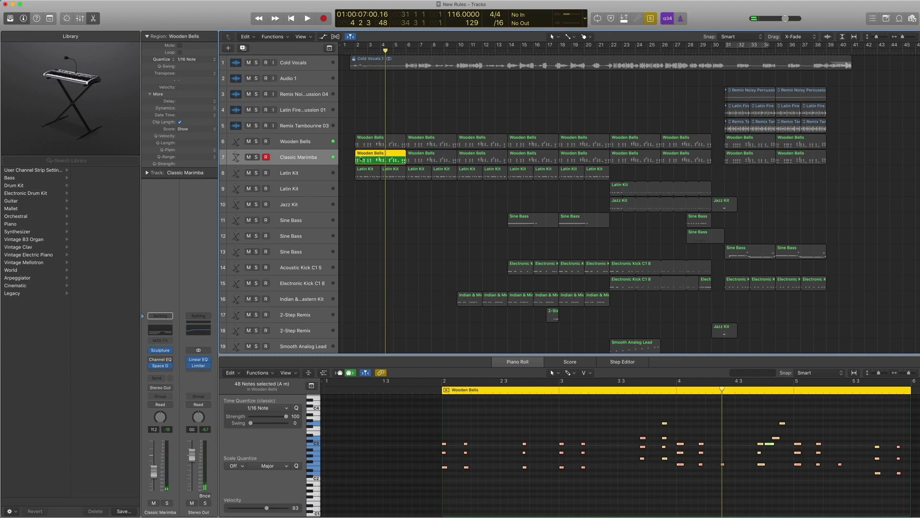
{"action": "left_click", "coordinate": [368, 148]}
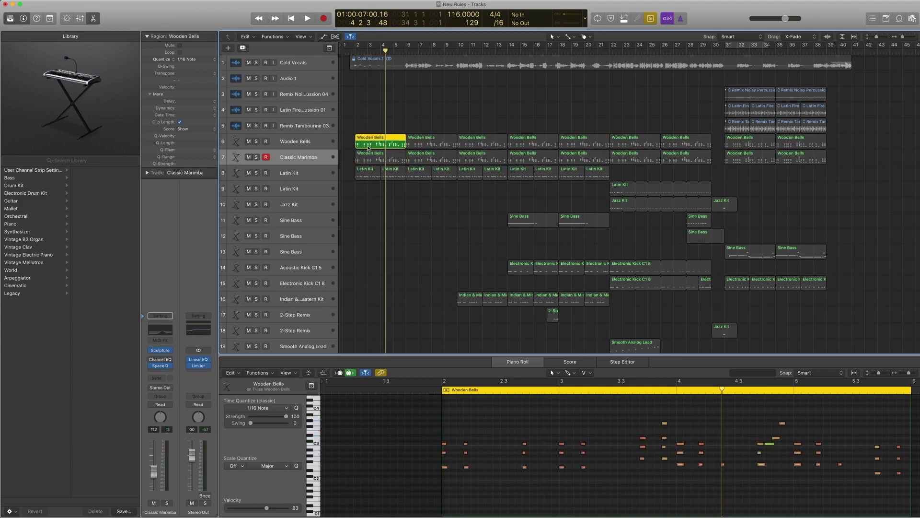
{"action": "key", "text": "super+a"}
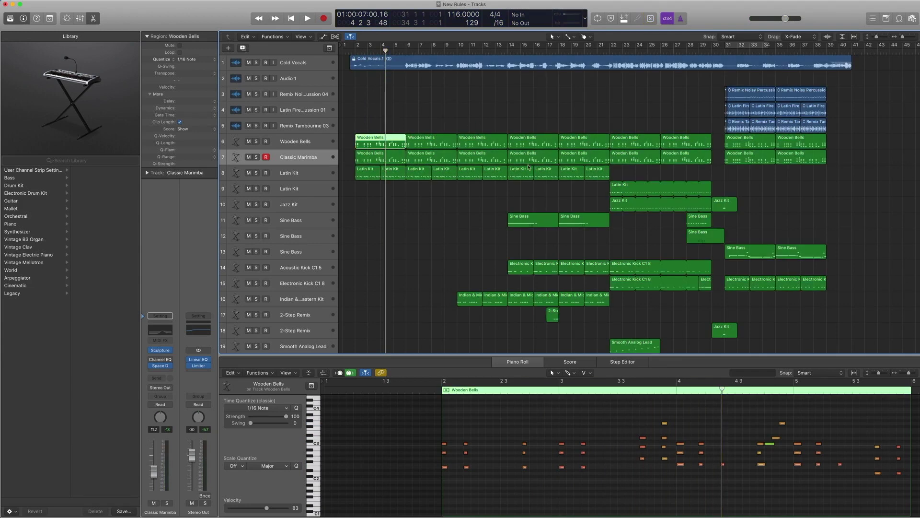
Select the Latin Kit track on track 8 and narrow the selection to its first two regions.
{"action": "left_click", "coordinate": [310, 173]}
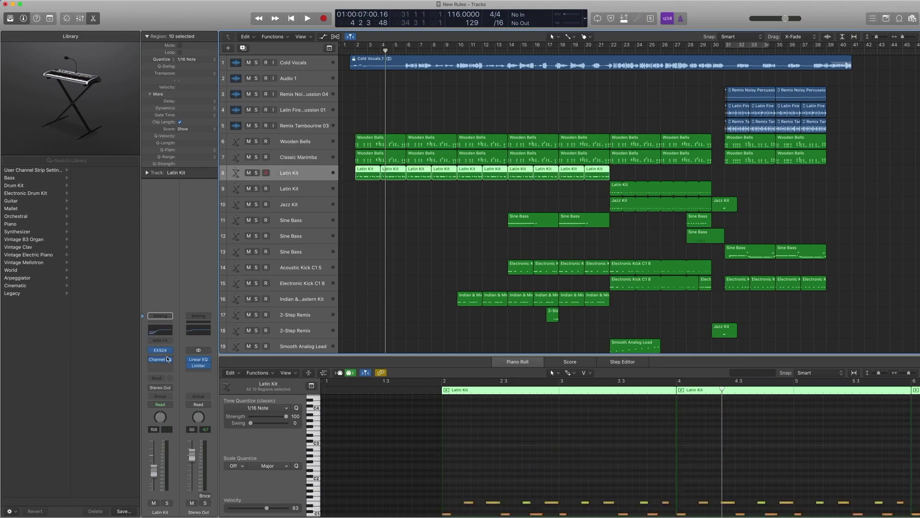
{"action": "mouse_move", "coordinate": [161, 353]}
{"action": "left_click_drag", "start_coordinate": [404, 224], "coordinate": [369, 177]}
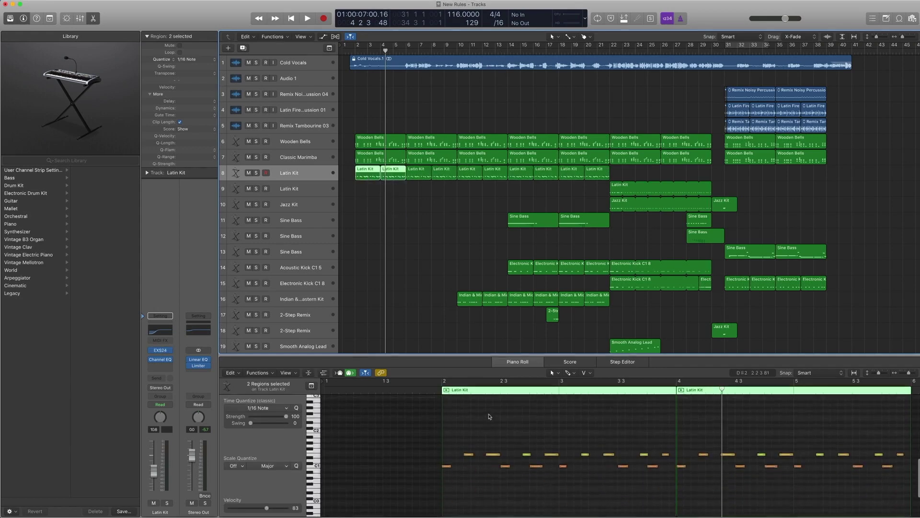
Show where the Latin Kit instrument sits in the EXS24 library, in the South American category under World.
{"action": "left_click", "coordinate": [143, 351]}
{"action": "scroll", "coordinate": [42, 246], "scroll_direction": "left", "scroll_amount": 4}
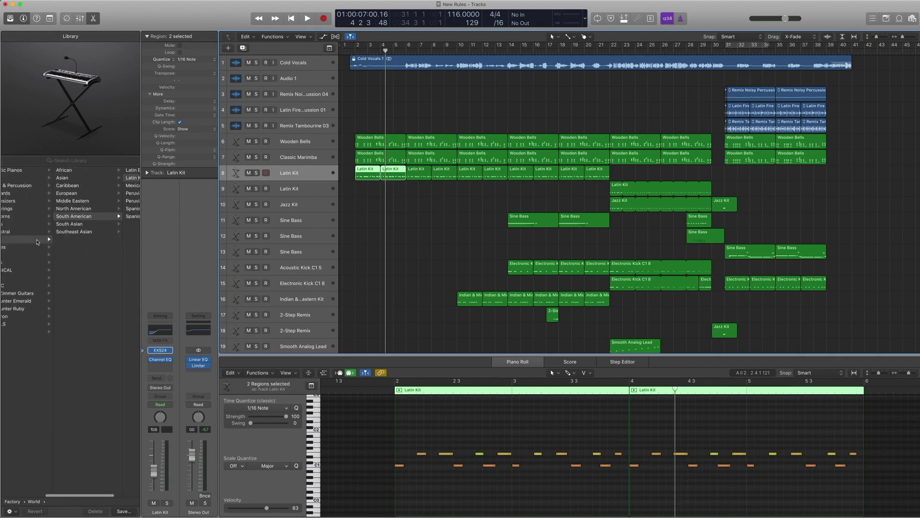
{"action": "left_click", "coordinate": [91, 217]}
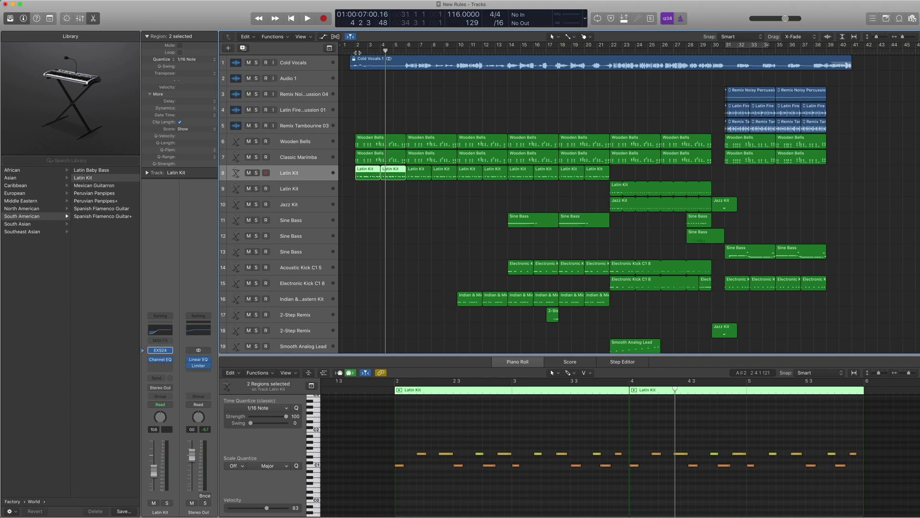
Listen to the first two Latin Kit regions soloed from bar 2, turn off solo, and select the Cold Vocals region.
{"action": "key", "text": "ctrl+s"}
{"action": "key", "text": "shift+space"}
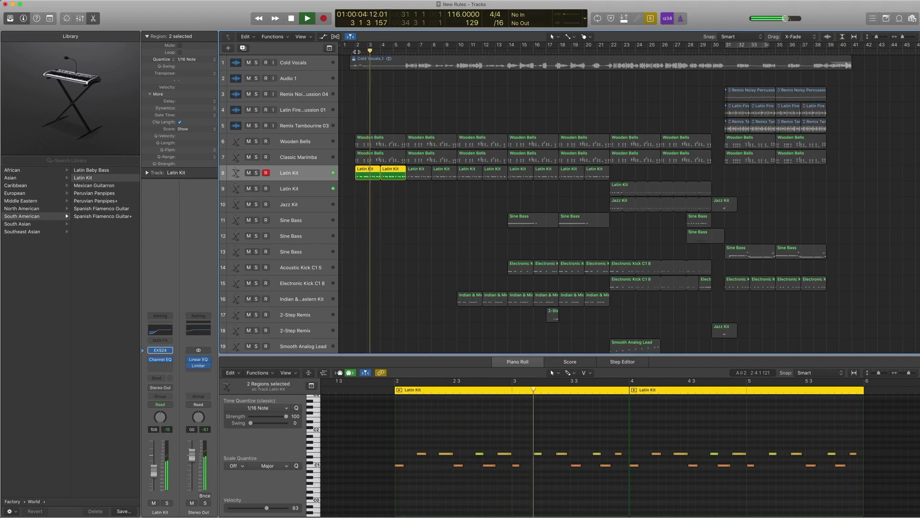
{"action": "key", "text": "space"}
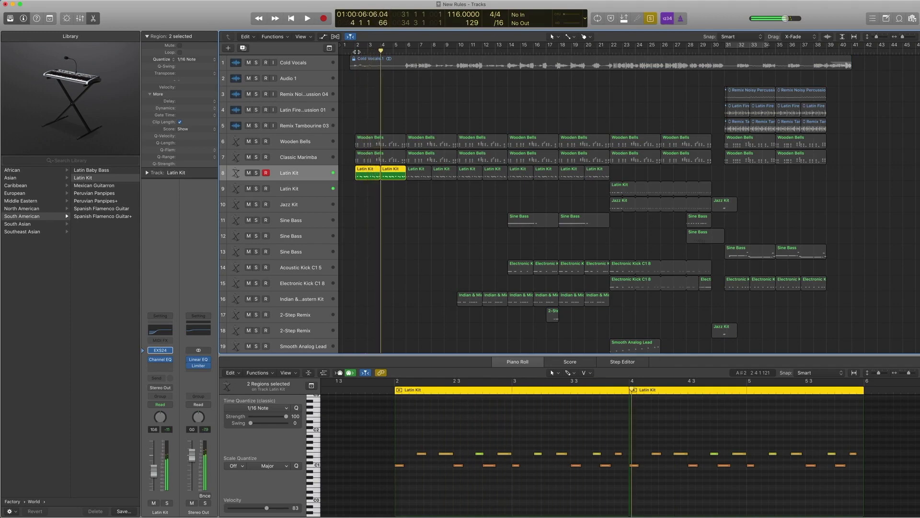
{"action": "key", "text": "ctrl+s"}
{"action": "left_click", "coordinate": [362, 67]}
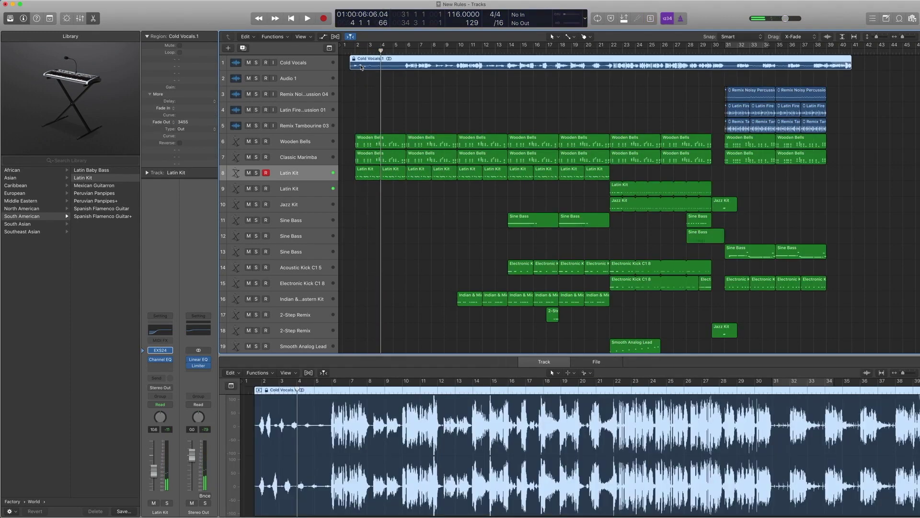
Select only the first Latin Kit region and revisit the South American category in the EXS24 library.
{"action": "left_click", "coordinate": [365, 172]}
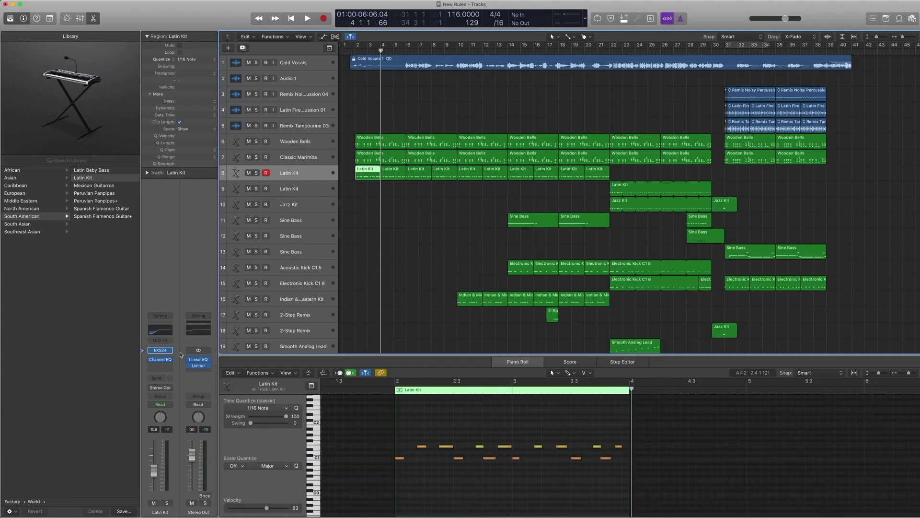
{"action": "scroll", "coordinate": [53, 216], "scroll_direction": "left", "scroll_amount": 5}
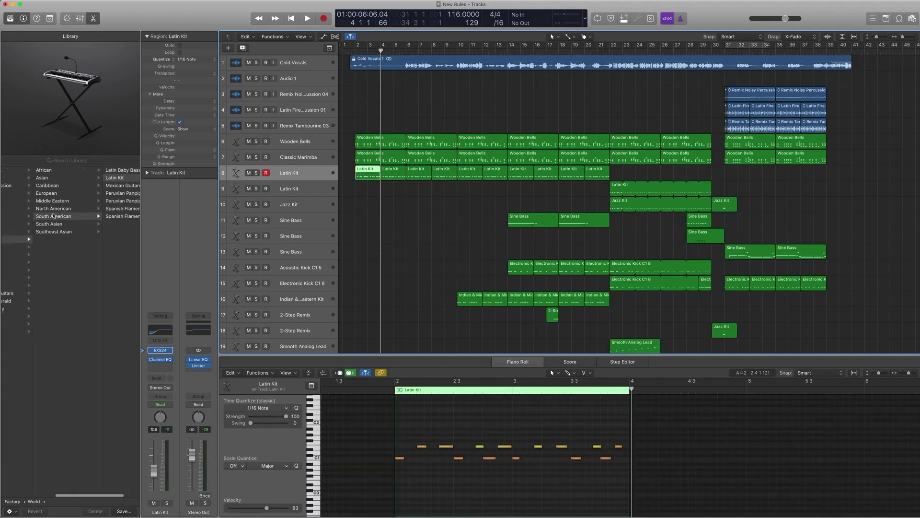
{"action": "left_click", "coordinate": [91, 216]}
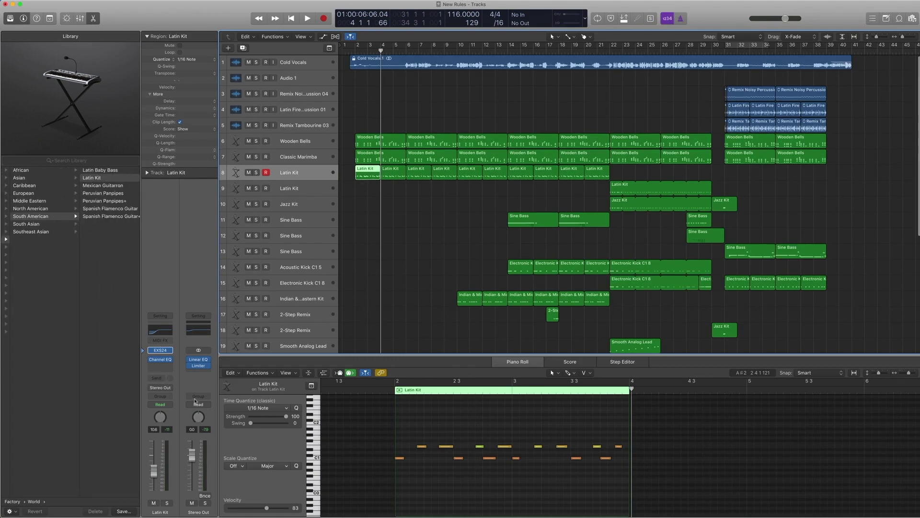
Check the low-frequency cut in the Latin Kit track's Channel EQ and close it without changes.
{"action": "left_click", "coordinate": [153, 332]}
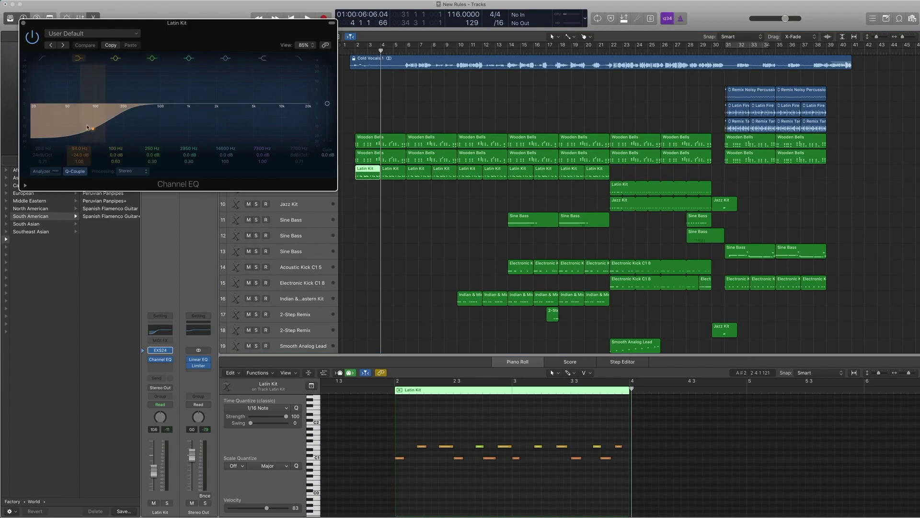
{"action": "left_click", "coordinate": [23, 23]}
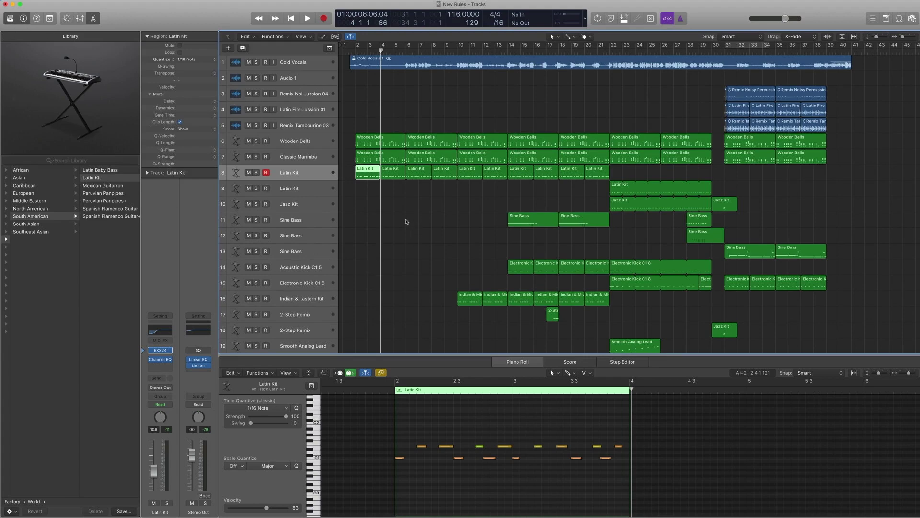
Select the first two Latin Kit regions again, solo them, and play them from bar 2 with the Channel EQ active.
{"action": "left_click_drag", "start_coordinate": [400, 217], "coordinate": [375, 178]}
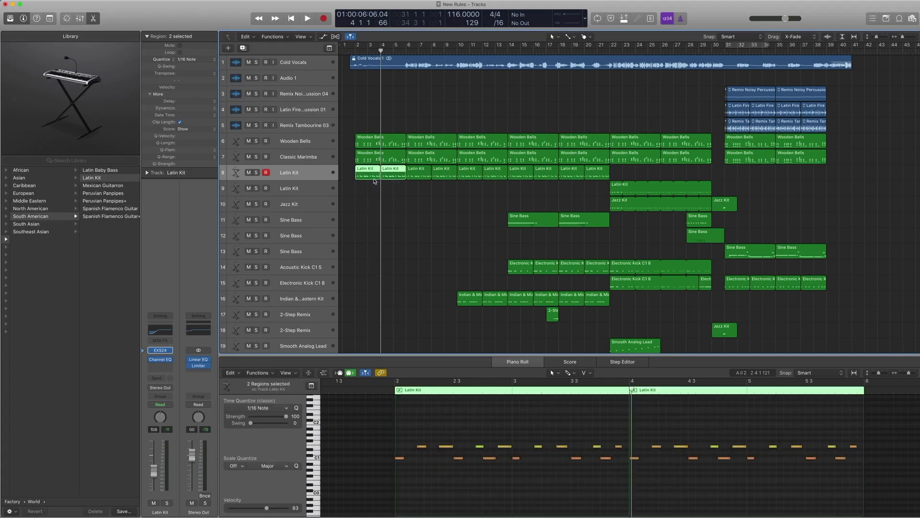
{"action": "key", "text": "comma"}
{"action": "key", "text": "comma"}
{"action": "key", "text": "ctrl+s"}
{"action": "key", "text": "space"}
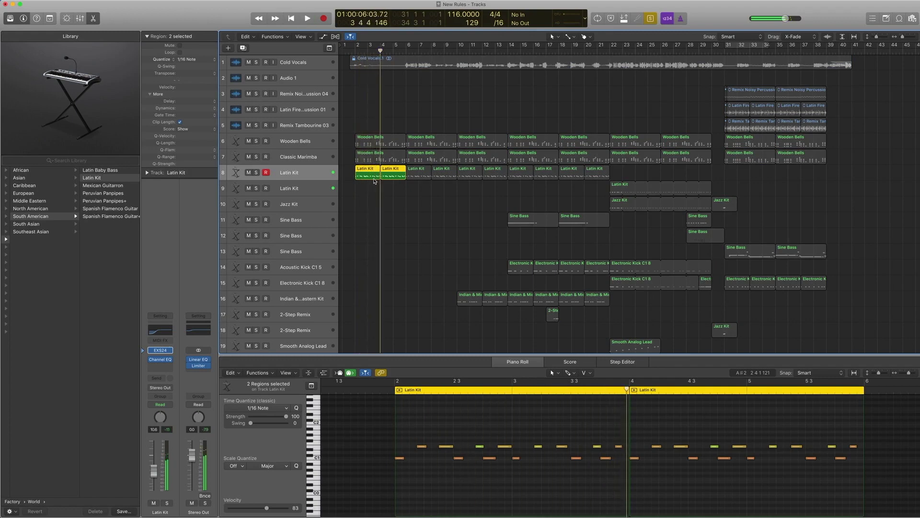
Turn off solo for the Latin Kit regions and listen to all the tracks together from bar 2.
{"action": "key", "text": "ctrl+s"}
{"action": "key", "text": "space"}
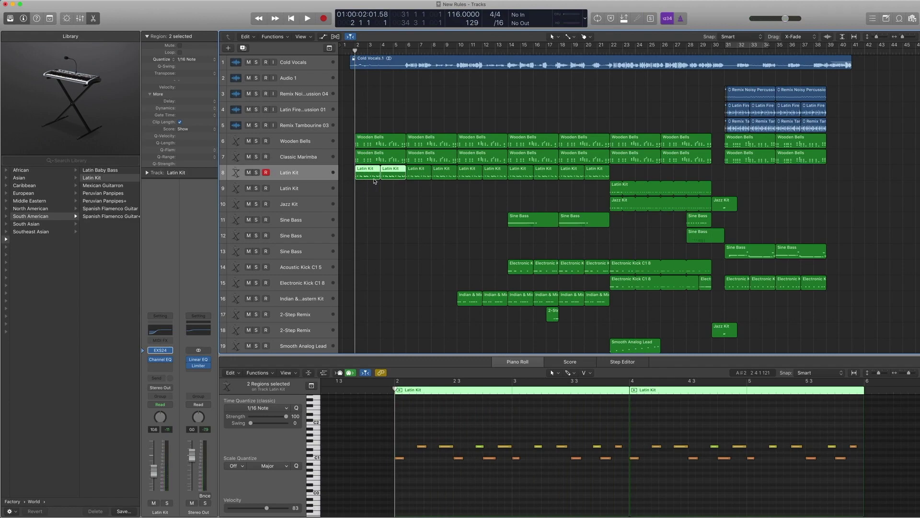
{"action": "key", "text": "space"}
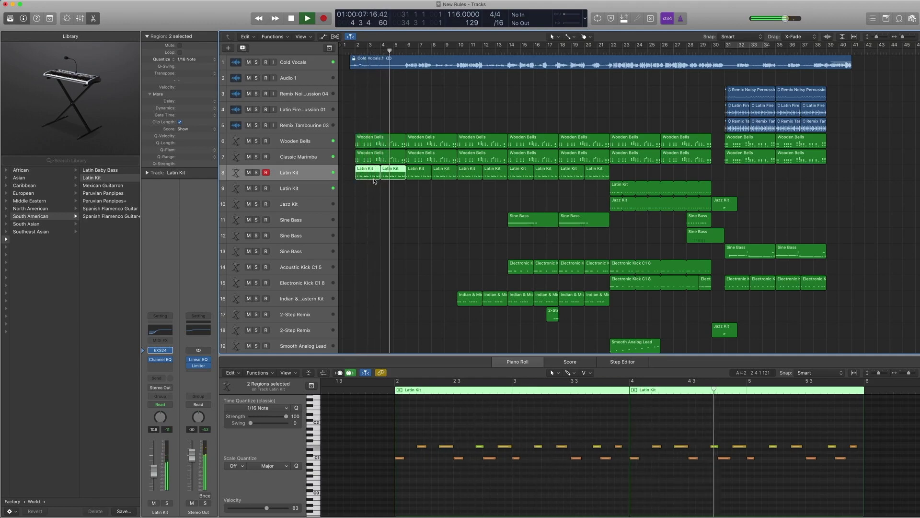
{"action": "key", "text": "space"}
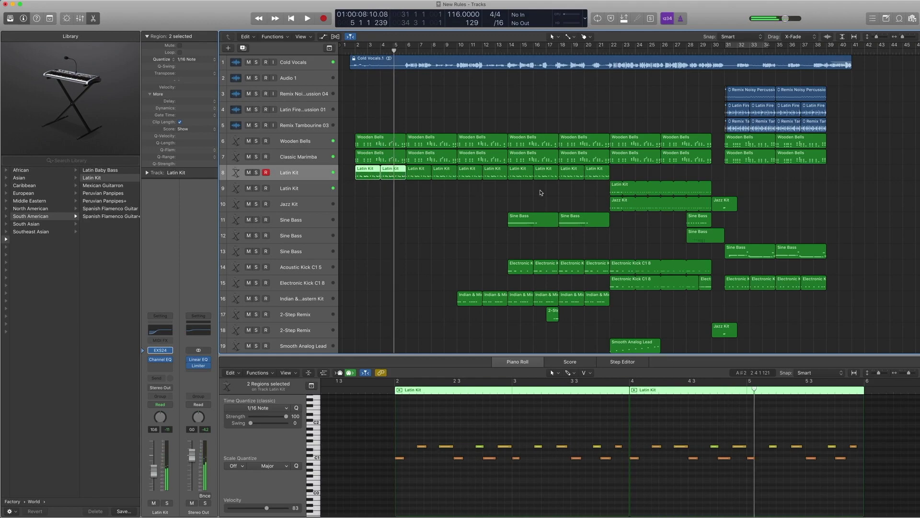
Highlight the Wooden Bells, Classic Marimba and Latin Kit regions before bar 22, ending with only the last region on the first Latin Kit track.
{"action": "left_click_drag", "start_coordinate": [585, 195], "coordinate": [364, 137]}
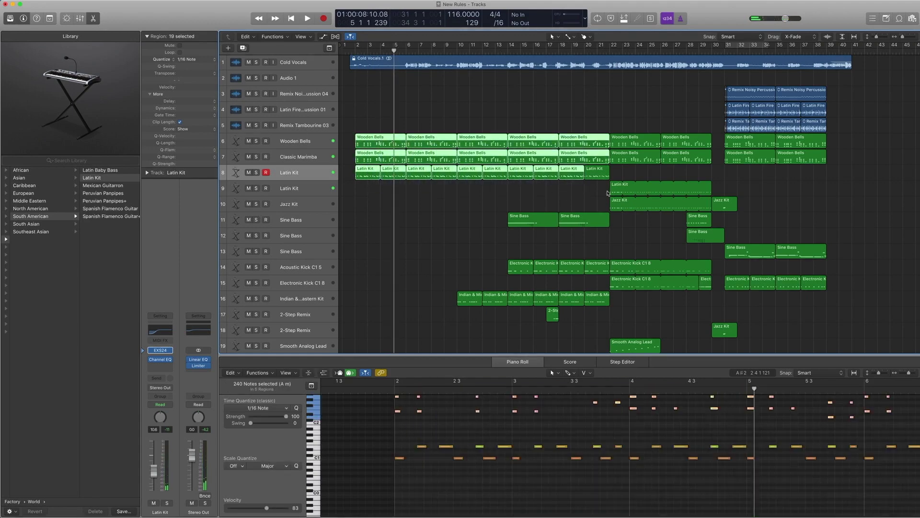
{"action": "left_click", "coordinate": [593, 175]}
{"action": "scroll", "coordinate": [509, 197], "scroll_direction": "down", "scroll_amount": 3}
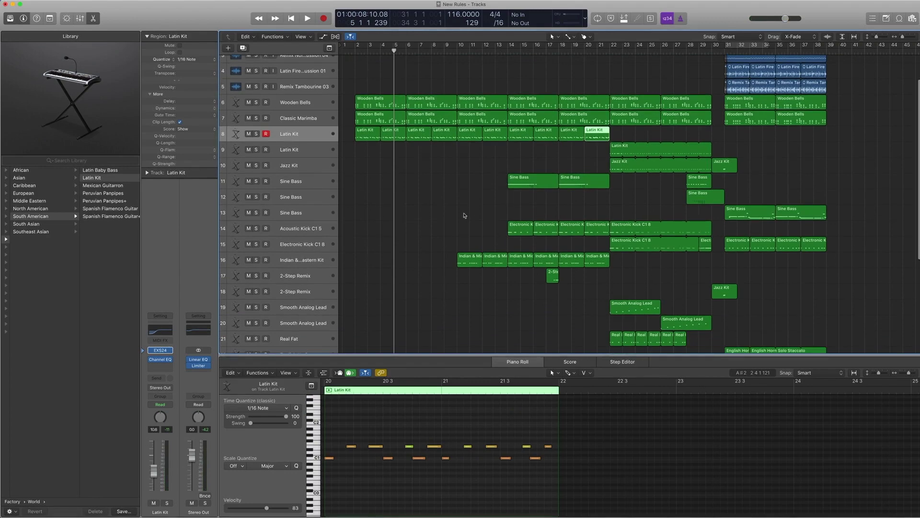
Select all regions on the Indian & Middle Eastern Kit track and move the playhead to bar 10.
{"action": "left_click", "coordinate": [309, 260]}
{"action": "scroll", "coordinate": [414, 254], "scroll_direction": "up", "scroll_amount": 1}
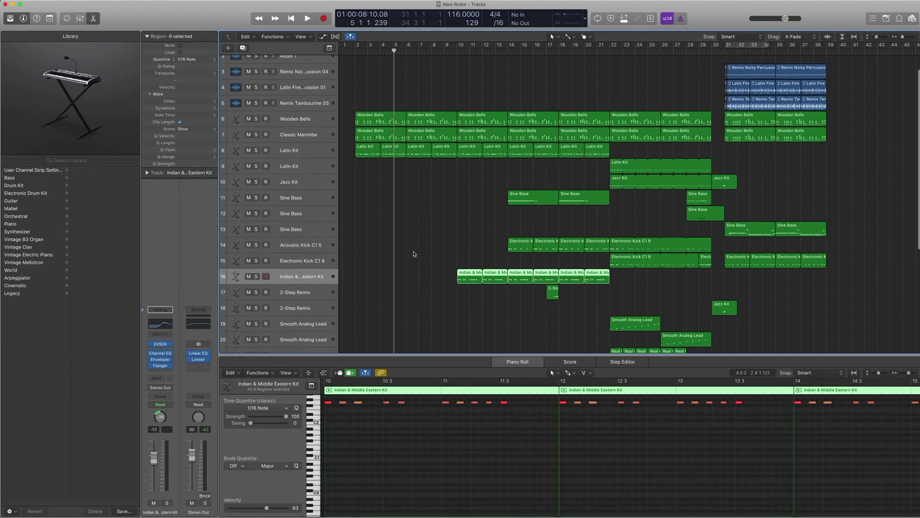
{"action": "key", "text": "period"}
{"action": "key", "text": "period"}
{"action": "key", "text": "period"}
{"action": "key", "text": "period"}
{"action": "key", "text": "period"}
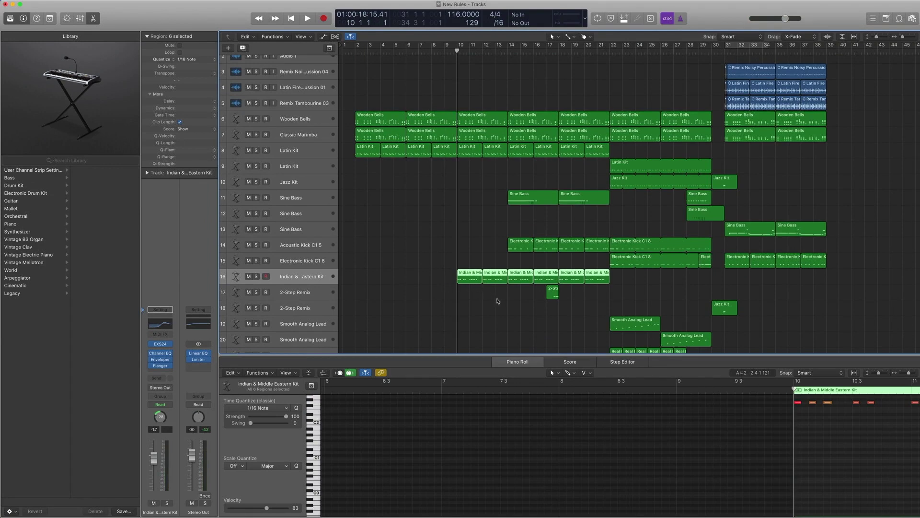
Solo the Indian & Middle Eastern Kit regions and listen to them from bar 10.
{"action": "scroll", "coordinate": [497, 301], "scroll_direction": "down", "scroll_amount": 2}
{"action": "scroll", "coordinate": [626, 452], "scroll_direction": "up", "scroll_amount": 2}
{"action": "scroll", "coordinate": [630, 454], "scroll_direction": "right", "scroll_amount": 5}
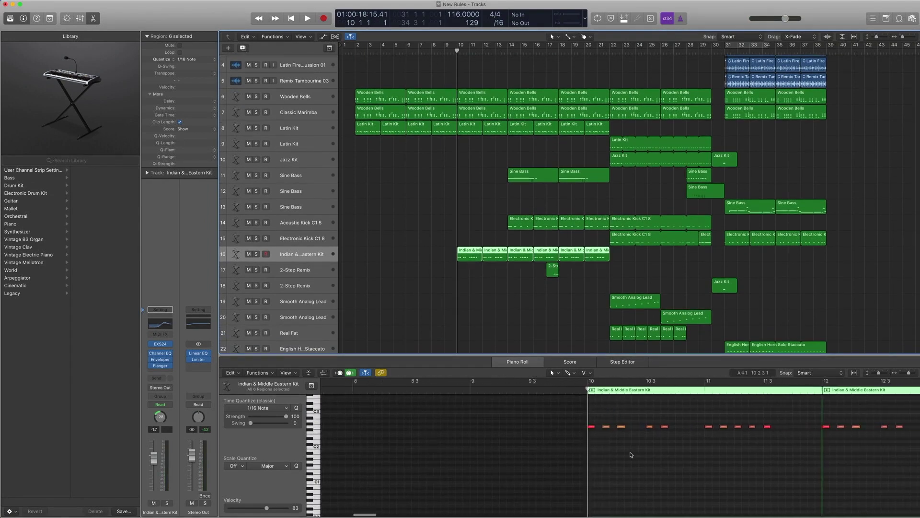
{"action": "scroll", "coordinate": [630, 454], "scroll_direction": "right", "scroll_amount": 3}
{"action": "key", "text": "ctrl+s"}
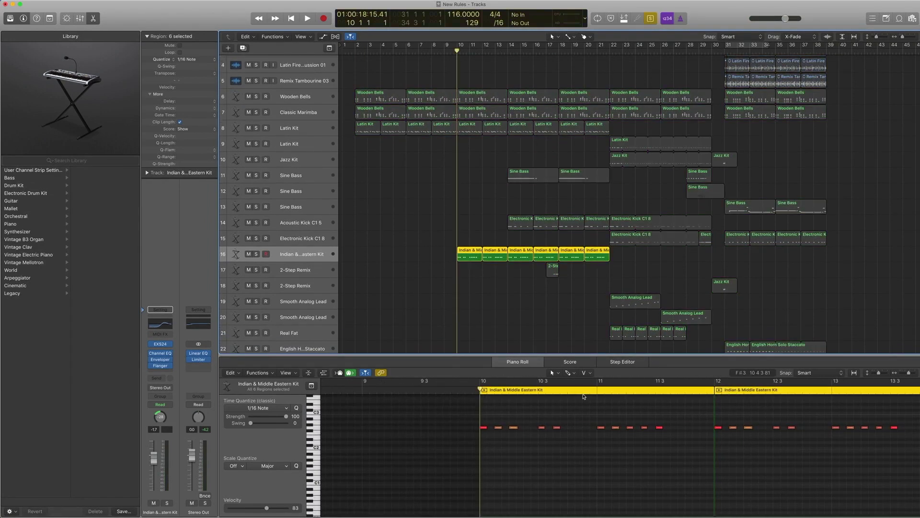
{"action": "key", "text": "space"}
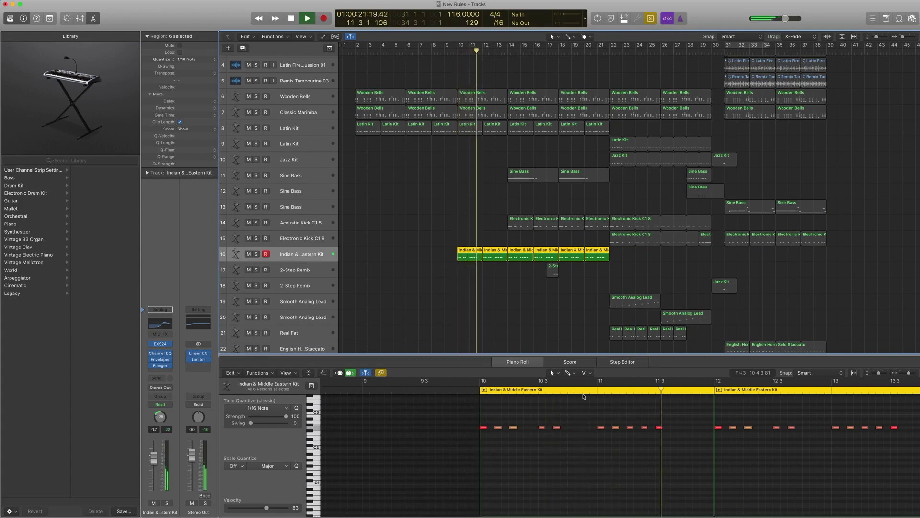
{"action": "key", "text": "space"}
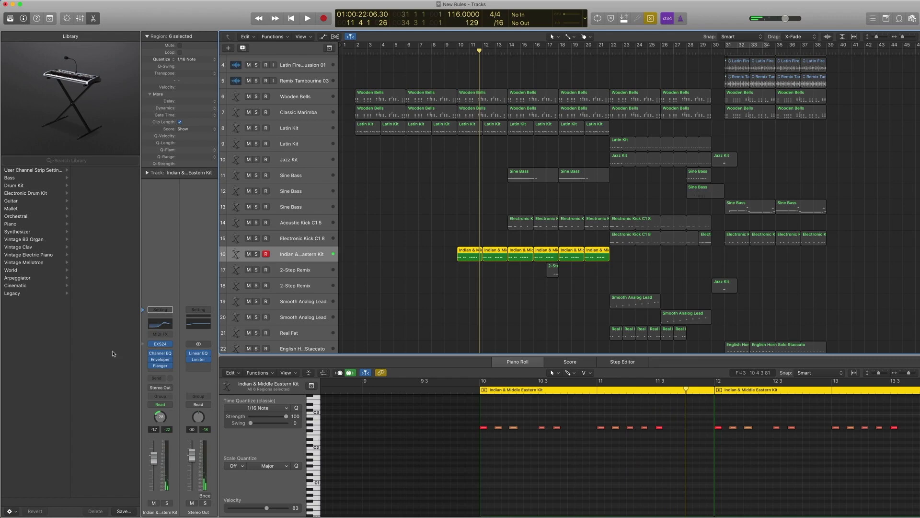
Show the South Asian category in the EXS24 library and audition the third note of the Indian & Middle Eastern Kit pattern.
{"action": "left_click", "coordinate": [146, 345]}
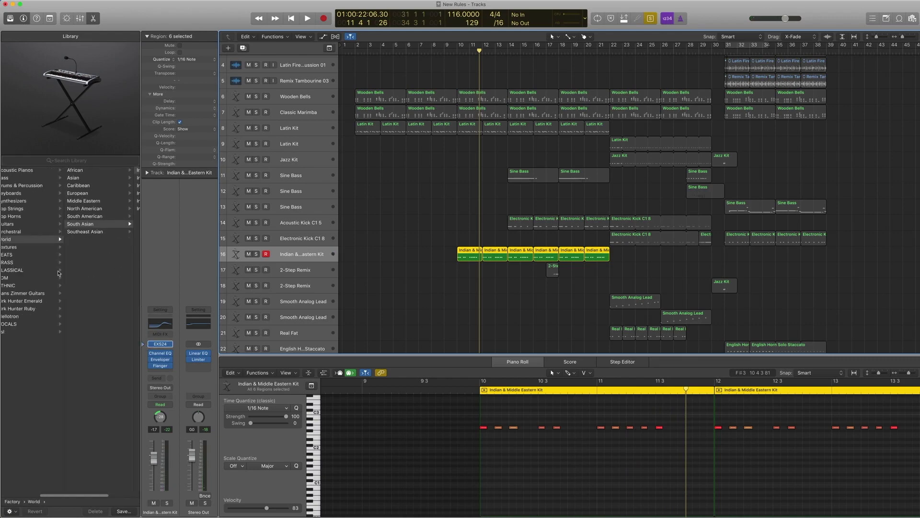
{"action": "left_click", "coordinate": [92, 224]}
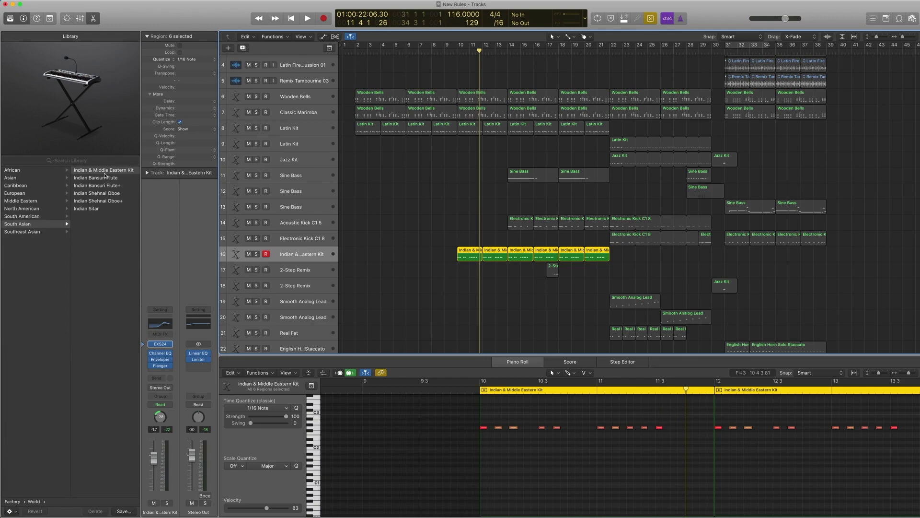
{"action": "left_click", "coordinate": [511, 428]}
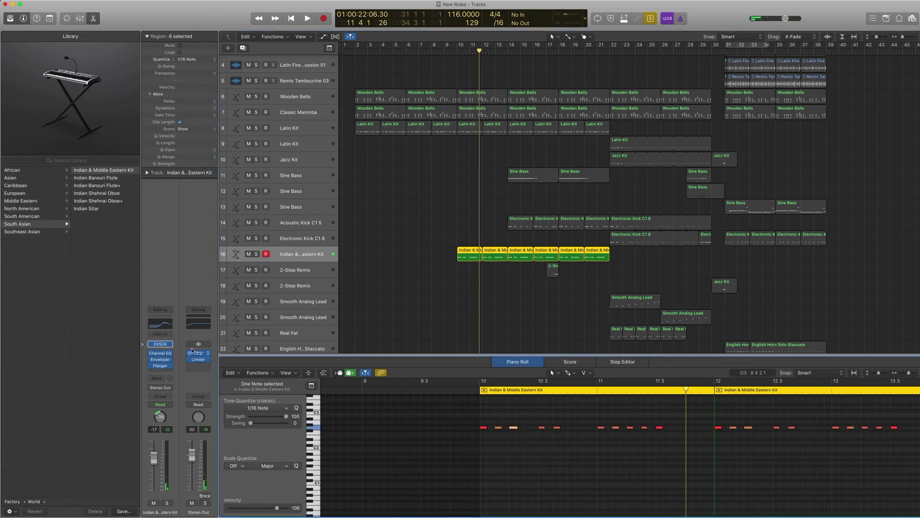
Bypass the Indian & Middle Eastern Kit's Channel EQ, Enveloper and Flanger, and audition the third note without effects.
{"action": "left_click", "coordinate": [151, 353]}
{"action": "left_click", "coordinate": [151, 360]}
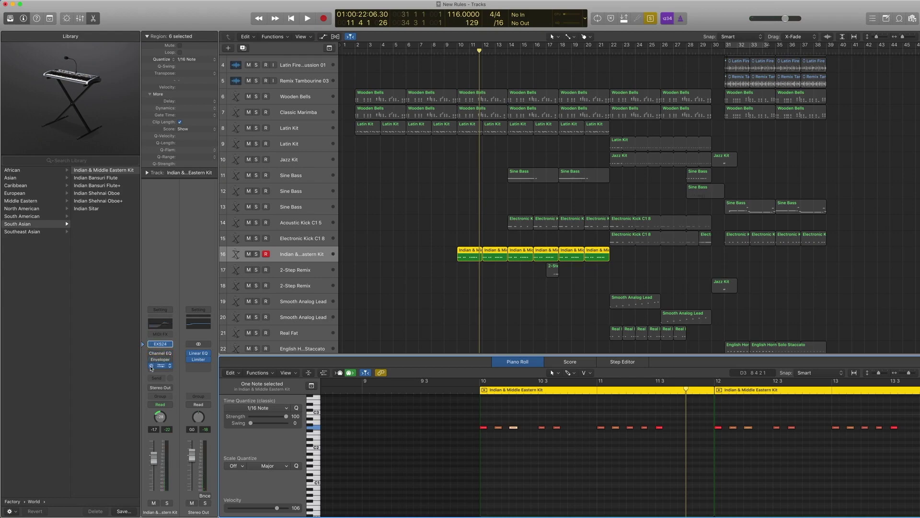
{"action": "left_click", "coordinate": [151, 365]}
{"action": "left_click", "coordinate": [513, 428]}
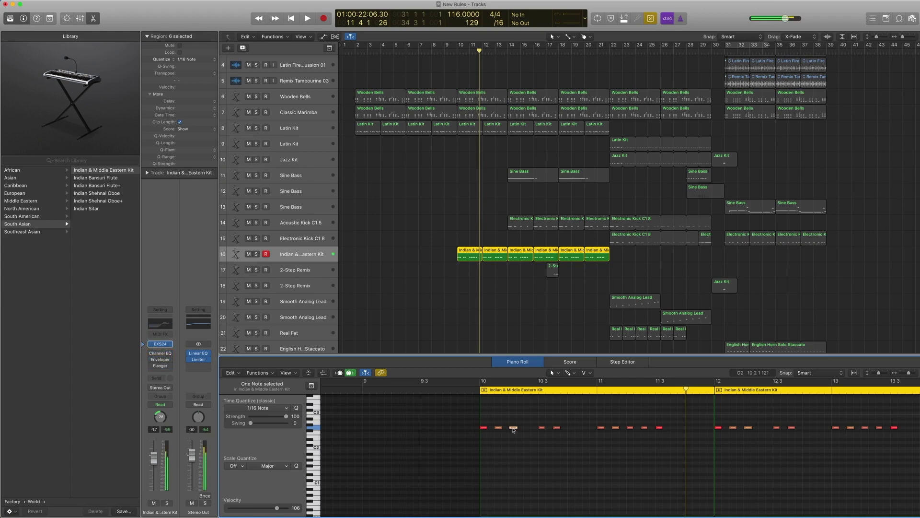
{"action": "left_click", "coordinate": [513, 428]}
{"action": "mouse_move", "coordinate": [512, 429]}
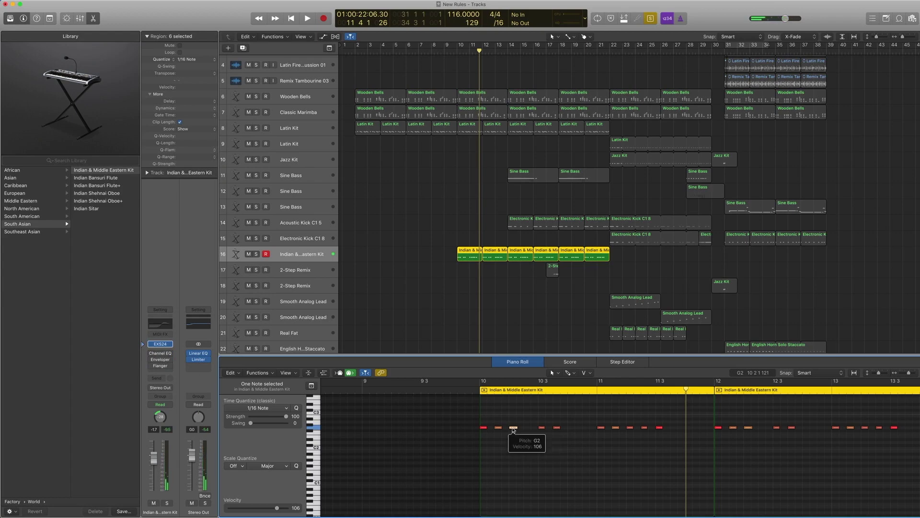
Re-enable the Channel EQ and Enveloper one at a time, auditioning the third note with each, and close both plug-in windows.
{"action": "left_click", "coordinate": [159, 353]}
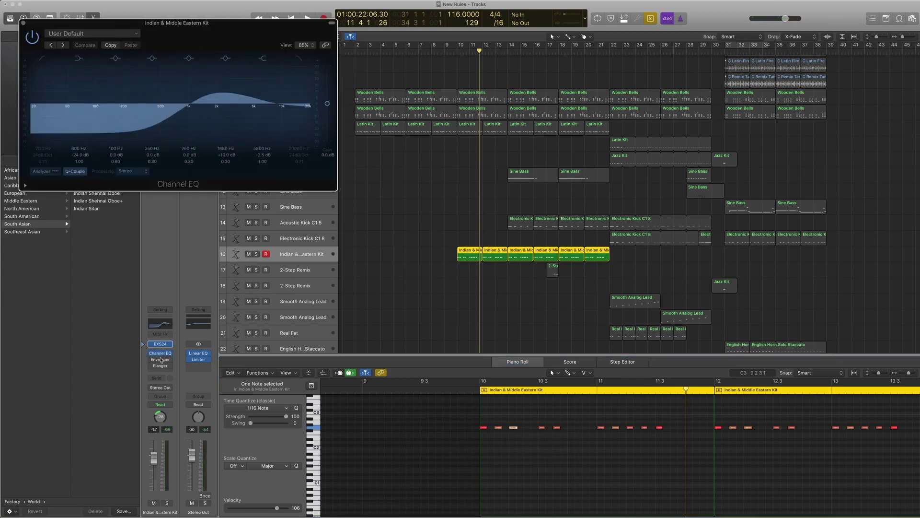
{"action": "left_click", "coordinate": [513, 427]}
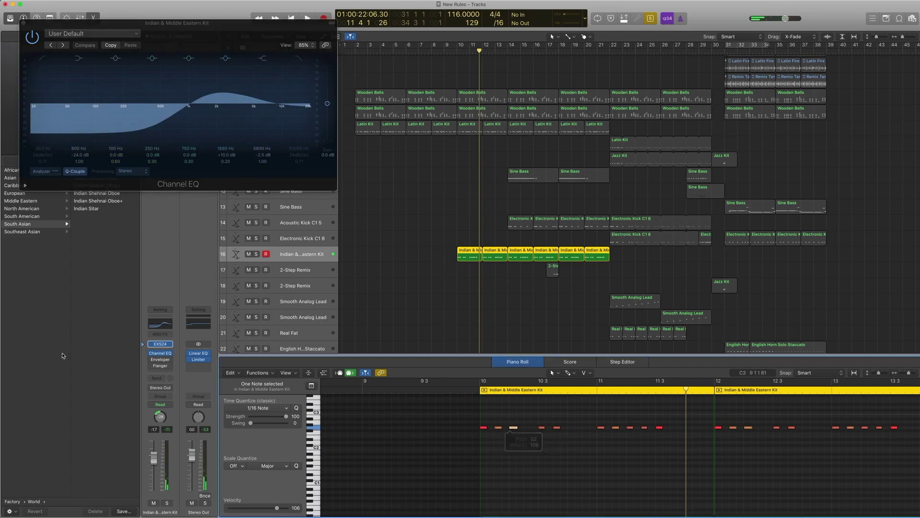
{"action": "left_click", "coordinate": [158, 360]}
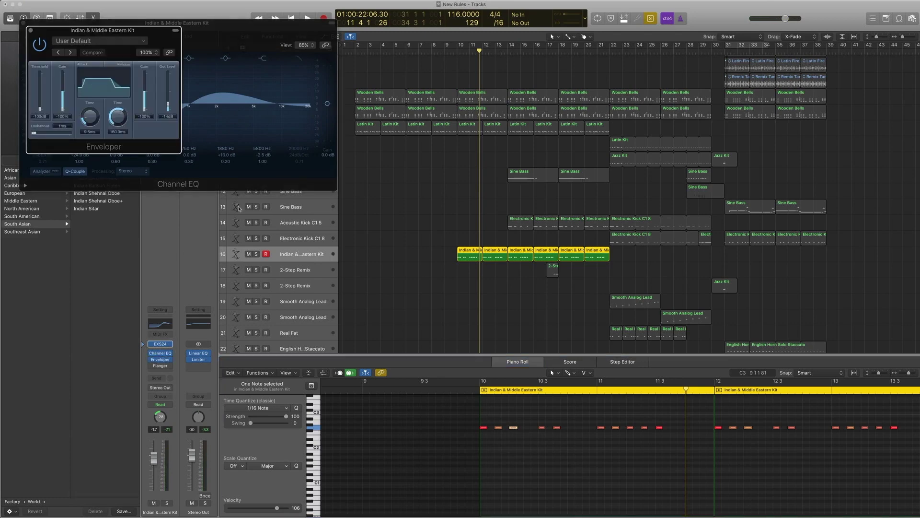
{"action": "left_click", "coordinate": [512, 428]}
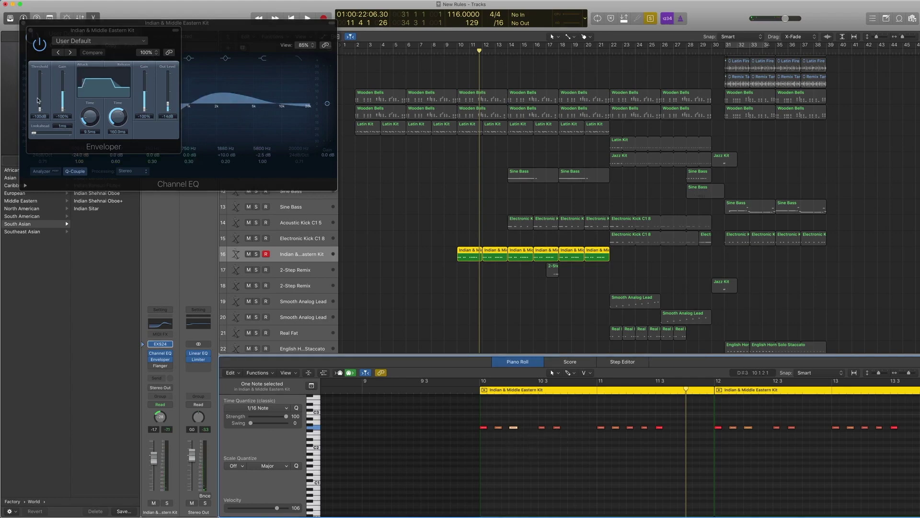
{"action": "left_click", "coordinate": [30, 30]}
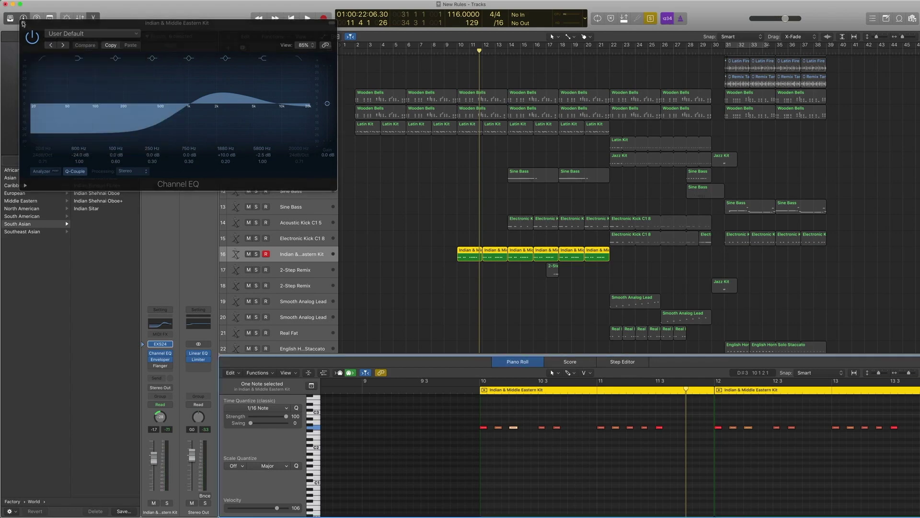
{"action": "left_click", "coordinate": [24, 23]}
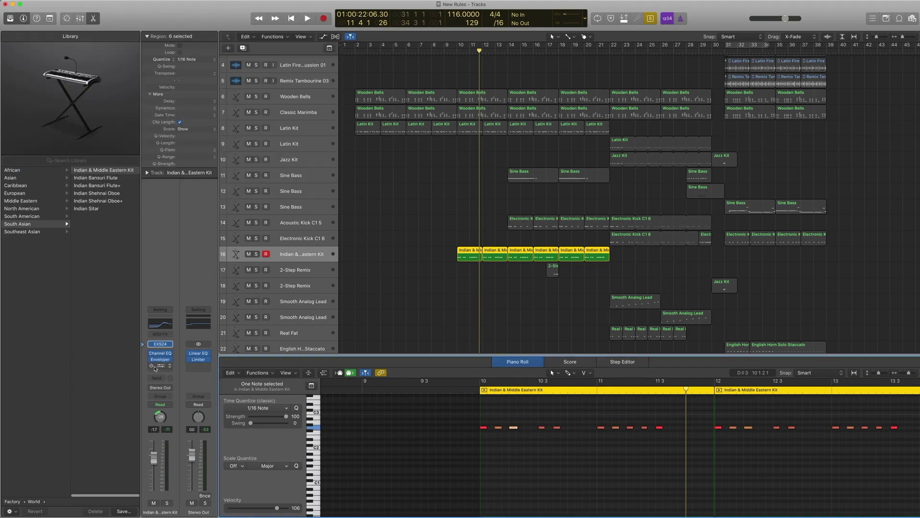
Re-enable the Flanger, check its Yellow Flanger preset, play the first Indian & Middle Eastern Kit region with all effects, and close the plug-in.
{"action": "left_click", "coordinate": [161, 367]}
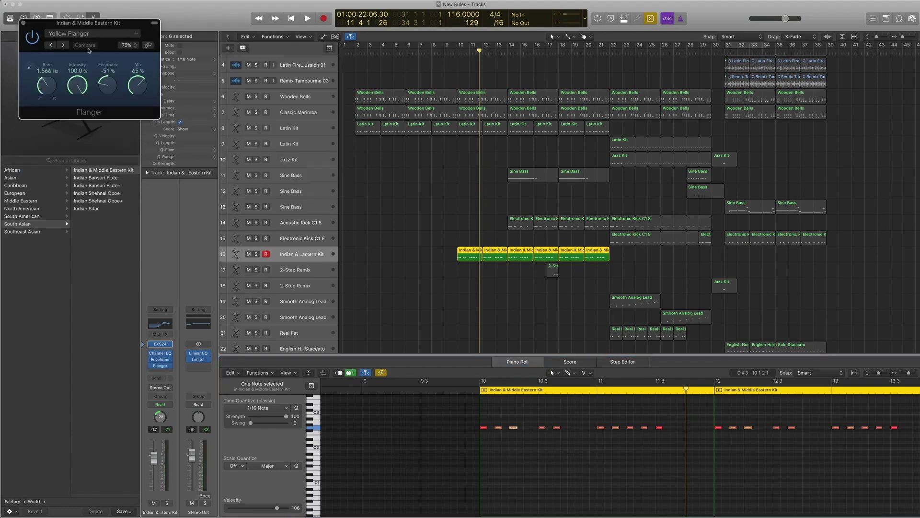
{"action": "left_click", "coordinate": [90, 33]}
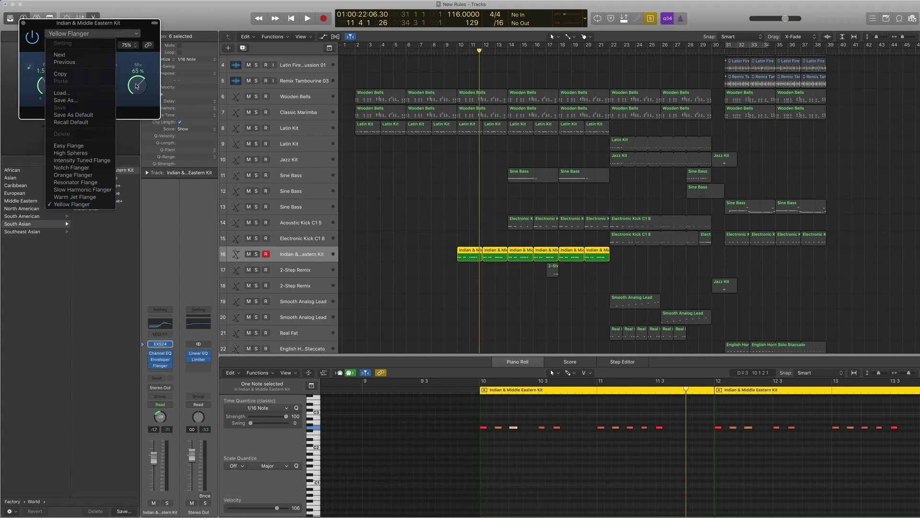
{"action": "left_click", "coordinate": [126, 58]}
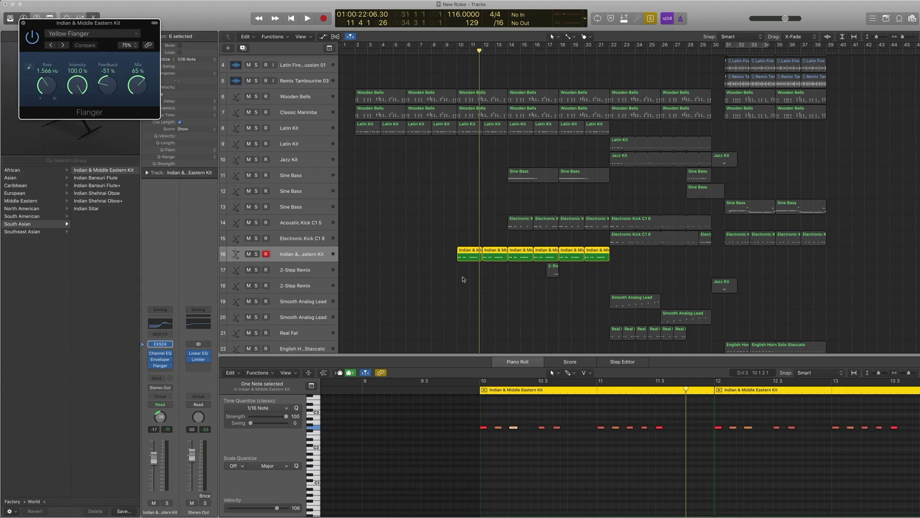
{"action": "left_click", "coordinate": [468, 256]}
{"action": "key", "text": "space"}
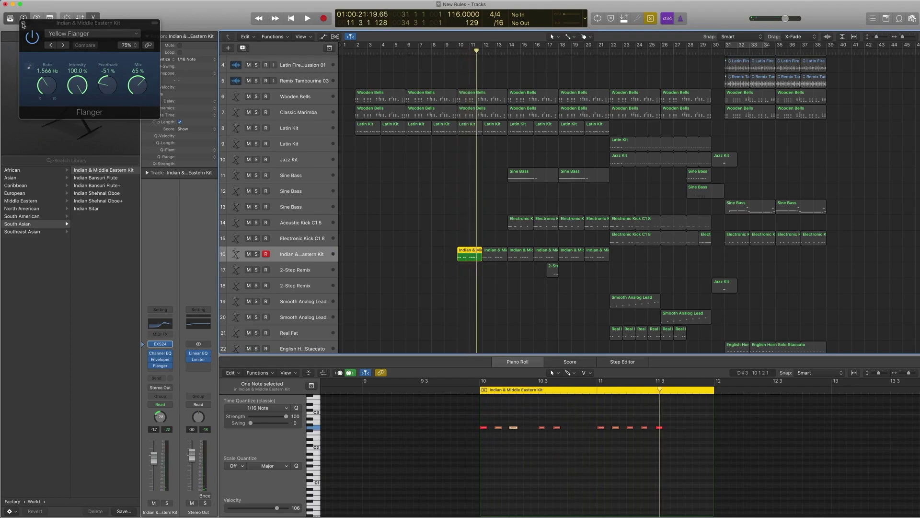
{"action": "left_click", "coordinate": [23, 23]}
Solo the Wooden Bells, Classic Marimba, Latin Kit and Indian & Middle Eastern Kit regions at bar 10, play them together, and turn solo off.
{"action": "left_click_drag", "start_coordinate": [454, 303], "coordinate": [472, 84]}
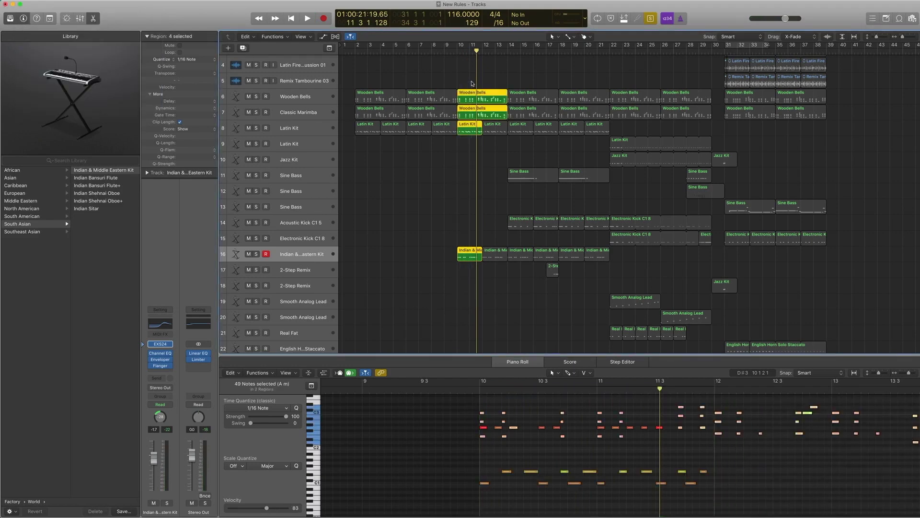
{"action": "key", "text": "space"}
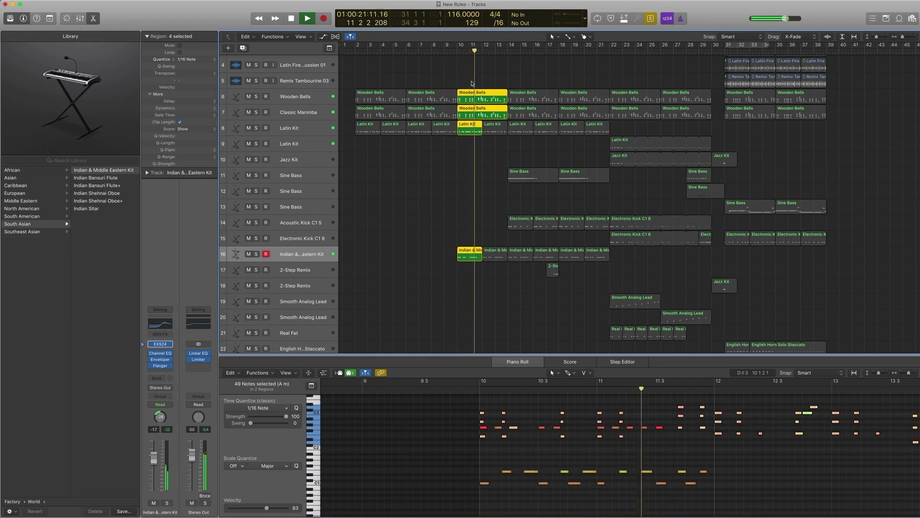
{"action": "key", "text": "space"}
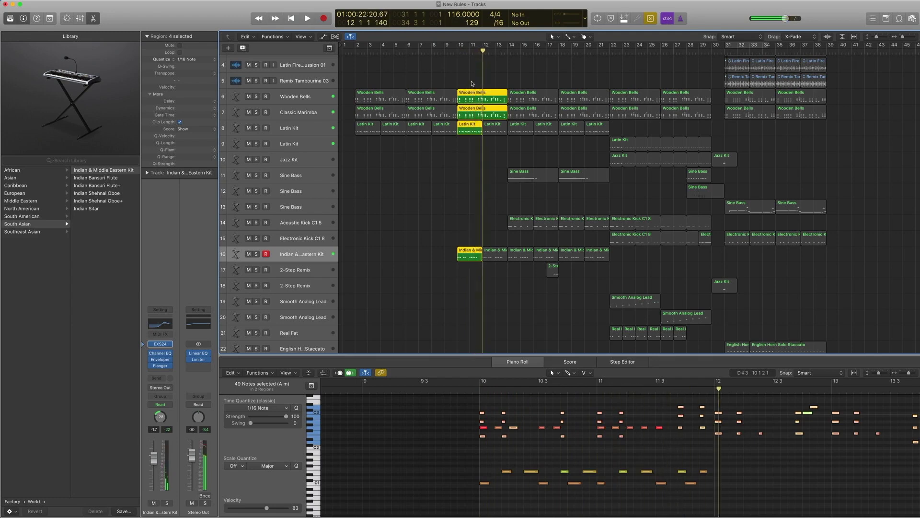
{"action": "key", "text": "ctrl+s"}
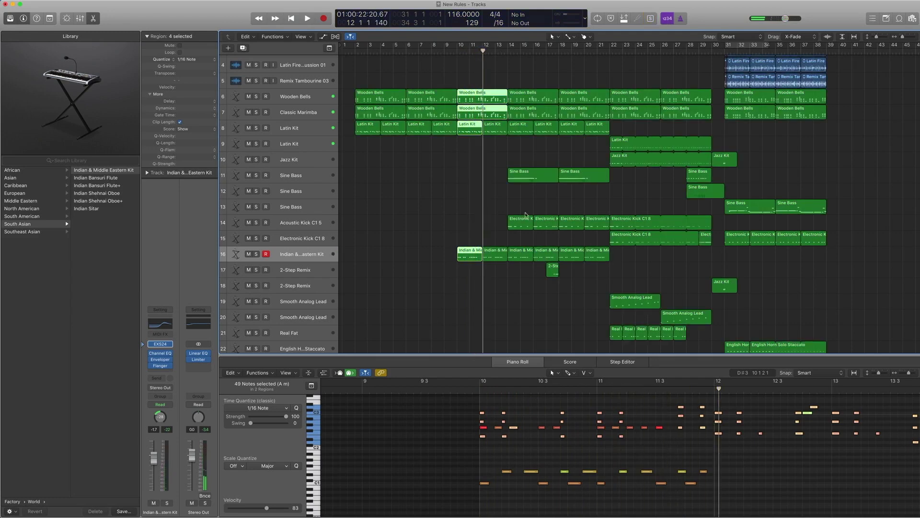
Select all regions on the first Sine Bass track and move the playhead to bar 14.
{"action": "scroll", "coordinate": [510, 212], "scroll_direction": "right", "scroll_amount": 3}
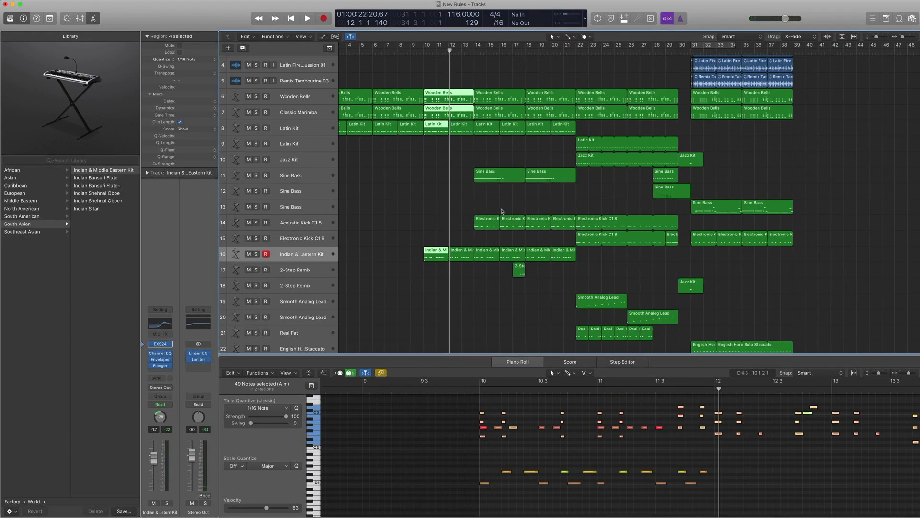
{"action": "left_click", "coordinate": [314, 180]}
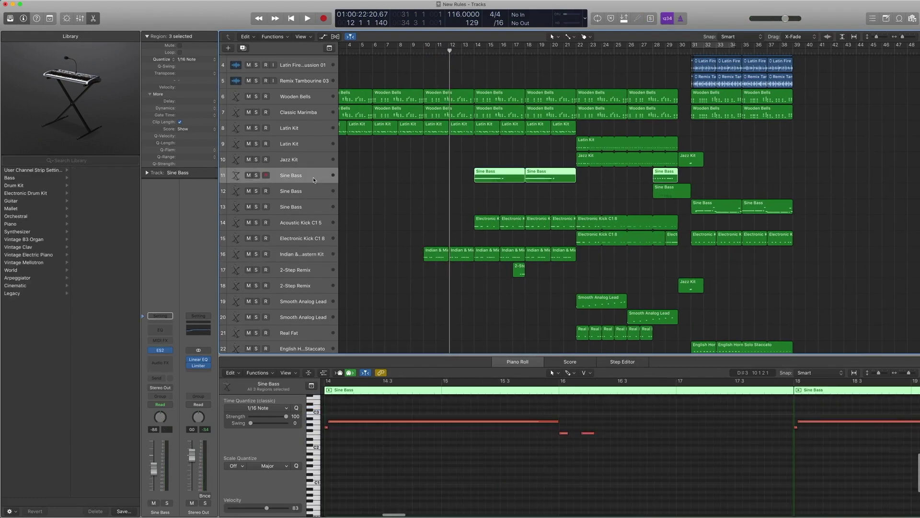
{"action": "scroll", "coordinate": [474, 190], "scroll_direction": "right", "scroll_amount": 1}
{"action": "key", "text": "period"}
{"action": "key", "text": "period"}
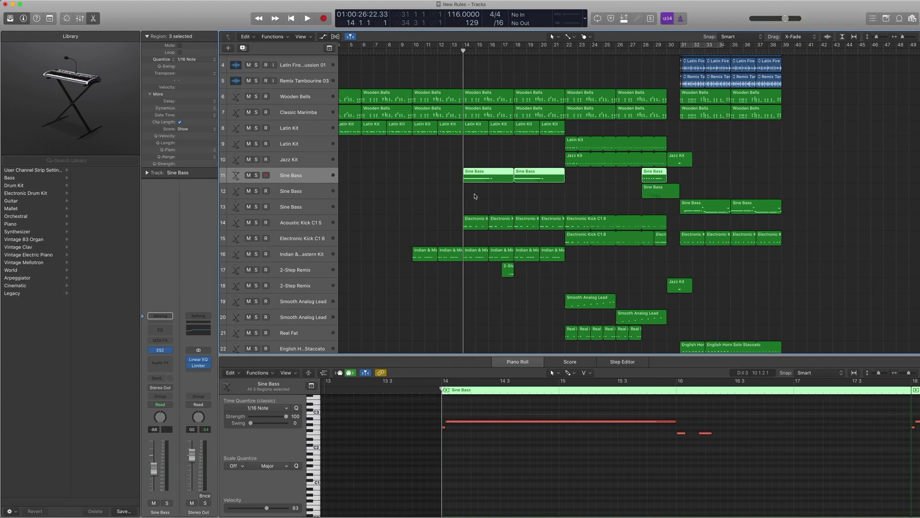
Solo all regions across the tracks between bars 14 and 18 and listen to them together from bar 14.
{"action": "left_click_drag", "start_coordinate": [496, 279], "coordinate": [469, 96]}
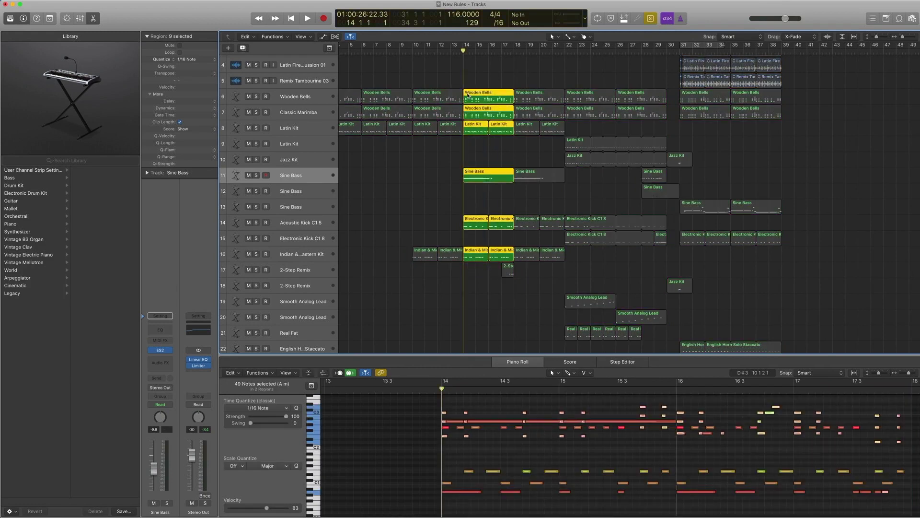
{"action": "key", "text": "space"}
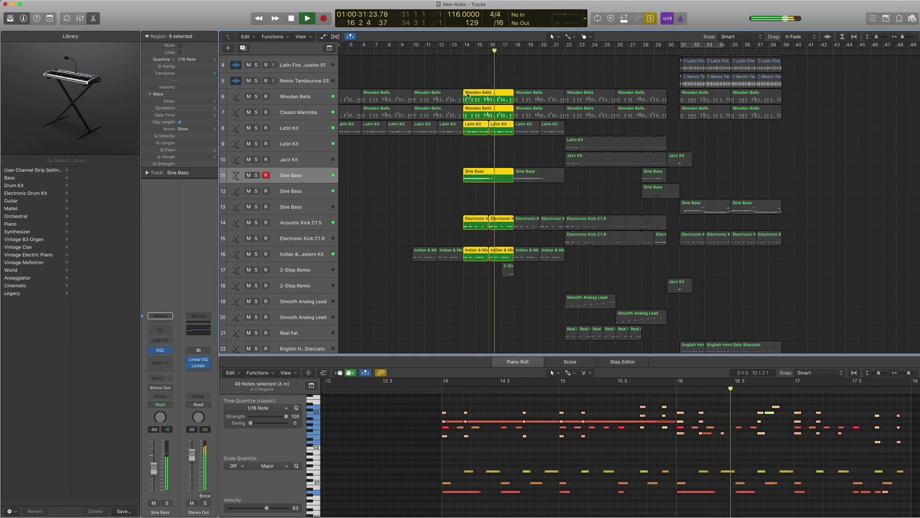
{"action": "key", "text": "space"}
On the first Sine Bass track, check the Sine Bass preset among the ES2's Synth Bass presets and find ES2 in the instrument list.
{"action": "left_click", "coordinate": [282, 176]}
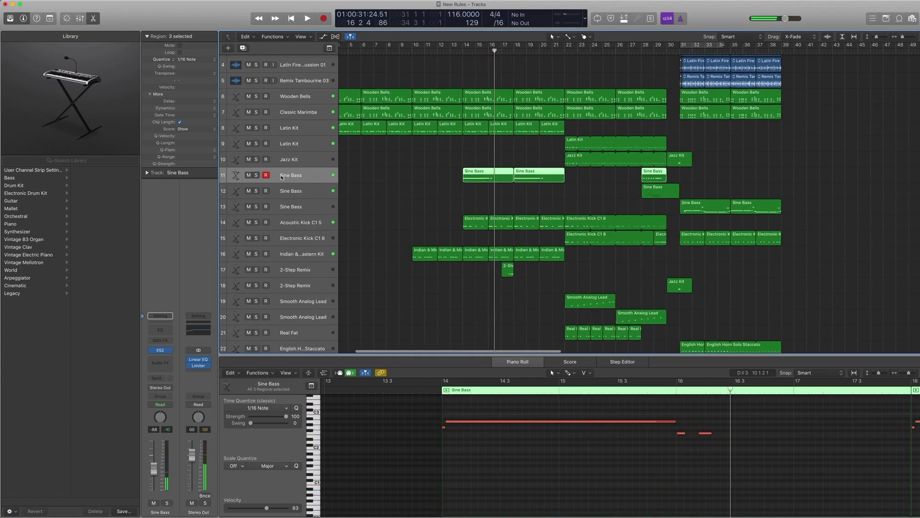
{"action": "left_click", "coordinate": [162, 352]}
{"action": "left_click", "coordinate": [93, 34]}
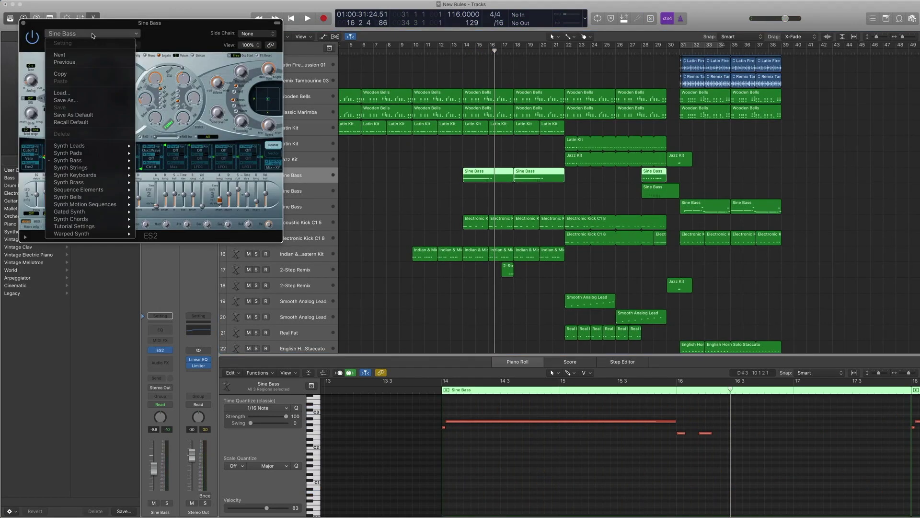
{"action": "mouse_move", "coordinate": [89, 162]}
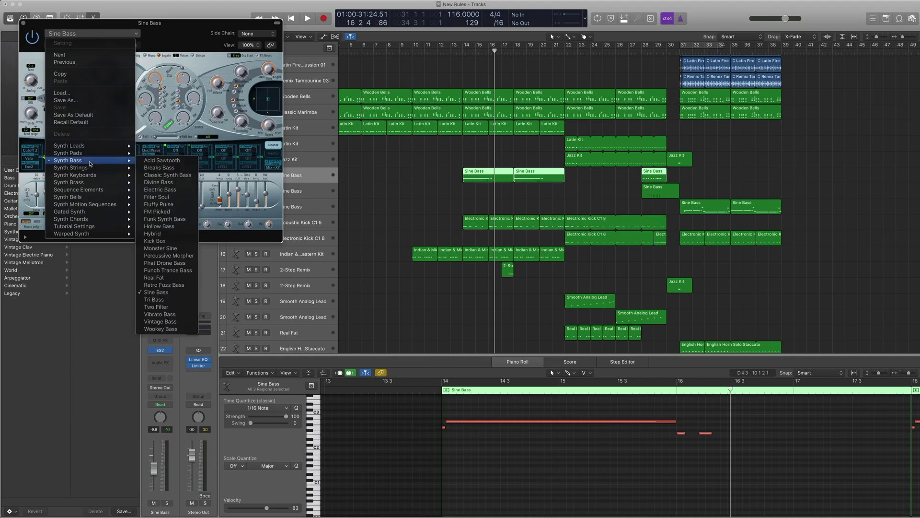
{"action": "left_click", "coordinate": [167, 294]}
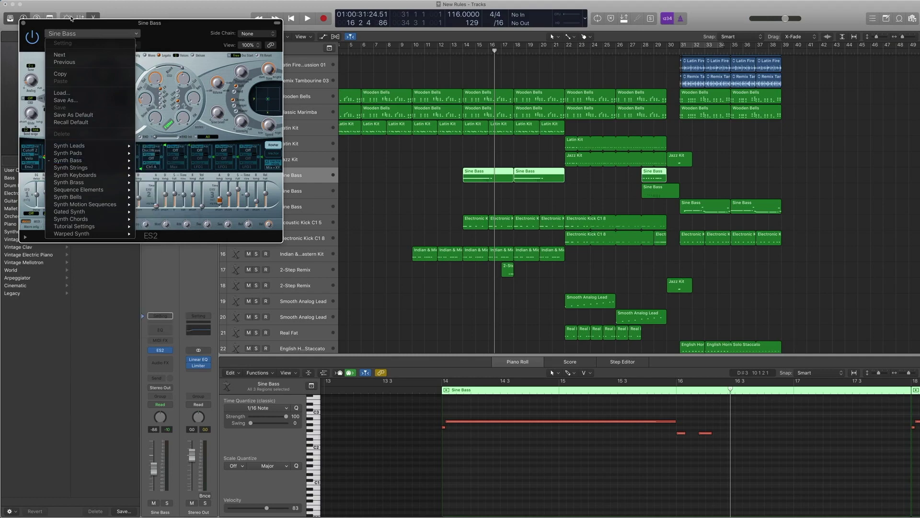
{"action": "left_click", "coordinate": [24, 23]}
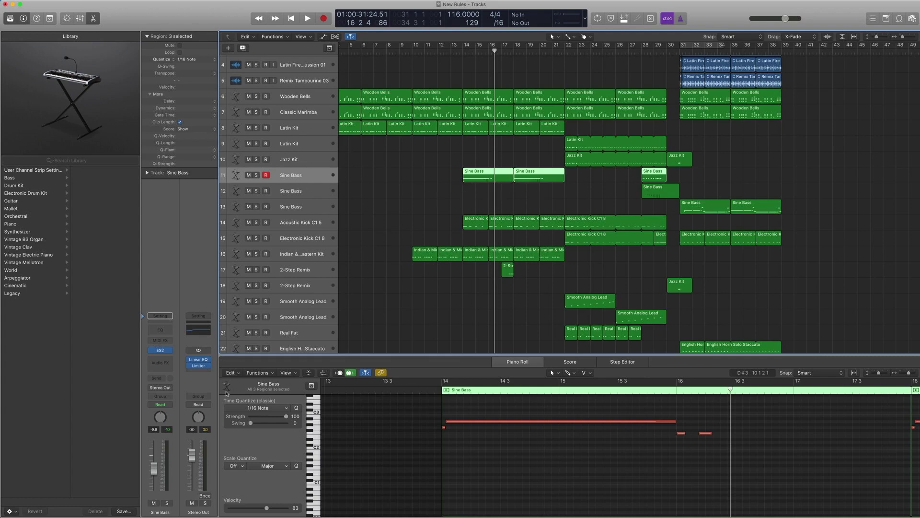
{"action": "left_click", "coordinate": [163, 351]}
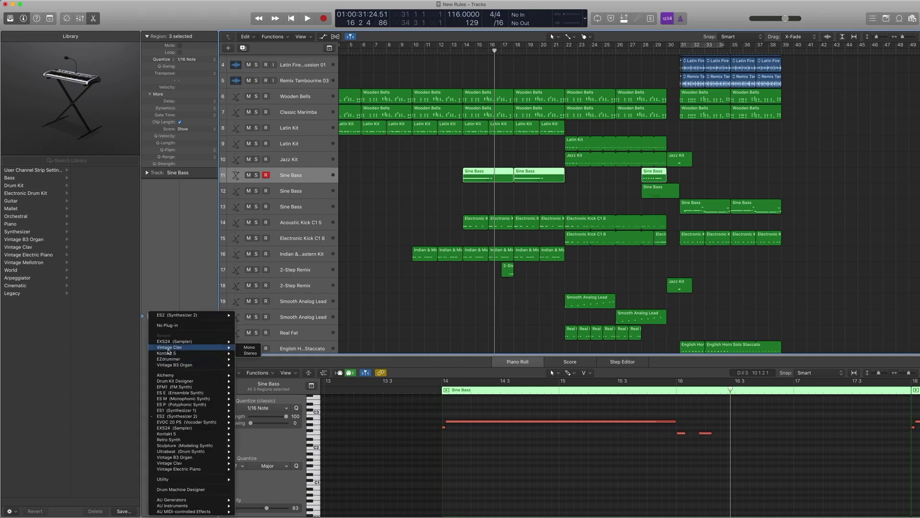
{"action": "left_click", "coordinate": [248, 416]}
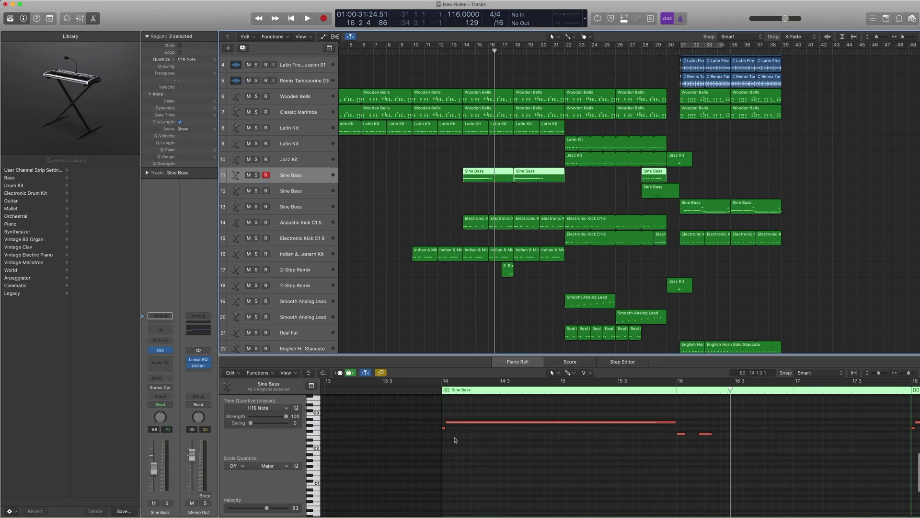
Solo all regions on the first Sine Bass track and play them from just before bar 14.
{"action": "key", "text": "ctrl+s"}
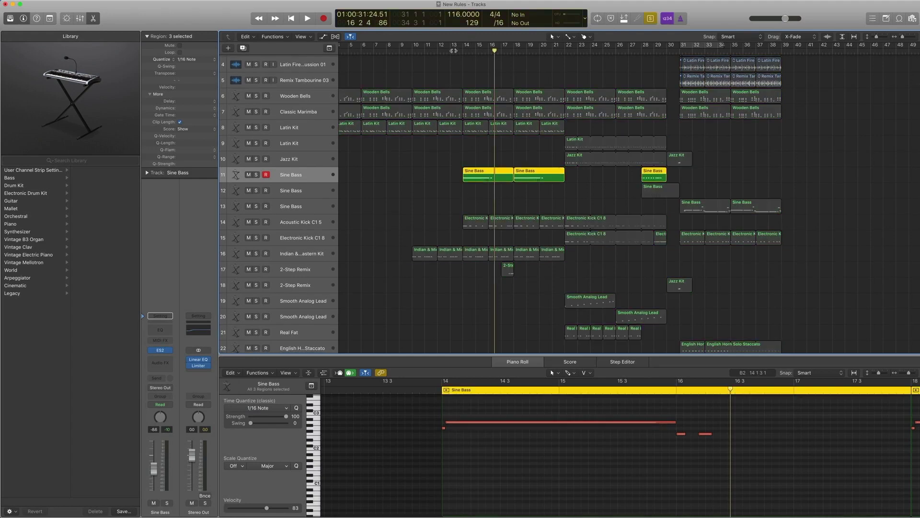
{"action": "key", "text": "space"}
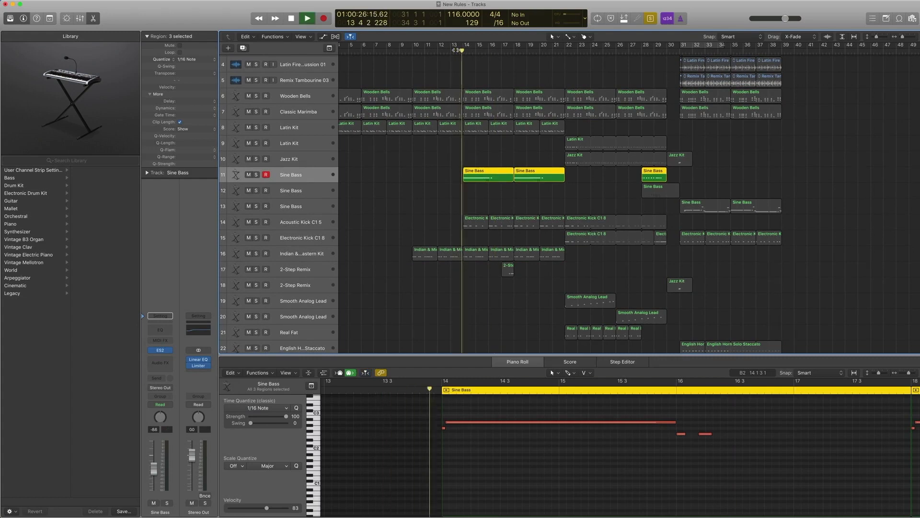
{"action": "scroll", "coordinate": [456, 50], "scroll_direction": "left", "scroll_amount": 1}
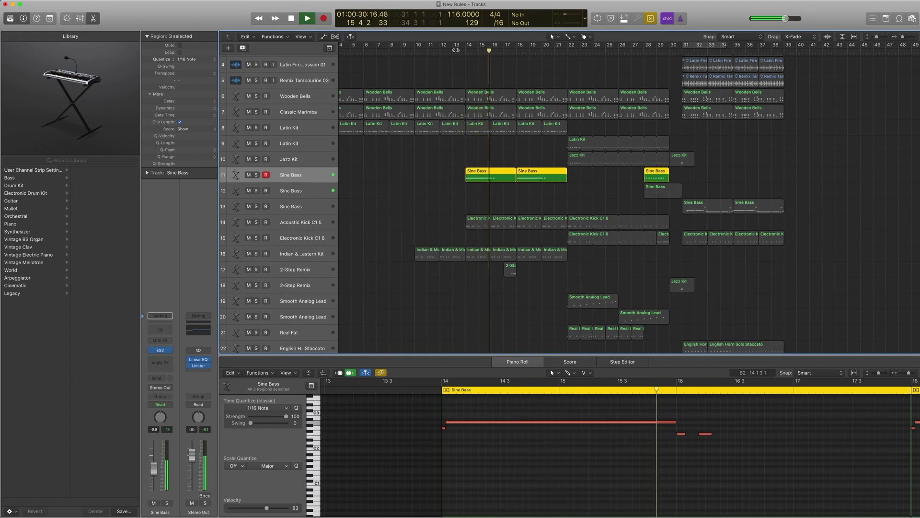
{"action": "key", "text": "space"}
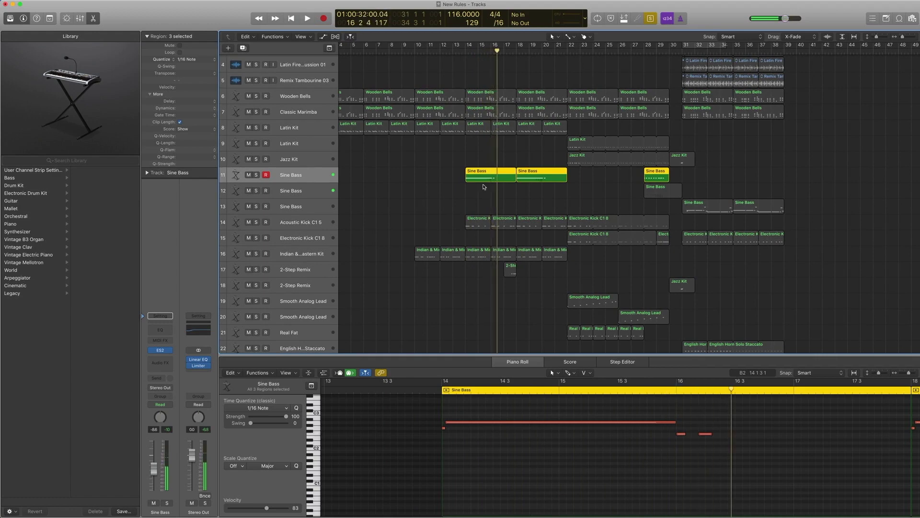
Examine the pitch-bend data drawn inside the Sine Bass region at bar 14 up close.
{"action": "key", "text": "z"}
{"action": "left_click", "coordinate": [509, 202], "text": "shift"}
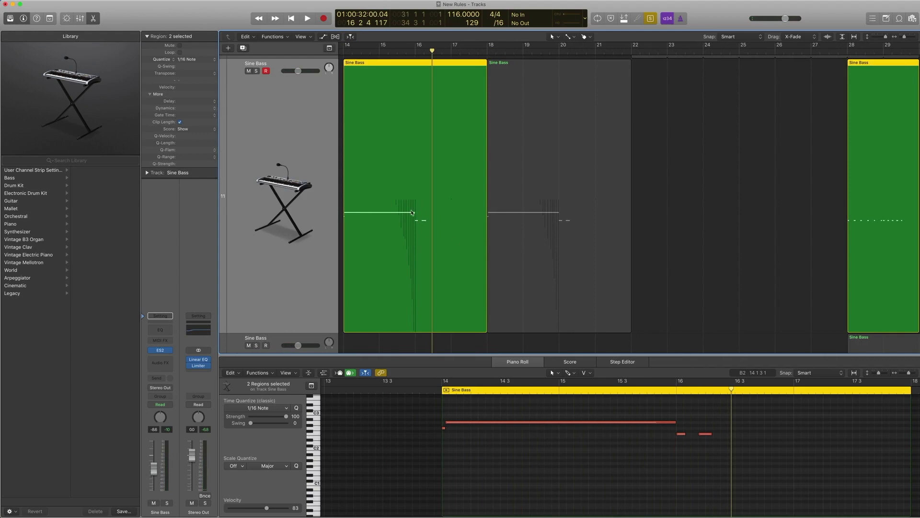
{"action": "key", "text": "super+Right"}
{"action": "key", "text": "super+Right"}
{"action": "key", "text": "super+Right"}
{"action": "scroll", "coordinate": [409, 214], "scroll_direction": "left", "scroll_amount": 5}
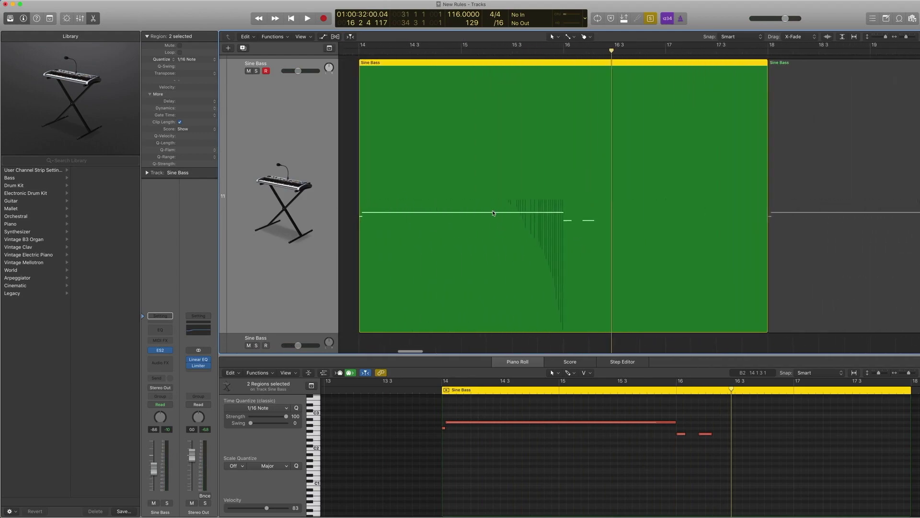
Return to the multi-track overview and show the event list for the Sine Bass region at bar 14.
{"action": "key", "text": "z"}
{"action": "key", "text": "super+Up"}
{"action": "key", "text": "super+Up"}
{"action": "key", "text": "super+Up"}
{"action": "key", "text": "super+Left"}
{"action": "key", "text": "super+Left"}
{"action": "key", "text": "super+Left"}
{"action": "key", "text": "super+Left"}
{"action": "key", "text": "super+Left"}
{"action": "key", "text": "super+Left"}
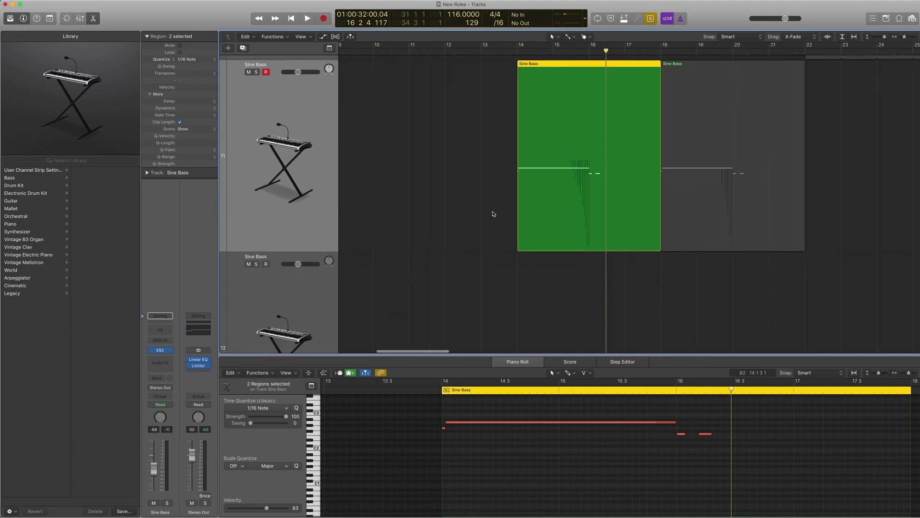
{"action": "key", "text": "super+Up"}
{"action": "key", "text": "super+Up"}
{"action": "key", "text": "super+Up"}
{"action": "key", "text": "super+Up"}
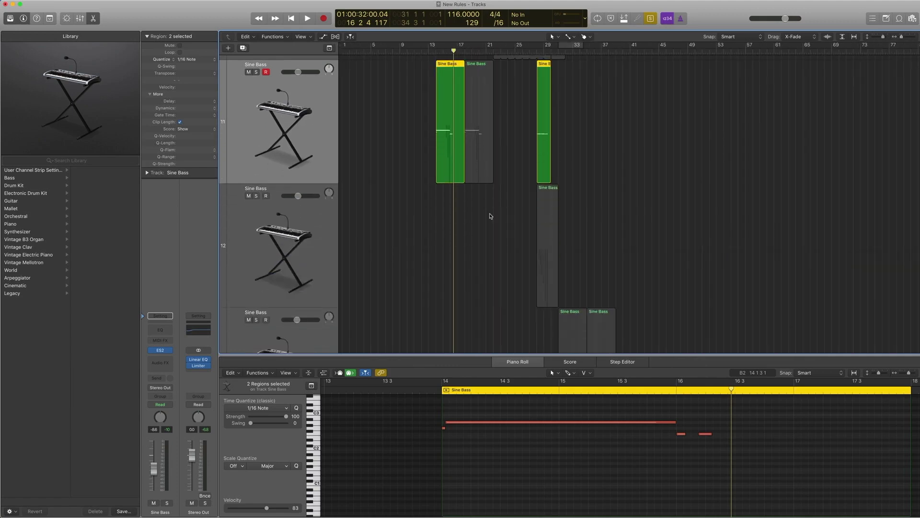
{"action": "key", "text": "super+Up"}
{"action": "key", "text": "super+Up"}
{"action": "key", "text": "super+Up"}
{"action": "key", "text": "super+Up"}
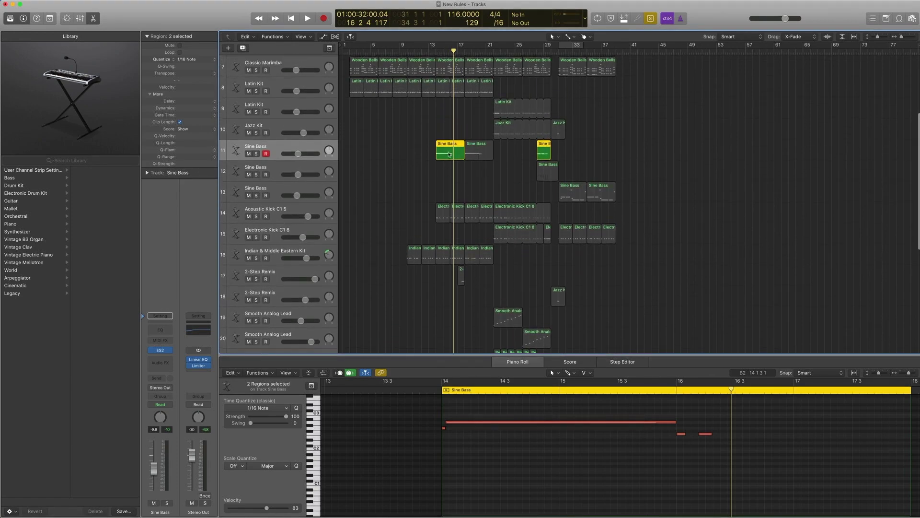
{"action": "left_click", "coordinate": [872, 19]}
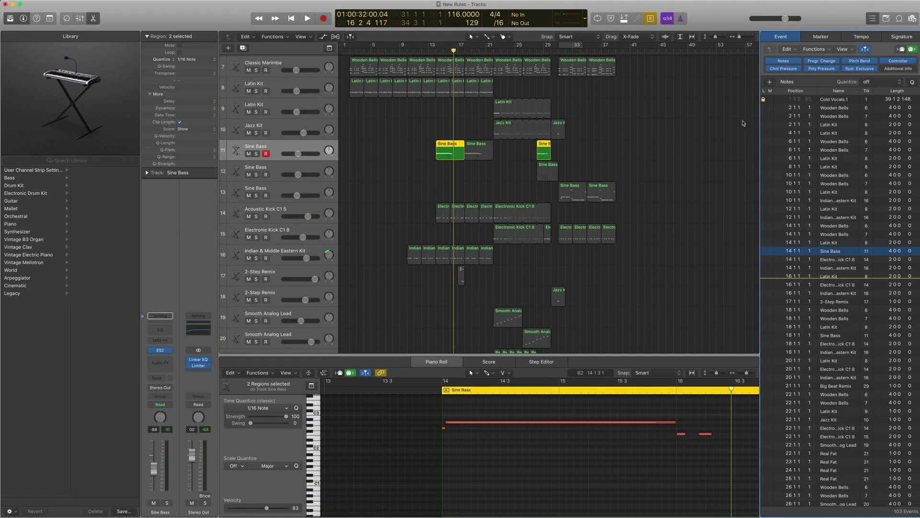
{"action": "left_click", "coordinate": [448, 153]}
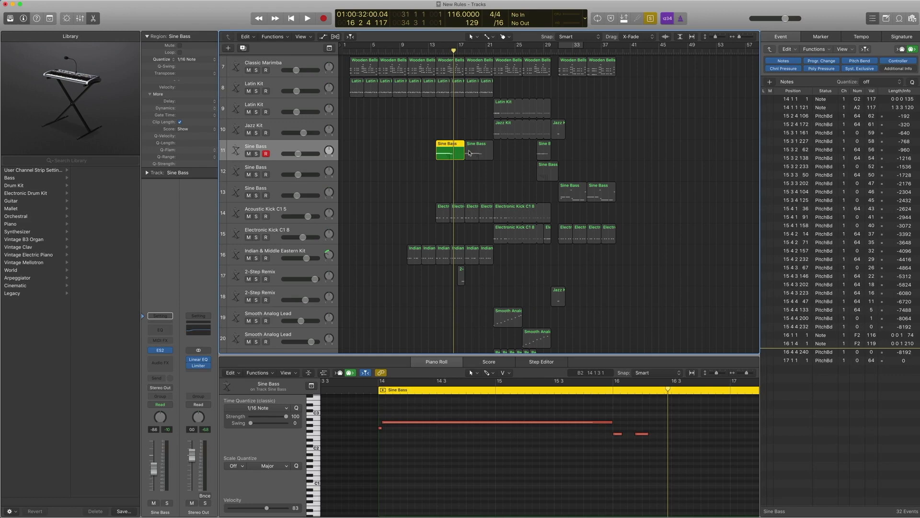
Solo the two Sine Bass regions at bars 14 and 18 together and play them from bar 14.
{"action": "key", "text": "ctrl+s"}
{"action": "left_click_drag", "start_coordinate": [497, 180], "coordinate": [452, 149]}
{"action": "key", "text": "ctrl+s"}
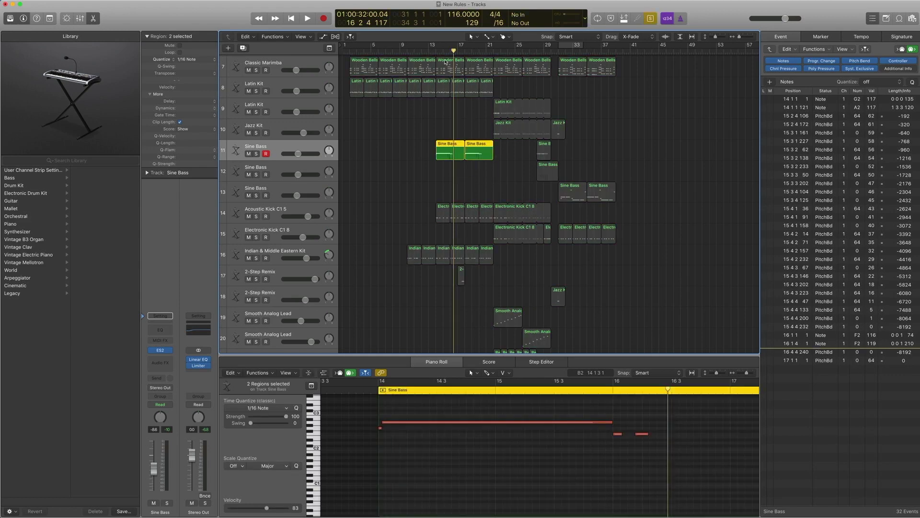
{"action": "left_click", "coordinate": [435, 53]}
{"action": "key", "text": "space"}
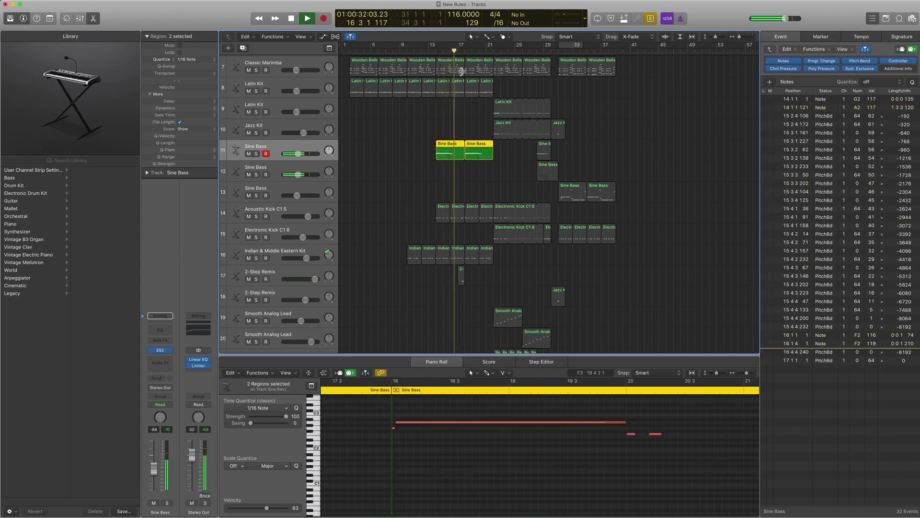
Turn solo off during playback, listen to the Sine Bass with all tracks, and stop around bar 20.
{"action": "key", "text": "ctrl+s"}
{"action": "key", "text": "super+Down"}
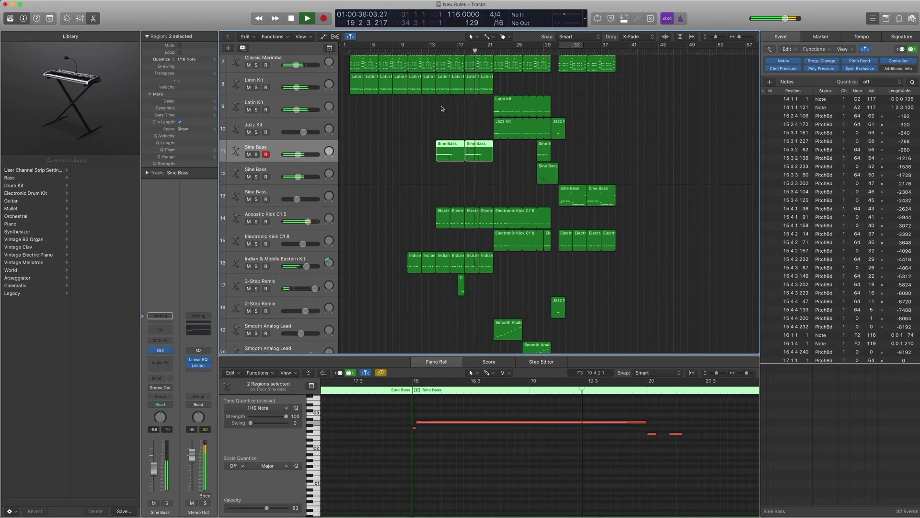
{"action": "key", "text": "space"}
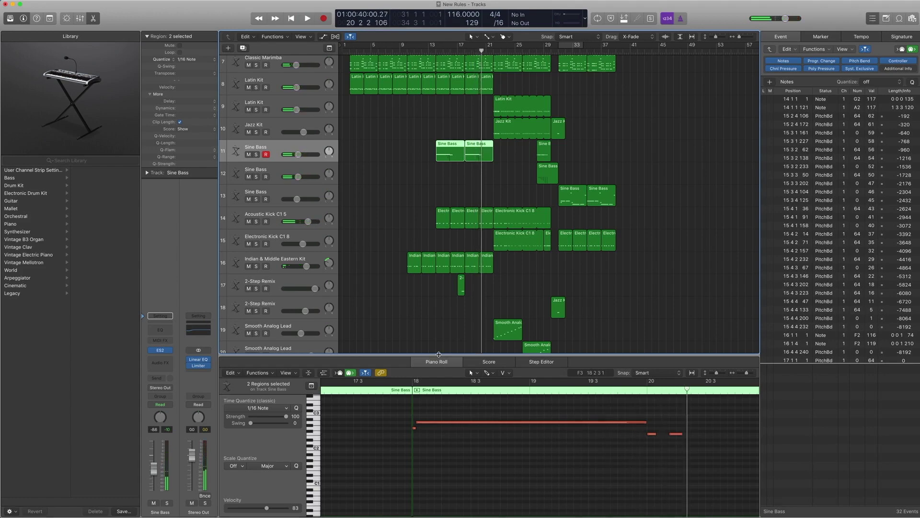
Select all regions on the Acoustic Kick C1 5 track and hide the Piano Roll and event list.
{"action": "key", "text": "e"}
{"action": "scroll", "coordinate": [409, 321], "scroll_direction": "up", "scroll_amount": 1}
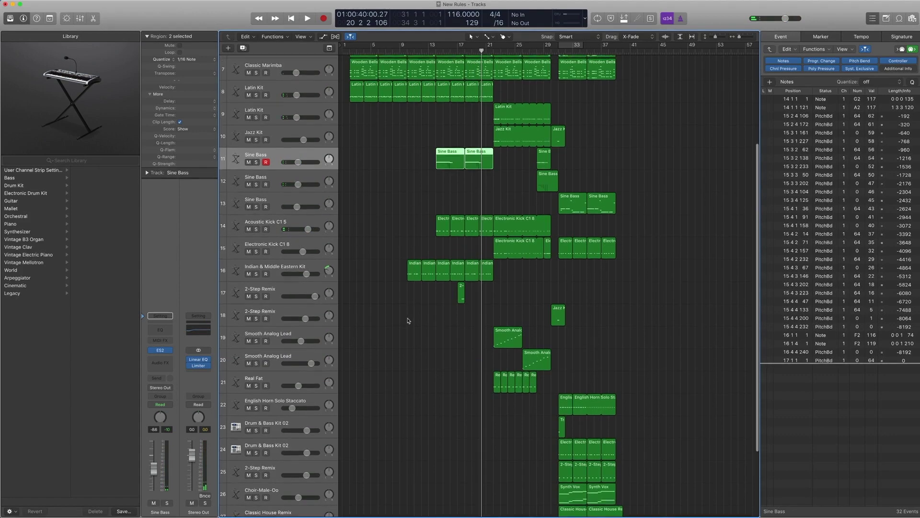
{"action": "key", "text": "super+Up"}
{"action": "key", "text": "super+Up"}
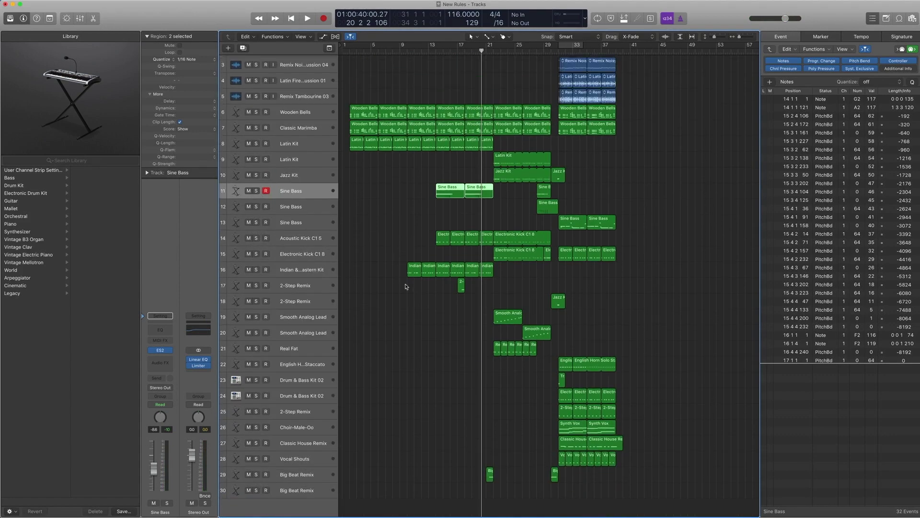
{"action": "left_click", "coordinate": [309, 244]}
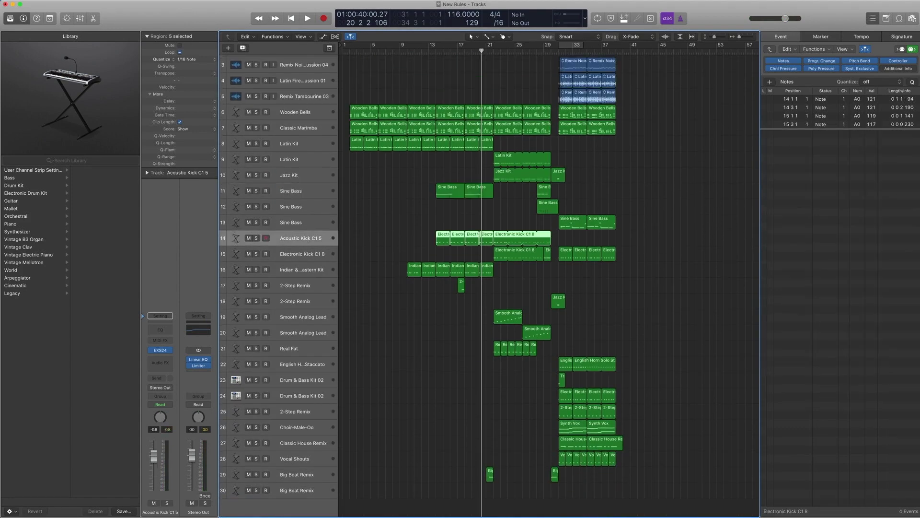
{"action": "left_click", "coordinate": [874, 18]}
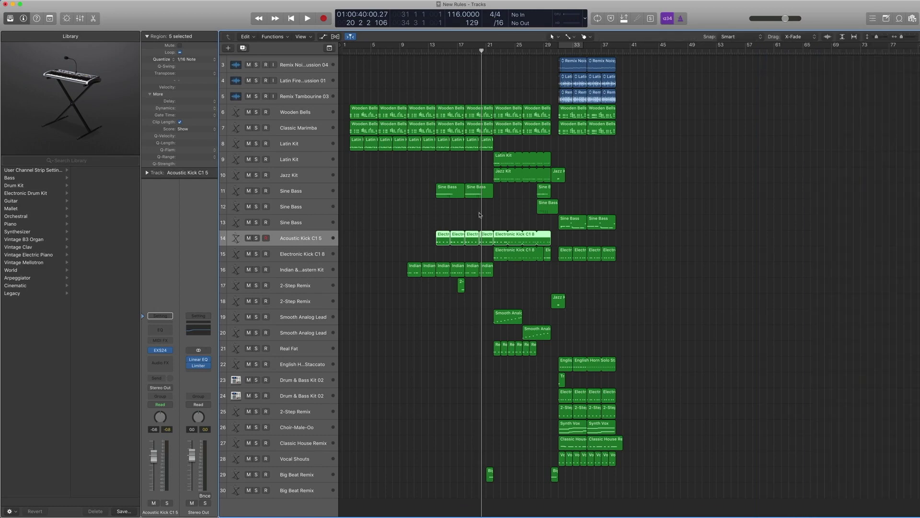
Enlarge the timeline and show the Acoustic Kick C1 5 track's notes in the Piano Roll.
{"action": "key", "text": "super+Right"}
{"action": "key", "text": "super+Right"}
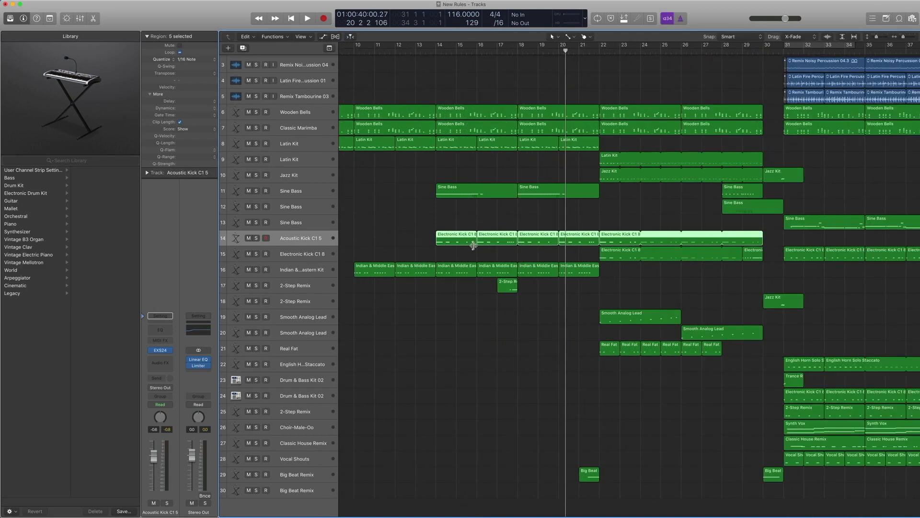
{"action": "key", "text": "p"}
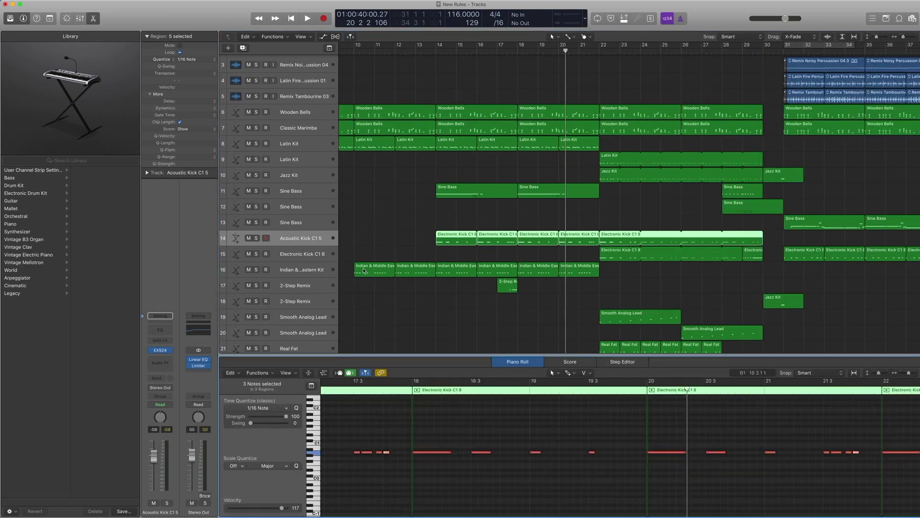
Locate the EXS24 sound Acoustic Kick C1 5 in the library under Drums & Percussion, Single Drums, Kicks, Acoustic Kicks.
{"action": "left_click", "coordinate": [298, 240]}
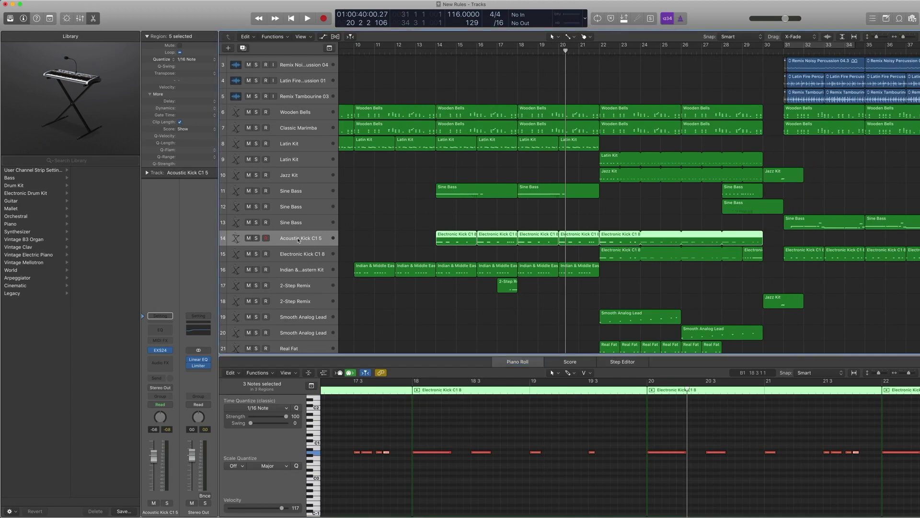
{"action": "scroll", "coordinate": [330, 241], "scroll_direction": "left", "scroll_amount": 1}
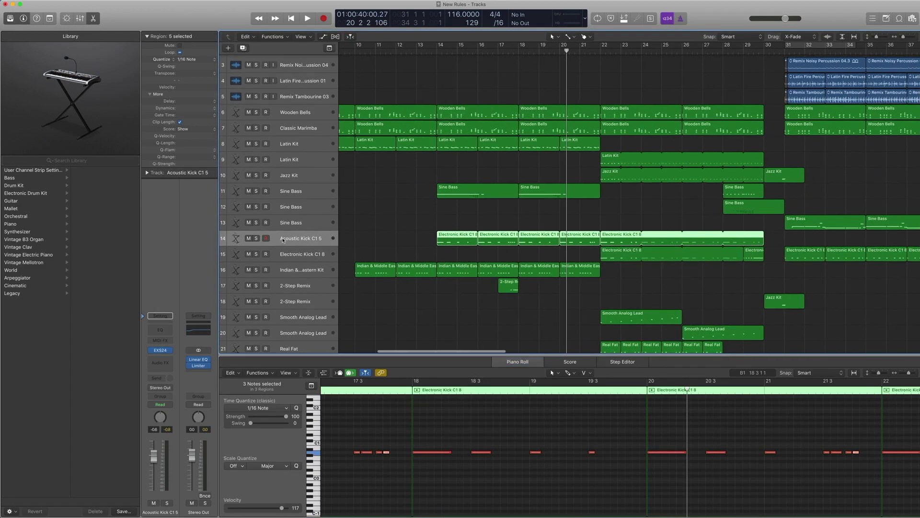
{"action": "left_click", "coordinate": [143, 350]}
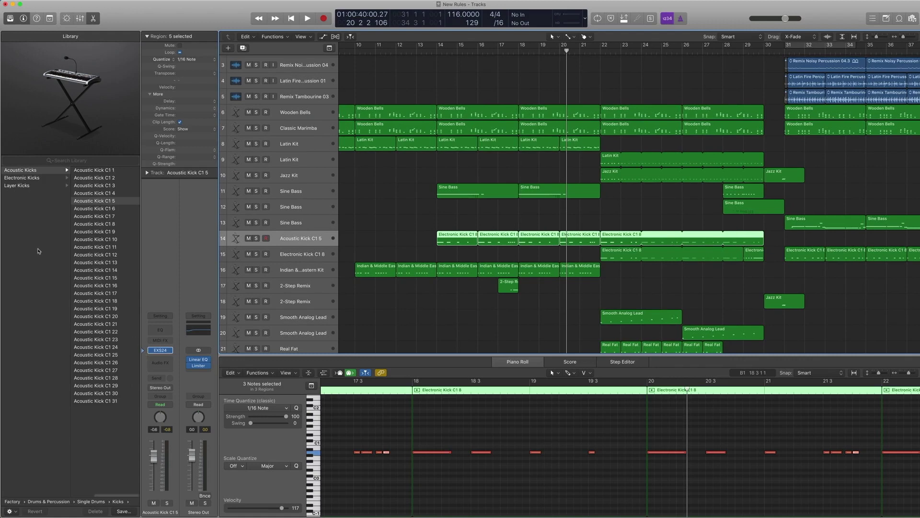
{"action": "scroll", "coordinate": [39, 251], "scroll_direction": "left", "scroll_amount": 5}
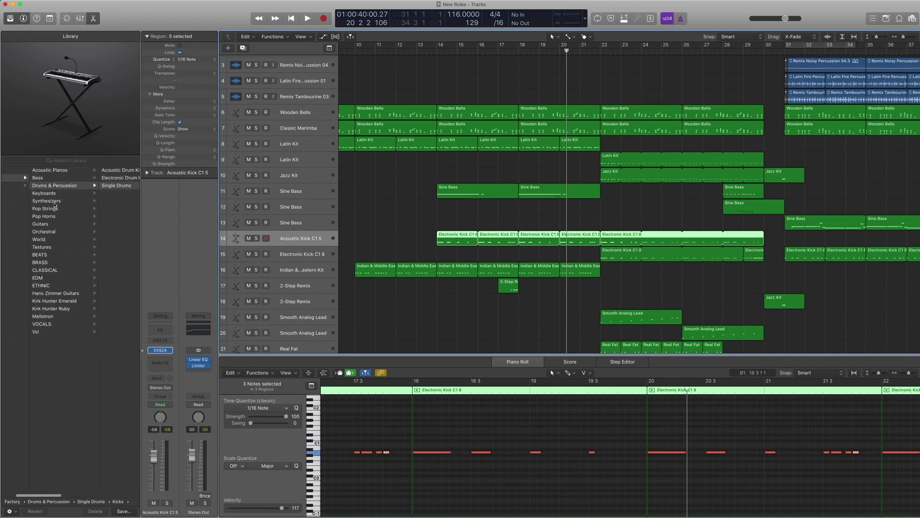
{"action": "scroll", "coordinate": [54, 189], "scroll_direction": "right", "scroll_amount": 5}
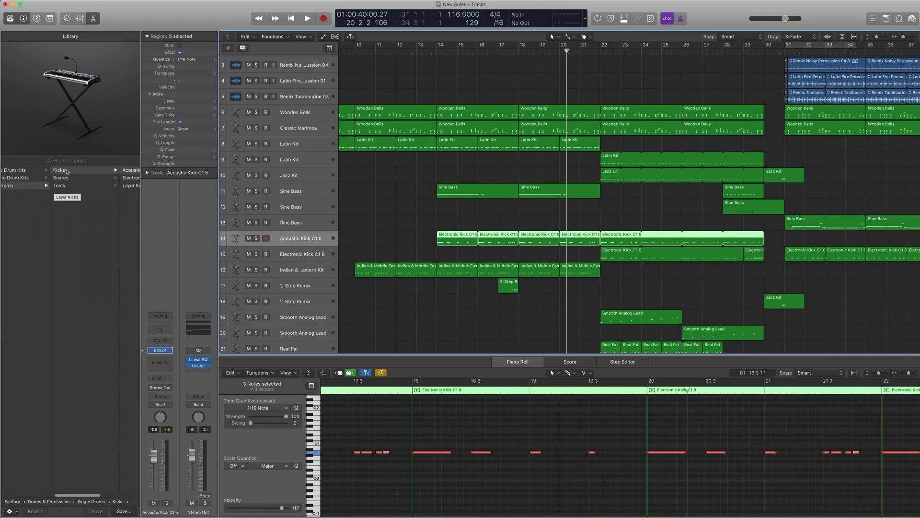
{"action": "scroll", "coordinate": [96, 185], "scroll_direction": "right", "scroll_amount": 3}
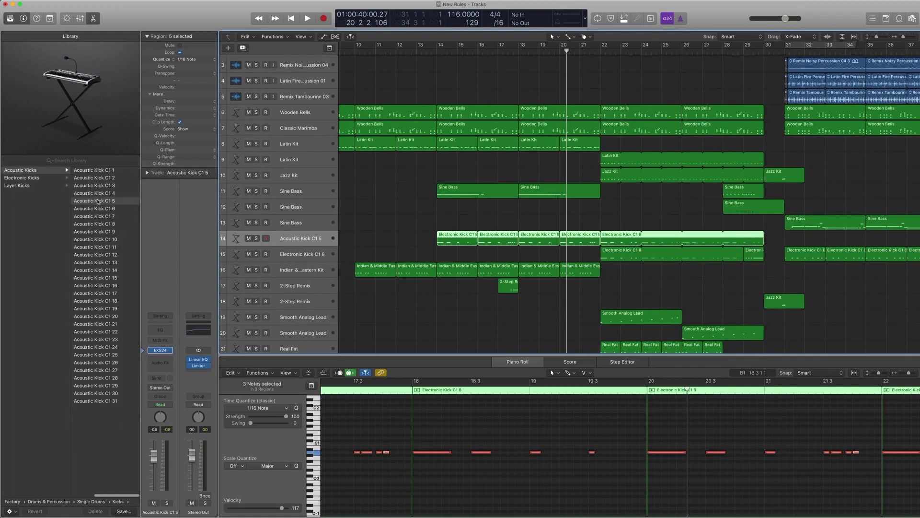
{"action": "scroll", "coordinate": [441, 62], "scroll_direction": "right", "scroll_amount": 1}
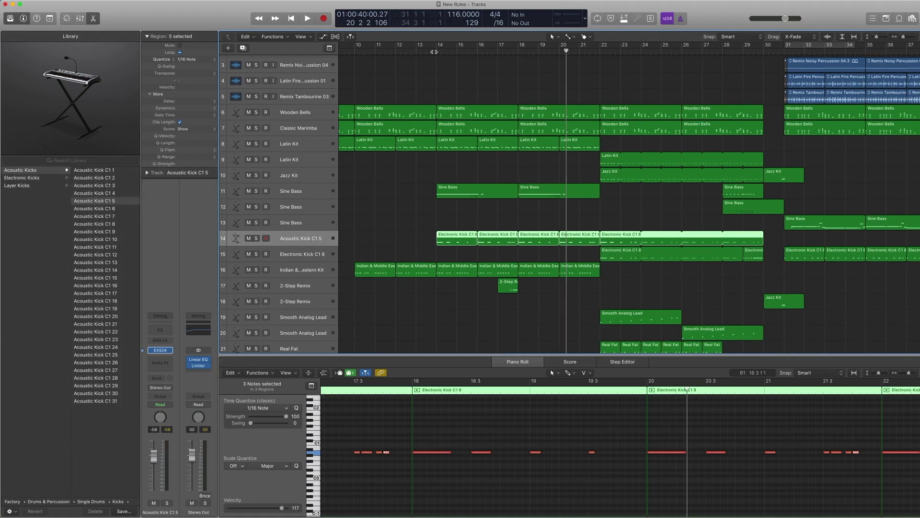
Solo the selected Acoustic Kick C1 5 regions, play them from their start, stop around bar 17 and turn solo off.
{"action": "key", "text": "ctrl+s"}
{"action": "key", "text": "shift+Return"}
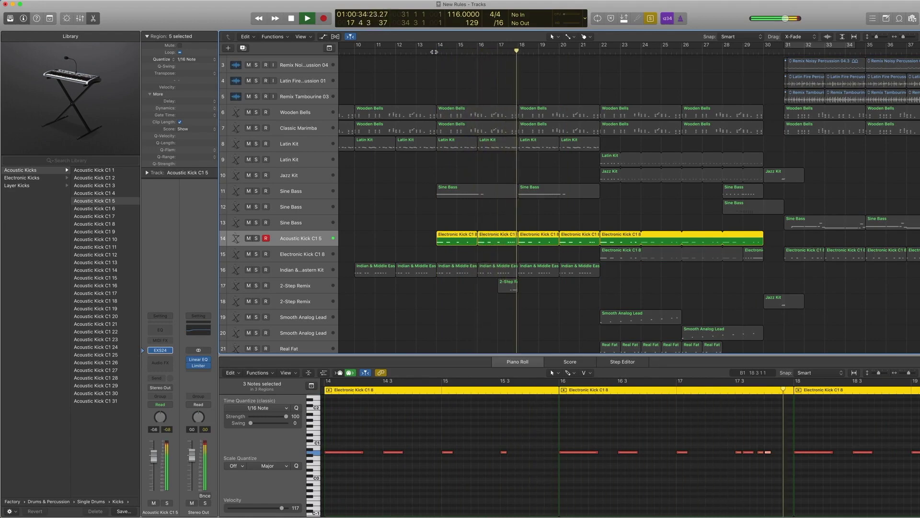
{"action": "key", "text": "space"}
{"action": "key", "text": "ctrl+s"}
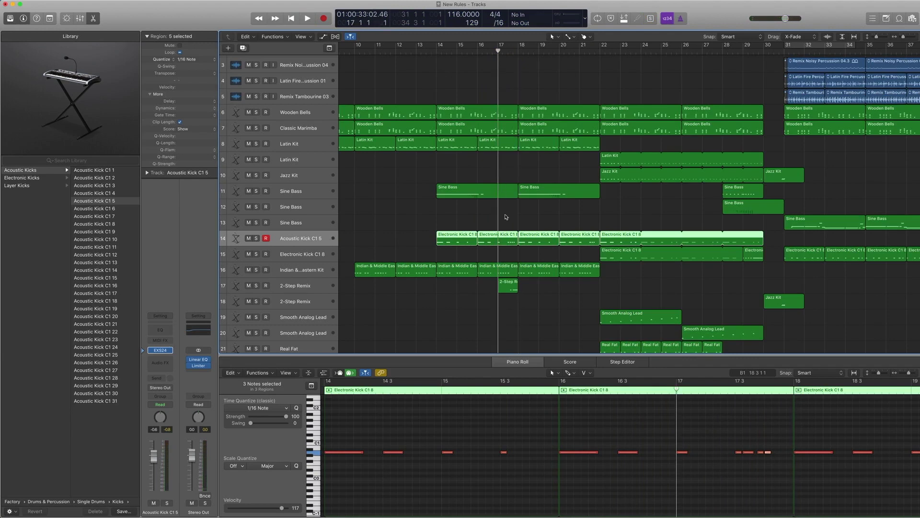
Select the 2-Step Remix track with the bar 17 region and locate its EXS24 sound under Drums & Percussion, Electronic Drum Kits.
{"action": "left_click", "coordinate": [303, 286]}
{"action": "scroll", "coordinate": [384, 278], "scroll_direction": "down", "scroll_amount": 2}
{"action": "scroll", "coordinate": [443, 281], "scroll_direction": "right", "scroll_amount": 3}
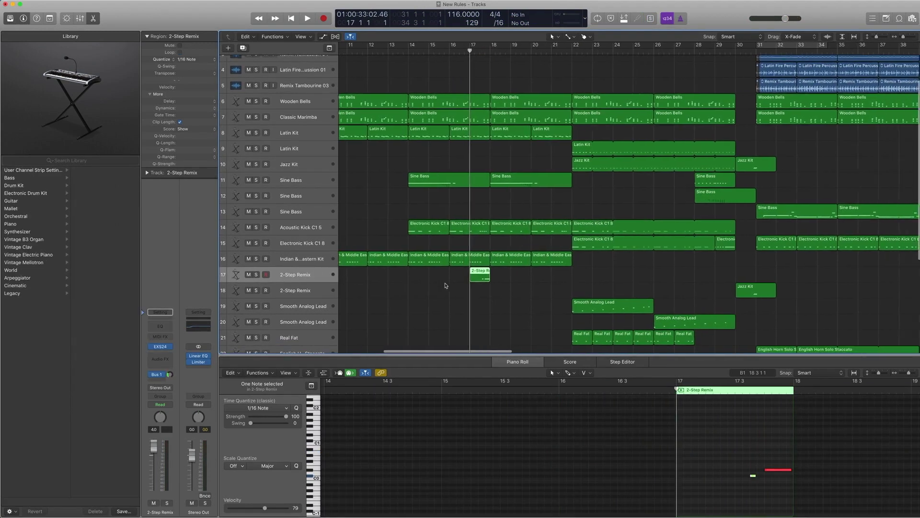
{"action": "left_click", "coordinate": [148, 346]}
{"action": "scroll", "coordinate": [11, 183], "scroll_direction": "left", "scroll_amount": 3}
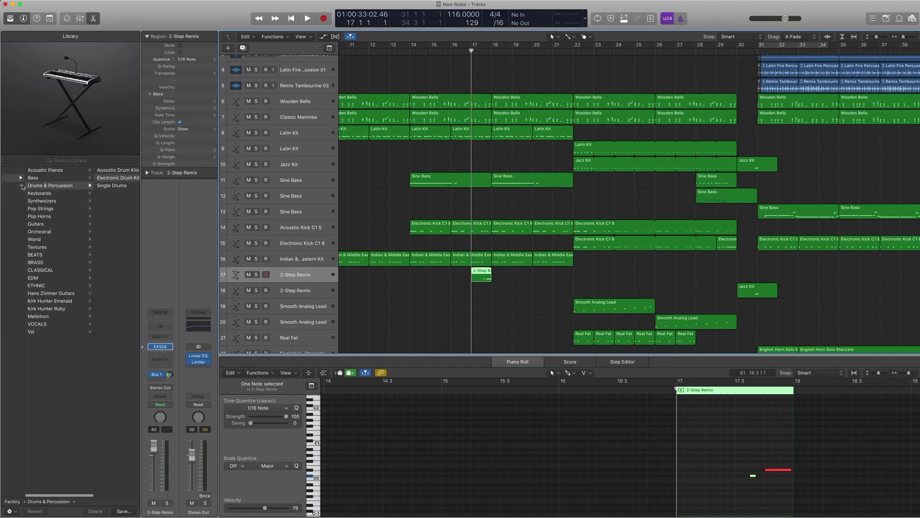
{"action": "scroll", "coordinate": [69, 181], "scroll_direction": "right", "scroll_amount": 3}
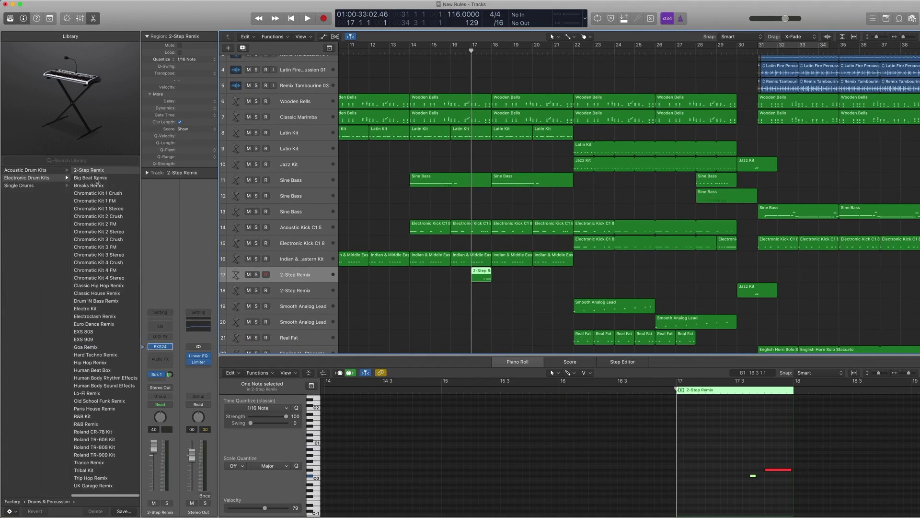
Solo the 2-Step Remix region at bar 17, listen to it, stop playback and turn solo off.
{"action": "key", "text": "ctrl+s"}
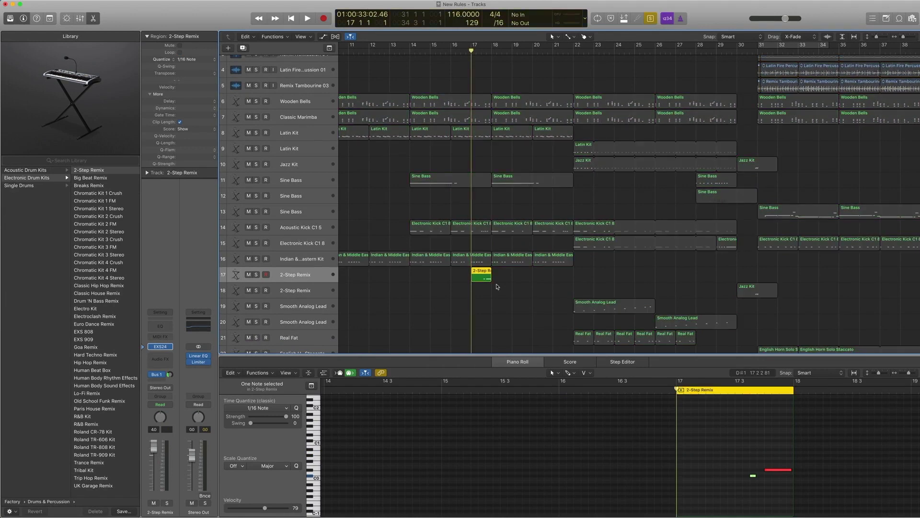
{"action": "key", "text": "space"}
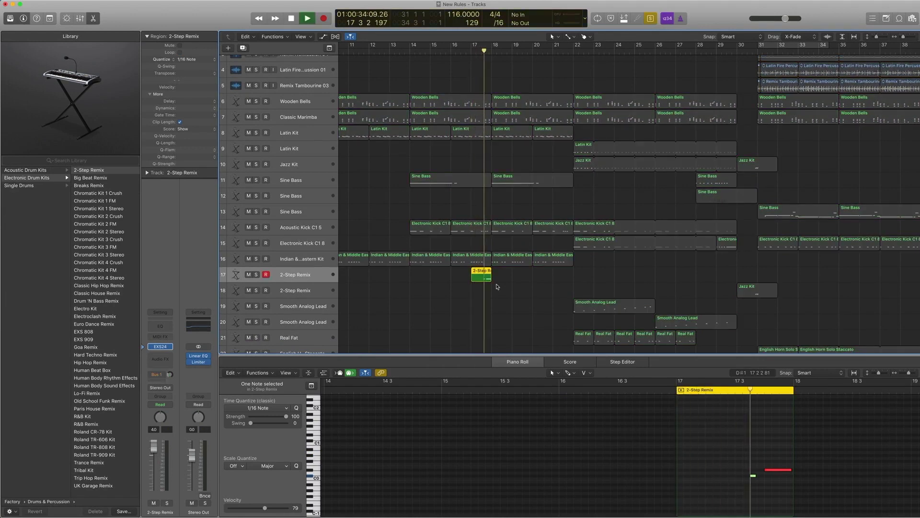
{"action": "key", "text": "space"}
{"action": "key", "text": "ctrl+s"}
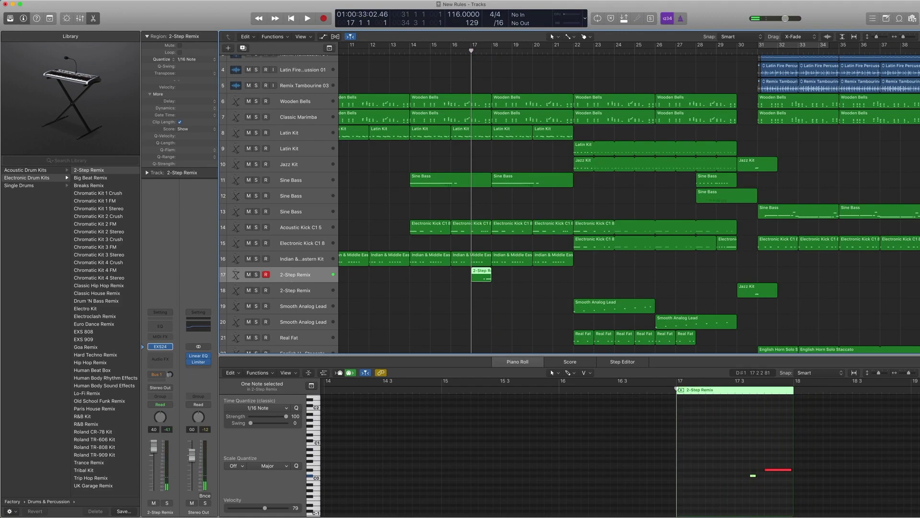
Customize the control bar to include the Low Latency Mode function.
{"action": "right_click", "coordinate": [709, 18]}
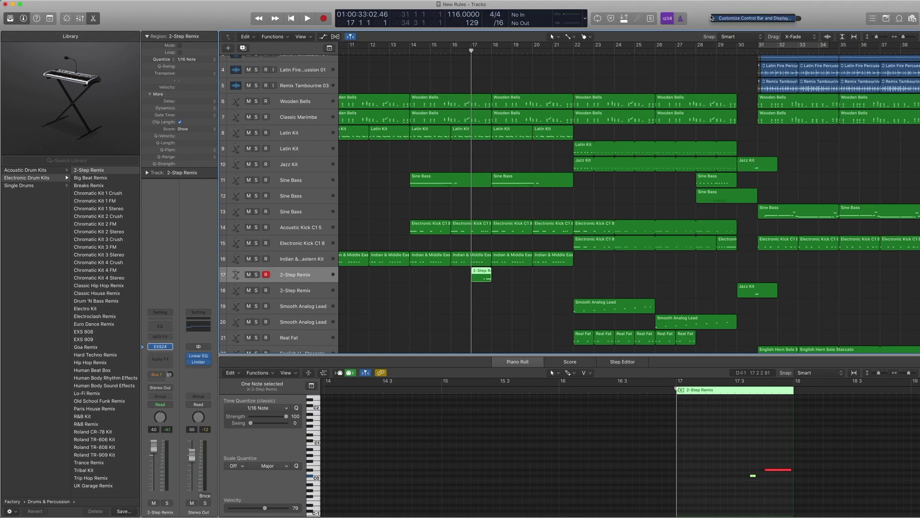
{"action": "left_click", "coordinate": [741, 19]}
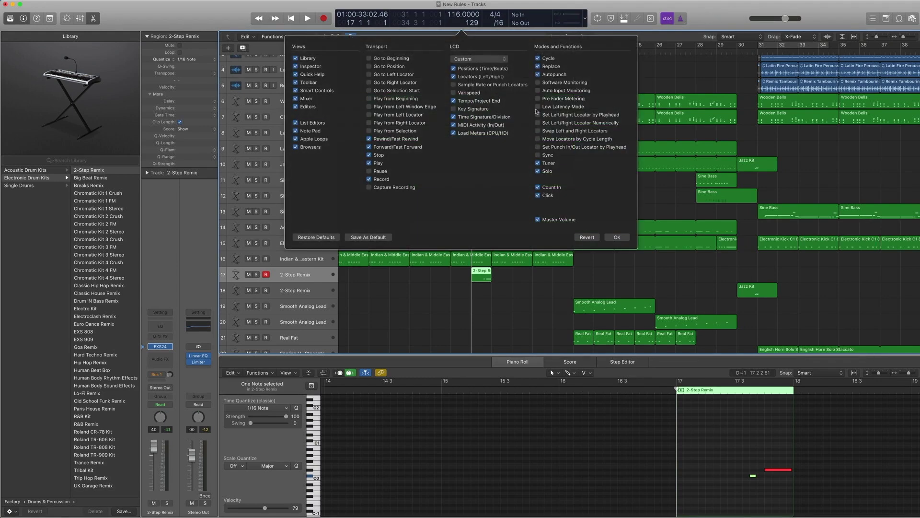
{"action": "left_click", "coordinate": [537, 107]}
{"action": "left_click", "coordinate": [617, 237]}
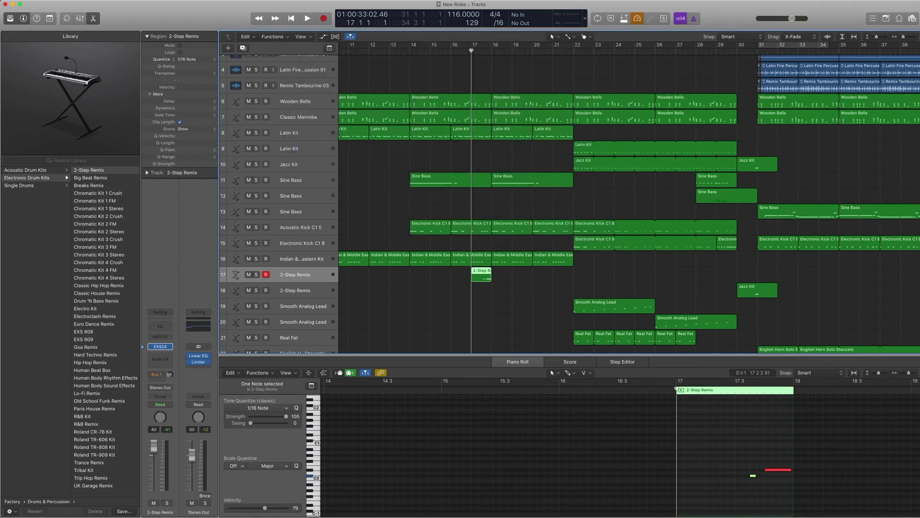
Toggle Low Latency Mode to show its effect on the 2-Step Remix track's Bus 1 send, leaving the mode off.
{"action": "left_click", "coordinate": [638, 19]}
{"action": "mouse_move", "coordinate": [156, 377]}
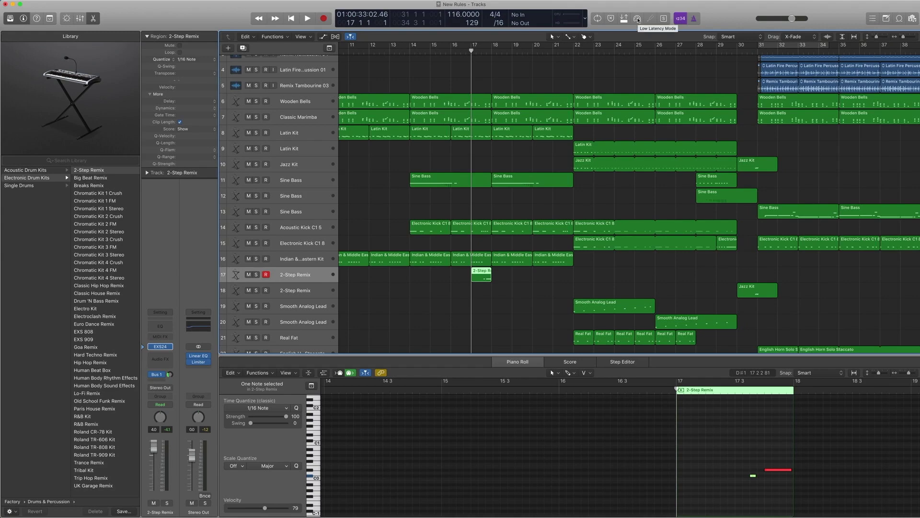
{"action": "left_click", "coordinate": [638, 18]}
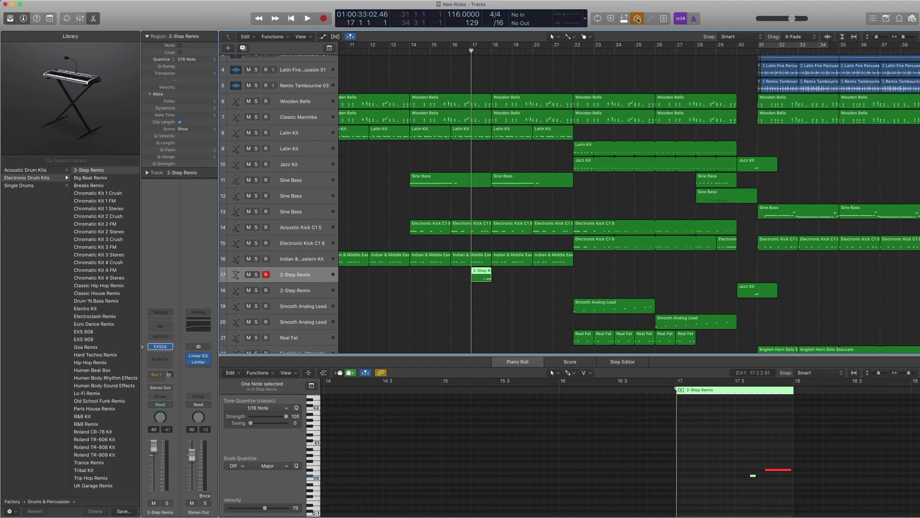
{"action": "left_click", "coordinate": [637, 19]}
{"action": "left_click", "coordinate": [638, 20]}
{"action": "left_click", "coordinate": [639, 21]}
Inspect the Space Designer reverb on Bus 1 and find its 03.1s Bright Hall preset under Large Spaces, Halls, keeping the preset.
{"action": "left_click_drag", "start_coordinate": [514, 304], "coordinate": [484, 281]}
{"action": "left_click", "coordinate": [157, 378]}
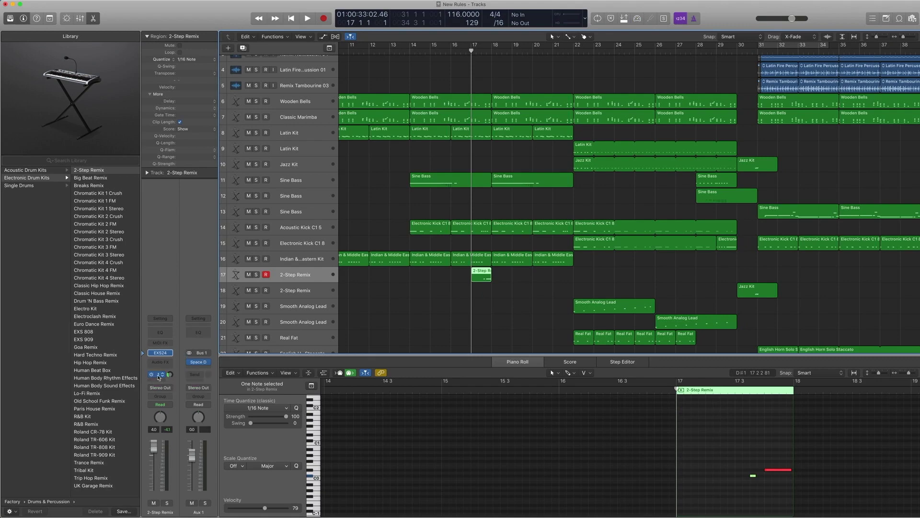
{"action": "left_click", "coordinate": [199, 362]}
{"action": "left_click", "coordinate": [85, 32]}
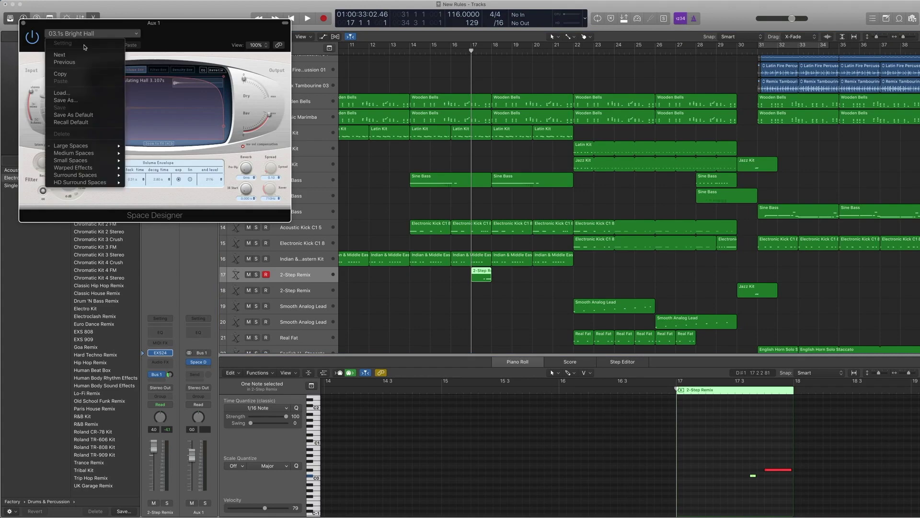
{"action": "mouse_move", "coordinate": [84, 145]}
{"action": "mouse_move", "coordinate": [150, 153]}
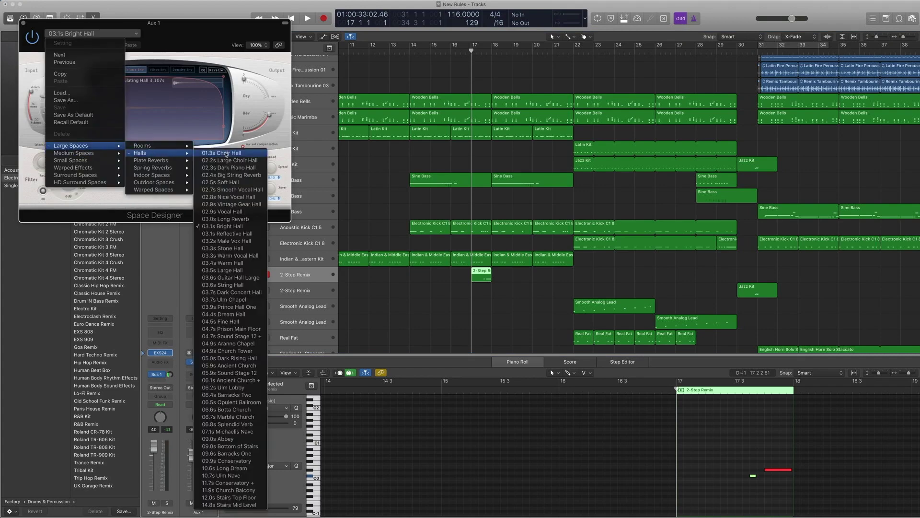
{"action": "left_click", "coordinate": [283, 103]}
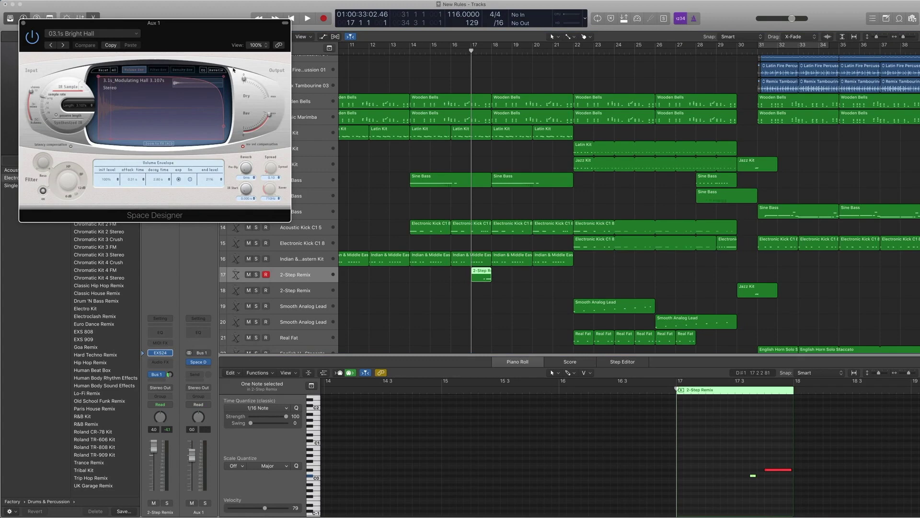
{"action": "left_click", "coordinate": [23, 23]}
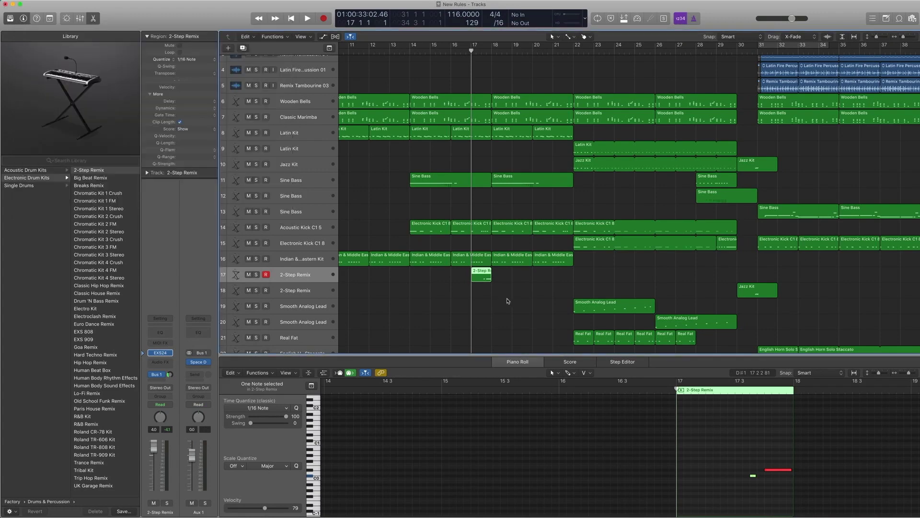
Solo the 2-Step Remix region again, listen to it with the Bus 1 reverb, stop playback and turn solo off.
{"action": "left_click", "coordinate": [481, 276]}
{"action": "key", "text": "ctrl+s"}
{"action": "key", "text": "space"}
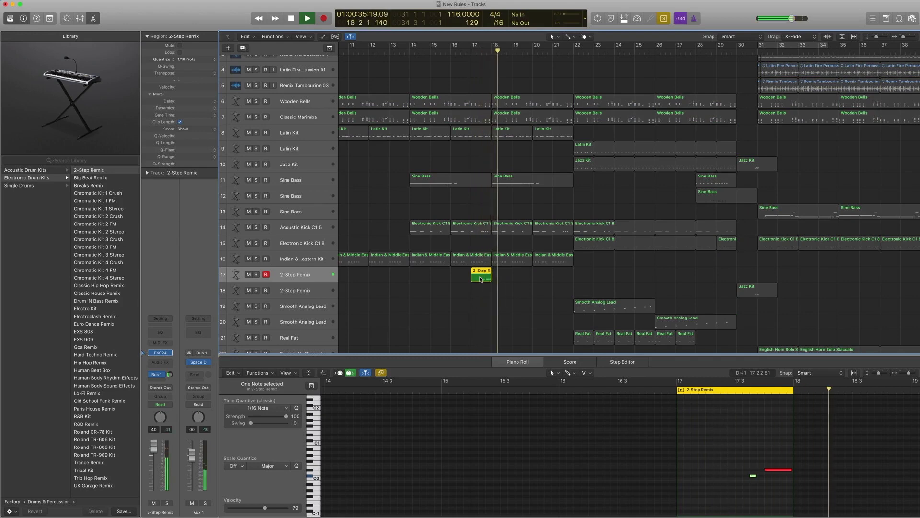
{"action": "key", "text": "space"}
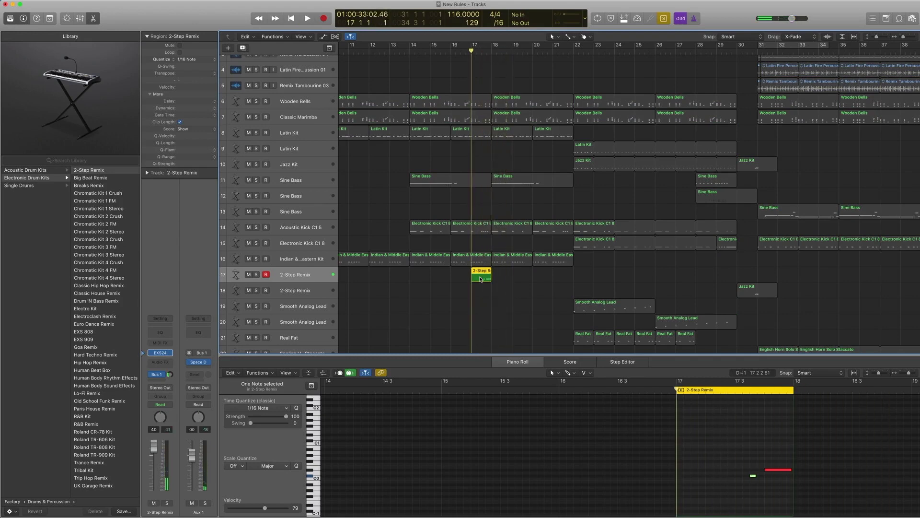
{"action": "key", "text": "ctrl+s"}
Solo all regions around bar 17 from 2-Step Remix up to Wooden Bells, play them together, stop, unsolo and deselect them.
{"action": "left_click_drag", "start_coordinate": [494, 300], "coordinate": [461, 101]}
{"action": "key", "text": "ctrl+s"}
{"action": "key", "text": "space"}
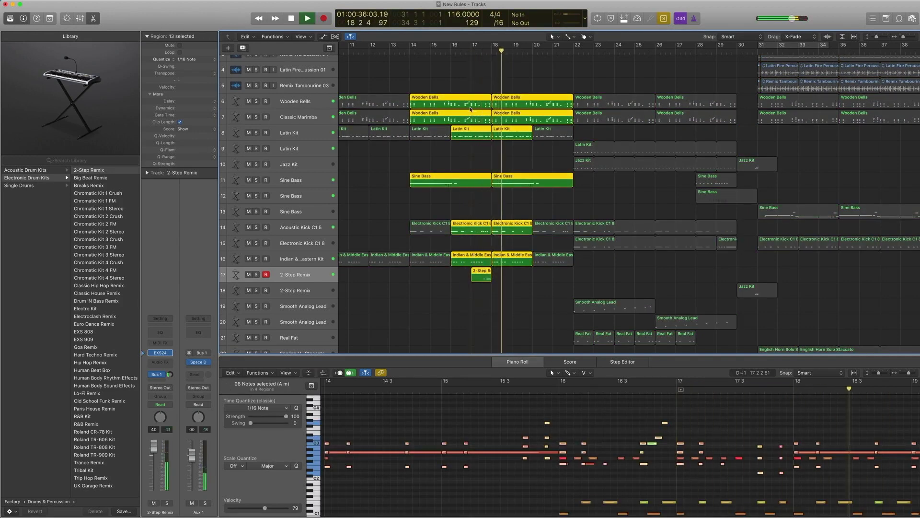
{"action": "key", "text": "space"}
{"action": "key", "text": "ctrl+s"}
{"action": "left_click", "coordinate": [469, 153]}
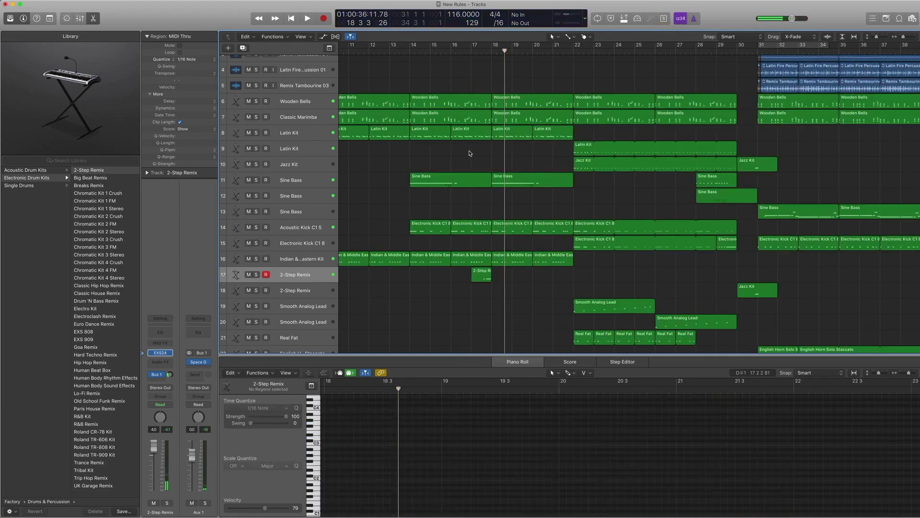
Hide the Piano Roll and move the playhead to bar 21, beat 4.
{"action": "scroll", "coordinate": [480, 149], "scroll_direction": "right", "scroll_amount": 1}
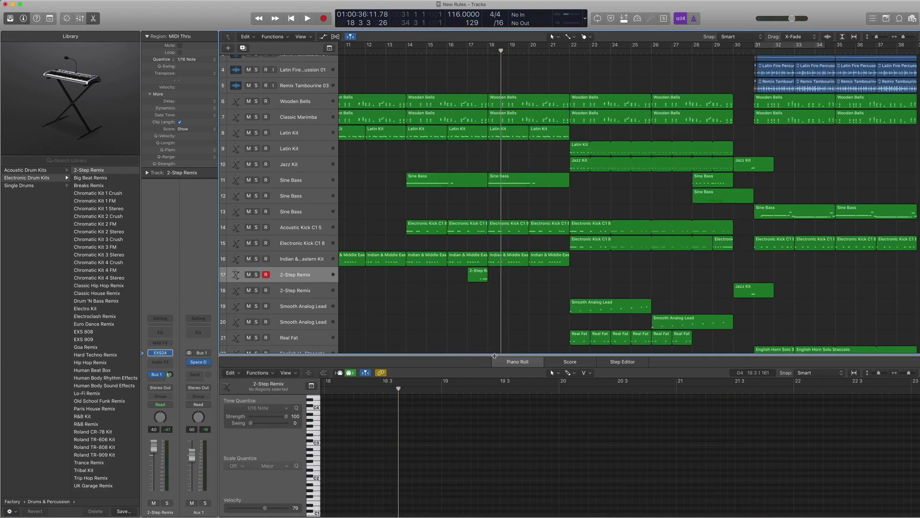
{"action": "key", "text": "p"}
{"action": "scroll", "coordinate": [527, 284], "scroll_direction": "right", "scroll_amount": 2}
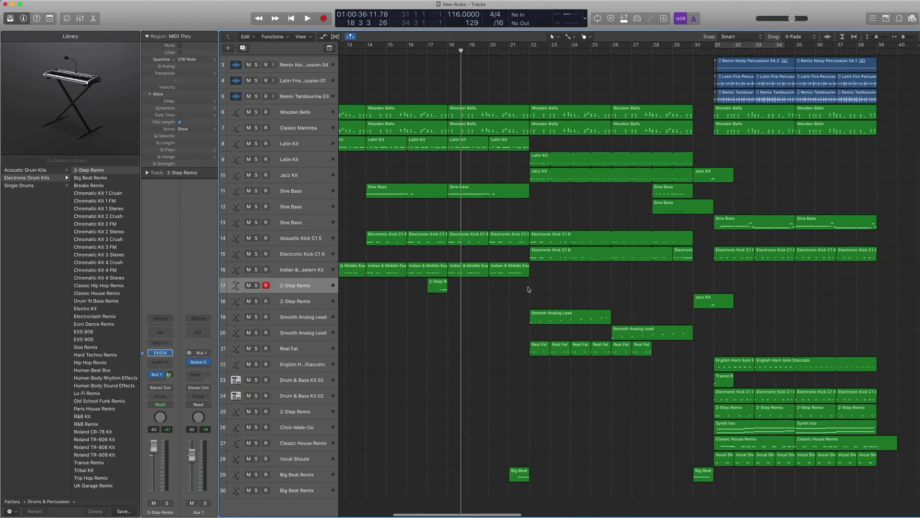
{"action": "left_click", "coordinate": [524, 50]}
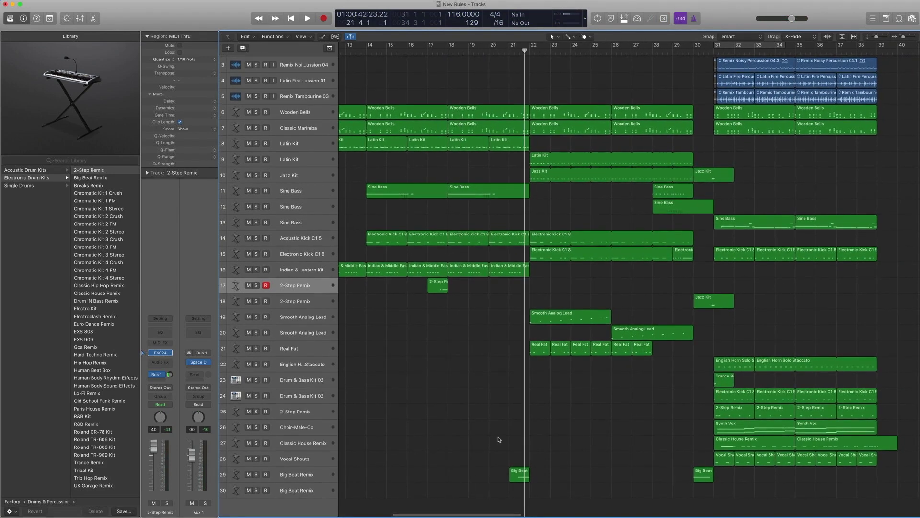
Select the Big Beat Remix track 29 regions and locate the track's sound under Drums & Percussion, Electronic Drum Kits.
{"action": "left_click", "coordinate": [523, 478]}
{"action": "left_click", "coordinate": [303, 474]}
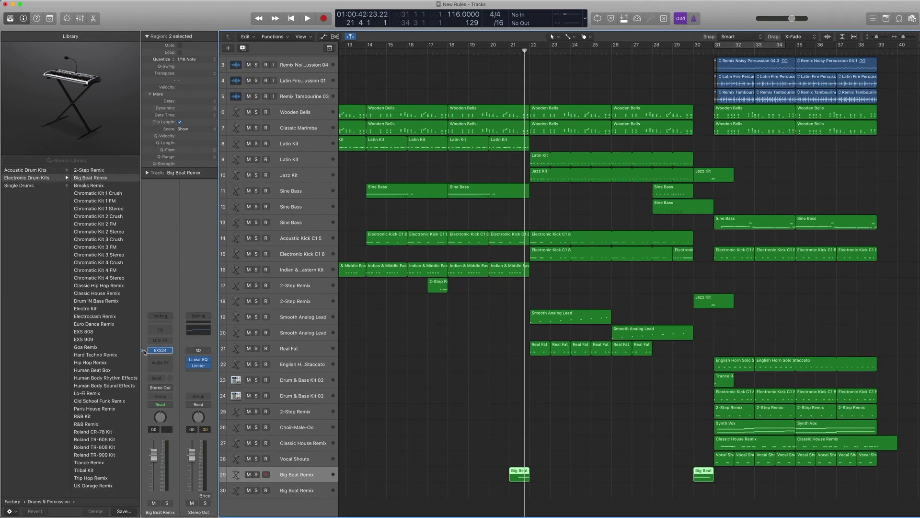
{"action": "scroll", "coordinate": [421, 433], "scroll_direction": "left", "scroll_amount": 3}
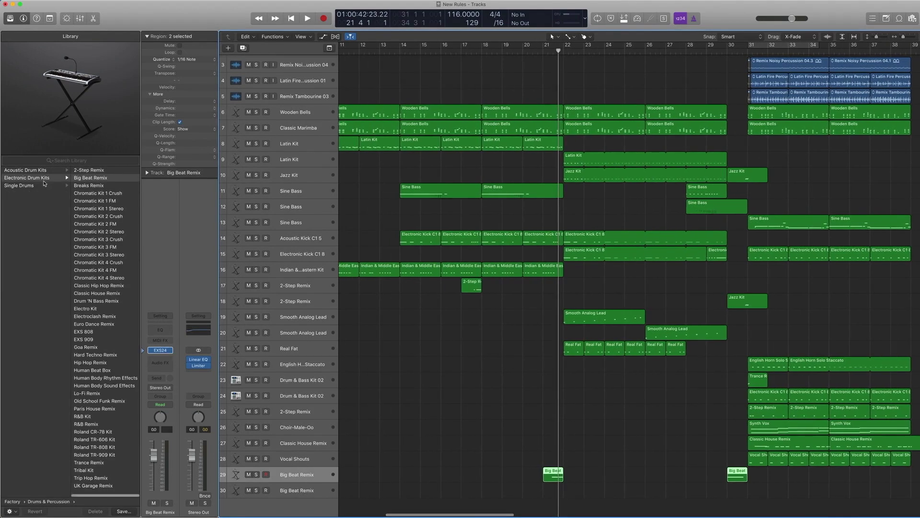
{"action": "scroll", "coordinate": [44, 182], "scroll_direction": "left", "scroll_amount": 3}
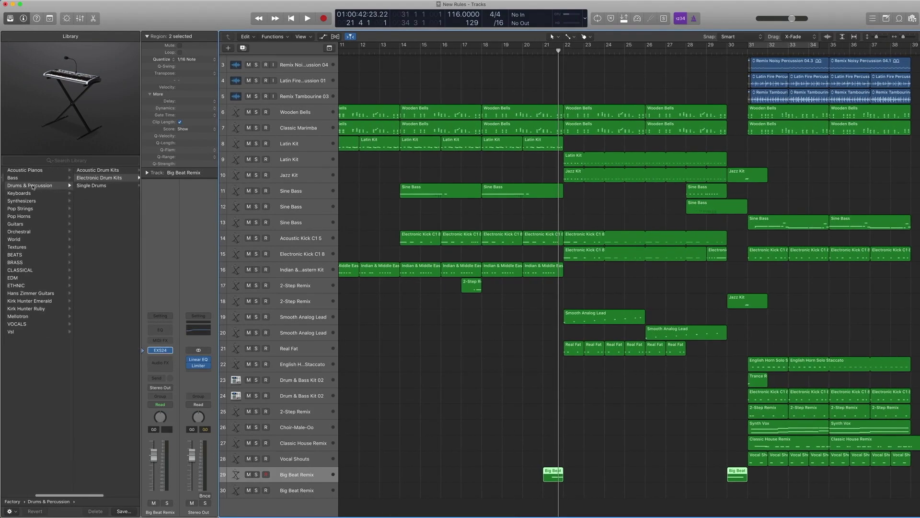
{"action": "scroll", "coordinate": [76, 183], "scroll_direction": "right", "scroll_amount": 3}
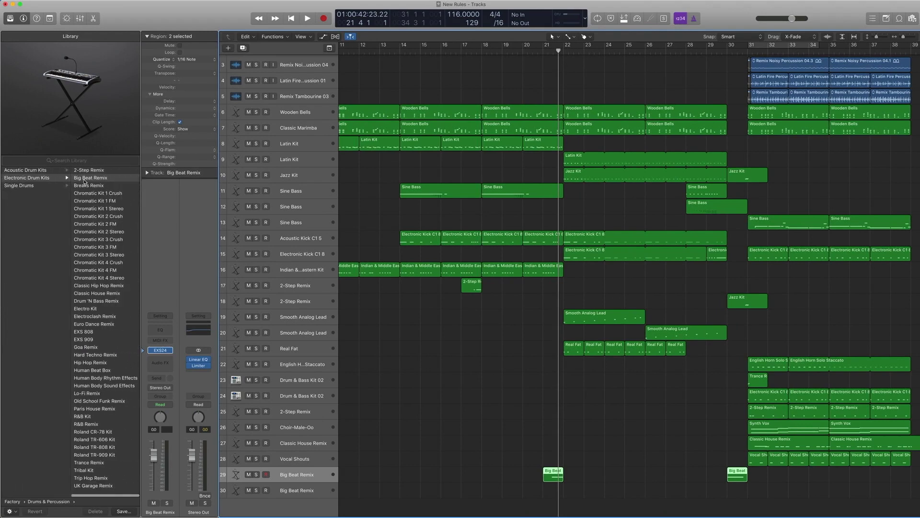
Open the Big Beat Remix region at bar 21 in the Piano Roll, audition its note and play into bar 22.
{"action": "double_click", "coordinate": [553, 474]}
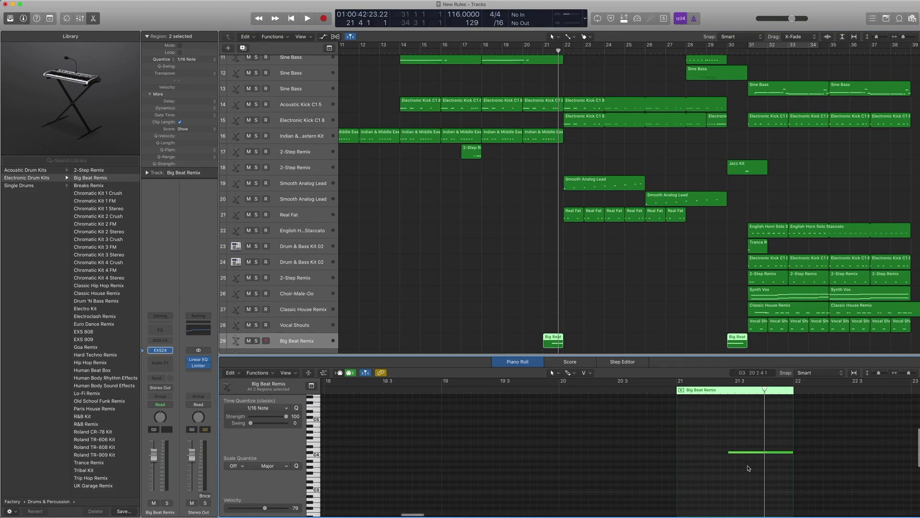
{"action": "left_click", "coordinate": [736, 452]}
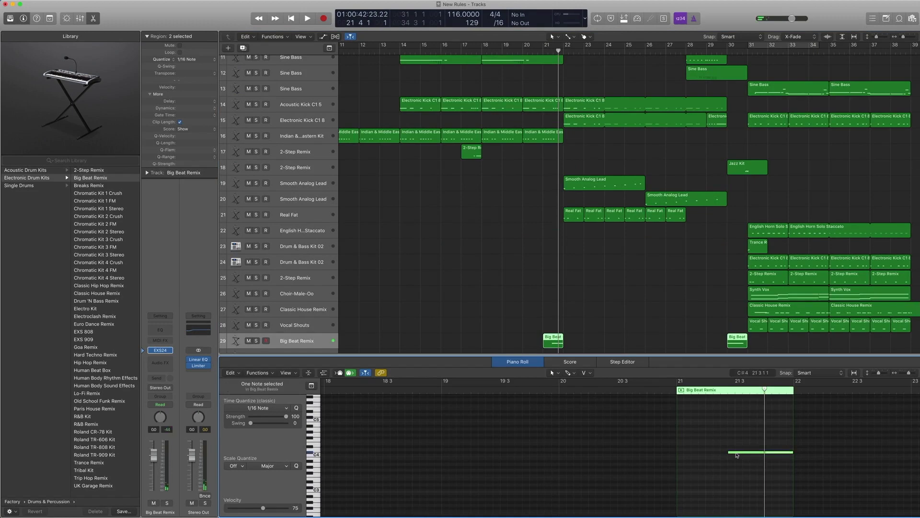
{"action": "left_click", "coordinate": [736, 453]}
{"action": "key", "text": "space"}
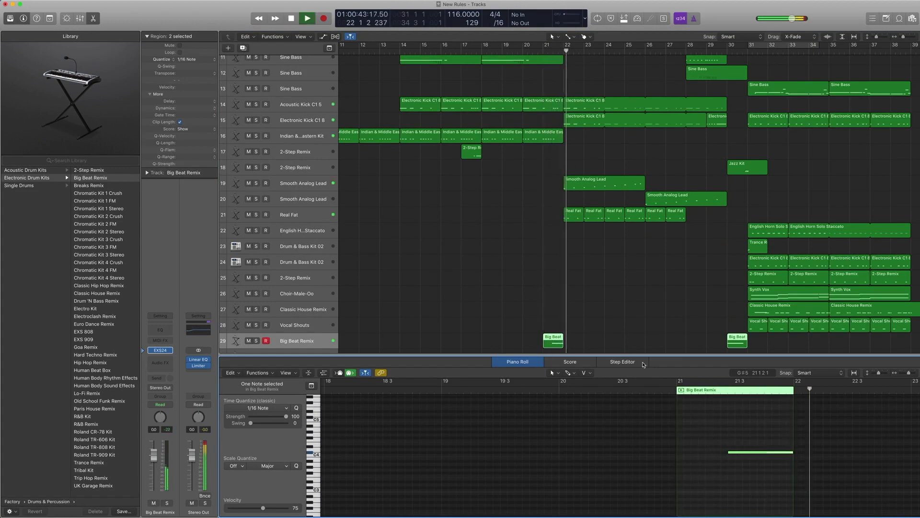
{"action": "key", "text": "space"}
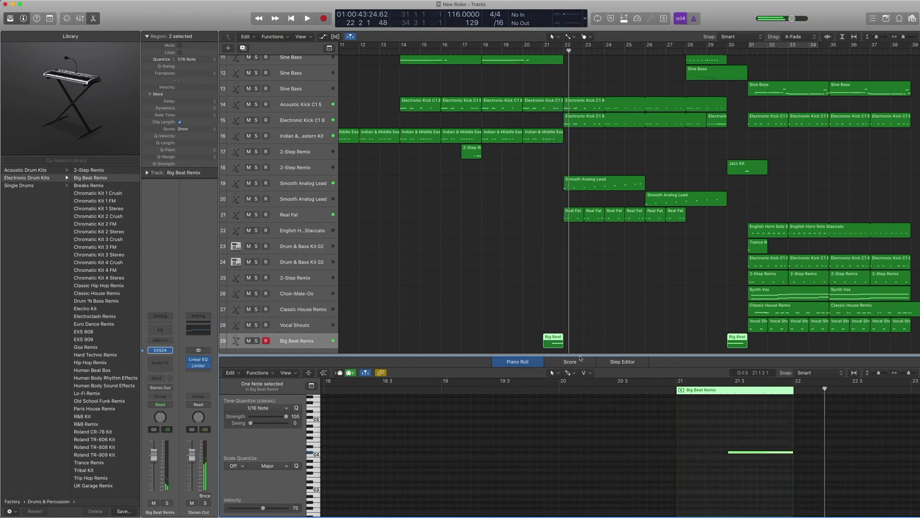
Hide the Piano Roll and select only the Big Beat Remix region at bar 21.
{"action": "key", "text": "p"}
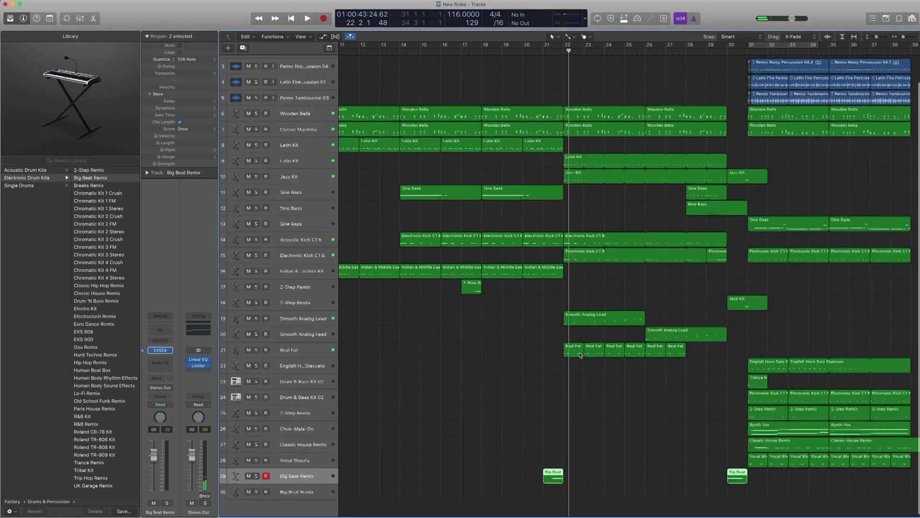
{"action": "left_click", "coordinate": [472, 291]}
{"action": "left_click", "coordinate": [551, 480]}
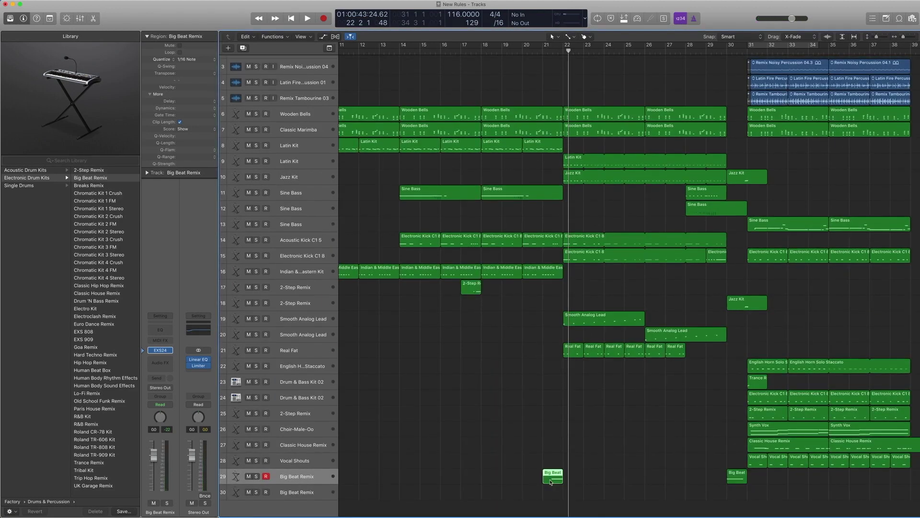
Select the Latin Kit track 9 region at bar 22, solo it and play it from the start of that bar.
{"action": "scroll", "coordinate": [531, 398], "scroll_direction": "up", "scroll_amount": 1}
{"action": "left_click", "coordinate": [529, 399]}
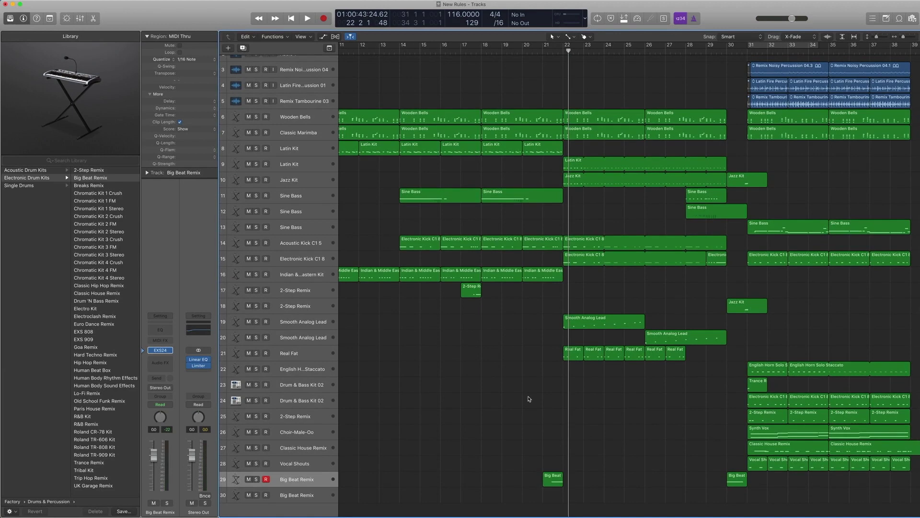
{"action": "key", "text": "super+Left"}
{"action": "scroll", "coordinate": [497, 333], "scroll_direction": "right", "scroll_amount": 2}
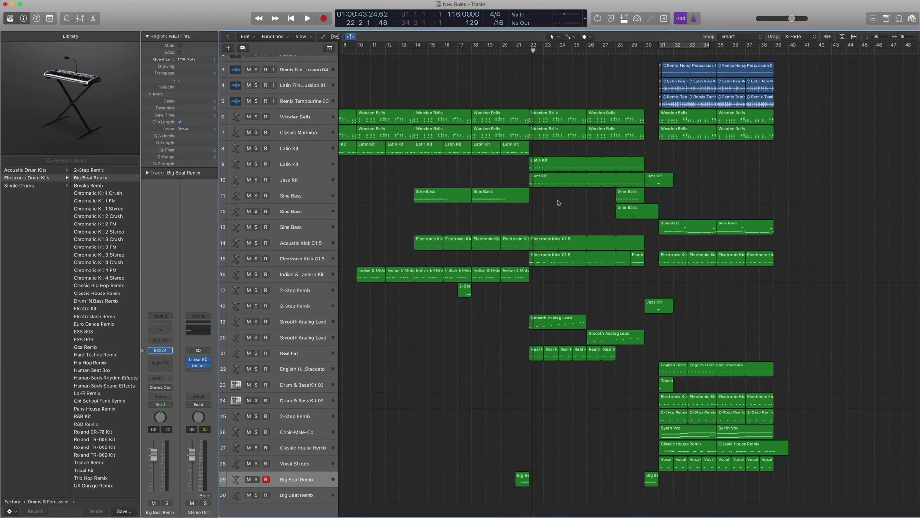
{"action": "left_click", "coordinate": [295, 165]}
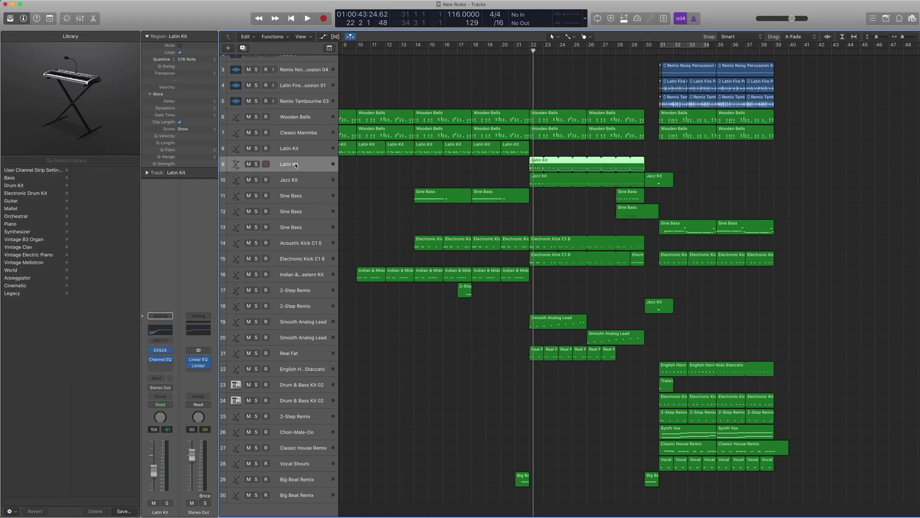
{"action": "key", "text": "comma"}
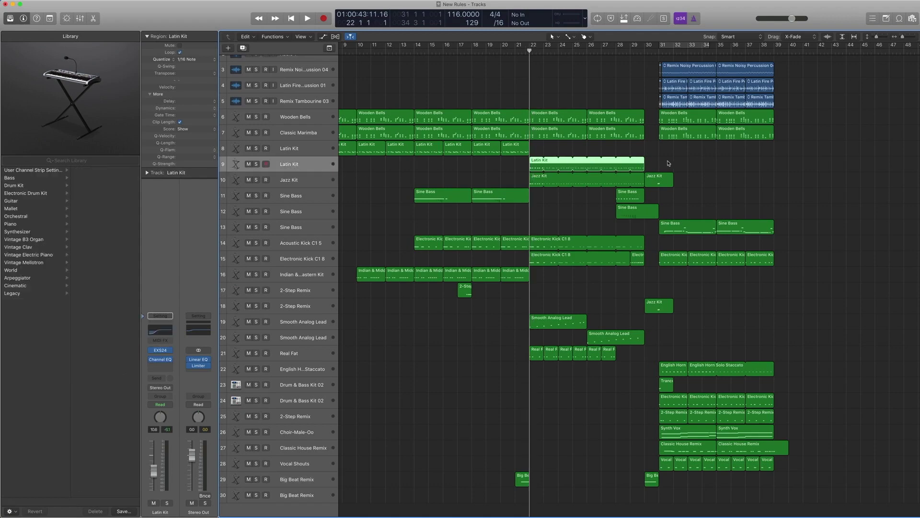
{"action": "left_click_drag", "start_coordinate": [668, 161], "coordinate": [533, 162]}
{"action": "key", "text": "ctrl+s"}
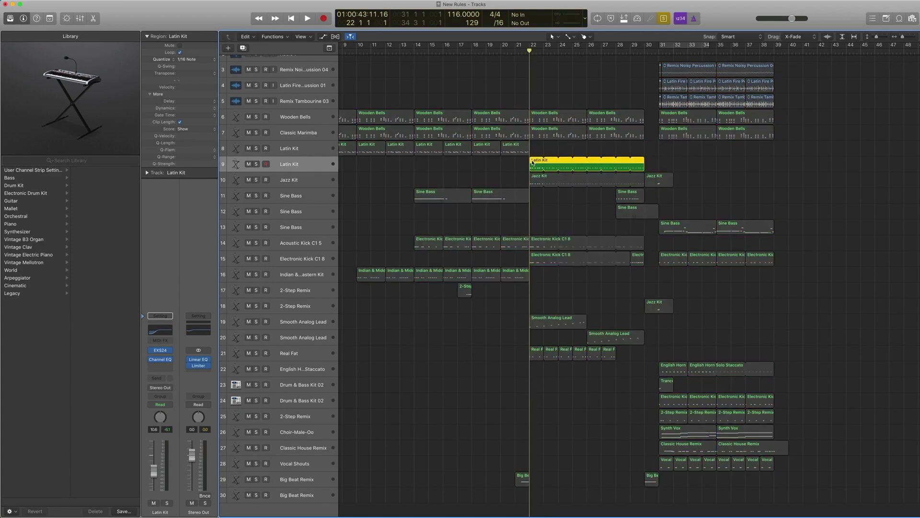
{"action": "key", "text": "space"}
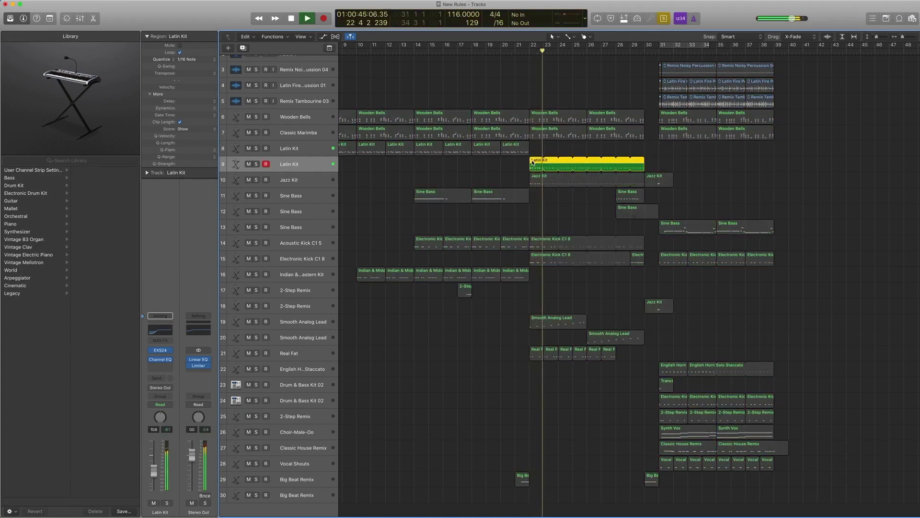
{"action": "key", "text": "space"}
Open the track 9 Latin Kit region in the Piano Roll and play its notes from bar 22.
{"action": "left_click", "coordinate": [294, 153]}
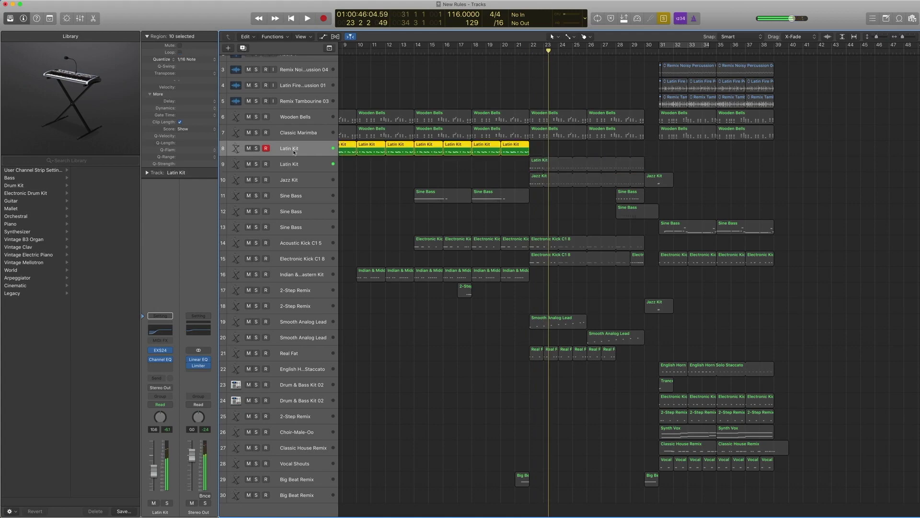
{"action": "left_click", "coordinate": [294, 164]}
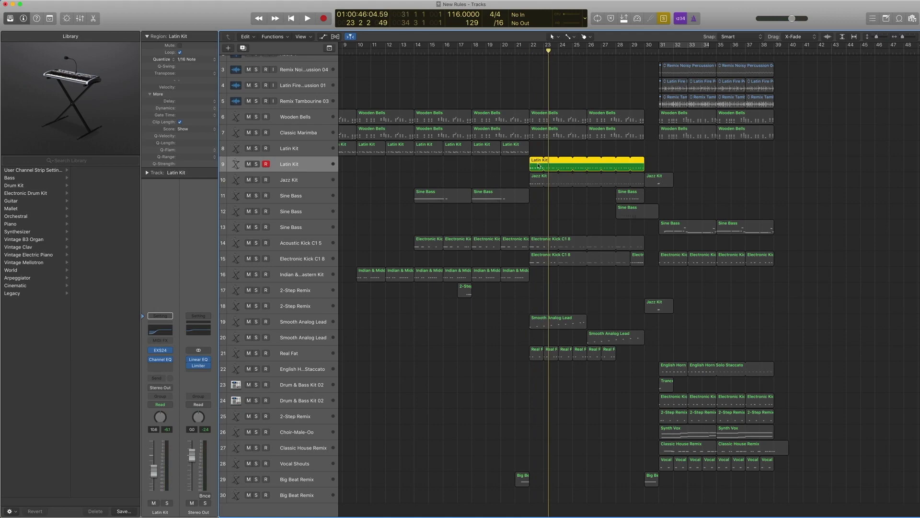
{"action": "double_click", "coordinate": [538, 166]}
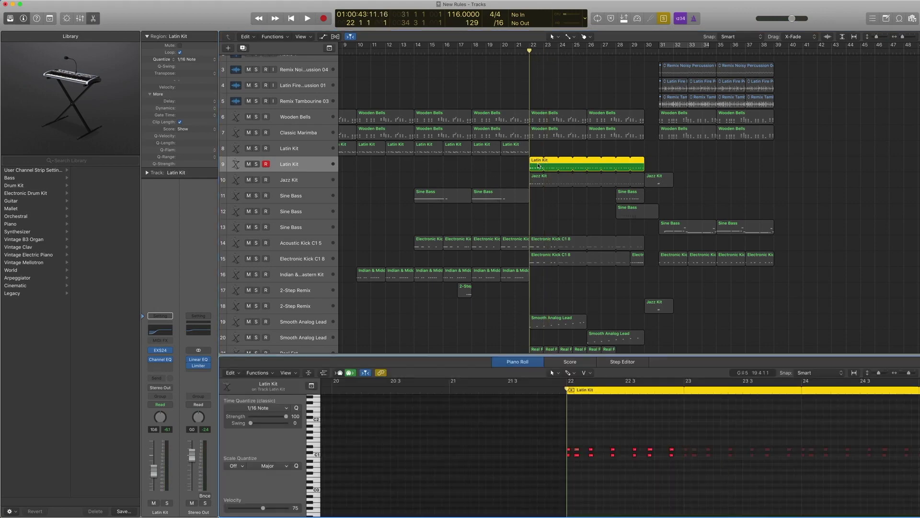
{"action": "key", "text": "space"}
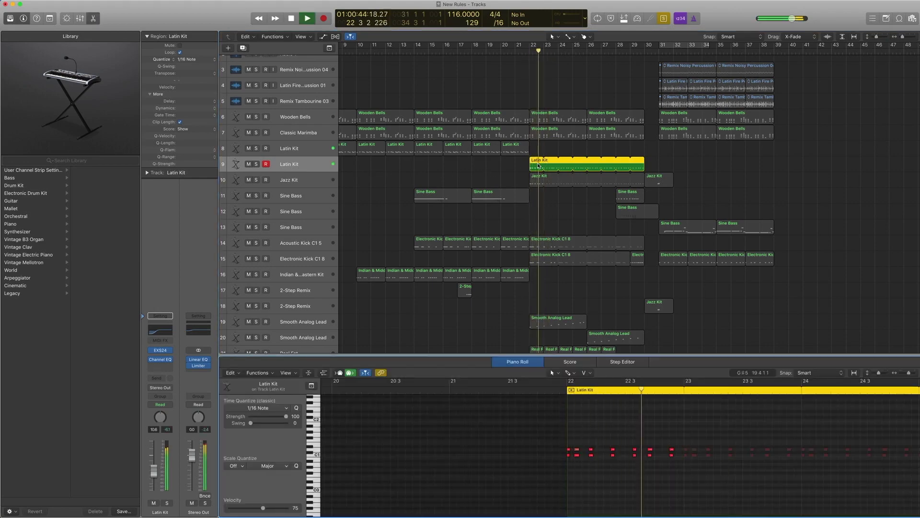
{"action": "key", "text": "space"}
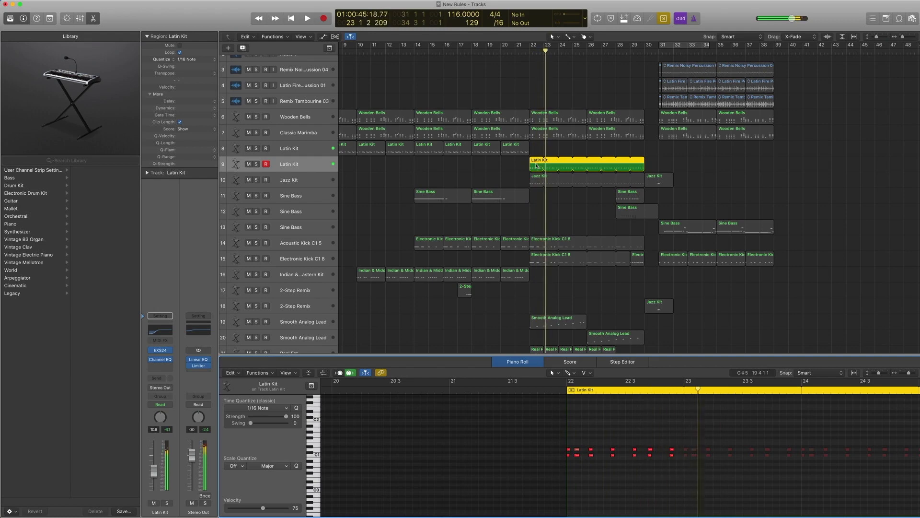
Locate the Jazz Kit track's sound under Acoustic Drum Kits and play its soloed region from bar 22.
{"action": "left_click", "coordinate": [294, 180]}
{"action": "left_click", "coordinate": [160, 350]}
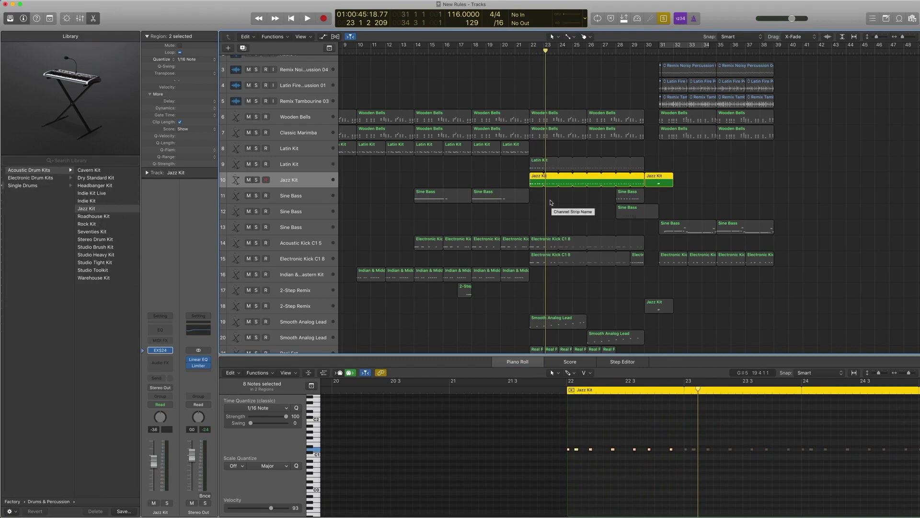
{"action": "left_click", "coordinate": [540, 182]}
{"action": "key", "text": "comma"}
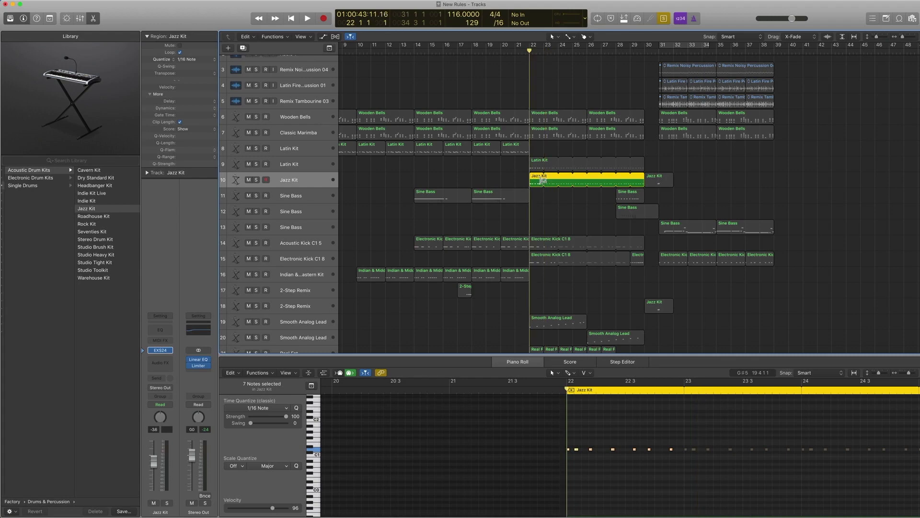
{"action": "key", "text": "space"}
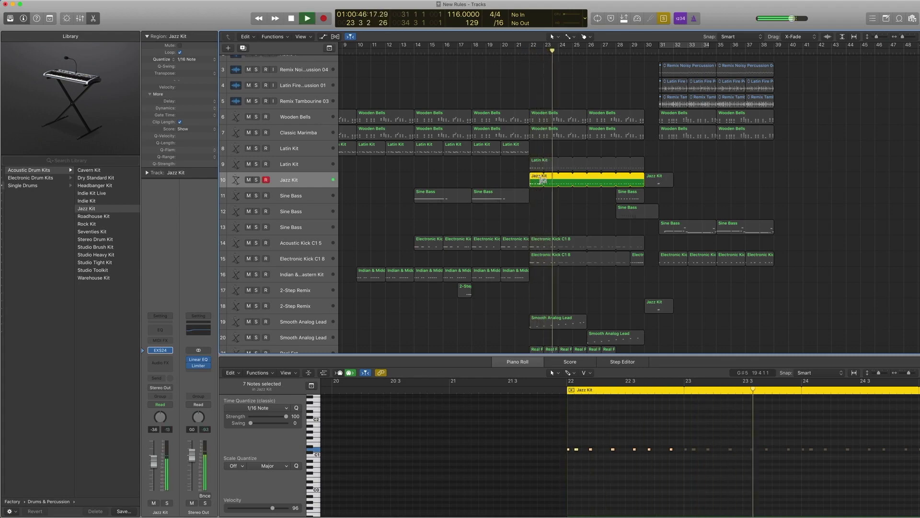
{"action": "key", "text": "space"}
Add the track 9 Latin Kit region to the selection, play it together with Jazz Kit from bar 22 and turn off solo.
{"action": "left_click", "coordinate": [539, 169], "text": "shift"}
{"action": "key", "text": "comma"}
{"action": "key", "text": "comma"}
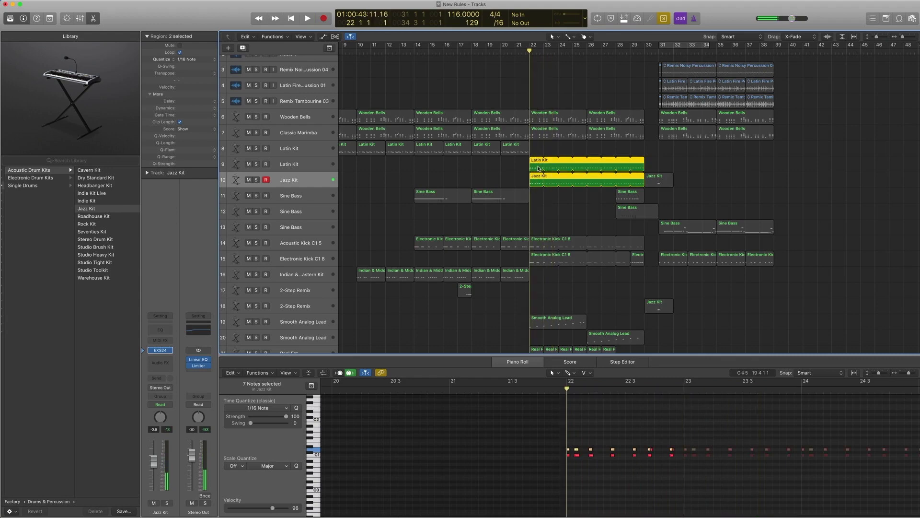
{"action": "key", "text": "space"}
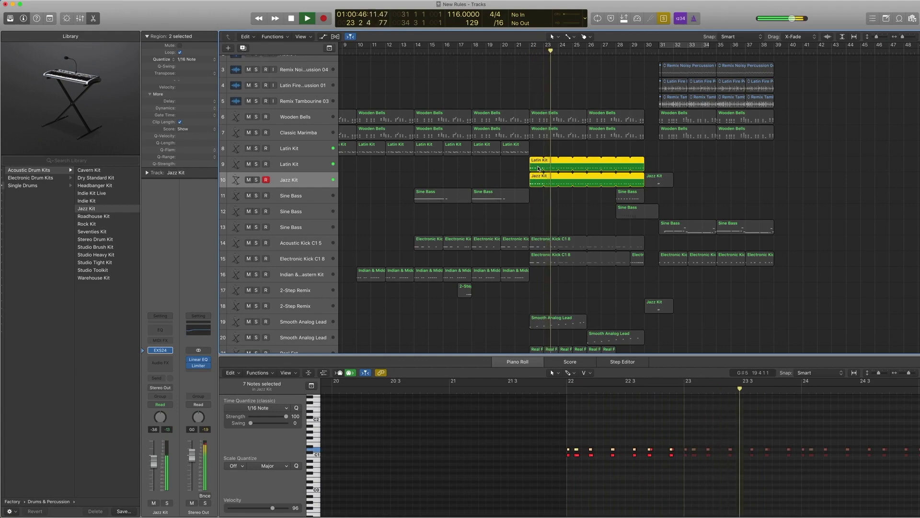
{"action": "key", "text": "space"}
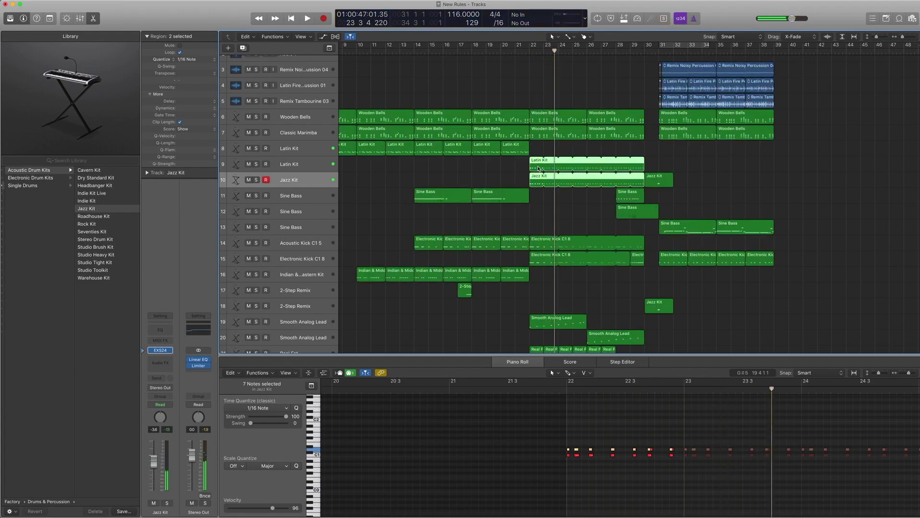
Select the Electronic Kick C1 8 track 15 regions, solo them and play from bar 22.
{"action": "scroll", "coordinate": [537, 201], "scroll_direction": "down", "scroll_amount": 1}
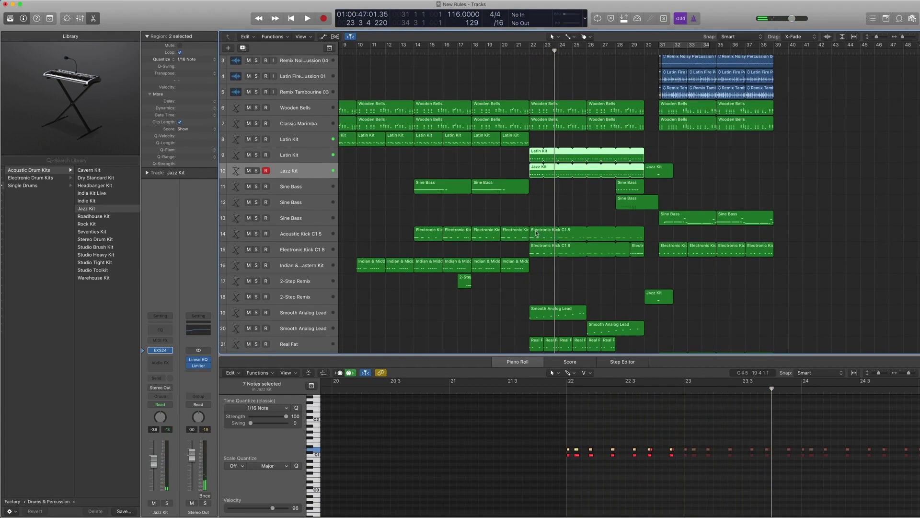
{"action": "left_click", "coordinate": [536, 233]}
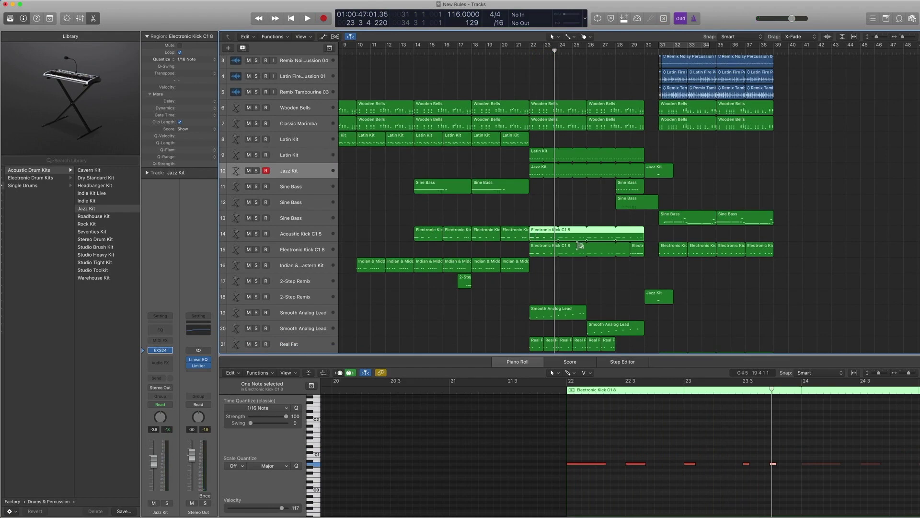
{"action": "left_click", "coordinate": [300, 248]}
{"action": "key", "text": "ctrl+s"}
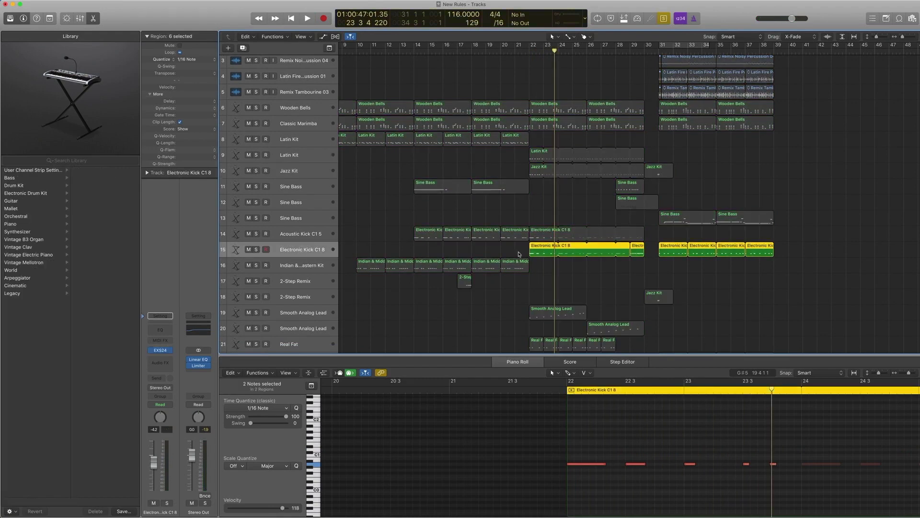
{"action": "key", "text": "comma"}
{"action": "key", "text": "comma"}
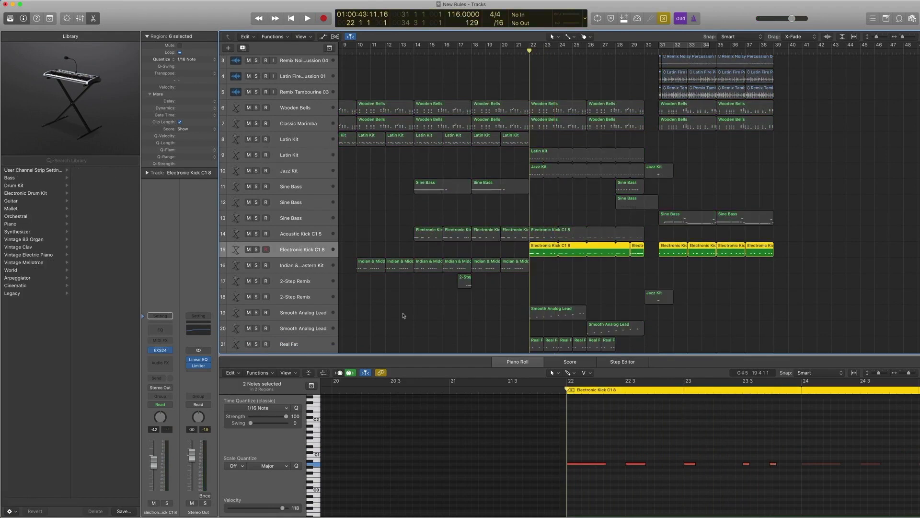
{"action": "key", "text": "space"}
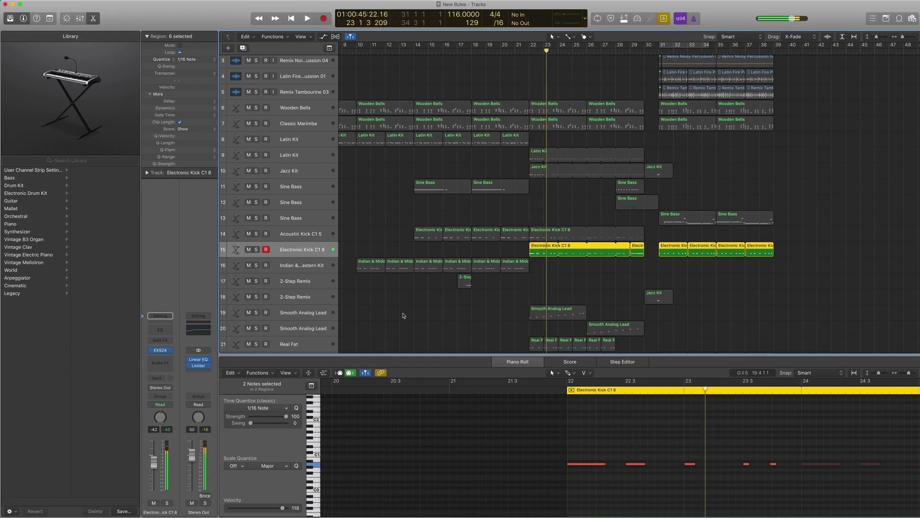
{"action": "key", "text": "space"}
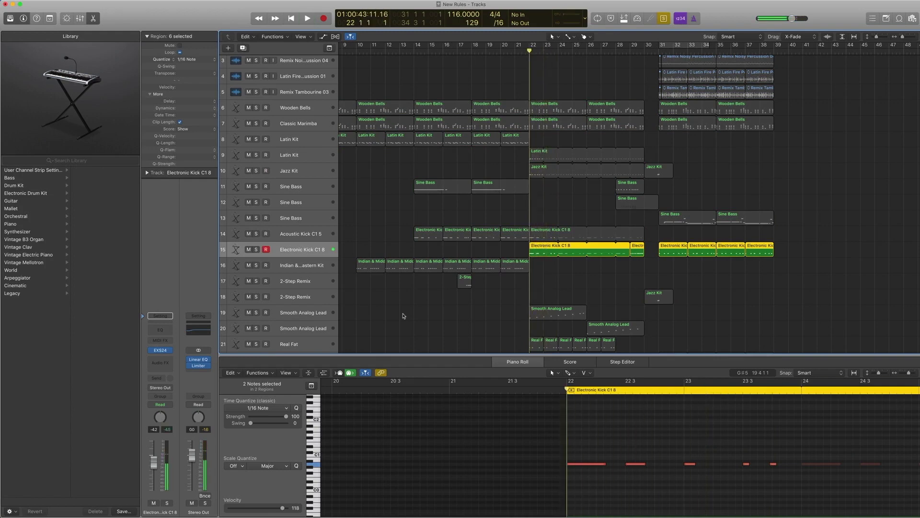
Select only the track 15 region at bar 22 and locate its sound under Single Drums, Kicks, Electronic Kicks.
{"action": "left_click", "coordinate": [544, 234], "text": "shift"}
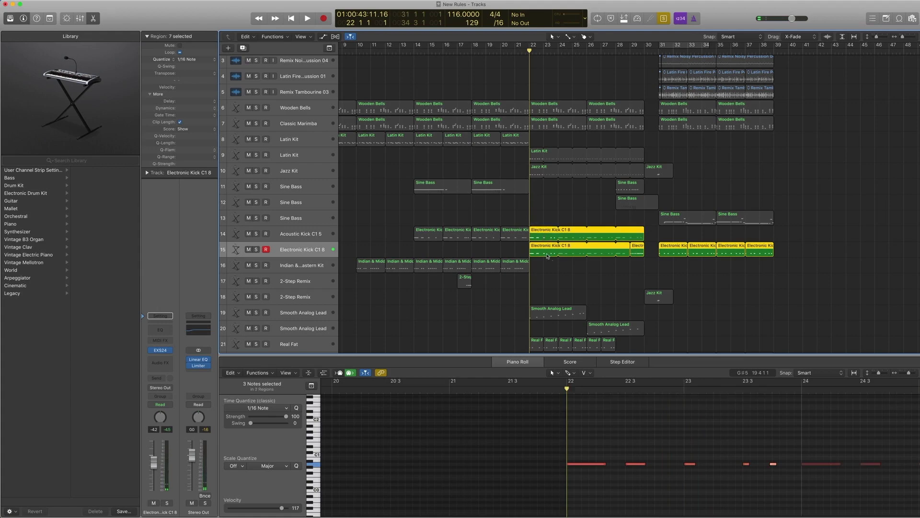
{"action": "left_click", "coordinate": [555, 264]}
{"action": "left_click", "coordinate": [543, 254]}
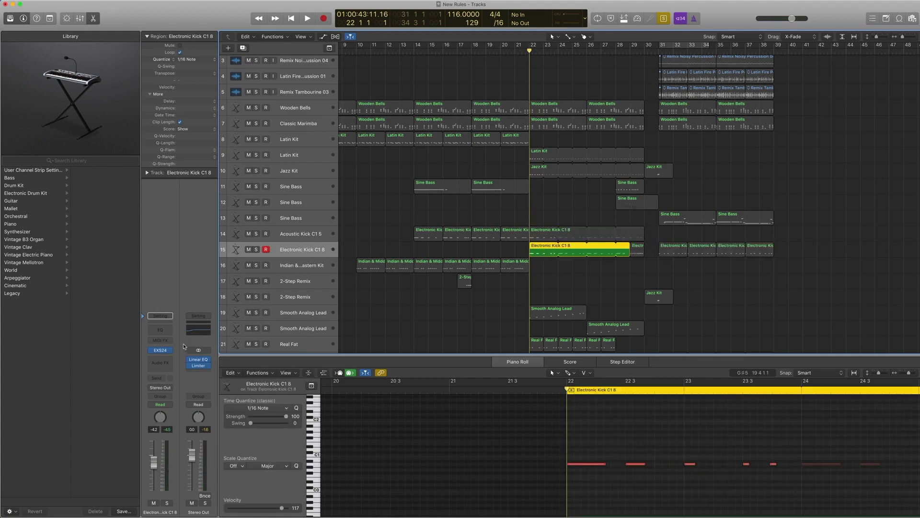
{"action": "left_click", "coordinate": [160, 350]}
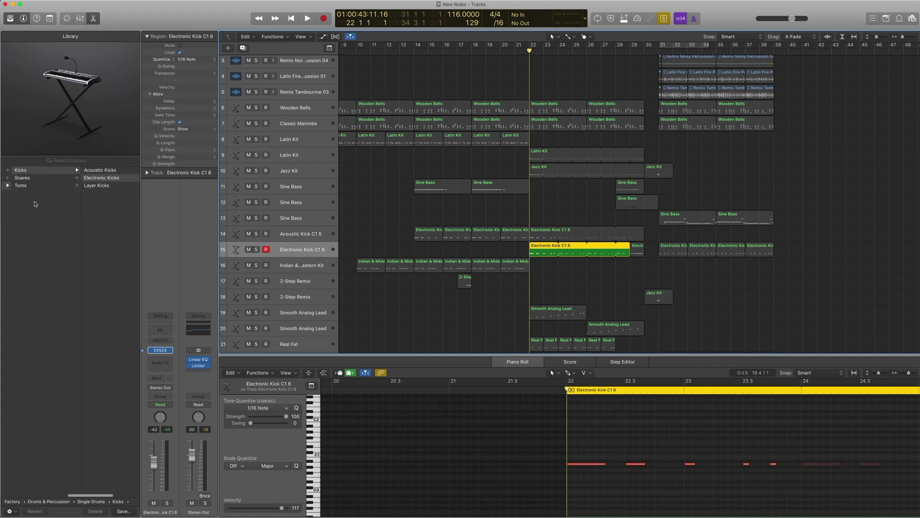
{"action": "scroll", "coordinate": [34, 204], "scroll_direction": "left", "scroll_amount": 3}
{"action": "scroll", "coordinate": [30, 189], "scroll_direction": "right", "scroll_amount": 3}
{"action": "scroll", "coordinate": [72, 201], "scroll_direction": "right", "scroll_amount": 3}
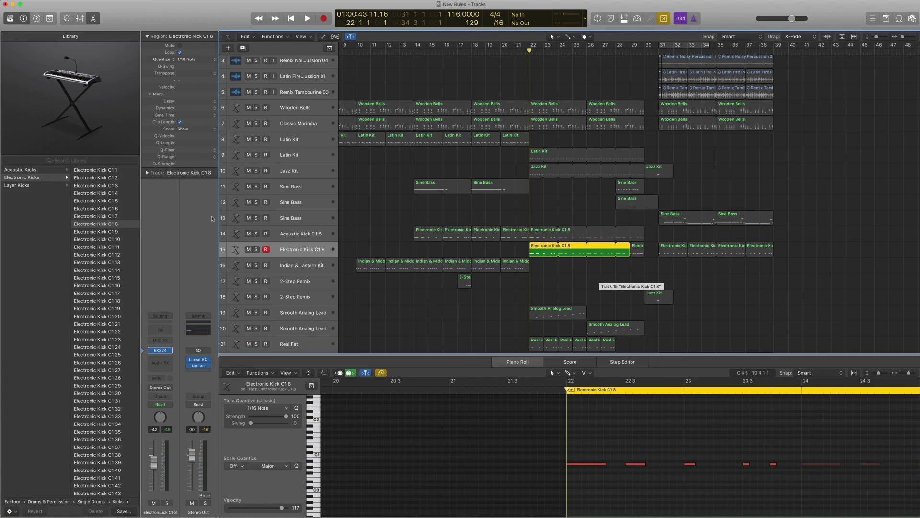
Select the bar 22 regions on the Acoustic Kick and Electronic Kick tracks, play them together twice from bar 22 and turn off solo.
{"action": "left_click_drag", "start_coordinate": [614, 282], "coordinate": [534, 234]}
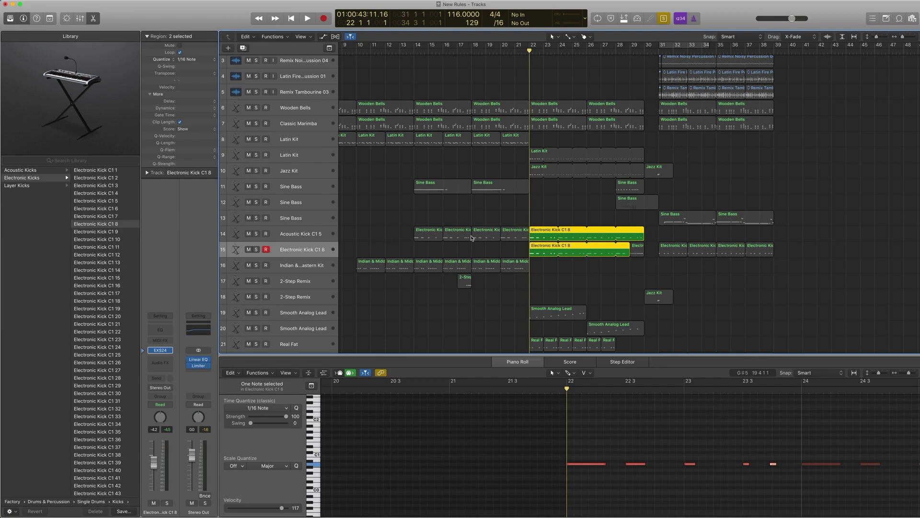
{"action": "key", "text": "space"}
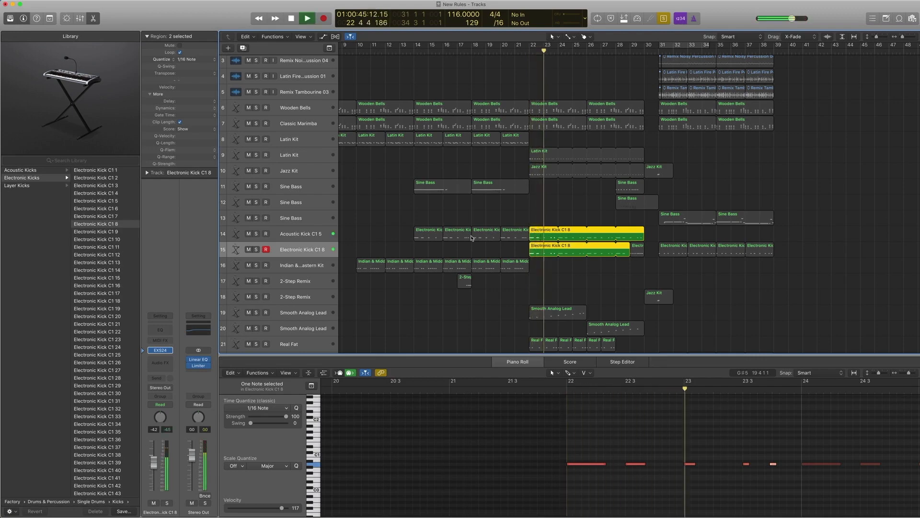
{"action": "key", "text": "space"}
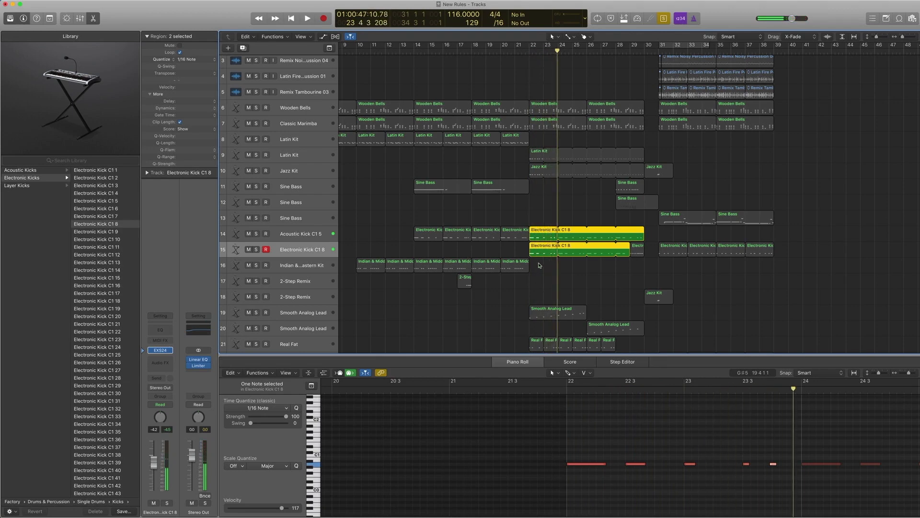
{"action": "left_click_drag", "start_coordinate": [542, 263], "coordinate": [541, 233]}
{"action": "key", "text": "comma"}
{"action": "key", "text": "comma"}
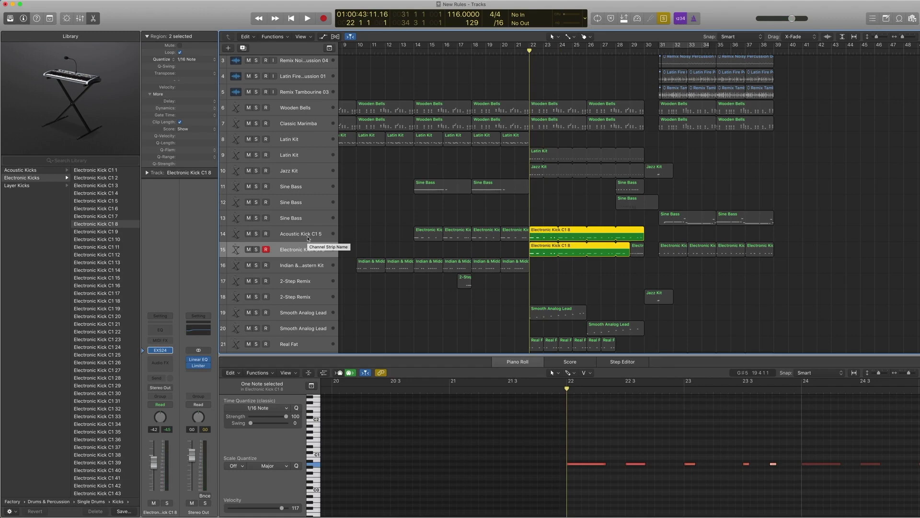
{"action": "key", "text": "space"}
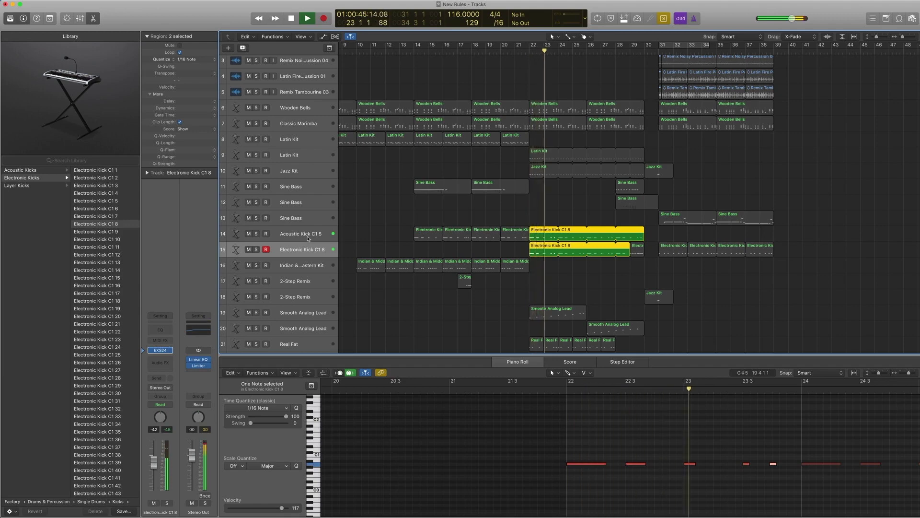
{"action": "key", "text": "space"}
{"action": "key", "text": "super+a"}
Select the Smooth Analog Lead track 19, solo its region and play it from bar 22.
{"action": "scroll", "coordinate": [405, 291], "scroll_direction": "down", "scroll_amount": 1}
{"action": "scroll", "coordinate": [405, 291], "scroll_direction": "down", "scroll_amount": 3}
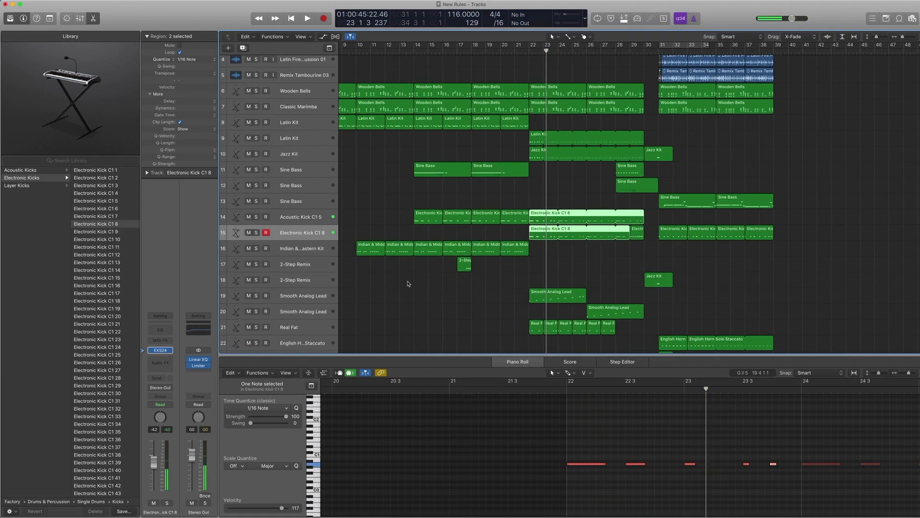
{"action": "left_click", "coordinate": [307, 276]}
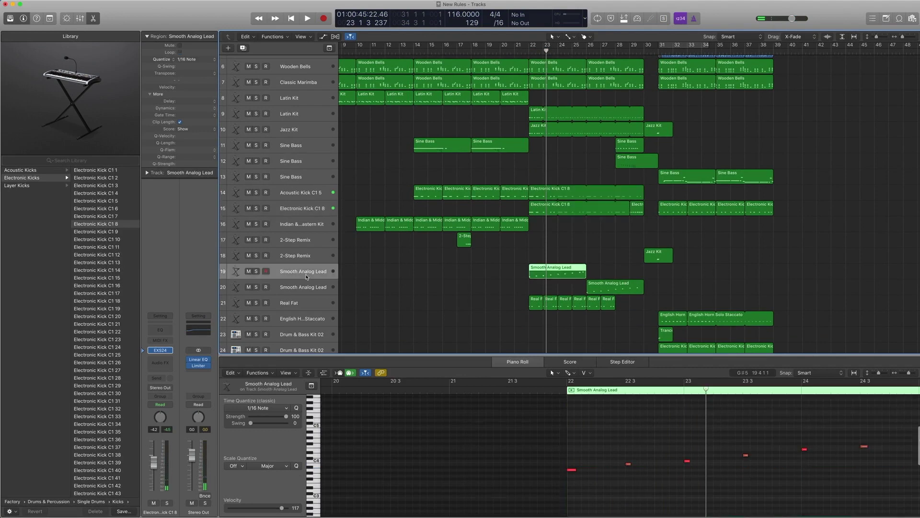
{"action": "key", "text": "ctrl+s"}
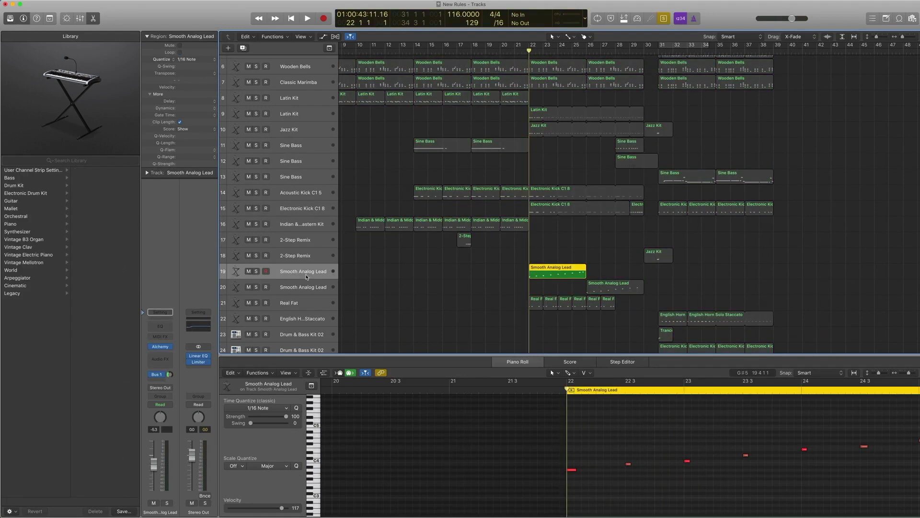
{"action": "key", "text": "space"}
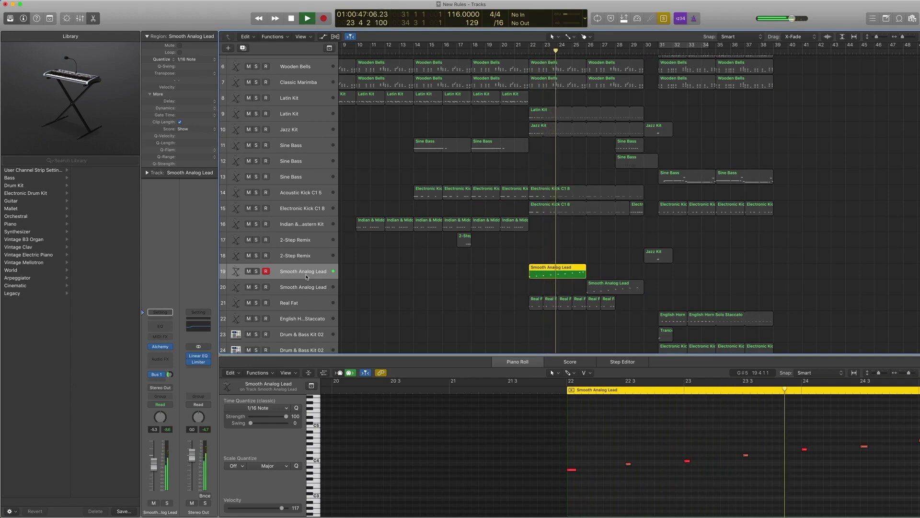
{"action": "key", "text": "space"}
Open the Alchemy instrument on track 19 to examine the Smooth Analog Lead preset and its Unison performance setting, and close it.
{"action": "scroll", "coordinate": [290, 300], "scroll_direction": "left", "scroll_amount": 1}
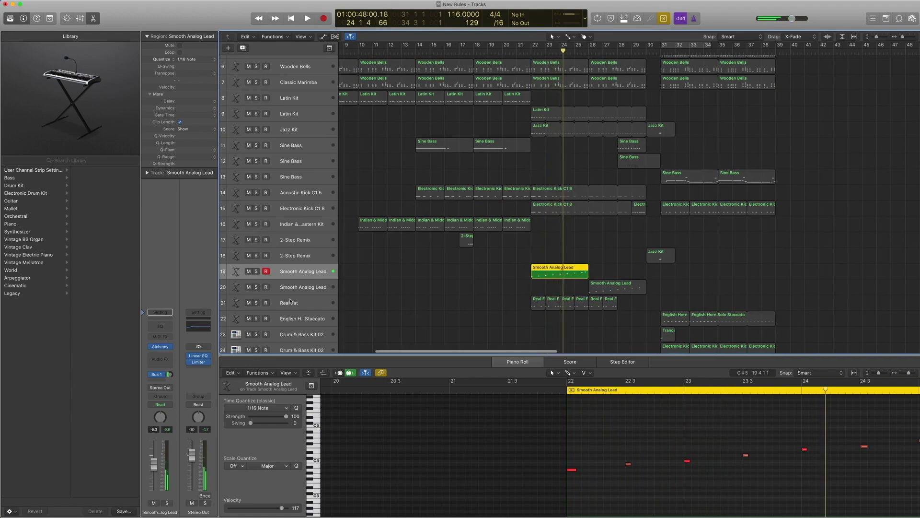
{"action": "mouse_move", "coordinate": [164, 348]}
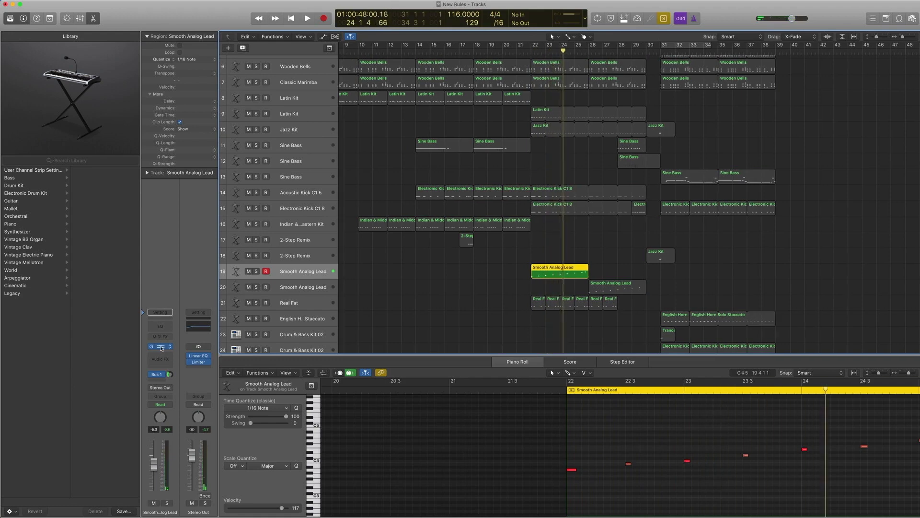
{"action": "left_click", "coordinate": [162, 347]}
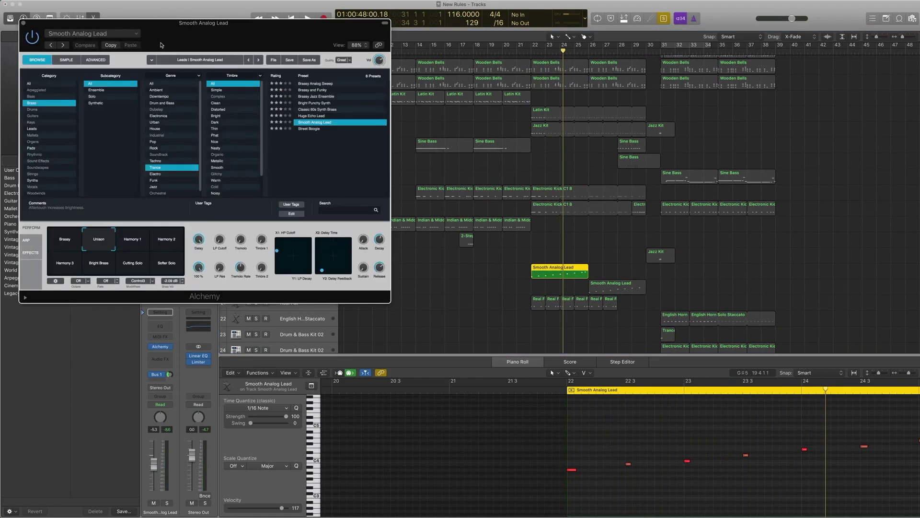
{"action": "left_click_drag", "start_coordinate": [154, 27], "coordinate": [167, 20]}
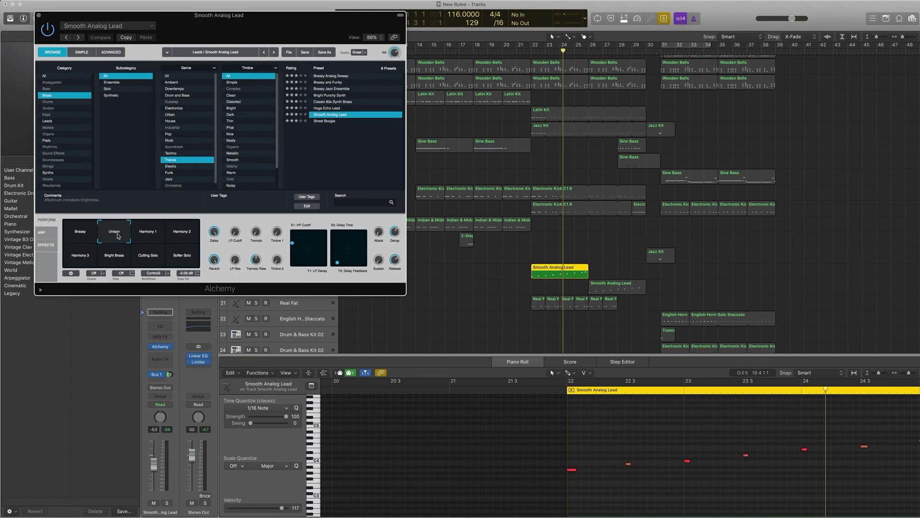
{"action": "left_click", "coordinate": [39, 16]}
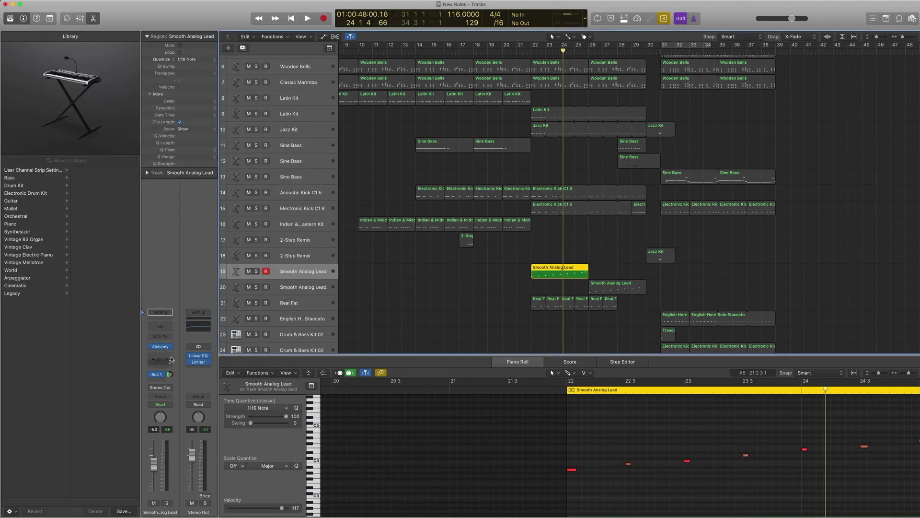
Inspect the Alchemy synth settings on the Smooth Analog Lead track 19 and close the plug-in.
{"action": "left_click", "coordinate": [160, 347]}
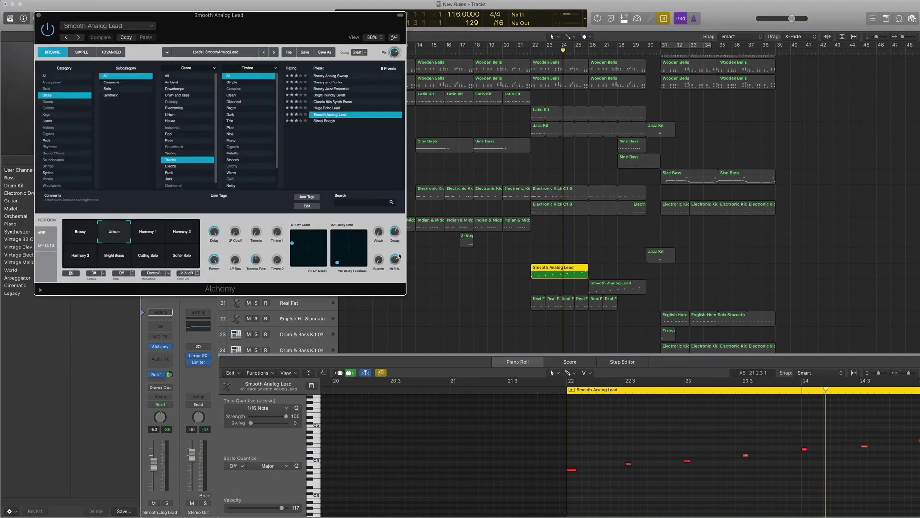
{"action": "mouse_move", "coordinate": [379, 259]}
{"action": "left_click", "coordinate": [39, 17]}
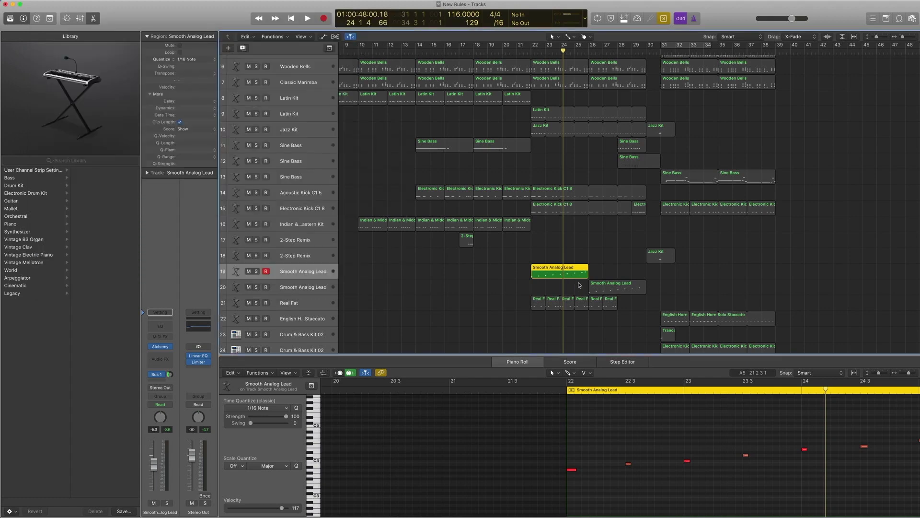
Play the soloed Smooth Analog Lead region on track 19 from bar 22, stop it and turn solo off.
{"action": "key", "text": "space"}
{"action": "key", "text": "space"}
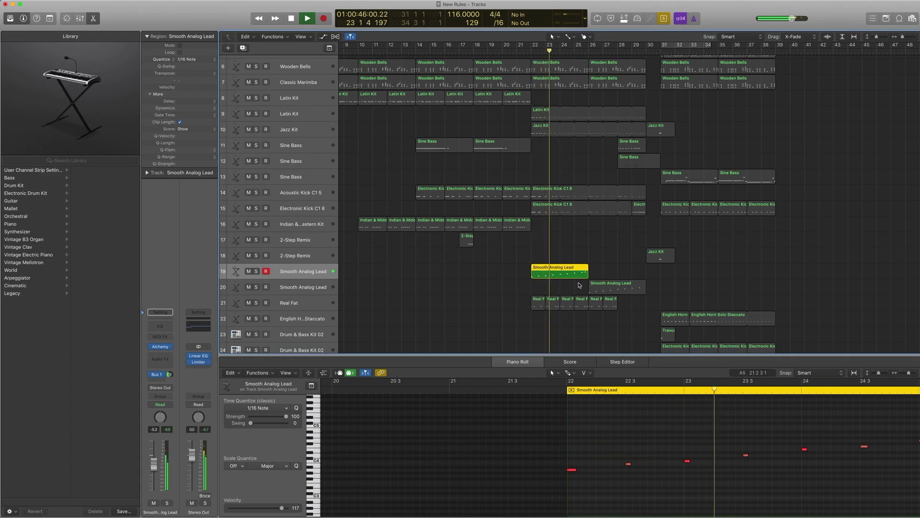
{"action": "key", "text": "space"}
{"action": "key", "text": "super+a"}
Listen to the Real Fat regions on track 21 in solo from bar 22.
{"action": "scroll", "coordinate": [580, 285], "scroll_direction": "down", "scroll_amount": 2}
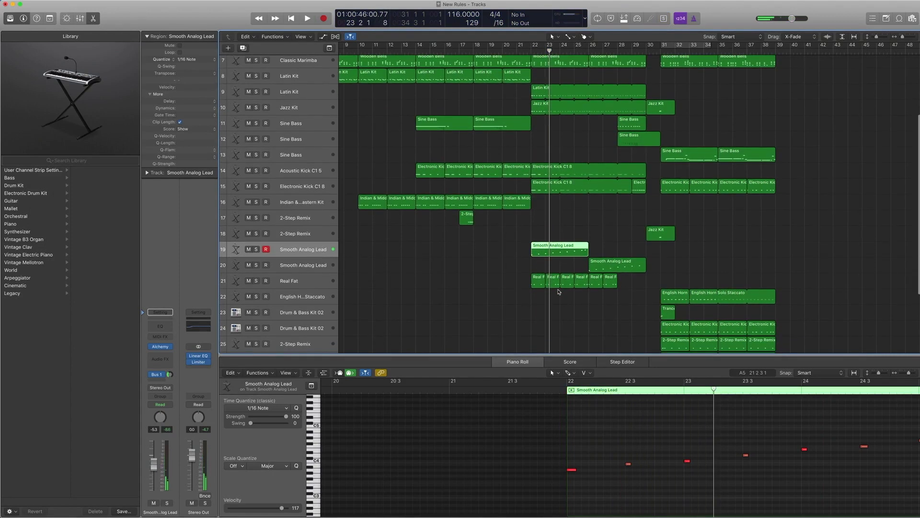
{"action": "left_click", "coordinate": [334, 285]}
{"action": "key", "text": "shift+space"}
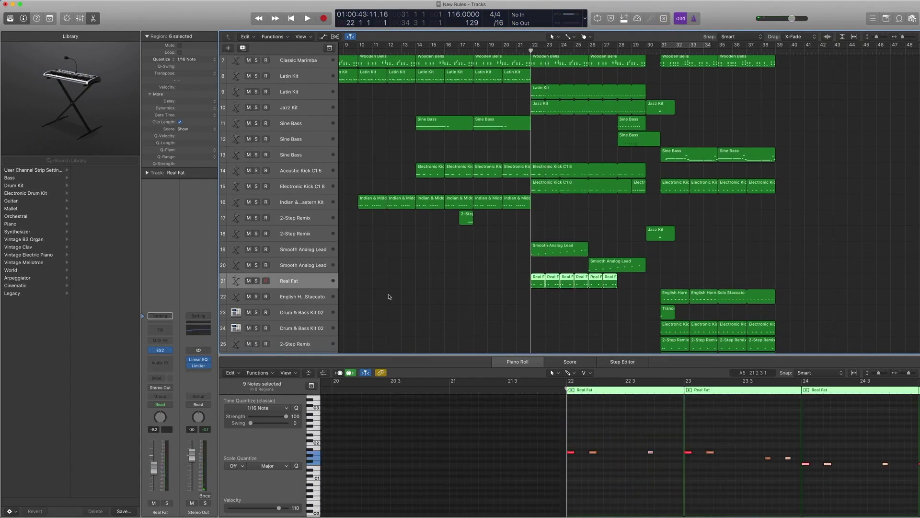
{"action": "key", "text": "ctrl+s"}
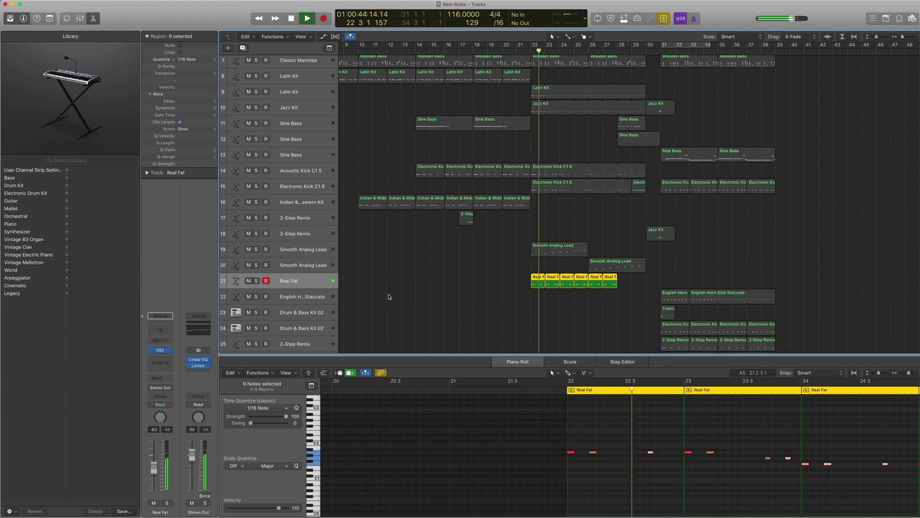
{"action": "key", "text": "space"}
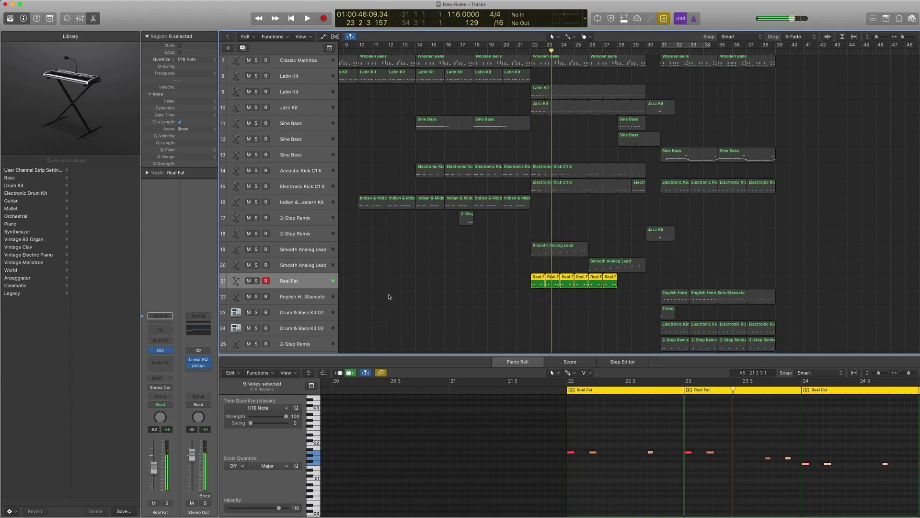
Review the Synth Bass presets in the Real Fat track's ES2 synth, keep the current preset and close the plug-in.
{"action": "left_click", "coordinate": [161, 353]}
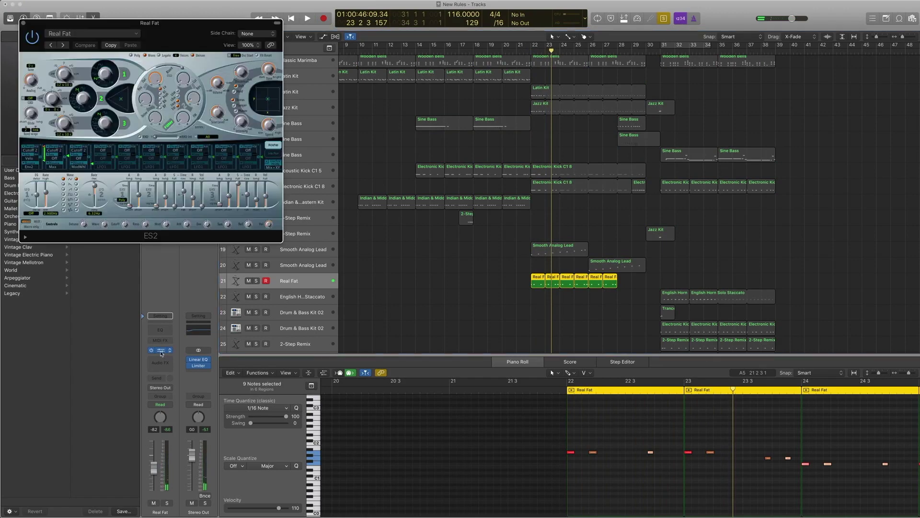
{"action": "left_click", "coordinate": [83, 33]}
{"action": "mouse_move", "coordinate": [85, 160]}
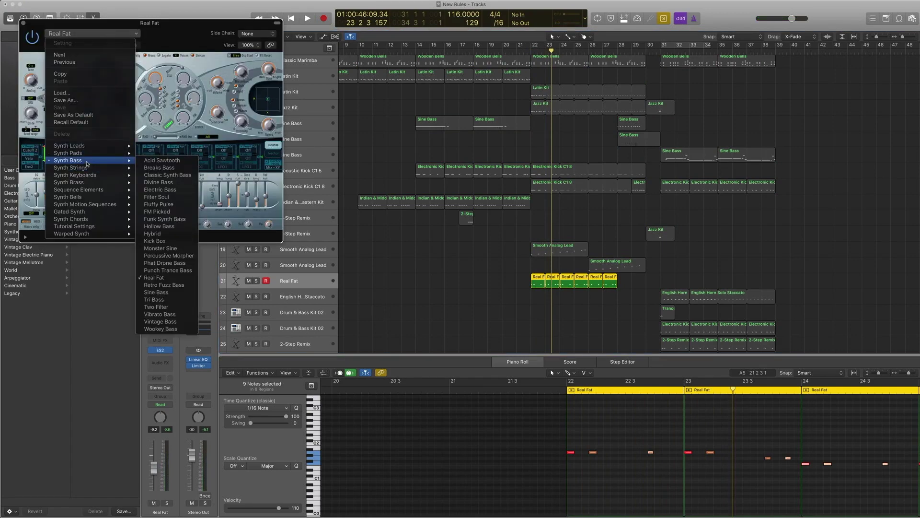
{"action": "left_click", "coordinate": [84, 26]}
{"action": "left_click", "coordinate": [23, 23]}
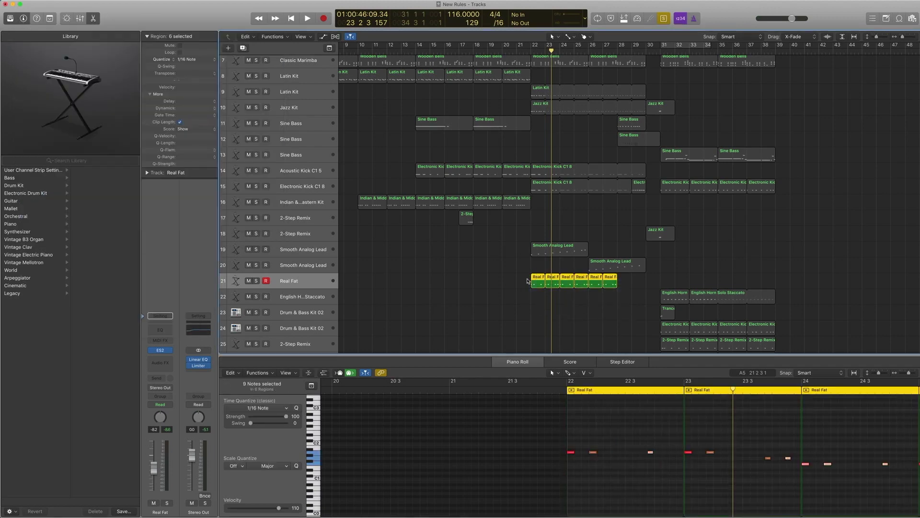
Return the playhead to bar 22 and play the Smooth Analog Lead region on track 19 together with the soloed Real Fat regions.
{"action": "key", "text": "comma"}
{"action": "key", "text": "comma"}
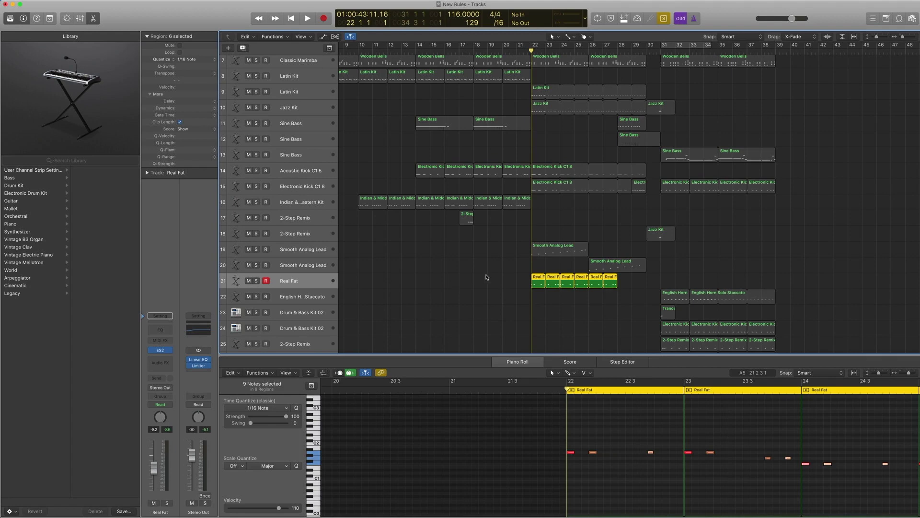
{"action": "left_click", "coordinate": [540, 253]}
{"action": "key", "text": "space"}
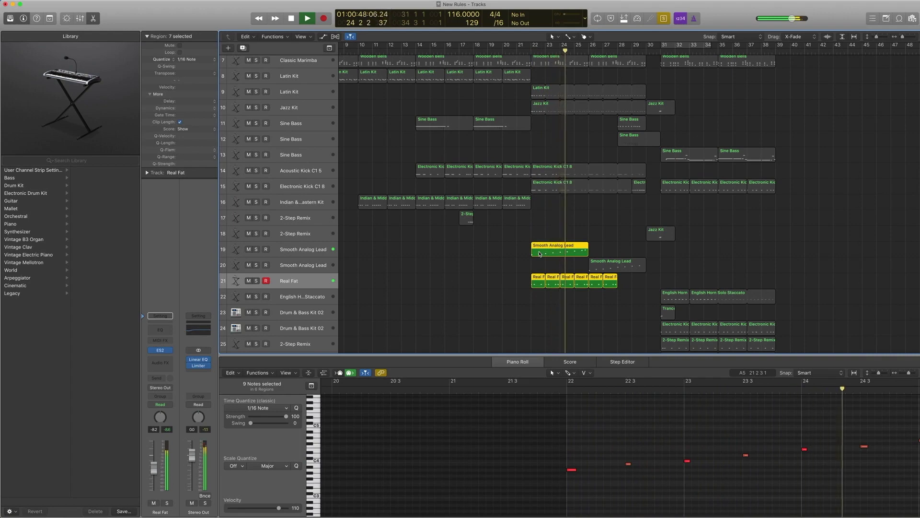
{"action": "key", "text": "space"}
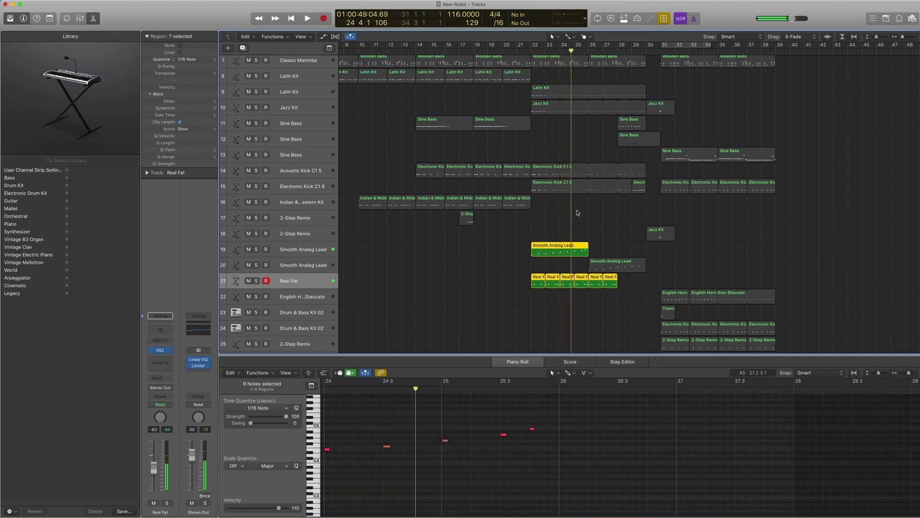
Add the Electronic Kick regions on tracks 14 and 15 to the soloed selection and play it all from bar 22.
{"action": "left_click_drag", "start_coordinate": [577, 211], "coordinate": [541, 171]}
{"action": "key", "text": "comma"}
{"action": "key", "text": "comma"}
{"action": "key", "text": "comma"}
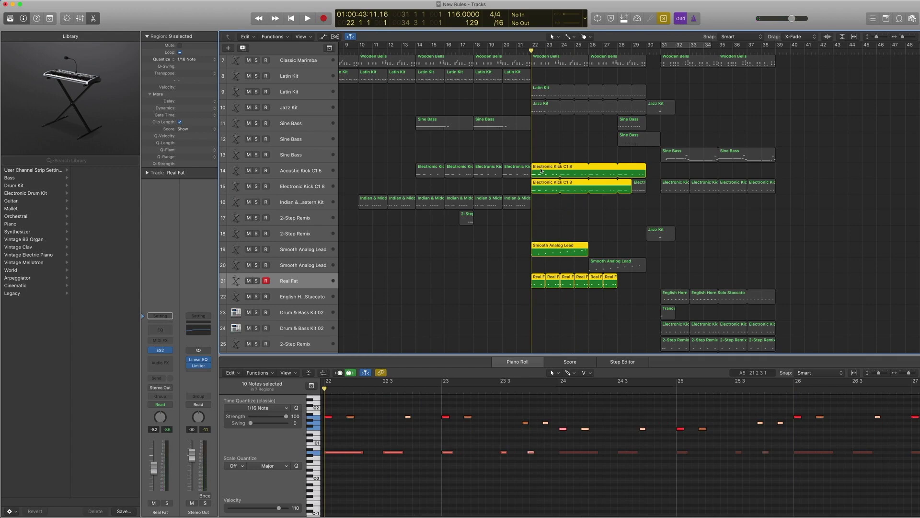
{"action": "key", "text": "space"}
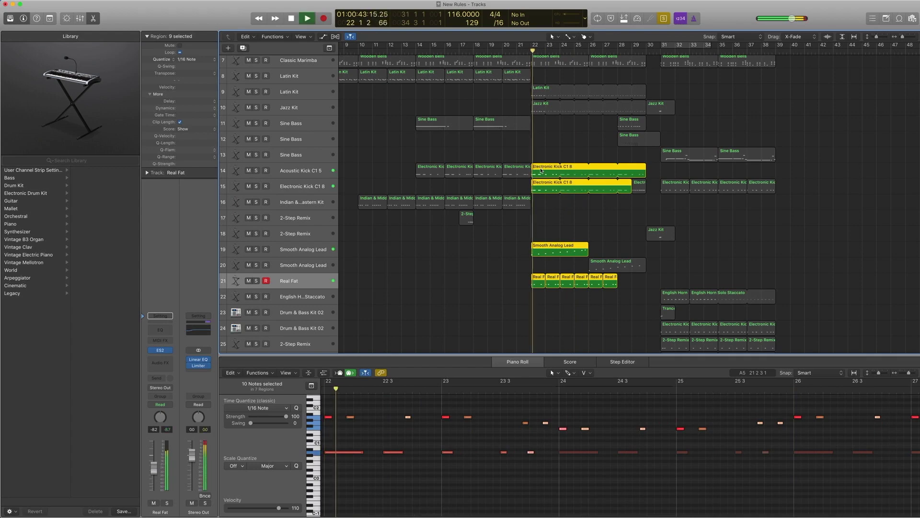
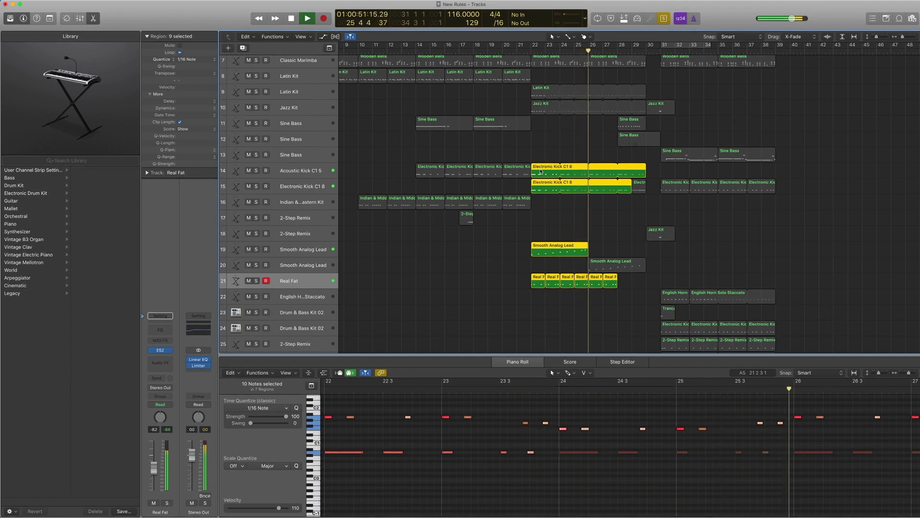
{"action": "key", "text": "space"}
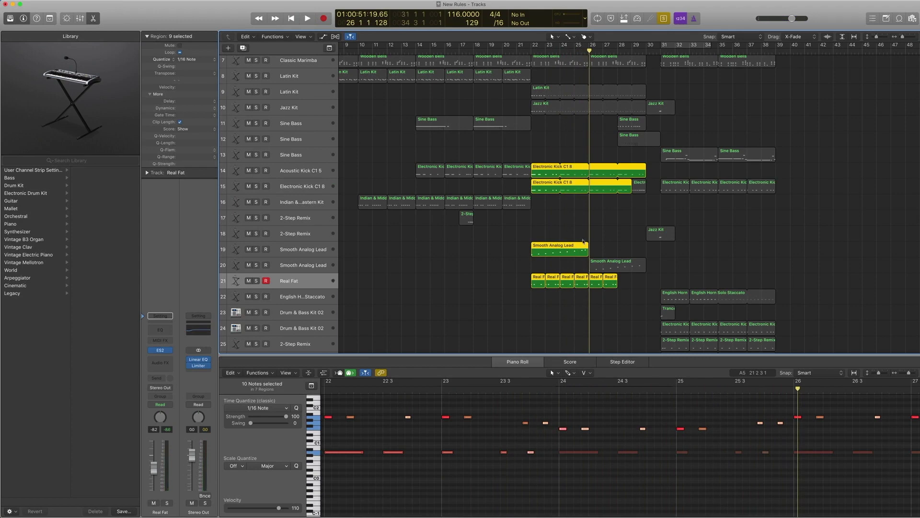
Turn solo off and inspect the Alchemy synth settings on the second Smooth Analog Lead track, track 20.
{"action": "key", "text": "ctrl+s"}
{"action": "left_click", "coordinate": [330, 264]}
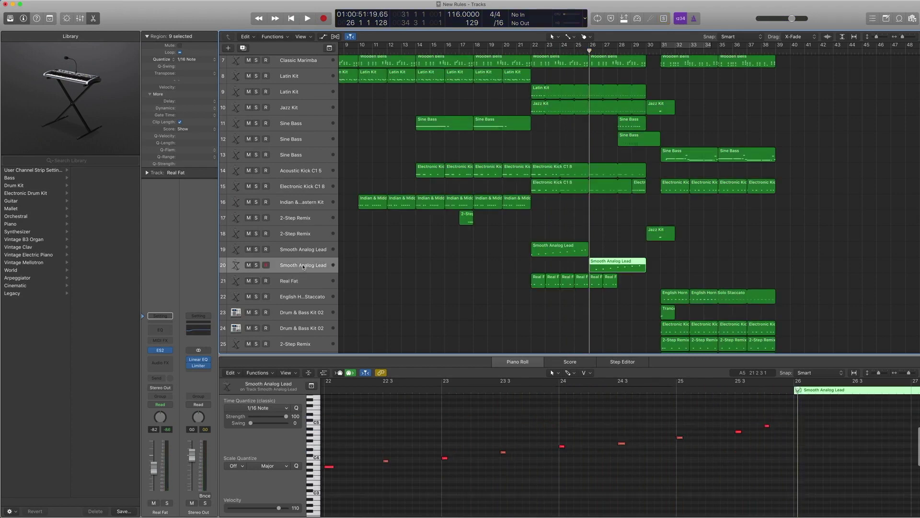
{"action": "left_click", "coordinate": [309, 251]}
{"action": "left_click", "coordinate": [309, 265]}
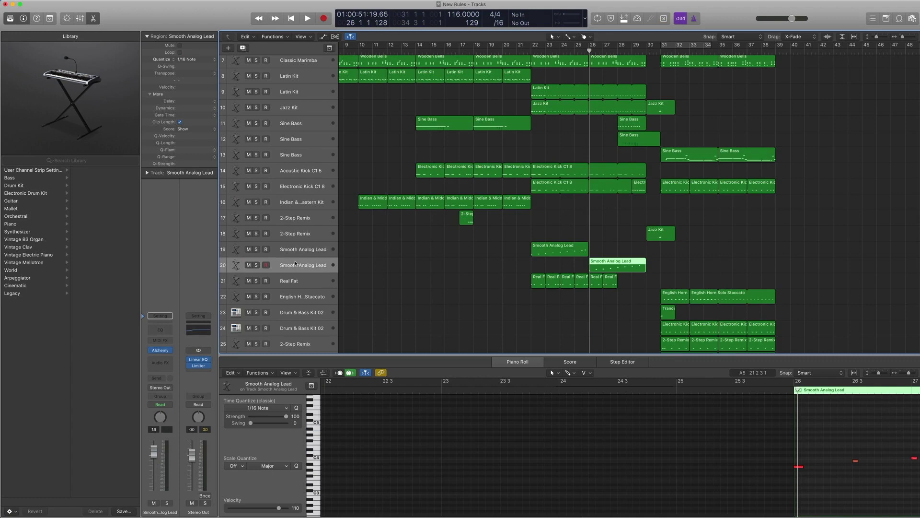
{"action": "left_click", "coordinate": [160, 350]}
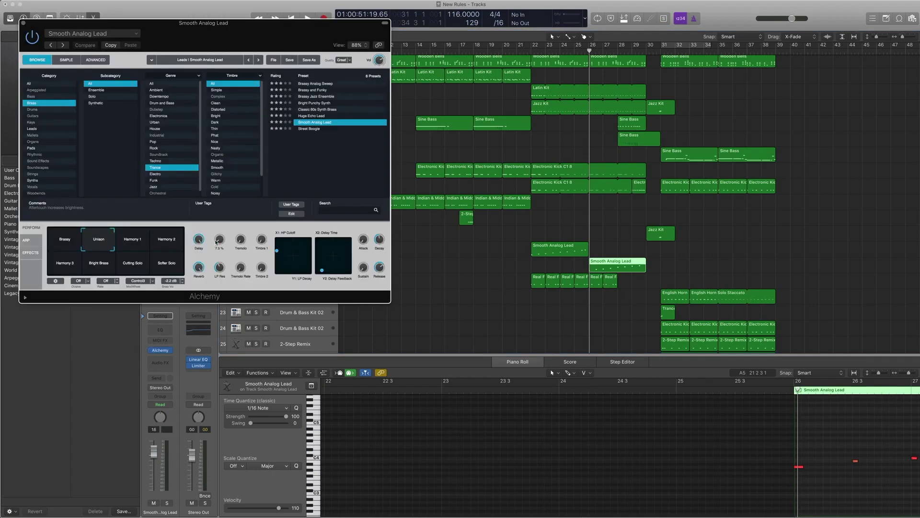
{"action": "mouse_move", "coordinate": [217, 267]}
Play the Smooth Analog Lead region on track 20 in solo from bar 26, close its plug-in and turn solo off.
{"action": "key", "text": "ctrl+s"}
{"action": "key", "text": "space"}
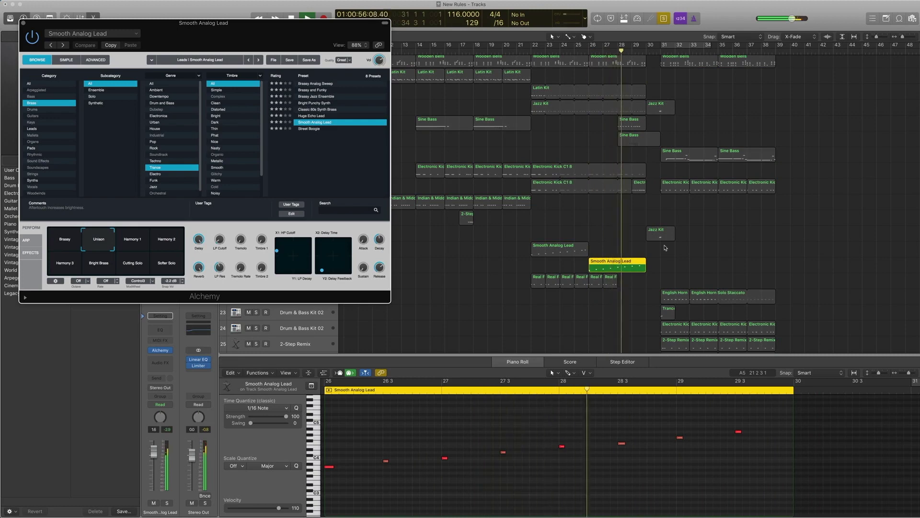
{"action": "left_click", "coordinate": [23, 23]}
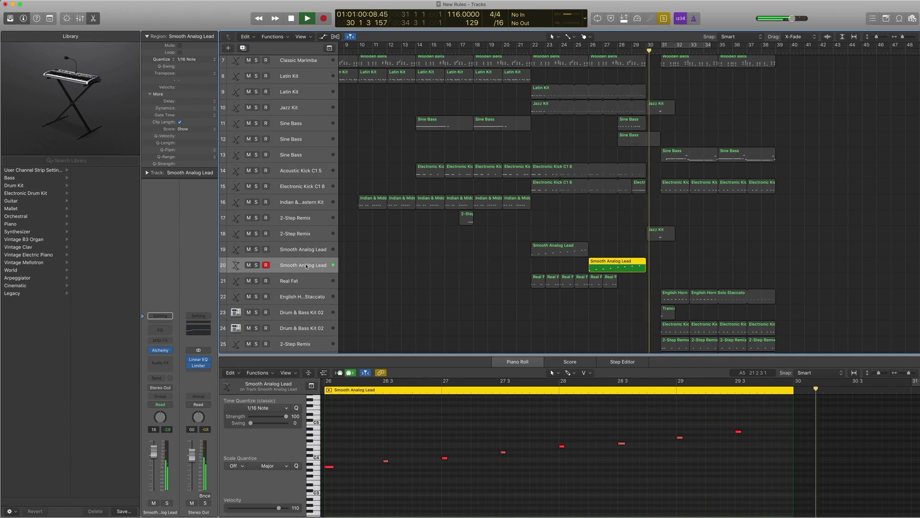
{"action": "key", "text": "space"}
{"action": "key", "text": "super+a"}
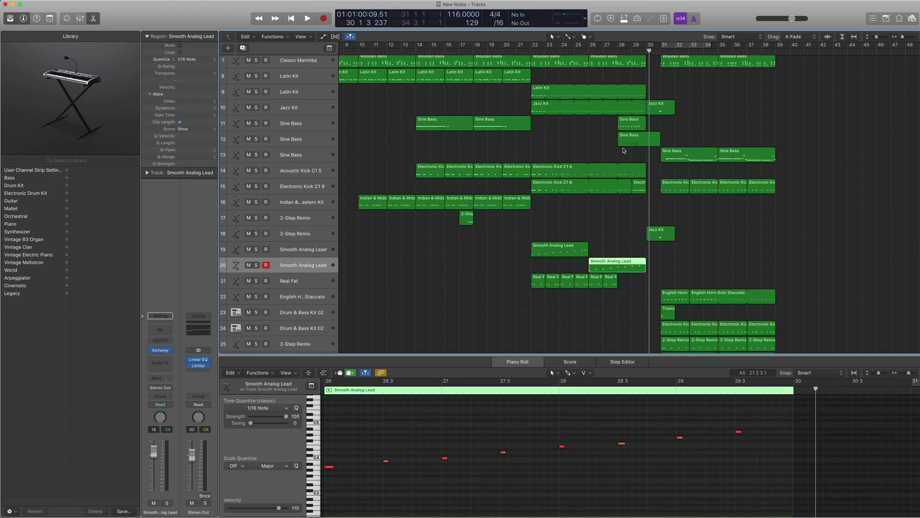
Solo the Sine Bass region at bar 28 on track 11 and listen to it from its start.
{"action": "scroll", "coordinate": [611, 146], "scroll_direction": "up", "scroll_amount": 2}
{"action": "left_click", "coordinate": [292, 145]}
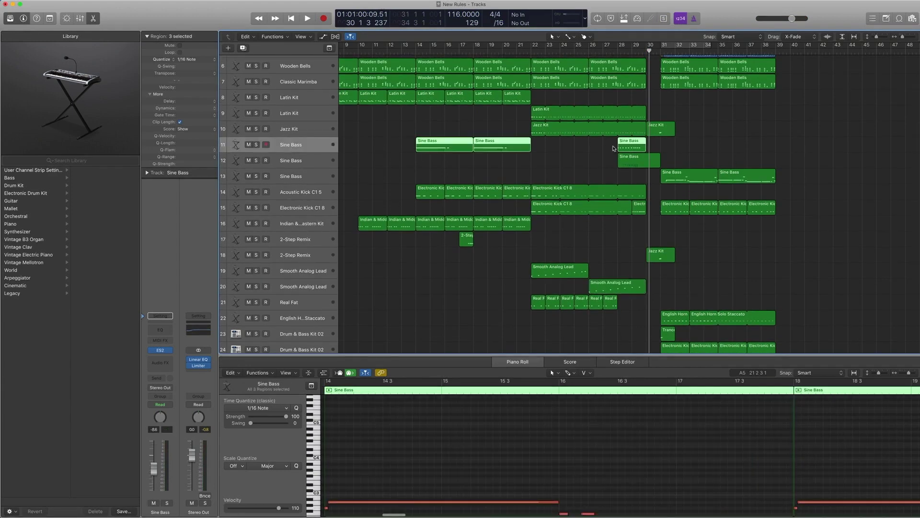
{"action": "left_click_drag", "start_coordinate": [702, 212], "coordinate": [616, 146]}
{"action": "left_click_drag", "start_coordinate": [710, 158], "coordinate": [633, 153]}
{"action": "key", "text": "ctrl+s"}
{"action": "left_click", "coordinate": [531, 50]}
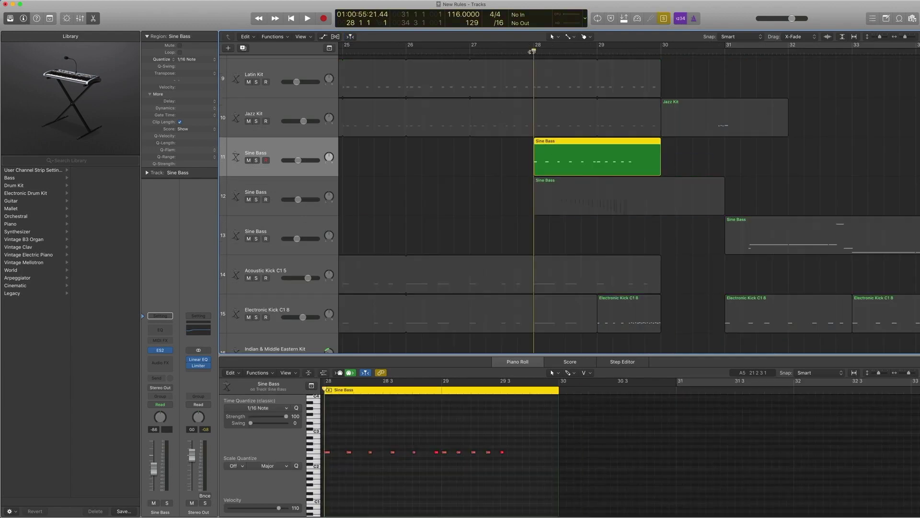
{"action": "key", "text": "space"}
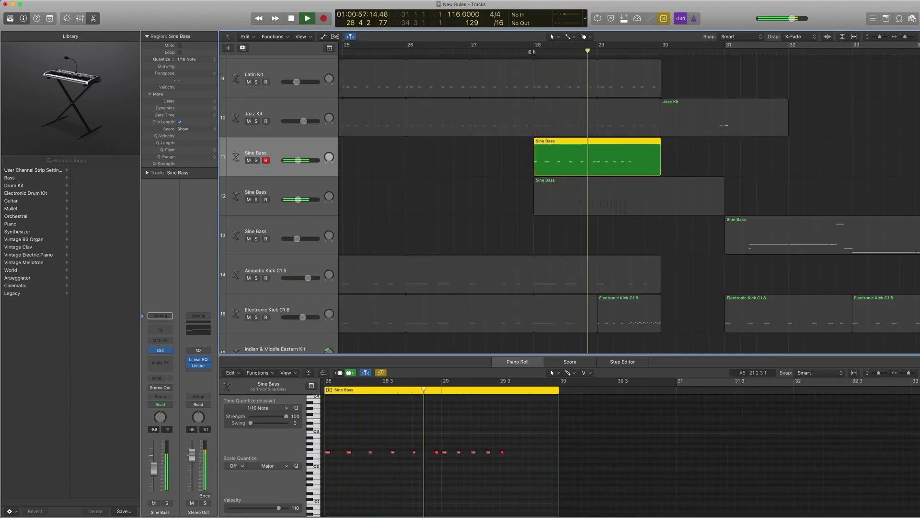
{"action": "key", "text": "space"}
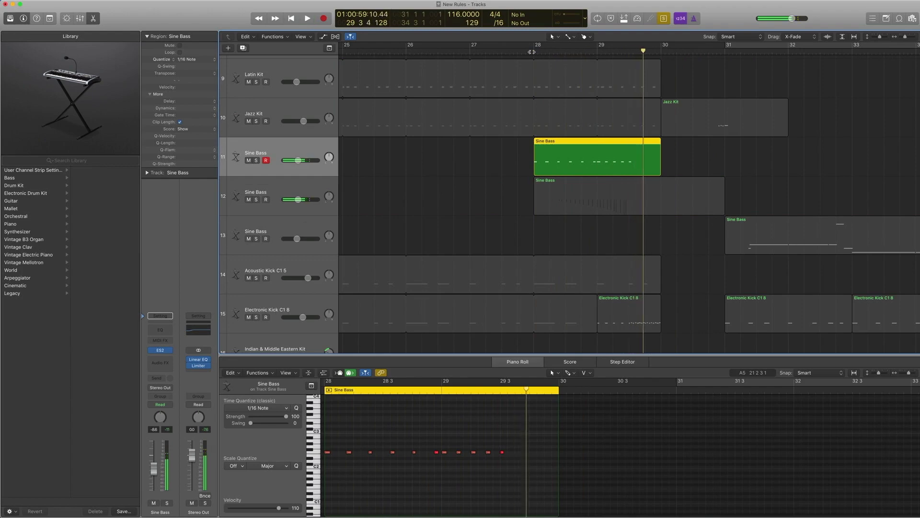
Examine the Sine Bass region on track 12 in the zoomed arrangement, restore the overview and turn solo off.
{"action": "left_click", "coordinate": [576, 195], "text": "shift"}
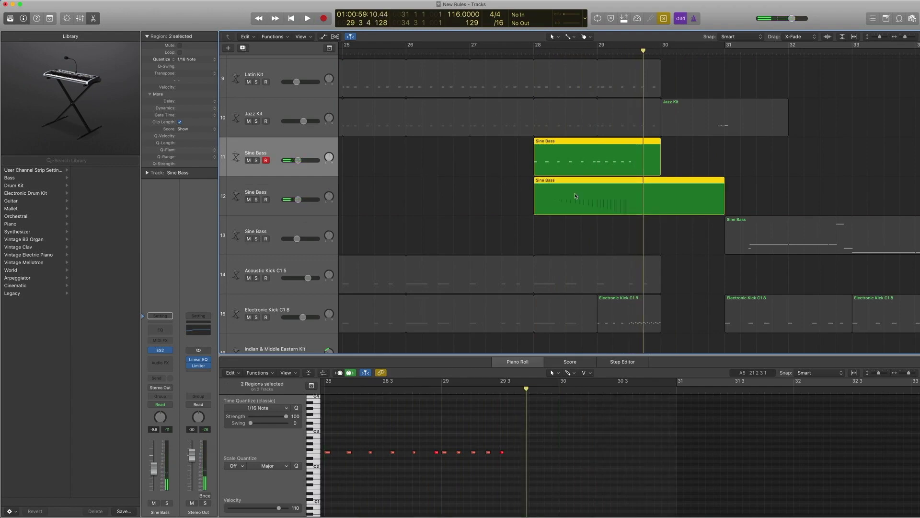
{"action": "left_click", "coordinate": [331, 189]}
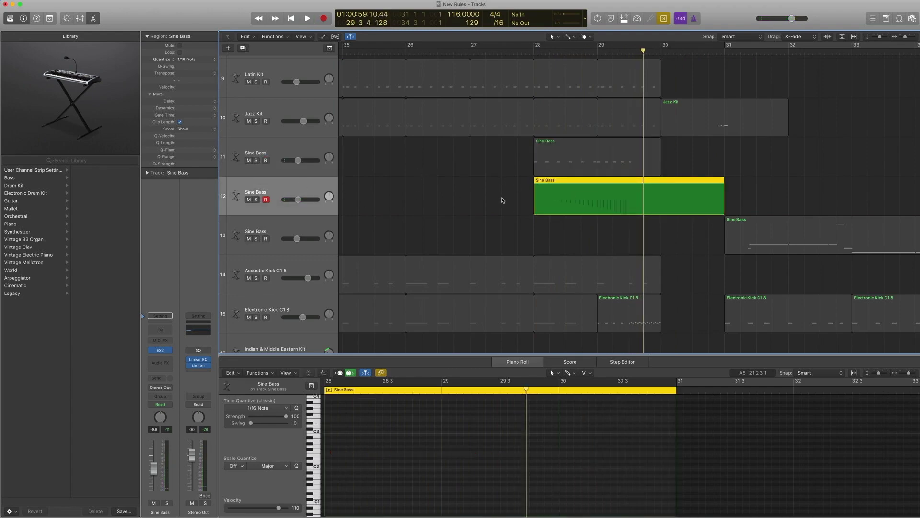
{"action": "left_click_drag", "start_coordinate": [501, 197], "coordinate": [559, 197]}
{"action": "key", "text": "z"}
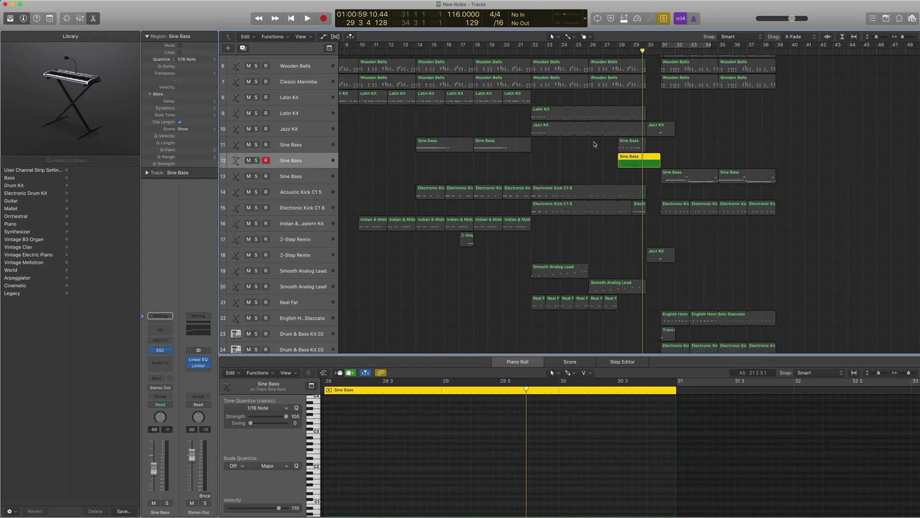
{"action": "key", "text": "ctrl+s"}
Compare the Sine Bass tracks 11 and 12, ending with the bar 28 region on track 12 selected.
{"action": "left_click_drag", "start_coordinate": [626, 173], "coordinate": [627, 167]}
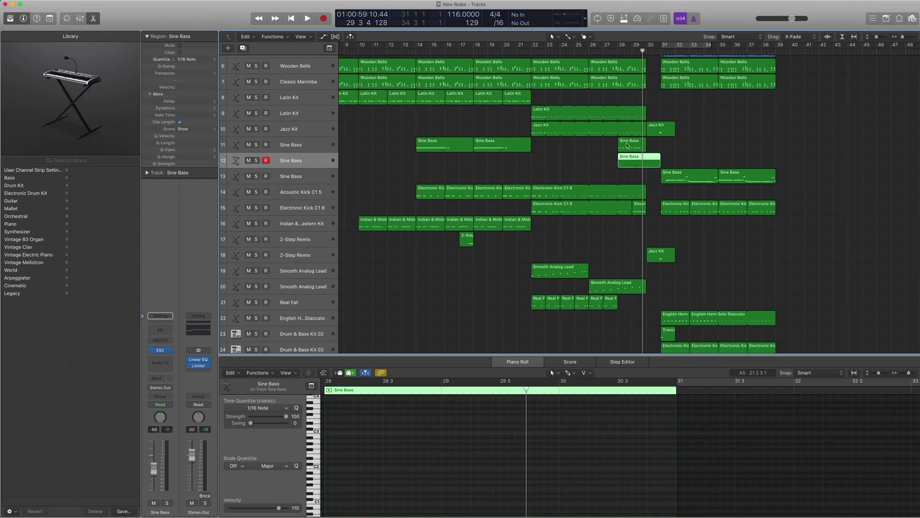
{"action": "left_click", "coordinate": [307, 149]}
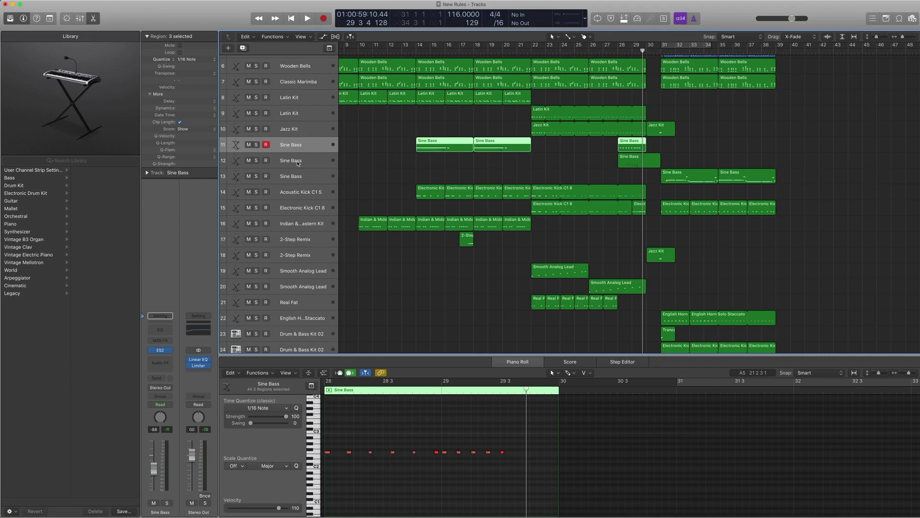
{"action": "left_click", "coordinate": [298, 164]}
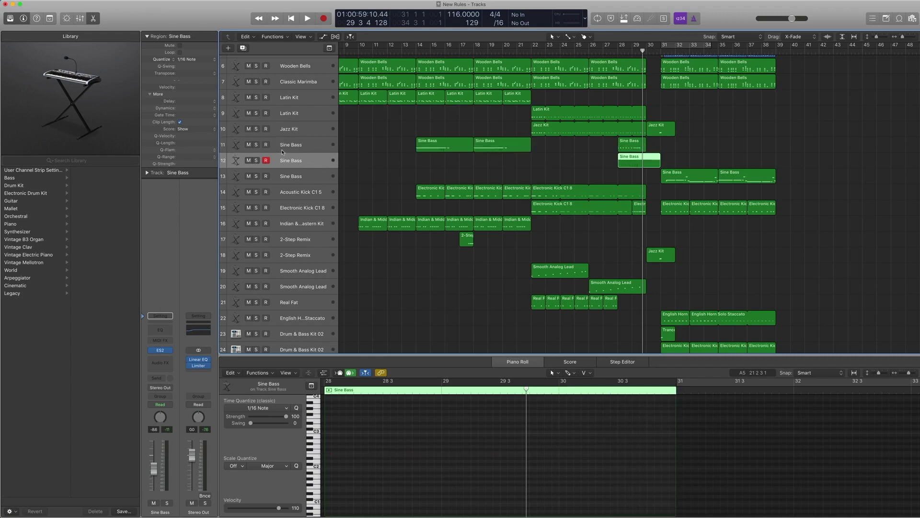
{"action": "left_click", "coordinate": [621, 174]}
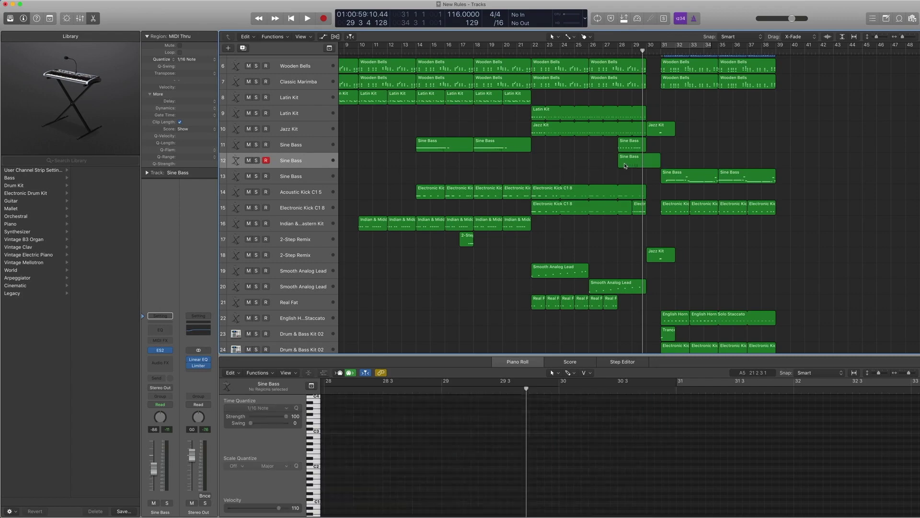
{"action": "left_click", "coordinate": [626, 164]}
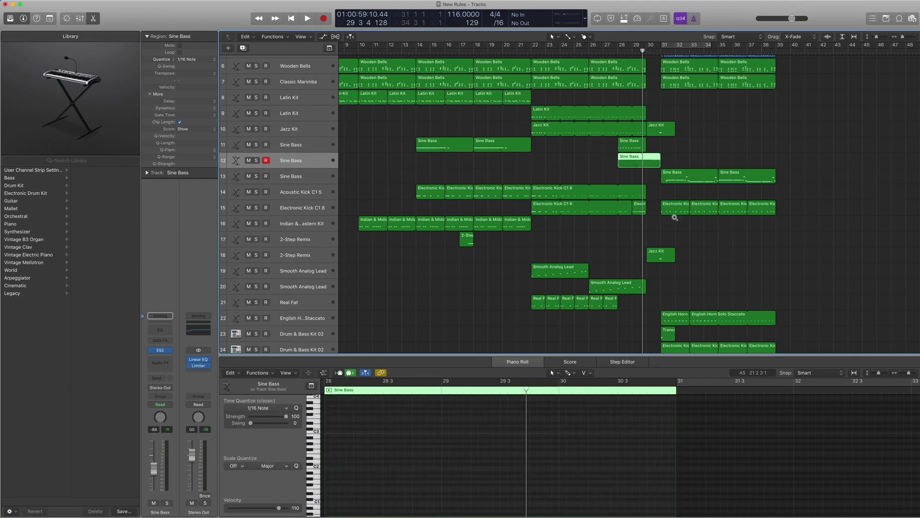
Play both Sine Bass regions at bar 28 on tracks 11 and 12 together in solo, turn solo off and restore the overview.
{"action": "left_click_drag", "start_coordinate": [675, 218], "coordinate": [592, 128]}
{"action": "left_click_drag", "start_coordinate": [577, 228], "coordinate": [546, 121]}
{"action": "key", "text": "ctrl+s"}
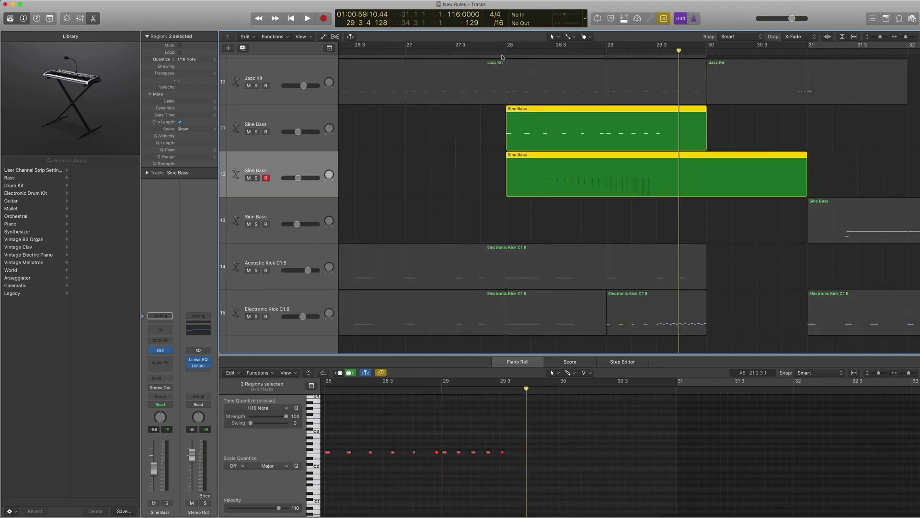
{"action": "left_click", "coordinate": [501, 52]}
{"action": "key", "text": "space"}
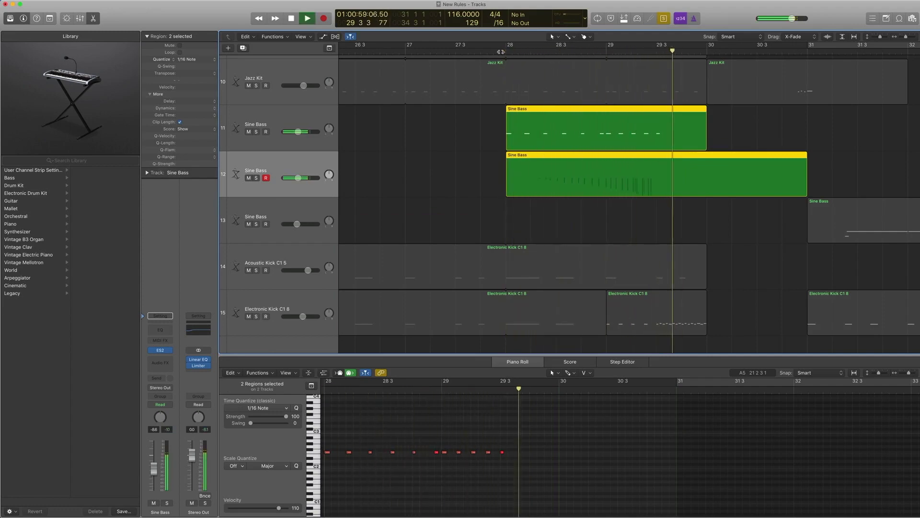
{"action": "key", "text": "space"}
{"action": "key", "text": "ctrl+s"}
{"action": "left_click", "coordinate": [432, 138], "text": "ctrl+alt"}
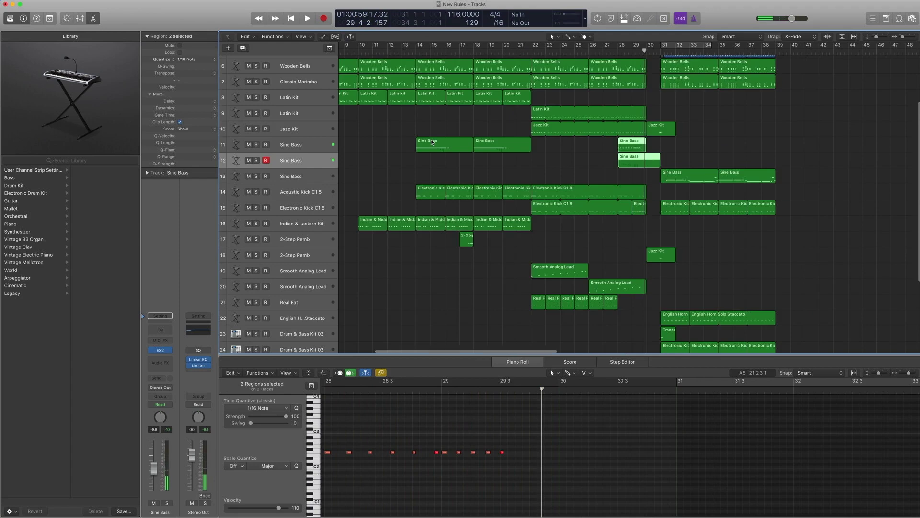
Play the Latin Kit, Jazz Kit, Sine Bass and Electronic Kick regions leading into bar 30 together in solo, then turn solo off.
{"action": "left_click_drag", "start_coordinate": [656, 221], "coordinate": [535, 103]}
{"action": "key", "text": "ctrl+s"}
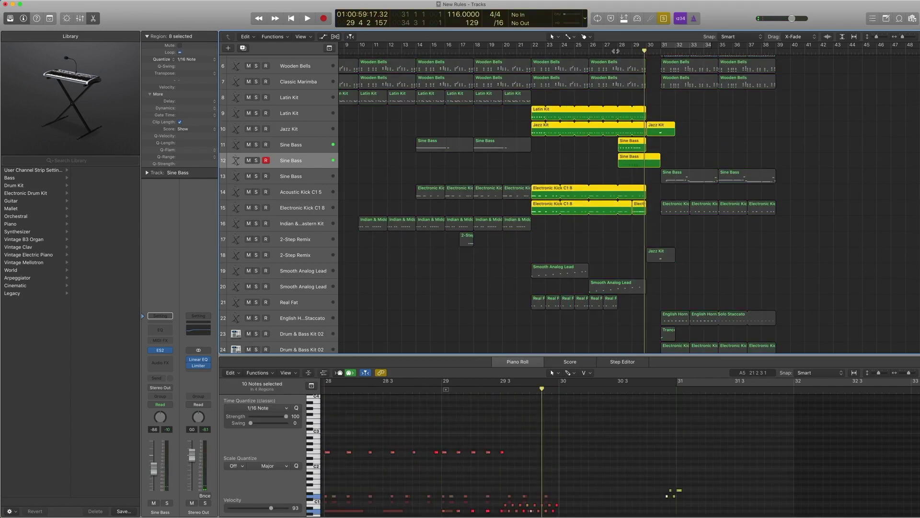
{"action": "left_click", "coordinate": [615, 52]}
{"action": "key", "text": "space"}
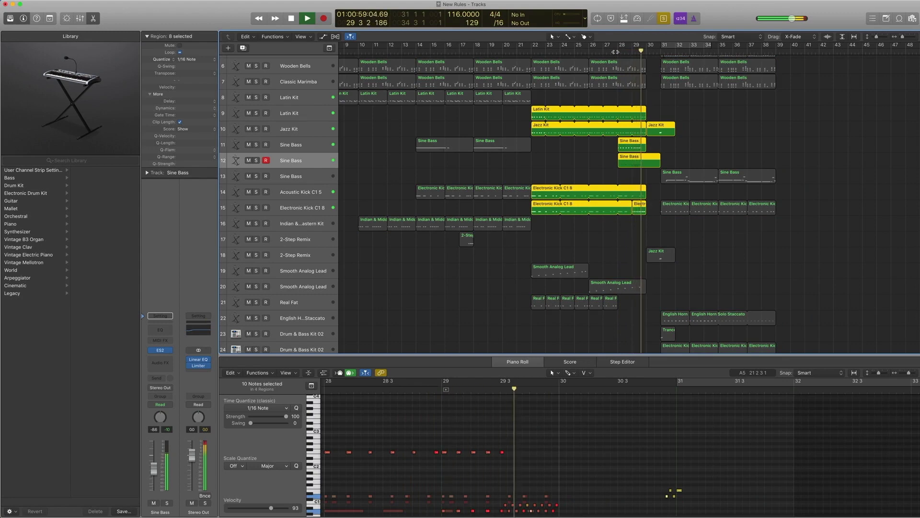
{"action": "key", "text": "space"}
{"action": "key", "text": "ctrl+s"}
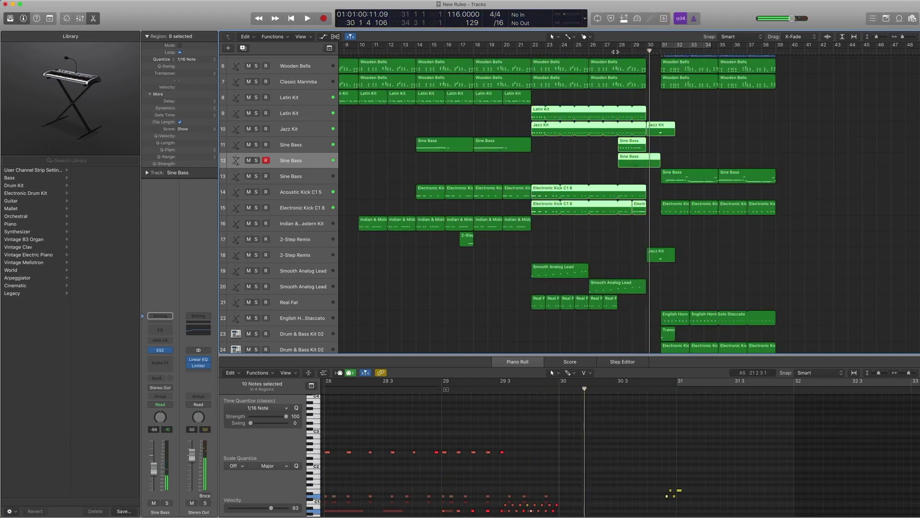
Solo the Big Beat Remix region at bar 30 on track 29 and play it.
{"action": "scroll", "coordinate": [653, 118], "scroll_direction": "down", "scroll_amount": 3}
{"action": "scroll", "coordinate": [653, 118], "scroll_direction": "right", "scroll_amount": 1}
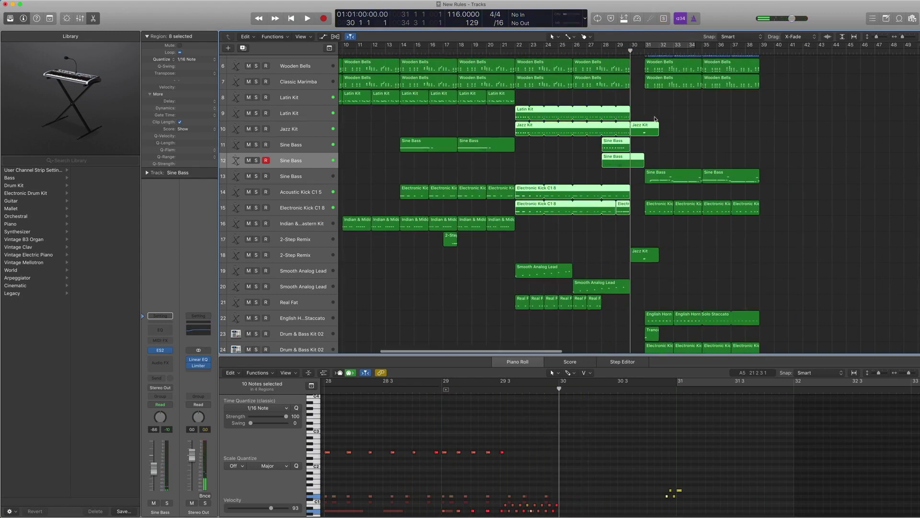
{"action": "scroll", "coordinate": [653, 113], "scroll_direction": "down", "scroll_amount": 5}
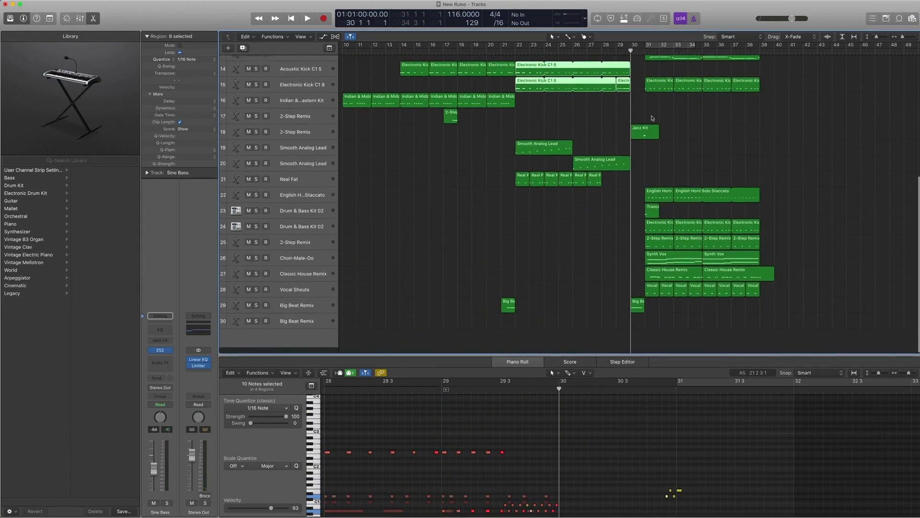
{"action": "left_click", "coordinate": [641, 312]}
{"action": "key", "text": "ctrl+s"}
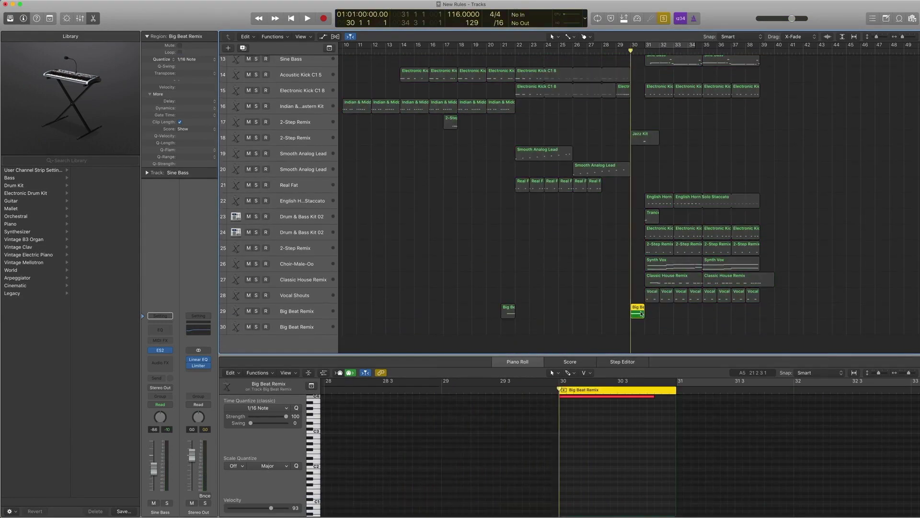
{"action": "key", "text": "space"}
Turn solo off and play the full arrangement from bar 30 into bar 31.
{"action": "key", "text": "ctrl+s"}
{"action": "key", "text": "space"}
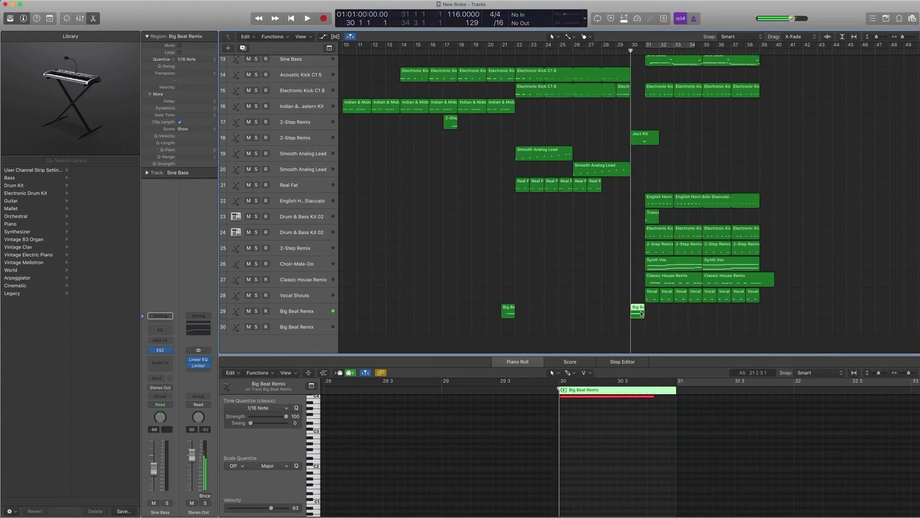
{"action": "key", "text": "space"}
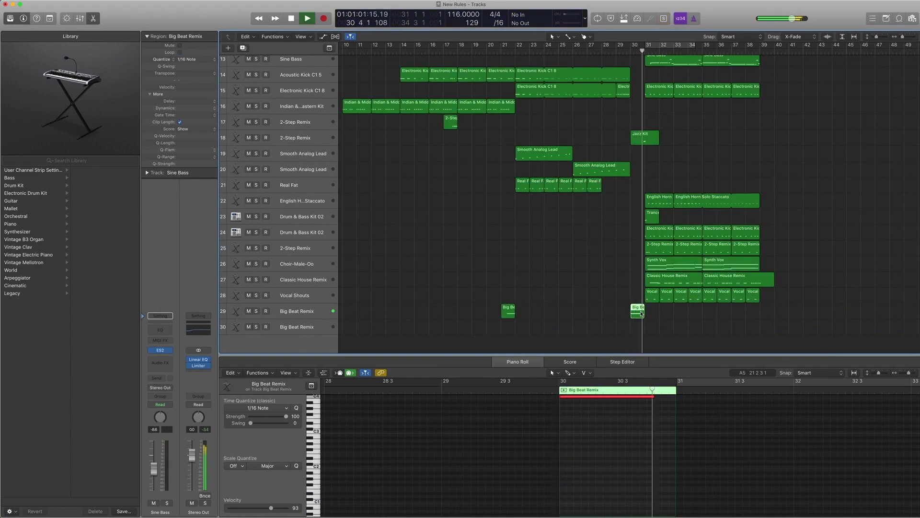
{"action": "key", "text": "space"}
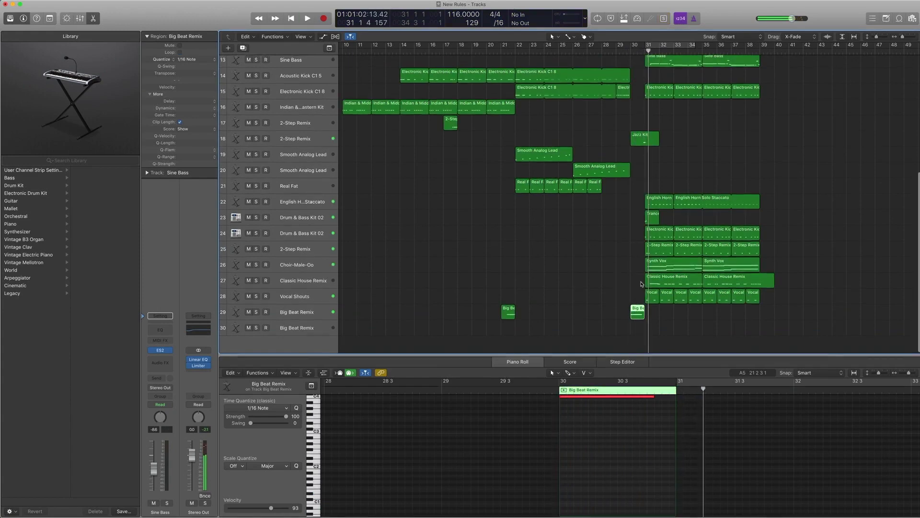
Select the Jazz Kit region at bar 30 on track 18 and solo it.
{"action": "scroll", "coordinate": [643, 284], "scroll_direction": "up", "scroll_amount": 3}
{"action": "scroll", "coordinate": [608, 125], "scroll_direction": "up", "scroll_amount": 5}
{"action": "left_click", "coordinate": [671, 212]}
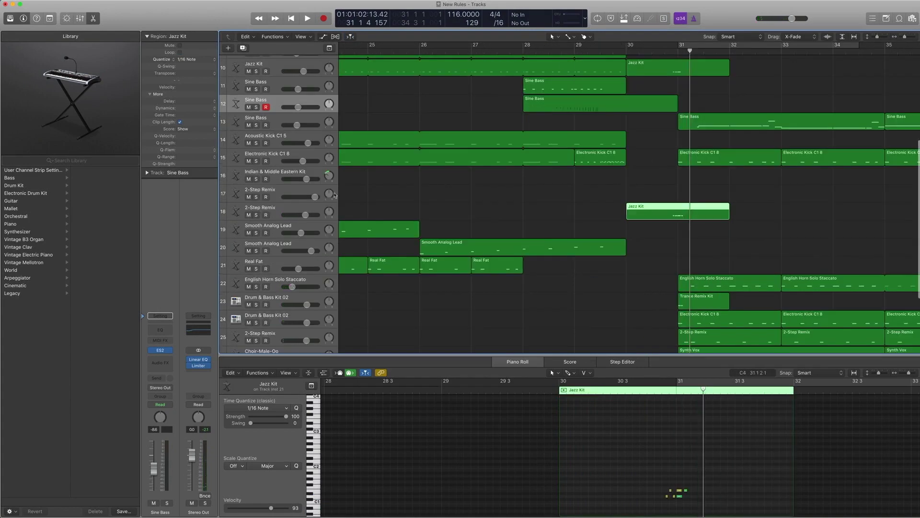
{"action": "key", "text": "ctrl+s"}
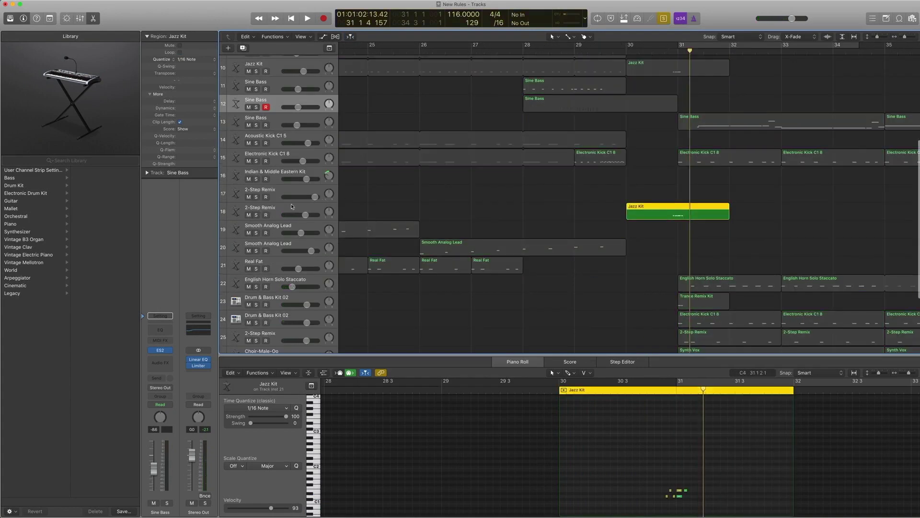
Show the EXS24 instrument of track 18 in the library and examine its place among the Electronic Drum Kits.
{"action": "left_click", "coordinate": [284, 209]}
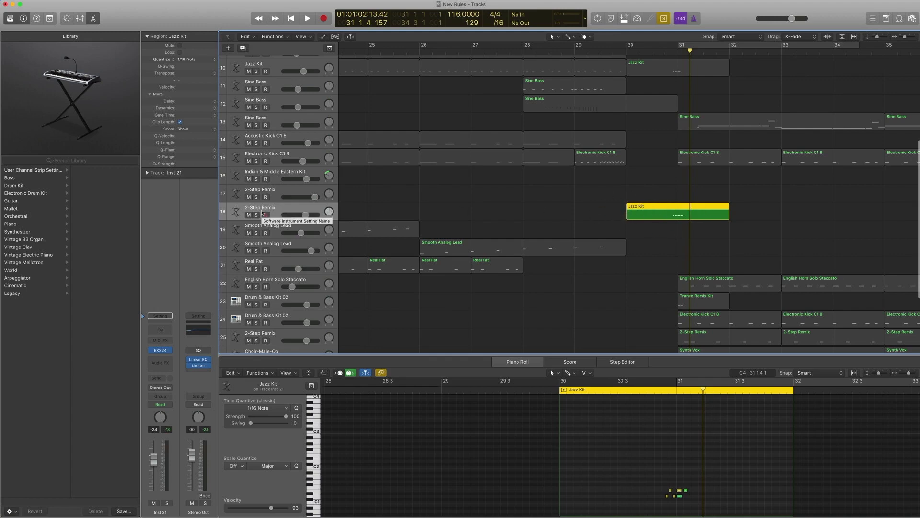
{"action": "left_click", "coordinate": [142, 349]}
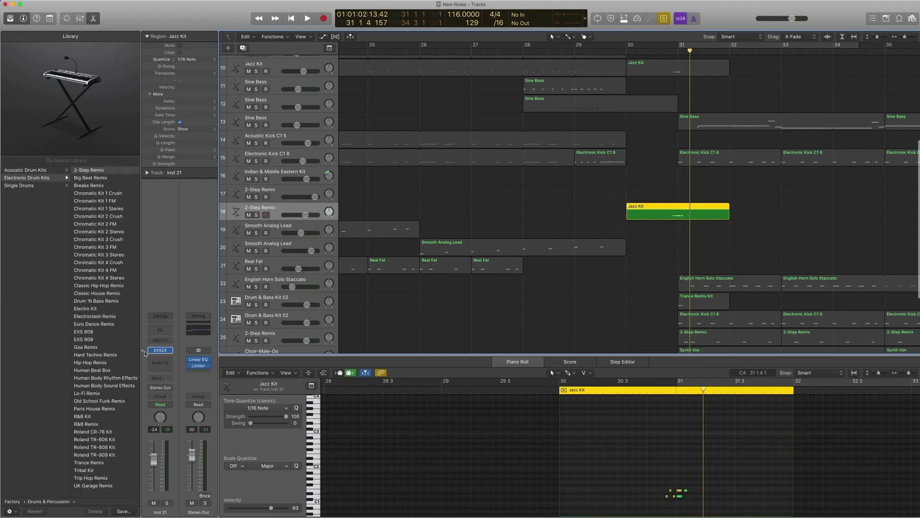
{"action": "scroll", "coordinate": [42, 225], "scroll_direction": "left", "scroll_amount": 3}
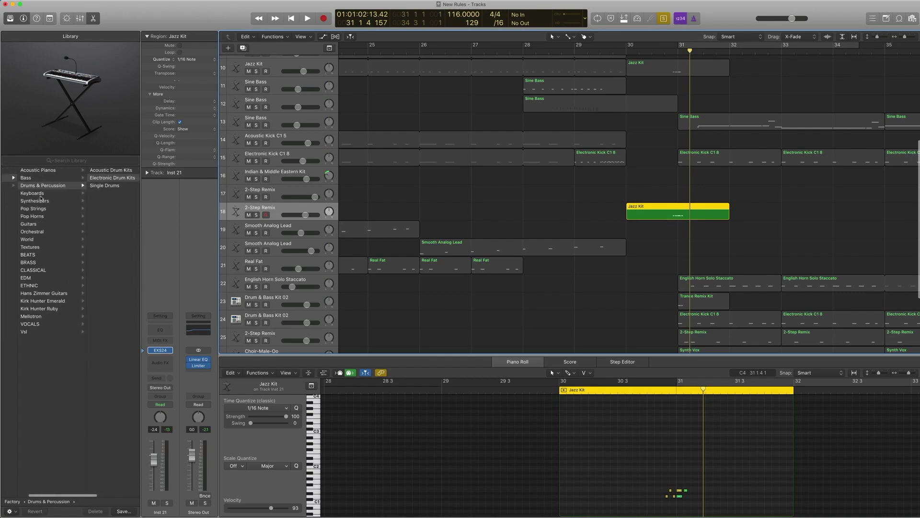
{"action": "scroll", "coordinate": [48, 191], "scroll_direction": "right", "scroll_amount": 3}
{"action": "scroll", "coordinate": [61, 181], "scroll_direction": "right", "scroll_amount": 2}
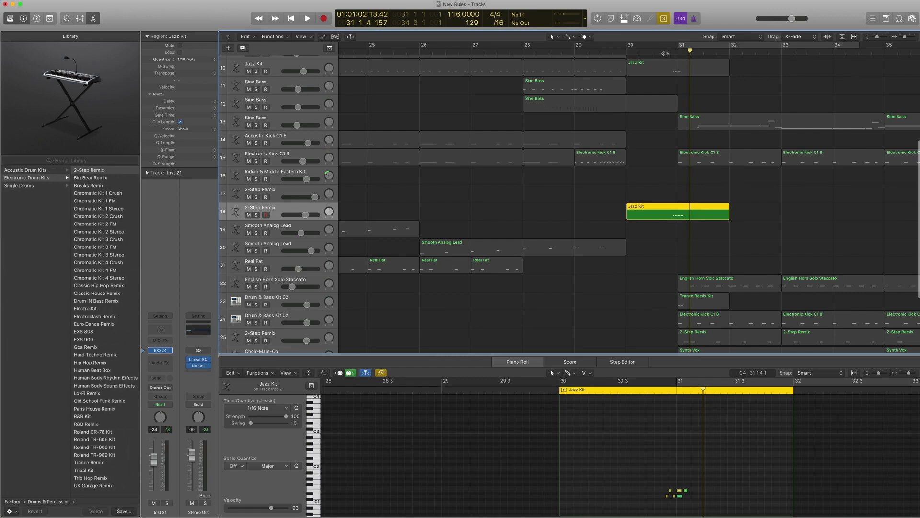
Listen to the bar 30 Jazz Kit regions on tracks 18 and 10 in solo, first separately and then together.
{"action": "key", "text": "space"}
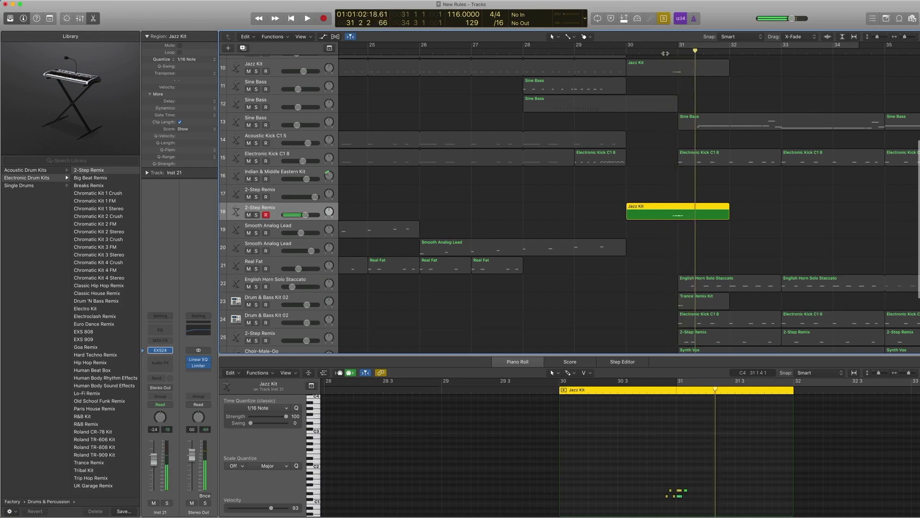
{"action": "left_click", "coordinate": [674, 72]}
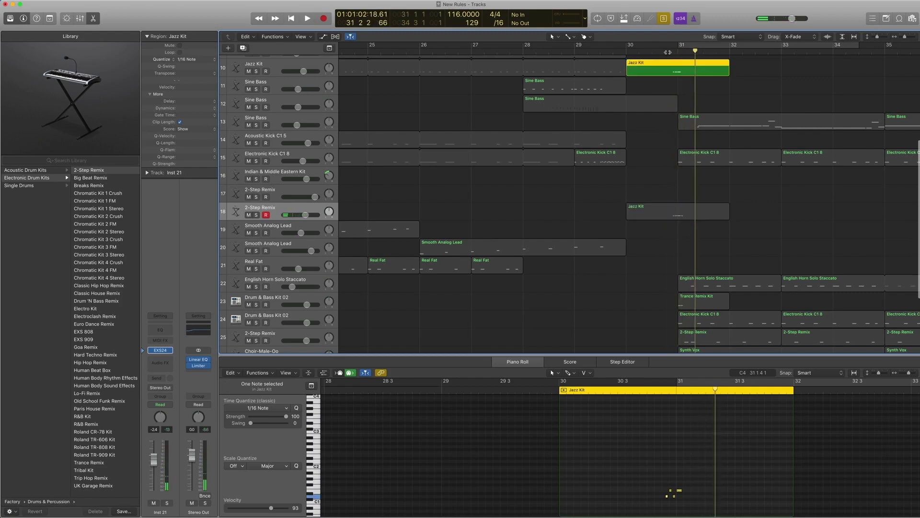
{"action": "key", "text": "space"}
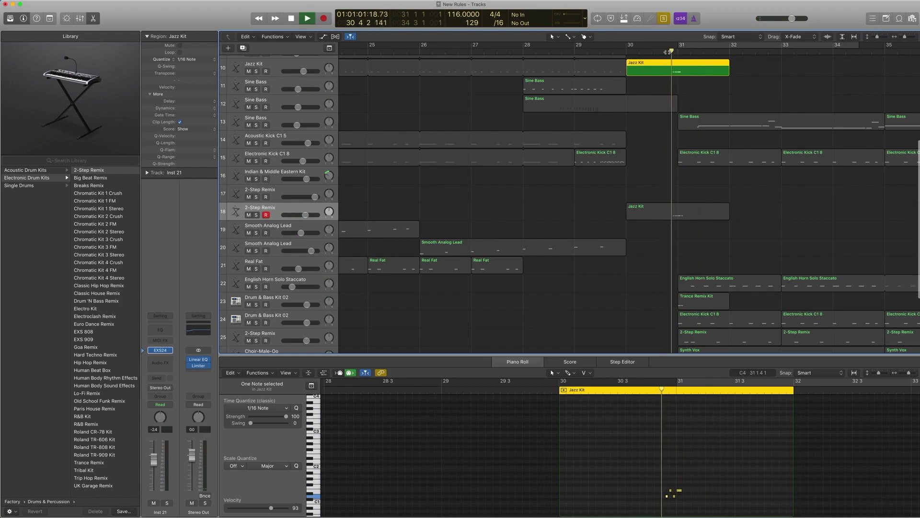
{"action": "key", "text": "space"}
{"action": "left_click", "coordinate": [679, 210], "text": "shift"}
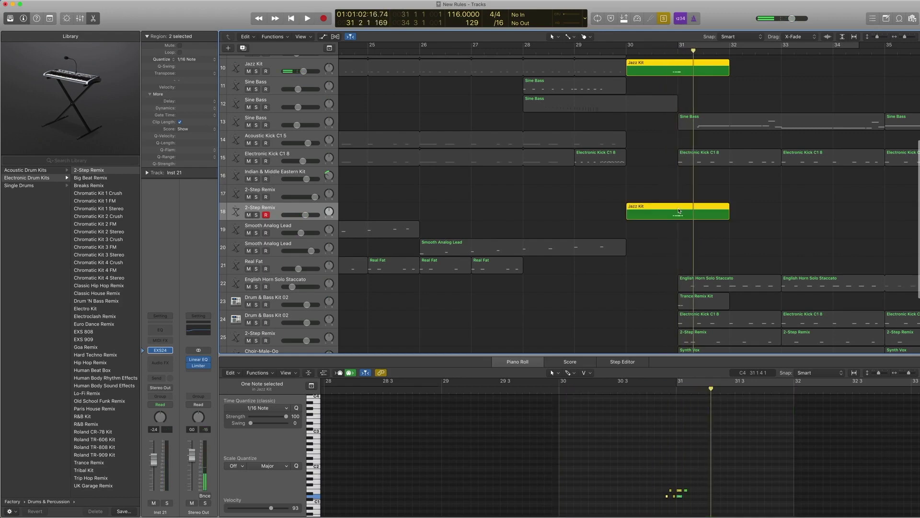
{"action": "key", "text": "space"}
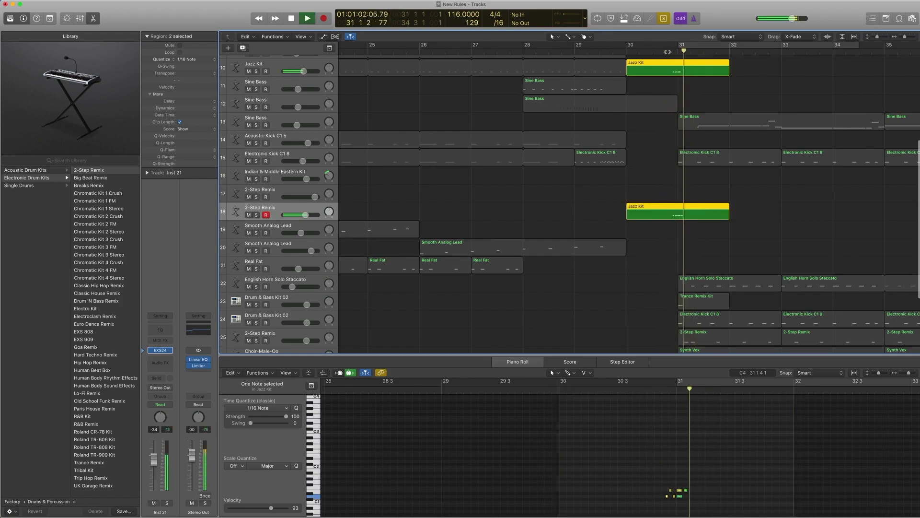
{"action": "key", "text": "space"}
Add the bar 31 Trance Remix Kit and Electronic Kick C1 8 regions on tracks 23 and 24 to the solo selection and play the transition.
{"action": "scroll", "coordinate": [692, 234], "scroll_direction": "down", "scroll_amount": 4}
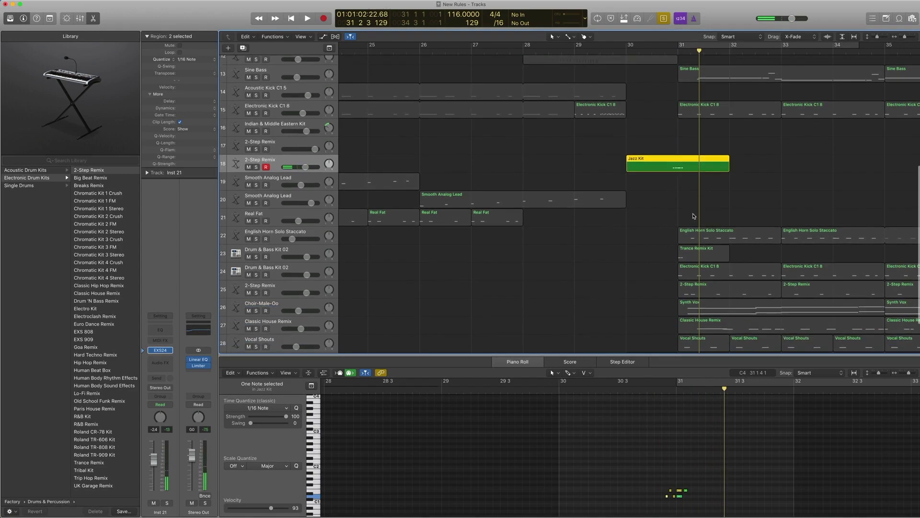
{"action": "scroll", "coordinate": [692, 232], "scroll_direction": "down", "scroll_amount": 1}
{"action": "left_click", "coordinate": [692, 230], "text": "shift"}
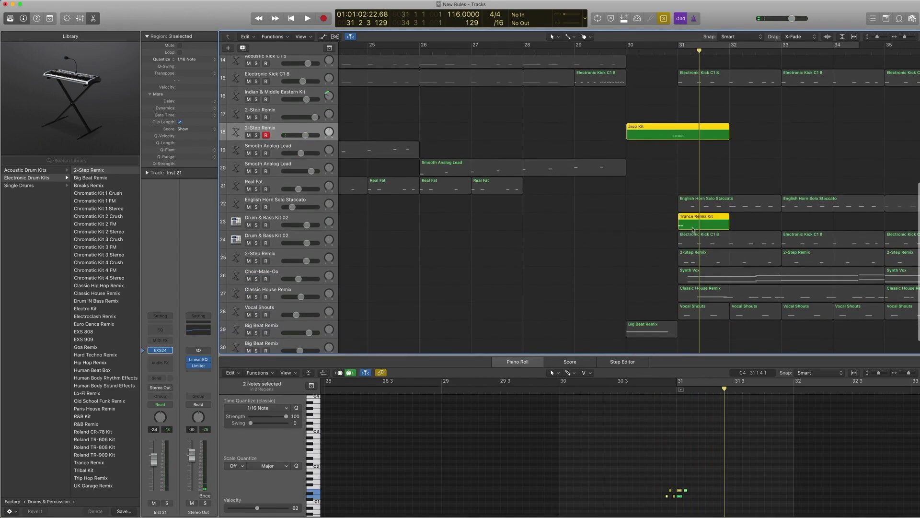
{"action": "left_click", "coordinate": [690, 241], "text": "shift"}
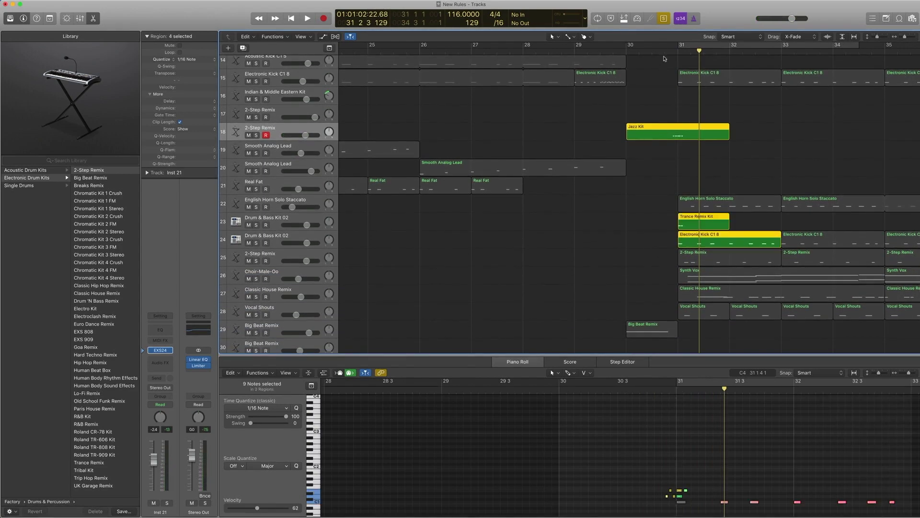
{"action": "left_click", "coordinate": [661, 49]}
{"action": "key", "text": "space"}
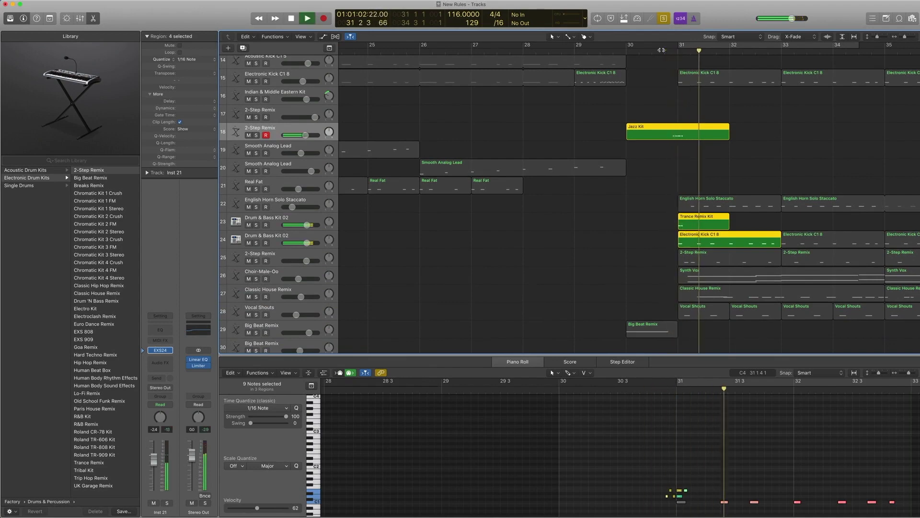
{"action": "key", "text": "space"}
{"action": "left_click", "coordinate": [664, 52]}
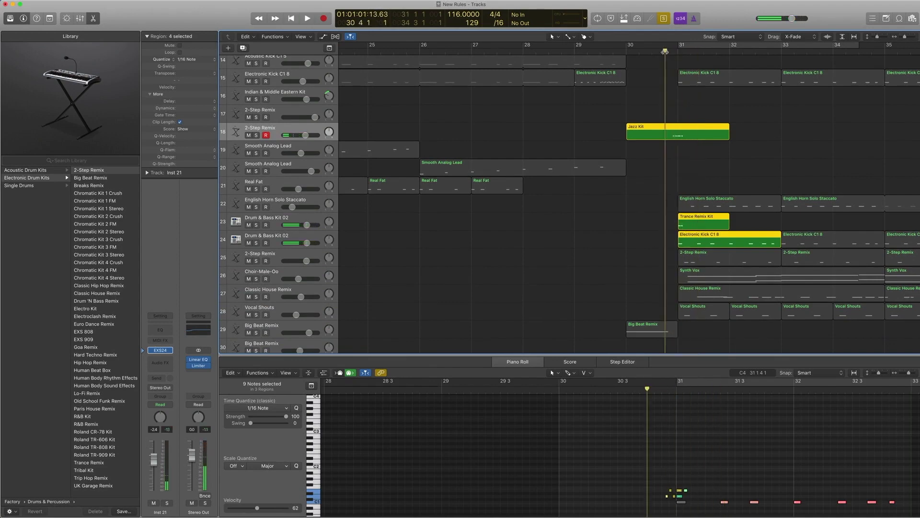
{"action": "key", "text": "space"}
{"action": "key", "text": "space"}
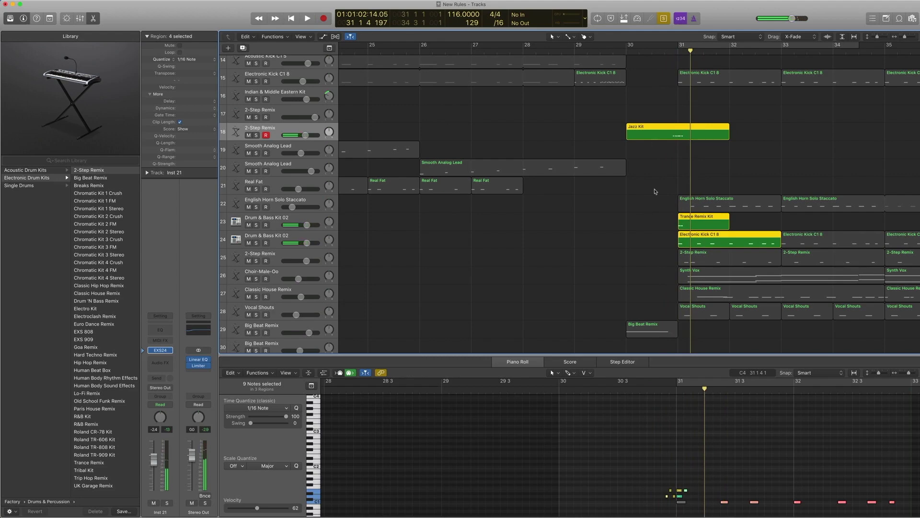
Clear the region selection with solo turned off, and hide the Piano Roll editor.
{"action": "left_click", "coordinate": [653, 216]}
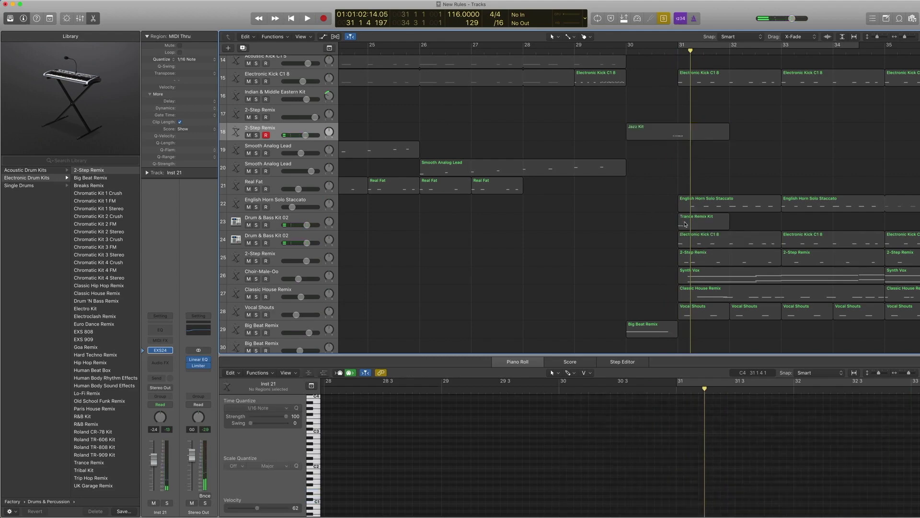
{"action": "key", "text": "super+a"}
{"action": "scroll", "coordinate": [675, 215], "scroll_direction": "up", "scroll_amount": 5}
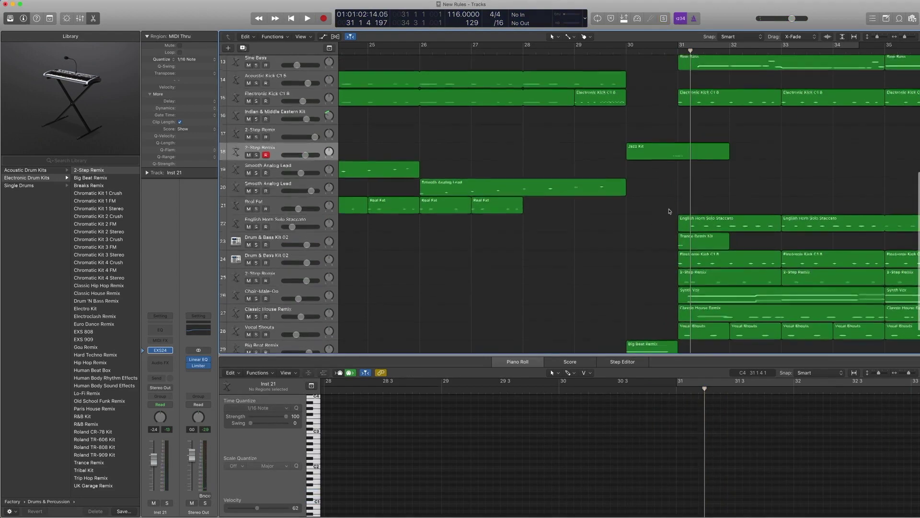
{"action": "scroll", "coordinate": [663, 205], "scroll_direction": "down", "scroll_amount": 1}
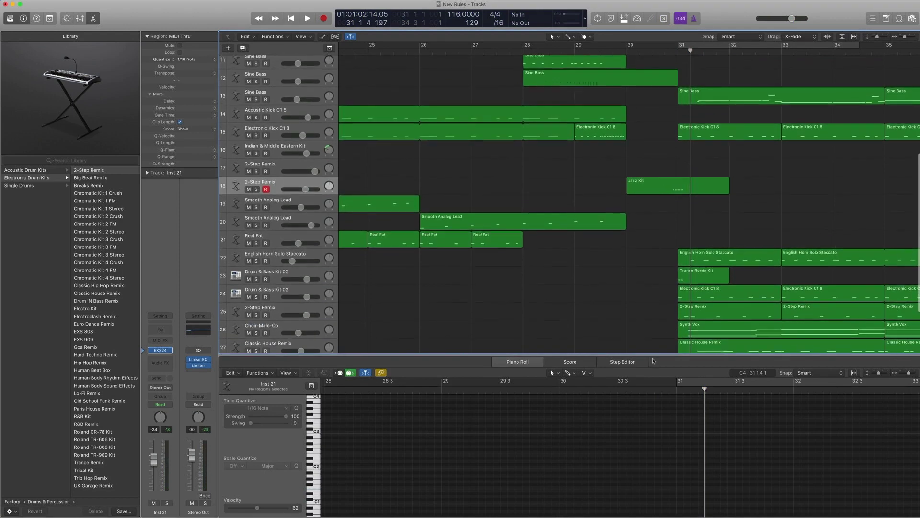
{"action": "key", "text": "e"}
Solo the Trance Remix Kit region on track 23 and show the track's Ultrabeat drum kit in the library.
{"action": "left_click", "coordinate": [686, 368]}
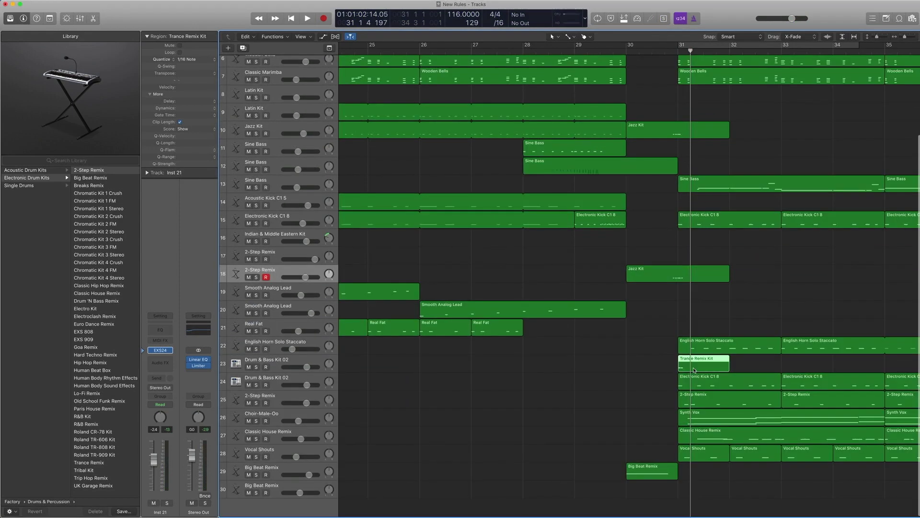
{"action": "key", "text": "ctrl+s"}
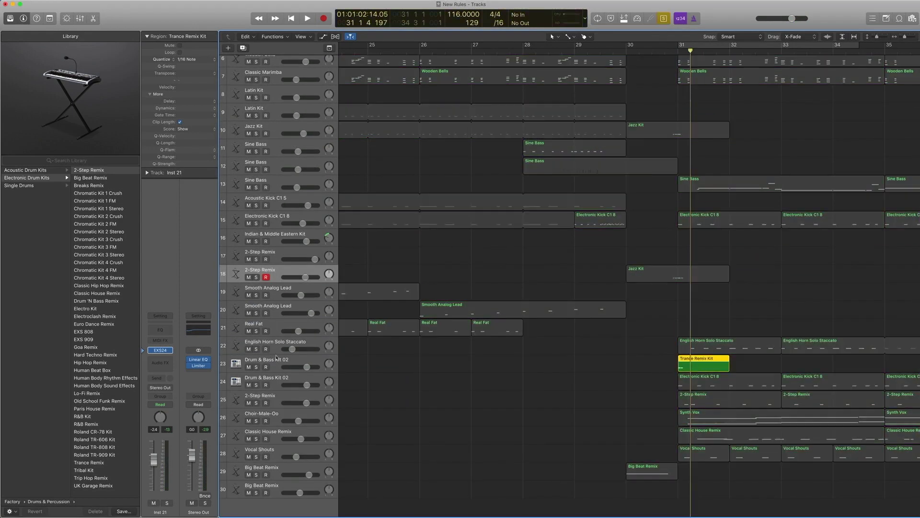
{"action": "left_click", "coordinate": [276, 357]}
{"action": "mouse_move", "coordinate": [162, 355]}
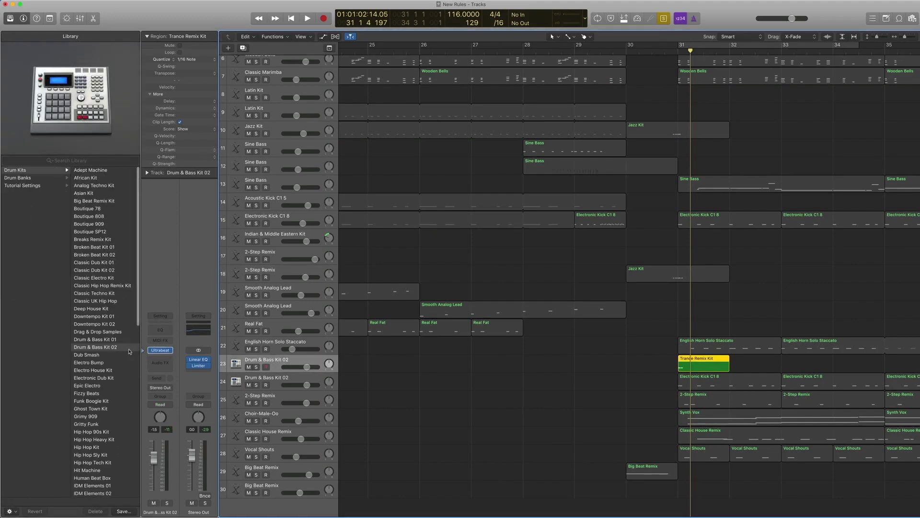
Inspect track 23's Ultrabeat instrument and its Drum Kits presets, keeping Drum & Bass Kit 02, and close the plug-in.
{"action": "left_click", "coordinate": [158, 352]}
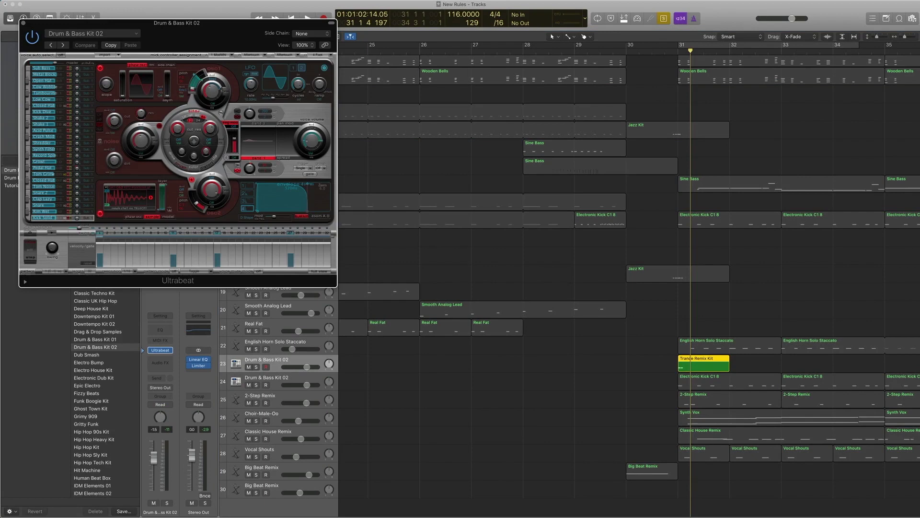
{"action": "left_click", "coordinate": [96, 34]}
{"action": "mouse_move", "coordinate": [85, 147]}
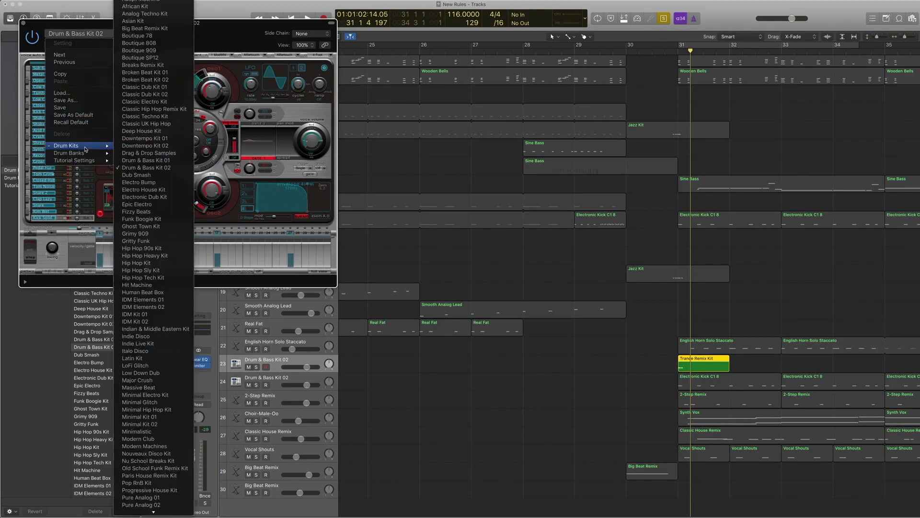
{"action": "left_click", "coordinate": [221, 30]}
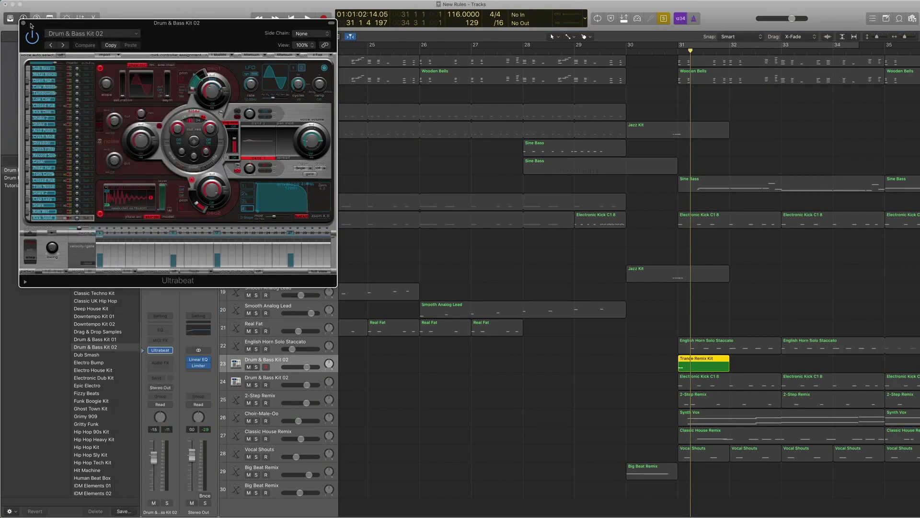
{"action": "left_click", "coordinate": [24, 23]}
Play the soloed Trance Remix Kit region on track 23 from bar 30 into bar 31.
{"action": "key", "text": "space"}
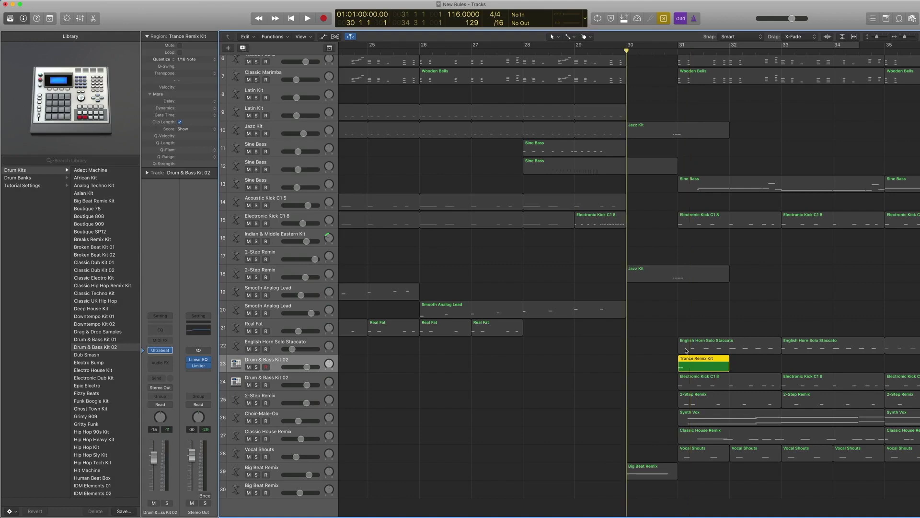
{"action": "key", "text": "space"}
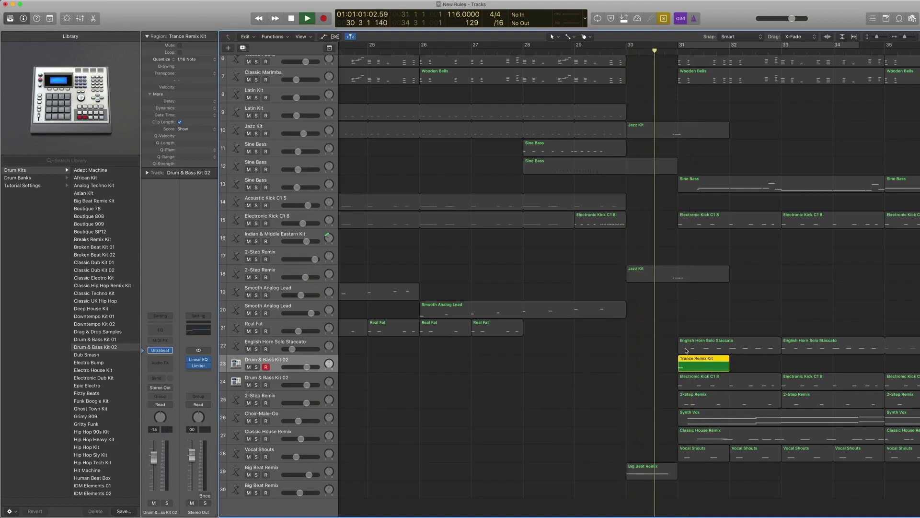
{"action": "key", "text": "space"}
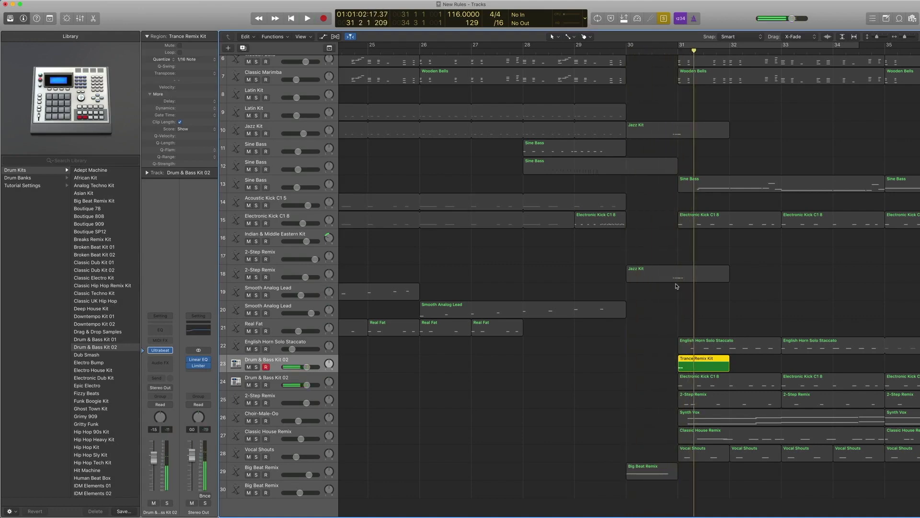
Add the Jazz Kit regions on tracks 18 and 10 to the Trance Remix Kit solo and play all three together.
{"action": "left_click", "coordinate": [678, 278]}
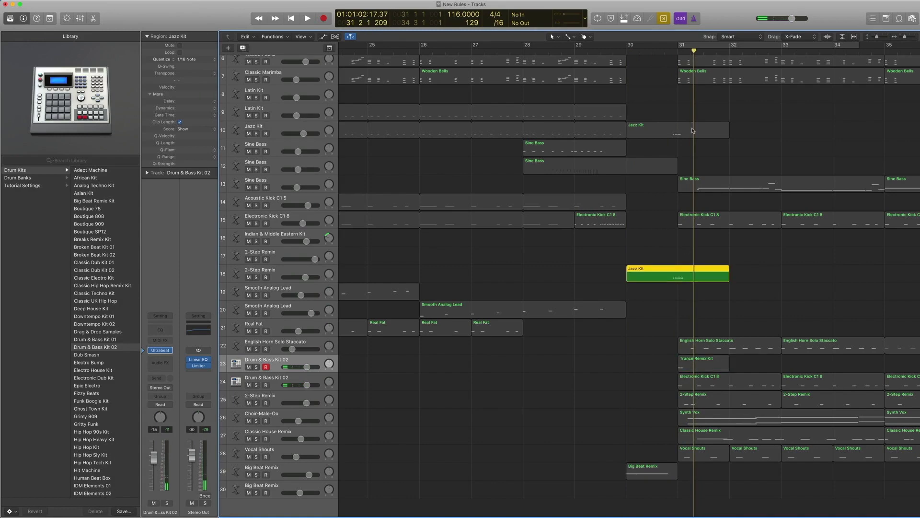
{"action": "left_click", "coordinate": [692, 130], "text": "shift"}
{"action": "left_click", "coordinate": [695, 364], "text": "shift"}
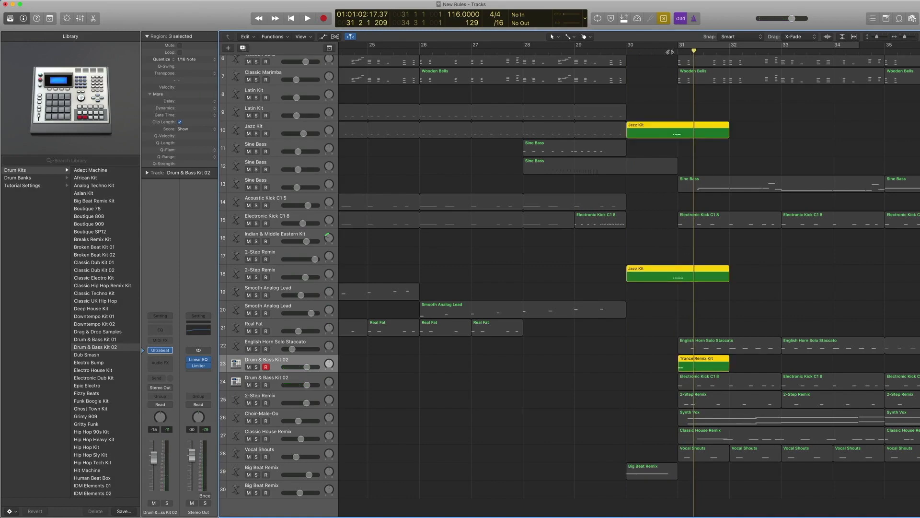
{"action": "key", "text": "space"}
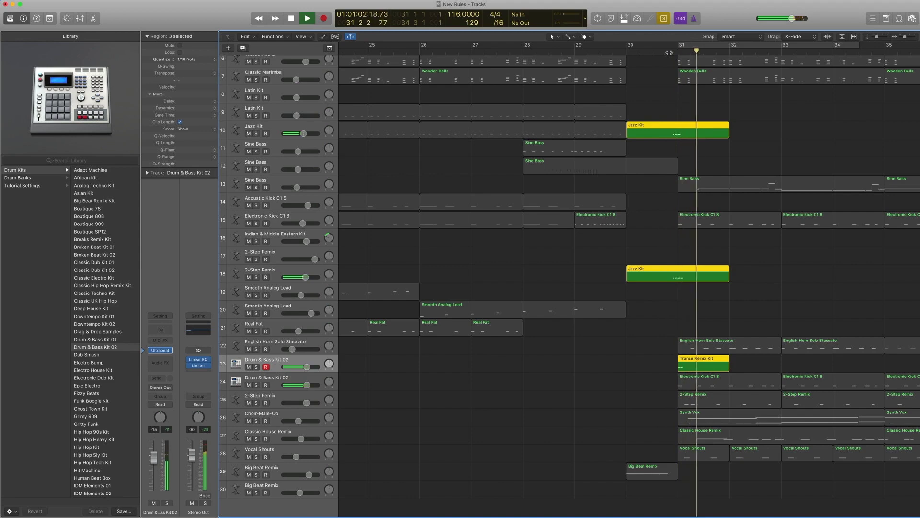
{"action": "key", "text": "space"}
Turn solo off and play the full arrangement's transition from just before bar 31.
{"action": "key", "text": "ctrl+s"}
{"action": "left_click", "coordinate": [668, 51]}
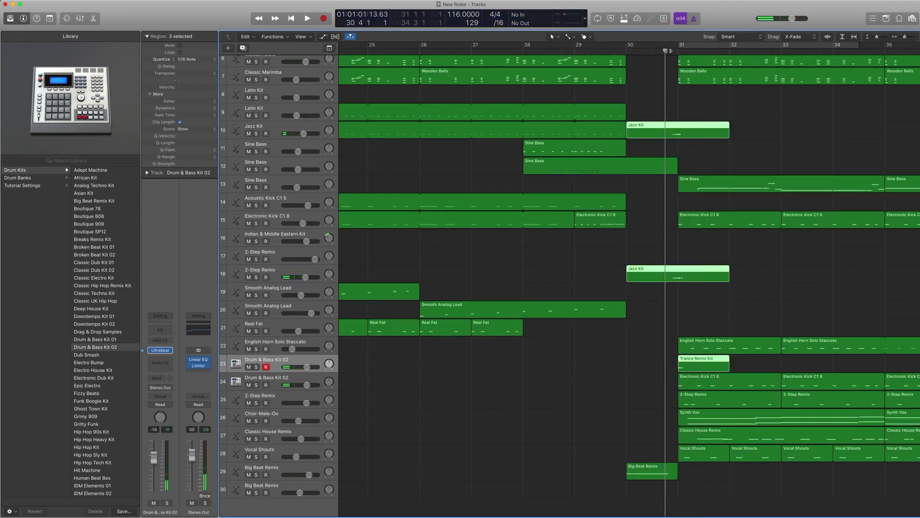
{"action": "key", "text": "space"}
{"action": "key", "text": "space"}
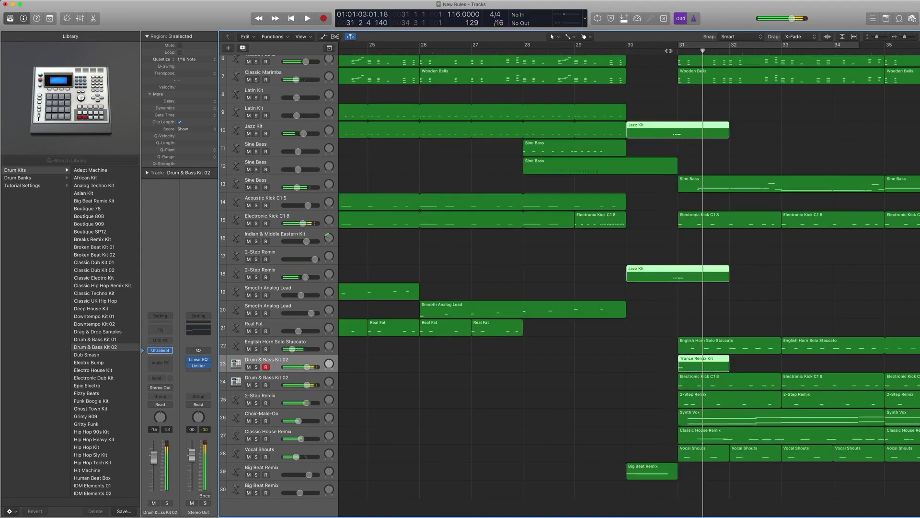
Select both Sine Bass regions on track 13 and show their notes in the Piano Roll.
{"action": "left_click", "coordinate": [647, 389], "text": "ctrl+alt"}
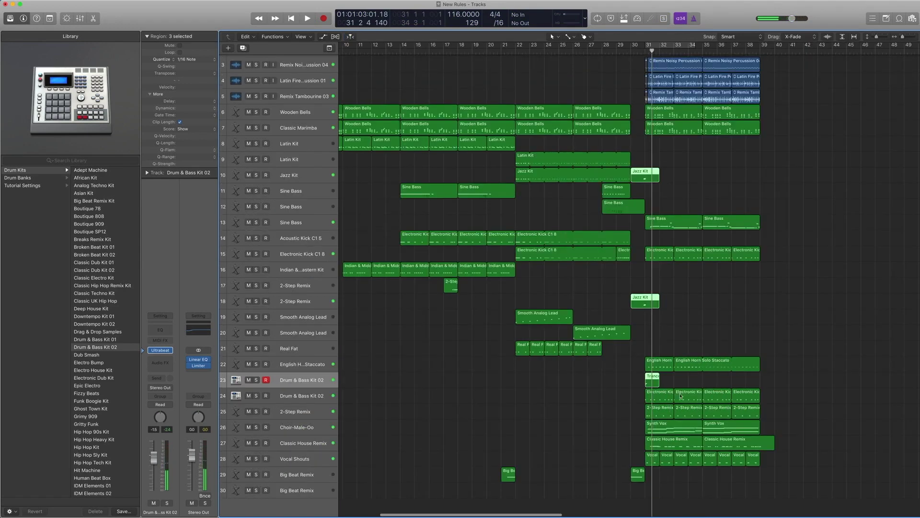
{"action": "left_click_drag", "start_coordinate": [804, 486], "coordinate": [561, 167]}
{"action": "left_click_drag", "start_coordinate": [824, 144], "coordinate": [522, 137]}
{"action": "left_click", "coordinate": [283, 127]}
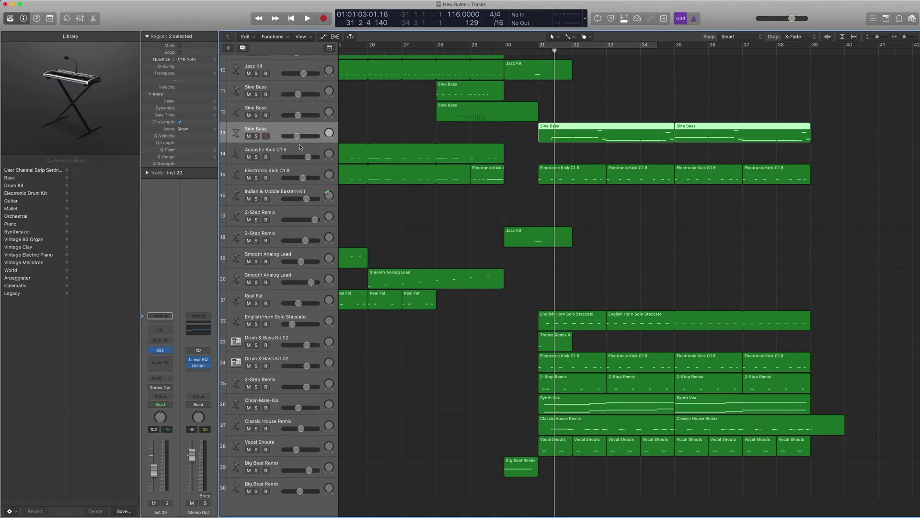
{"action": "double_click", "coordinate": [618, 130]}
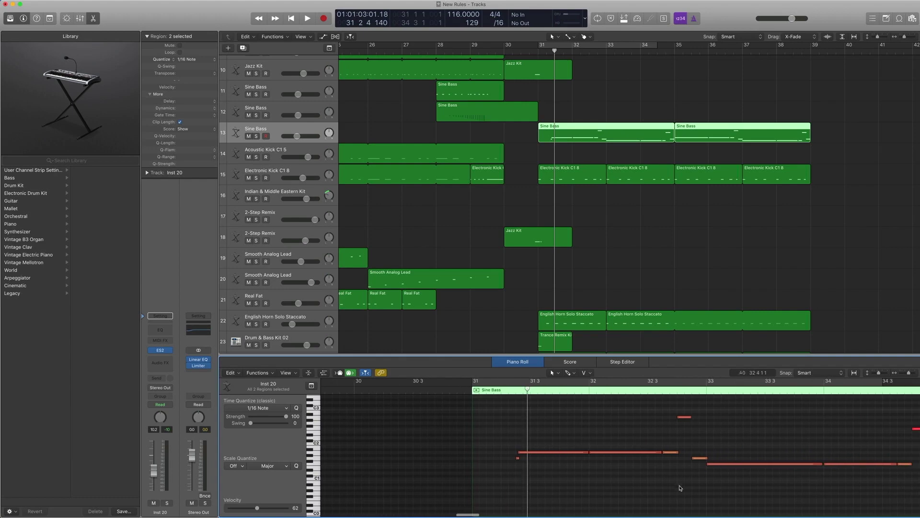
Listen to the two Sine Bass regions on track 13 in solo, and turn solo off.
{"action": "key", "text": "ctrl+s"}
{"action": "key", "text": "space"}
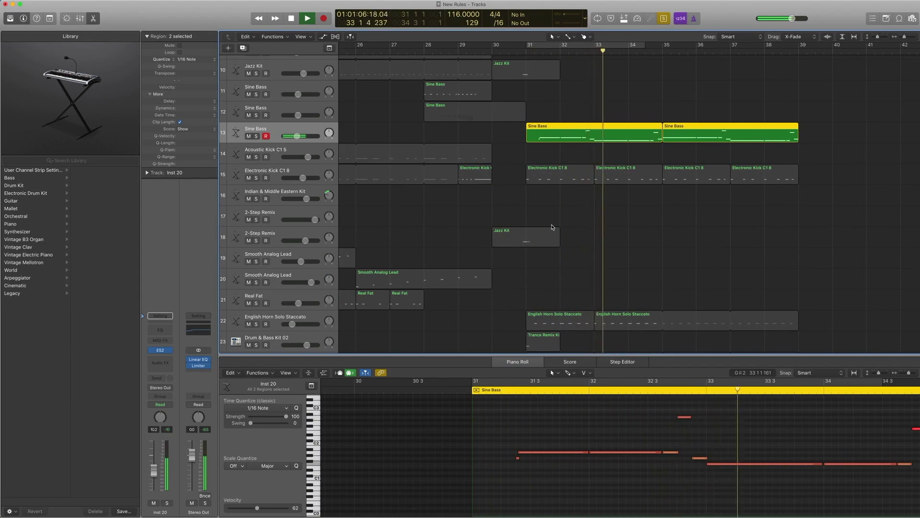
{"action": "key", "text": "space"}
{"action": "key", "text": "ctrl+s"}
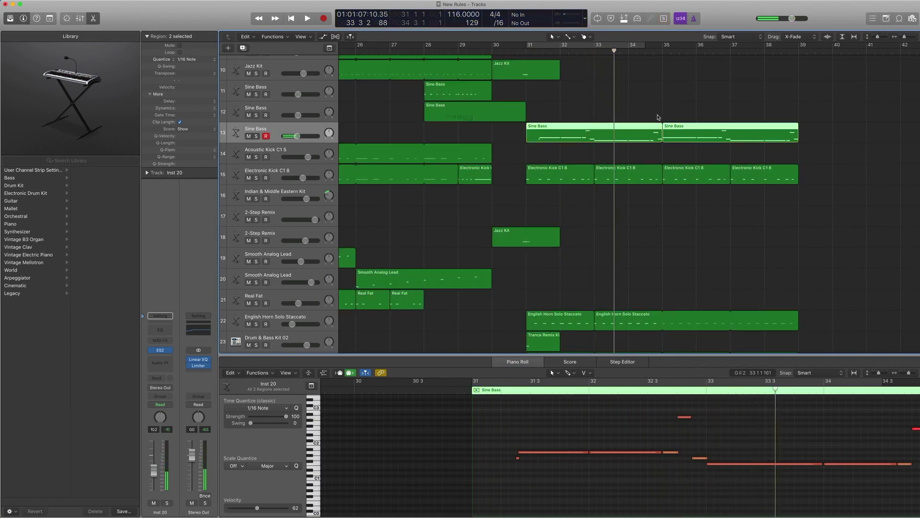
Listen to the four Electronic Kick C1 8 regions on track 15 in solo from bar 31, and turn solo off.
{"action": "left_click_drag", "start_coordinate": [821, 207], "coordinate": [525, 167]}
{"action": "key", "text": "ctrl+s"}
{"action": "left_click", "coordinate": [525, 52]}
{"action": "key", "text": "space"}
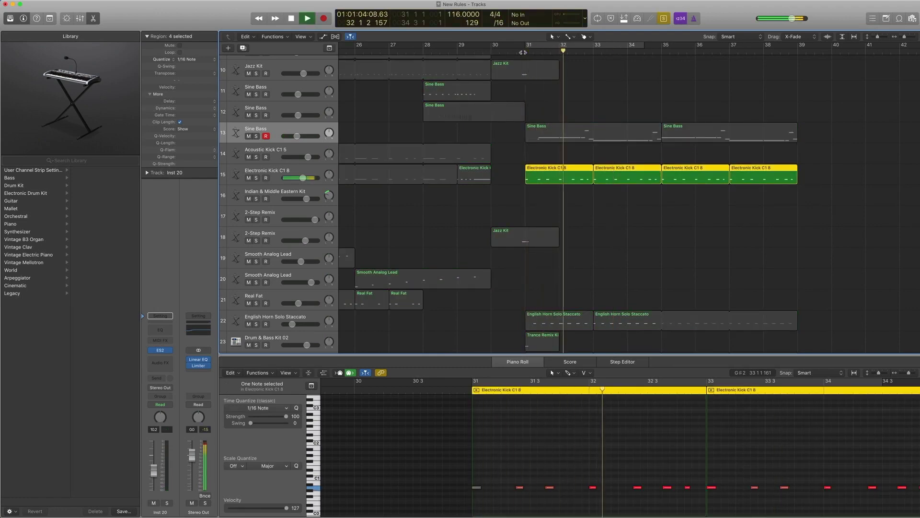
{"action": "key", "text": "space"}
{"action": "key", "text": "ctrl+s"}
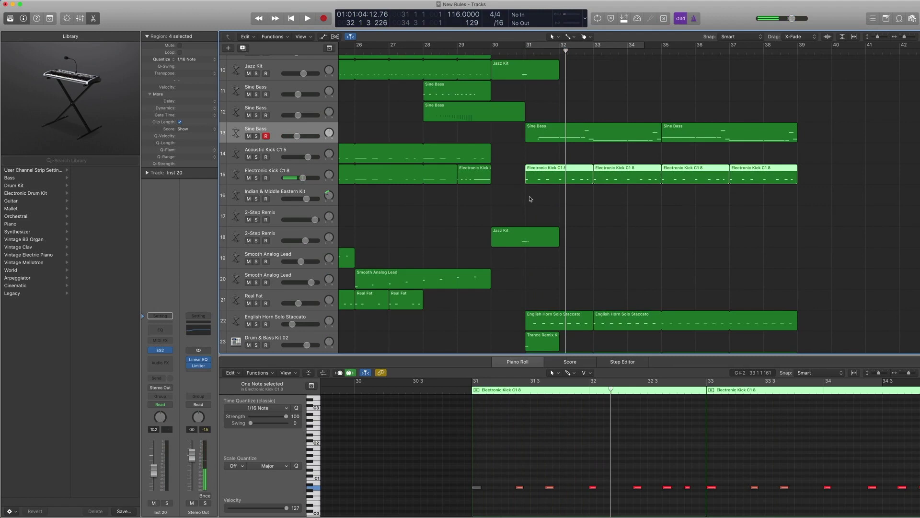
Solo the English Horn Solo Staccato regions on track 22 and listen to them.
{"action": "scroll", "coordinate": [530, 199], "scroll_direction": "down", "scroll_amount": 8}
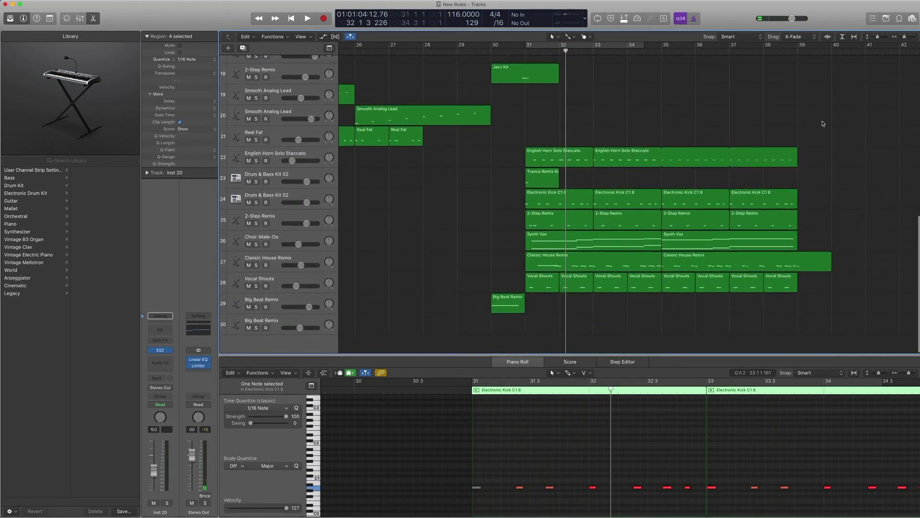
{"action": "left_click", "coordinate": [293, 155]}
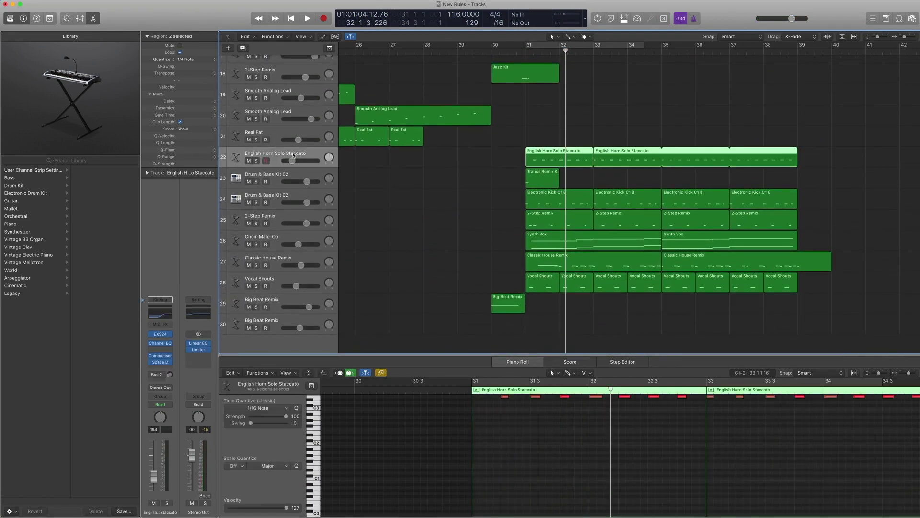
{"action": "key", "text": "ctrl+s"}
{"action": "key", "text": "shift+space"}
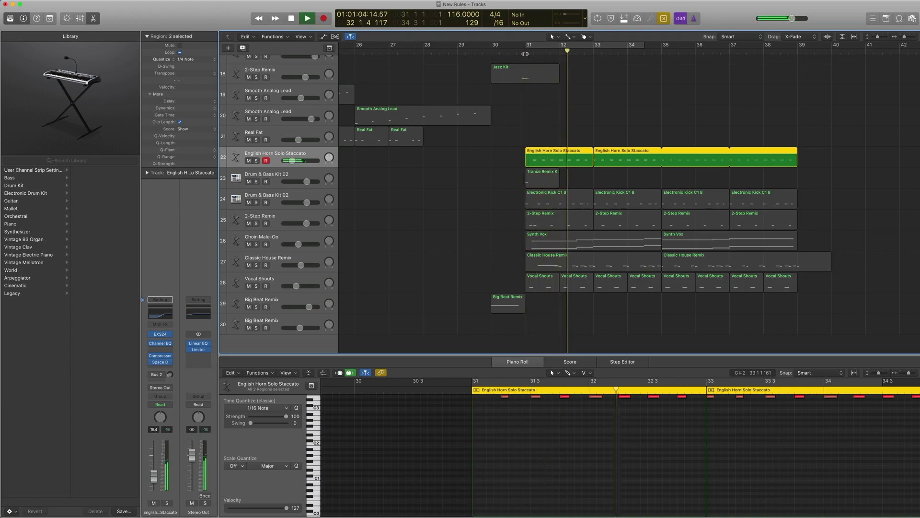
{"action": "key", "text": "space"}
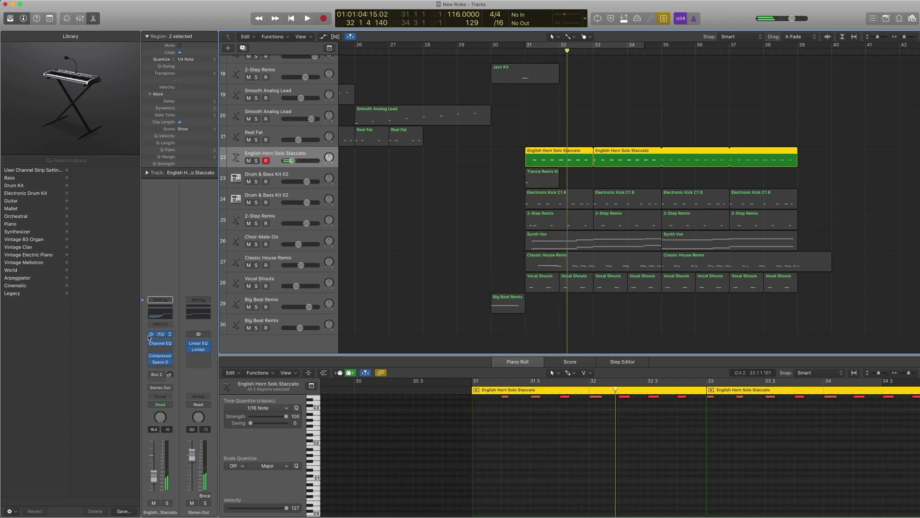
Show track 22's EXS24 instrument in the library and browse to the Orchestral Woodwinds sounds.
{"action": "left_click", "coordinate": [163, 336]}
{"action": "scroll", "coordinate": [72, 259], "scroll_direction": "left", "scroll_amount": 2}
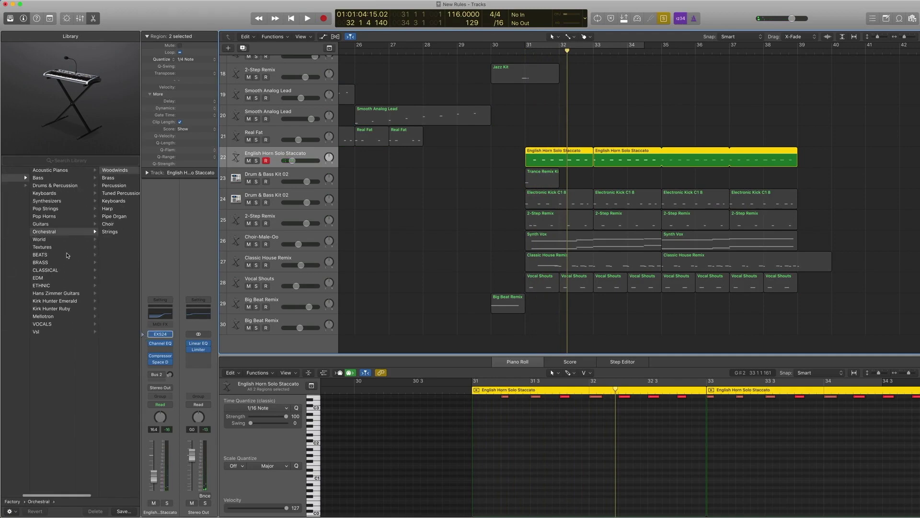
{"action": "scroll", "coordinate": [51, 237], "scroll_direction": "right", "scroll_amount": 6}
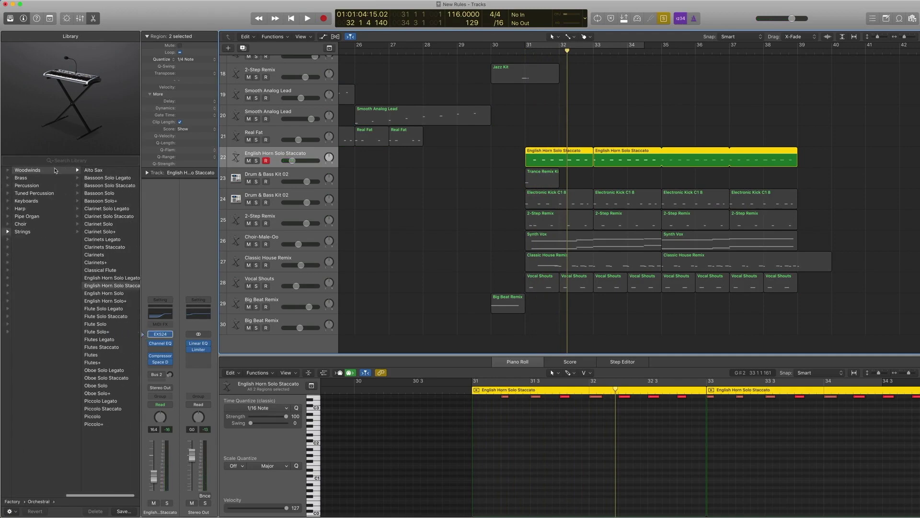
{"action": "scroll", "coordinate": [109, 287], "scroll_direction": "right", "scroll_amount": 1}
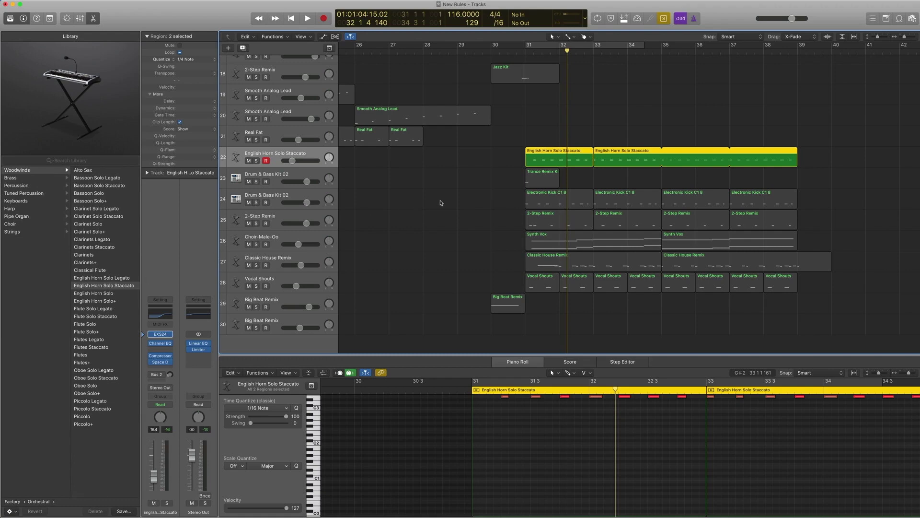
{"action": "scroll", "coordinate": [437, 210], "scroll_direction": "up", "scroll_amount": 1}
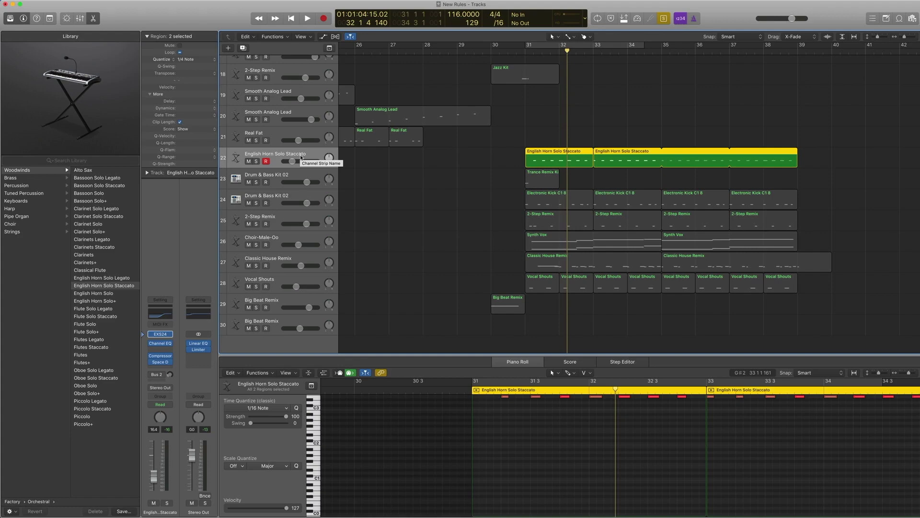
Bypass the Channel EQ, Compressor and Space Designer on track 22 and play the dry English horn.
{"action": "left_click", "coordinate": [151, 344]}
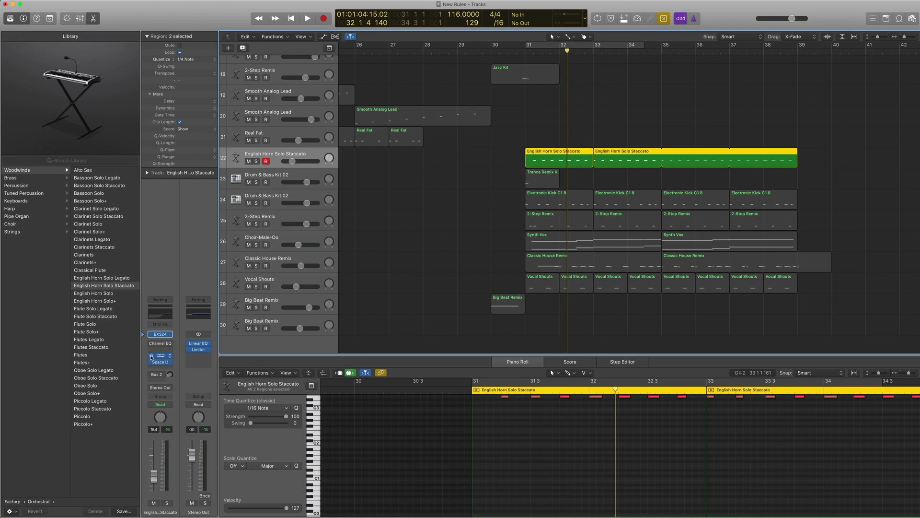
{"action": "left_click", "coordinate": [151, 356]}
{"action": "left_click", "coordinate": [151, 362]}
{"action": "key", "text": "space"}
{"action": "key", "text": "space"}
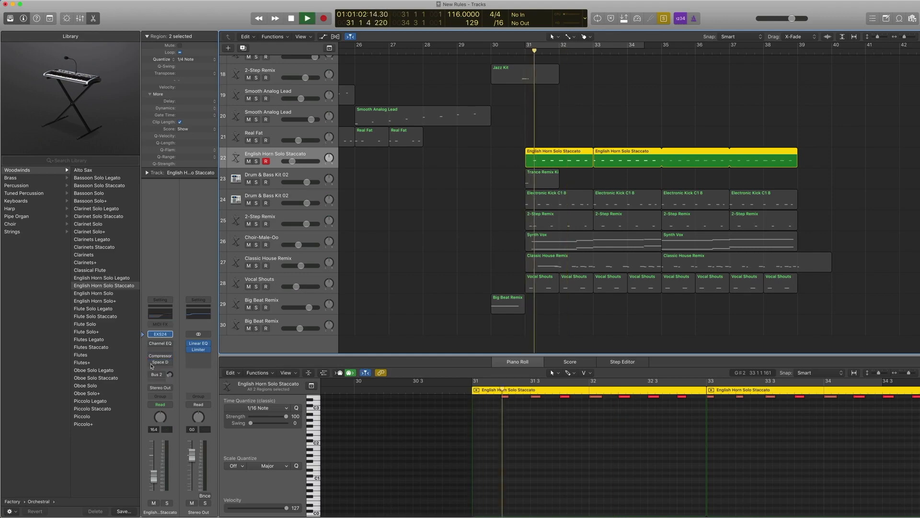
{"action": "key", "text": "space"}
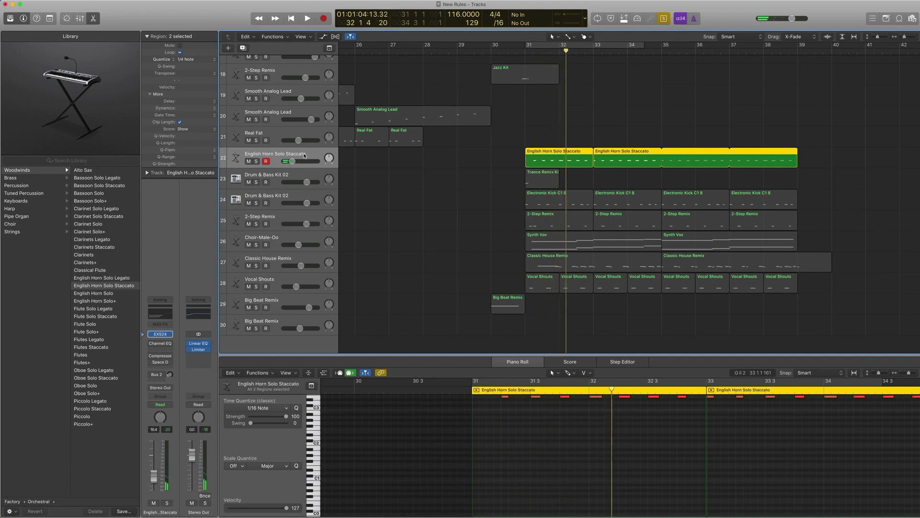
Re-enable track 22's Channel EQ, inspect its curve while playing from bar 31, and close the plug-in.
{"action": "mouse_move", "coordinate": [151, 346]}
{"action": "left_click", "coordinate": [161, 343]}
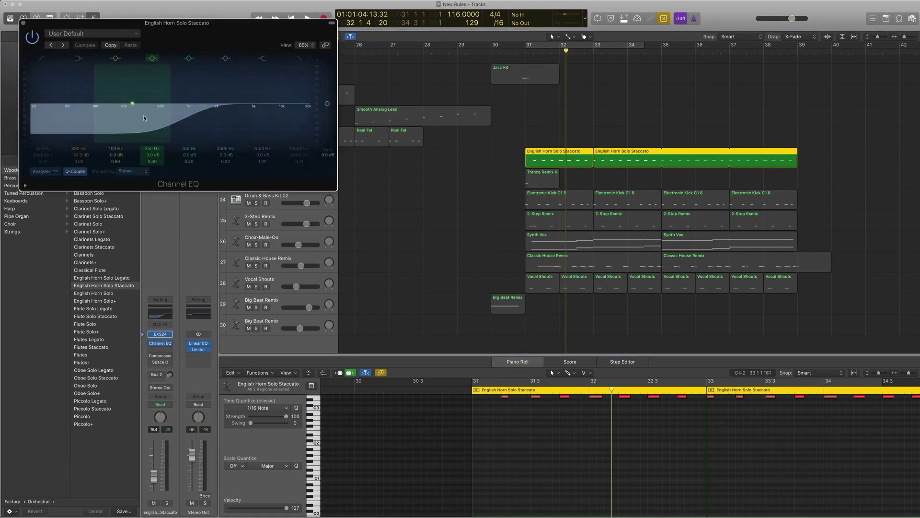
{"action": "left_click", "coordinate": [528, 53]}
{"action": "key", "text": "space"}
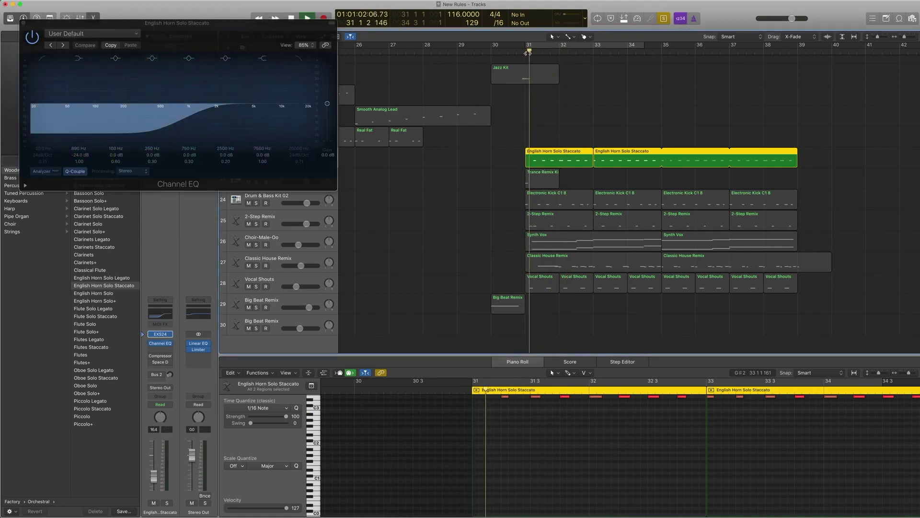
{"action": "key", "text": "space"}
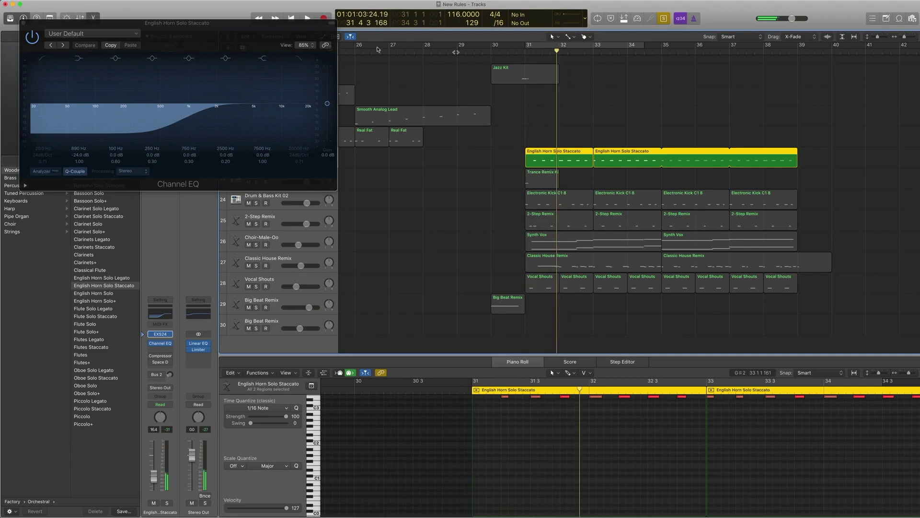
{"action": "left_click", "coordinate": [23, 24]}
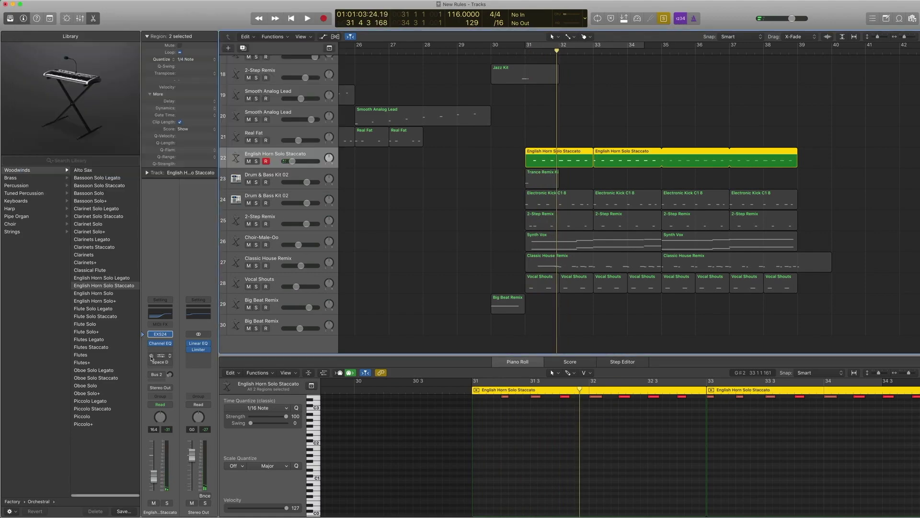
Re-enable and open track 22's Compressor, look through its Drums presets around VCA Snare, and close the plug-in.
{"action": "left_click", "coordinate": [162, 357]}
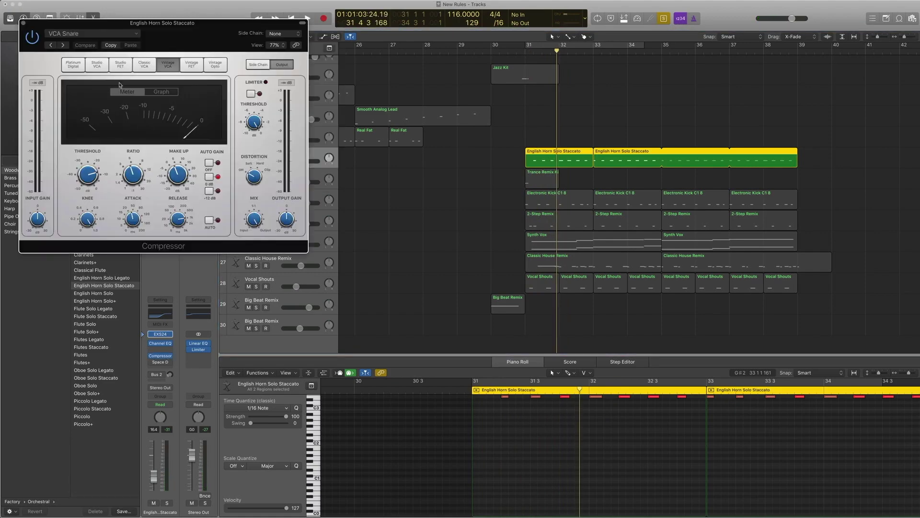
{"action": "left_click", "coordinate": [85, 38]}
{"action": "mouse_move", "coordinate": [85, 157]}
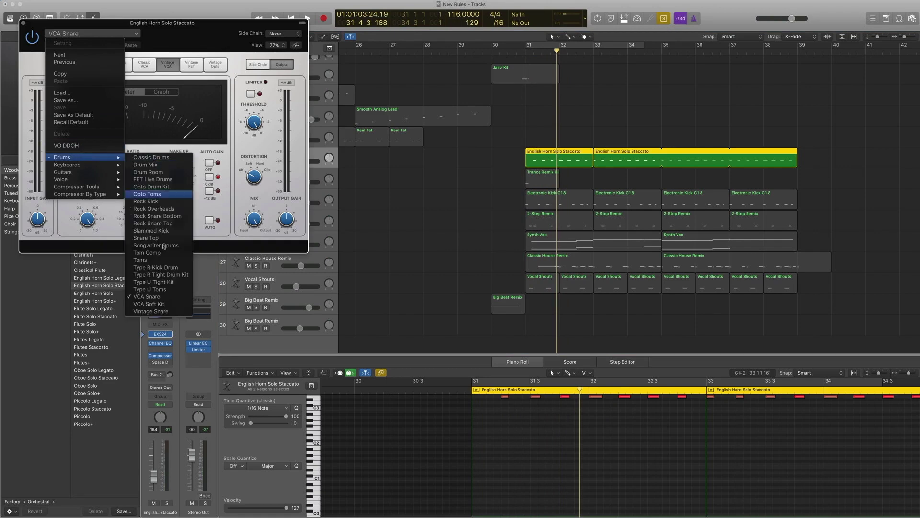
{"action": "left_click", "coordinate": [23, 23]}
{"action": "left_click", "coordinate": [23, 23]}
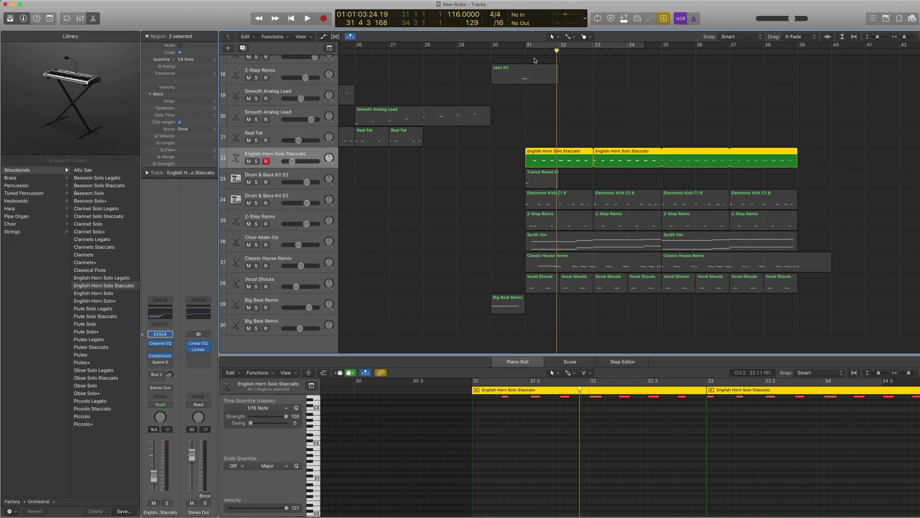
Play the English horn with compression from bar 31, stop, and return the playhead to bar 31.
{"action": "key", "text": "space"}
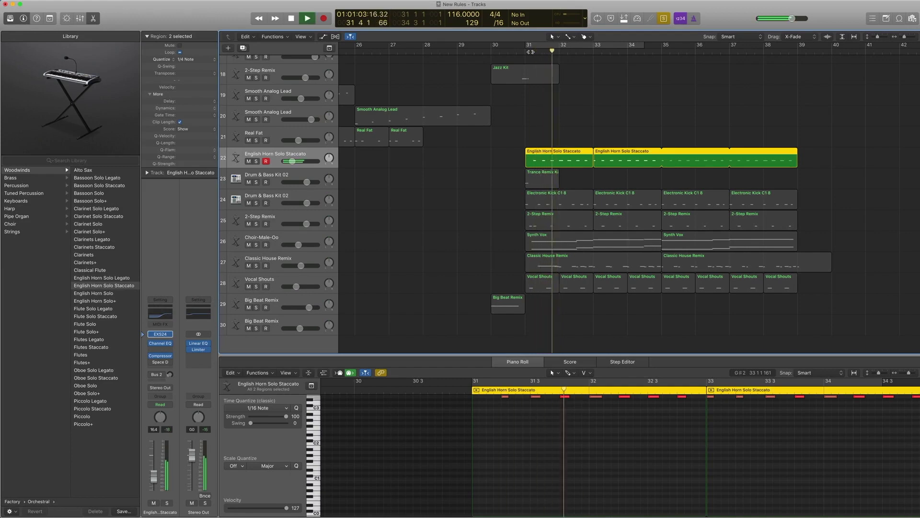
{"action": "key", "text": "space"}
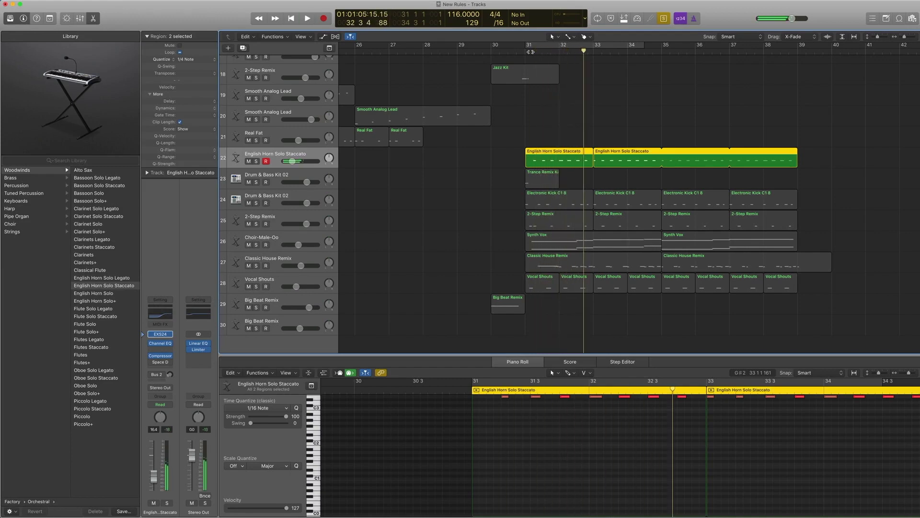
{"action": "key", "text": "comma"}
{"action": "key", "text": "comma"}
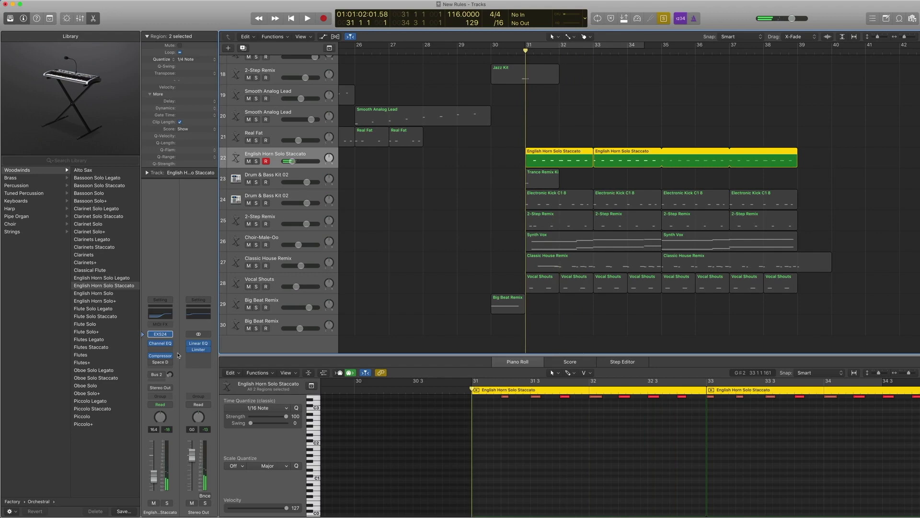
Re-enable and open track 22's Space Designer, play the English horn with the 1.4s Bright Hall reverb, and close the plug-in.
{"action": "mouse_move", "coordinate": [154, 363]}
{"action": "left_click", "coordinate": [161, 363]}
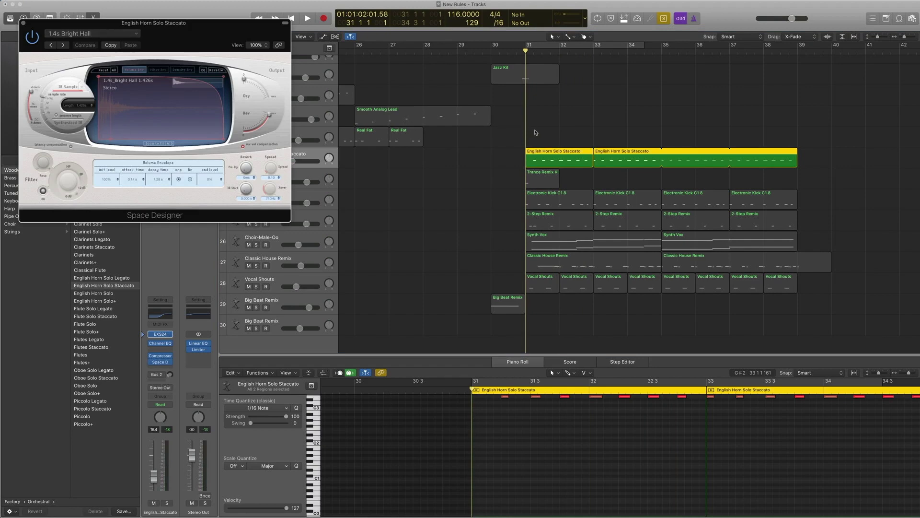
{"action": "key", "text": "space"}
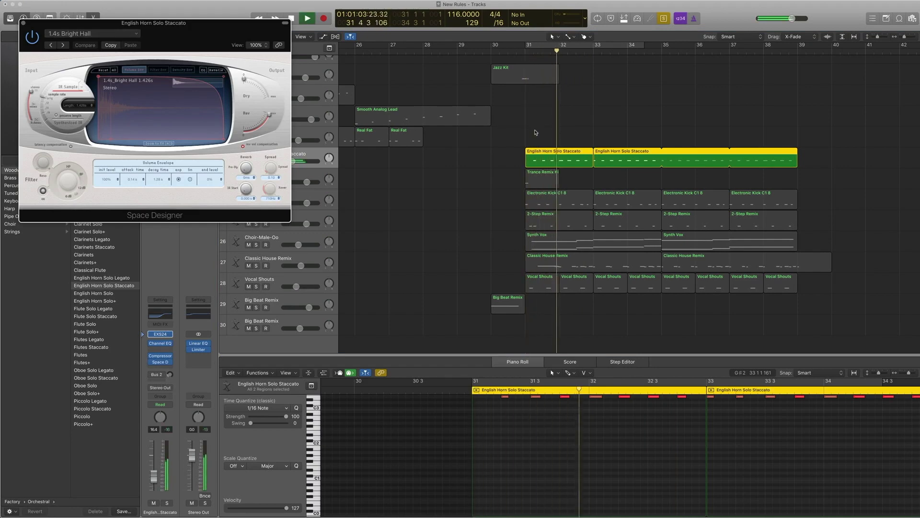
{"action": "key", "text": "space"}
{"action": "left_click", "coordinate": [25, 24]}
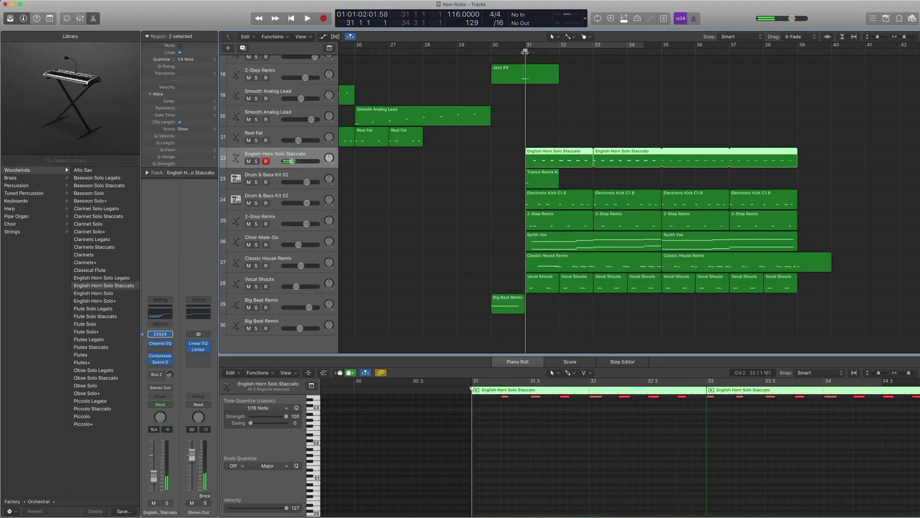
Play the full arrangement without solo from bar 31, stop, and return the playhead to bar 31.
{"action": "key", "text": "space"}
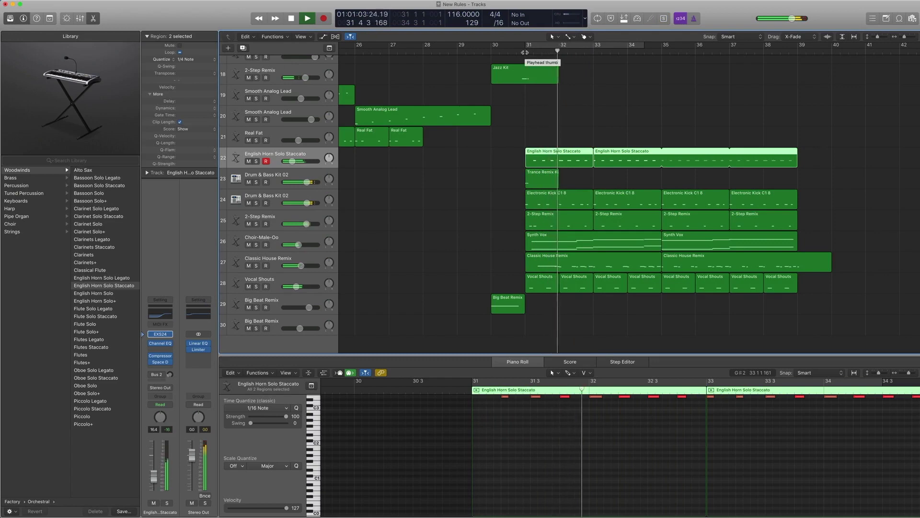
{"action": "key", "text": "space"}
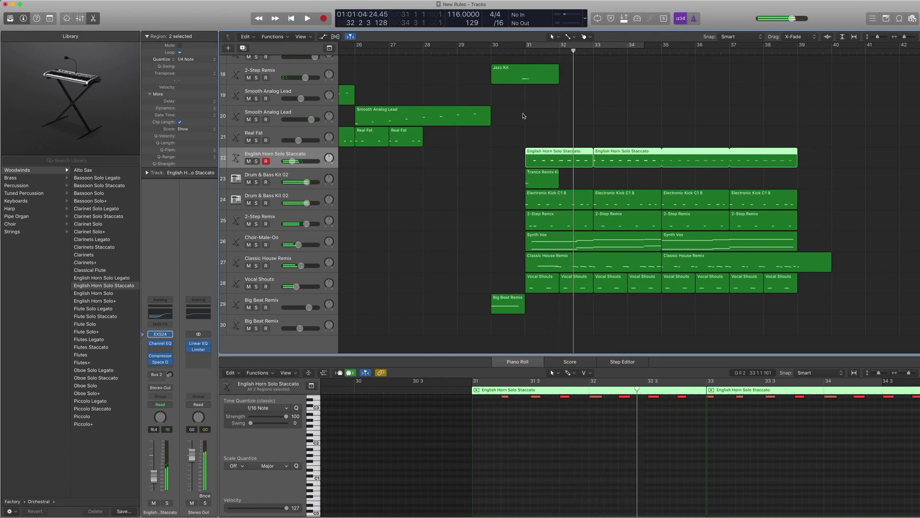
{"action": "key", "text": "comma"}
{"action": "key", "text": "comma"}
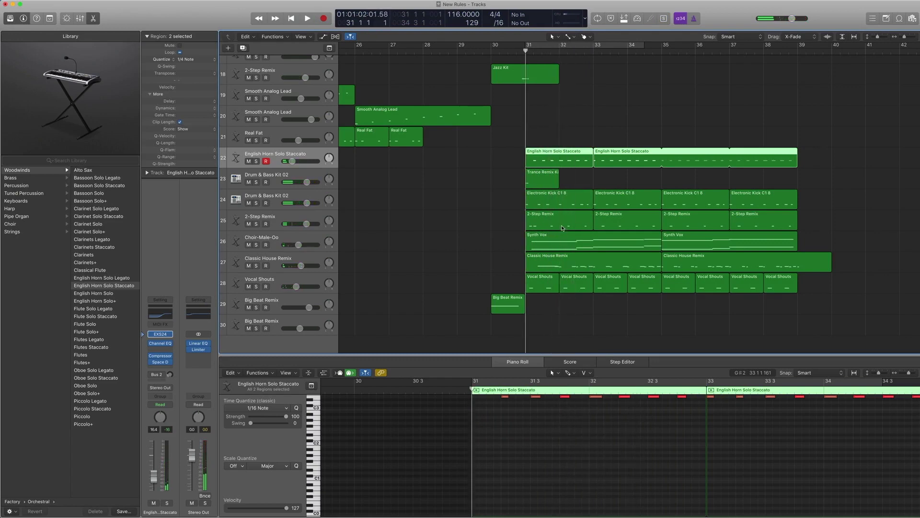
Select track 24's Electronic Kick regions and show its Ultrabeat Drum & Bass Kit 02 in the library's drum kits.
{"action": "left_click", "coordinate": [554, 206]}
{"action": "left_click", "coordinate": [322, 193]}
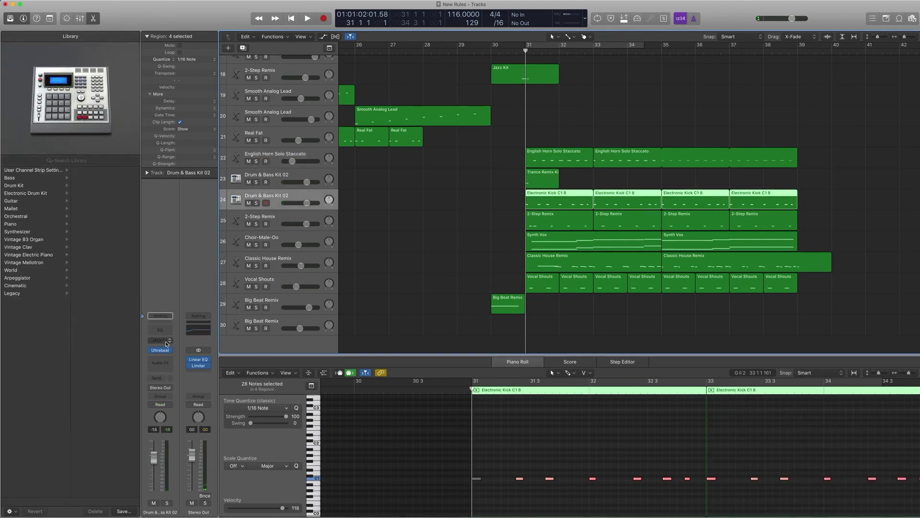
{"action": "left_click", "coordinate": [144, 351]}
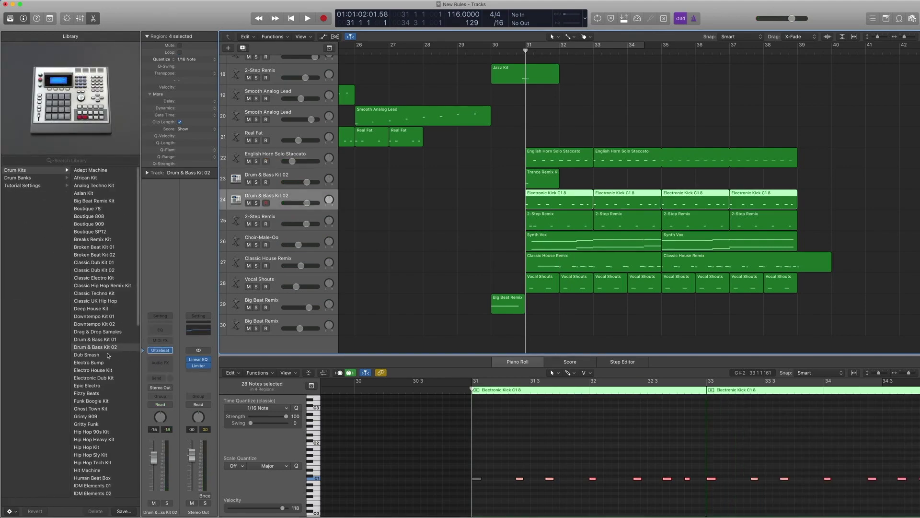
Solo the Electronic Kick regions on track 24, listen to them from bar 31, and turn solo off.
{"action": "key", "text": "ctrl+s"}
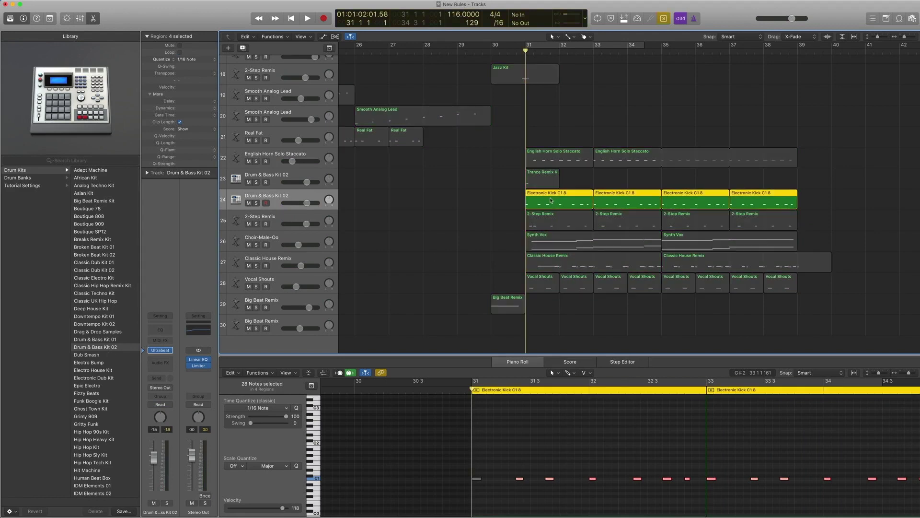
{"action": "key", "text": "space"}
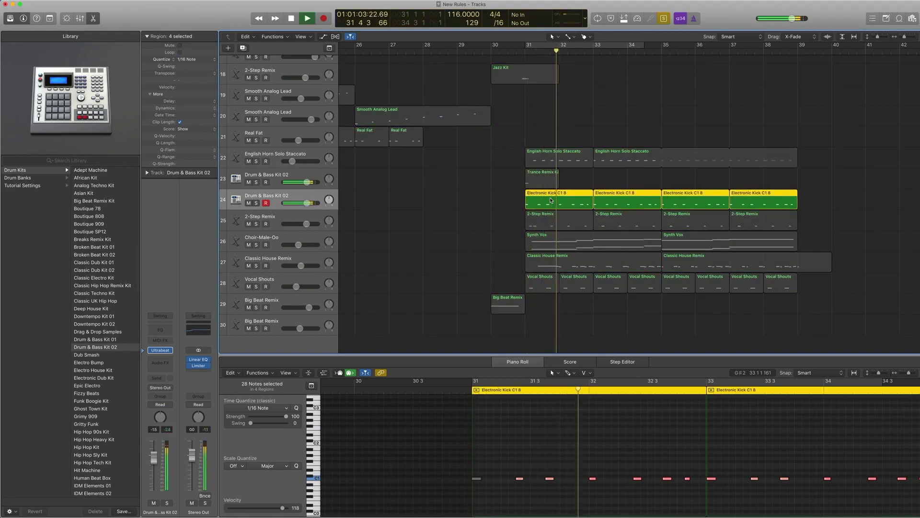
{"action": "key", "text": "space"}
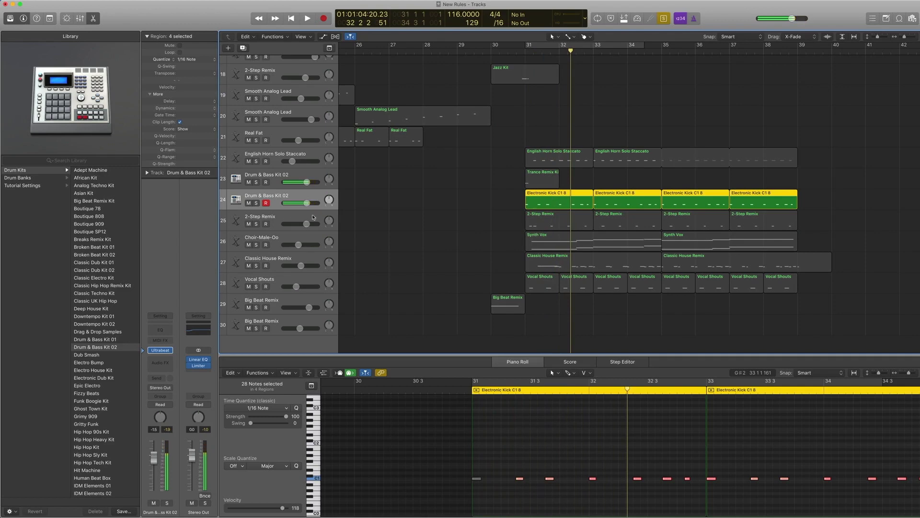
{"action": "key", "text": "ctrl+s"}
Solo the 2-Step Remix regions on track 25 and listen to them from bar 31.
{"action": "left_click", "coordinate": [287, 216]}
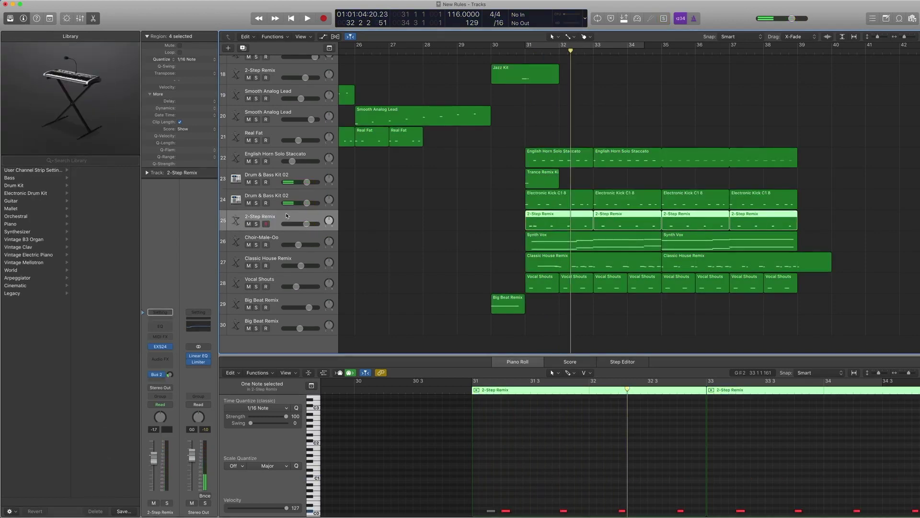
{"action": "key", "text": "ctrl+s"}
{"action": "key", "text": "comma"}
{"action": "key", "text": "space"}
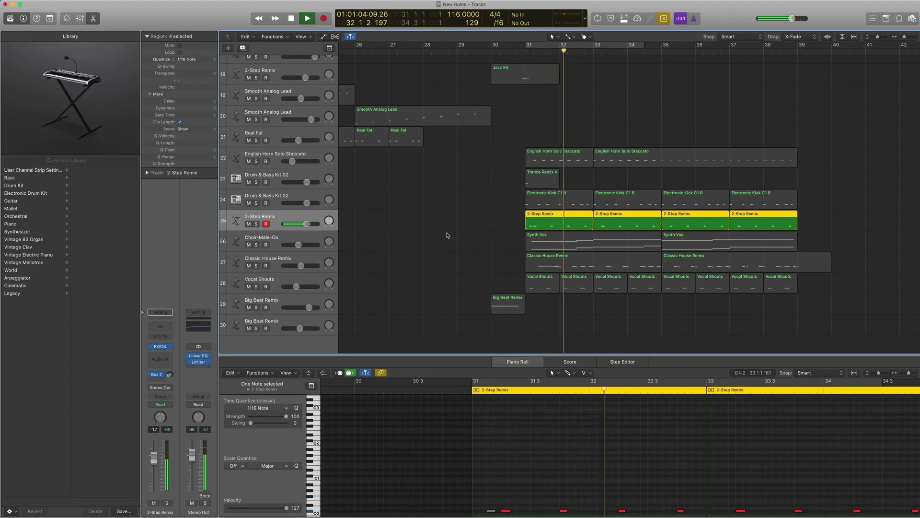
{"action": "key", "text": "space"}
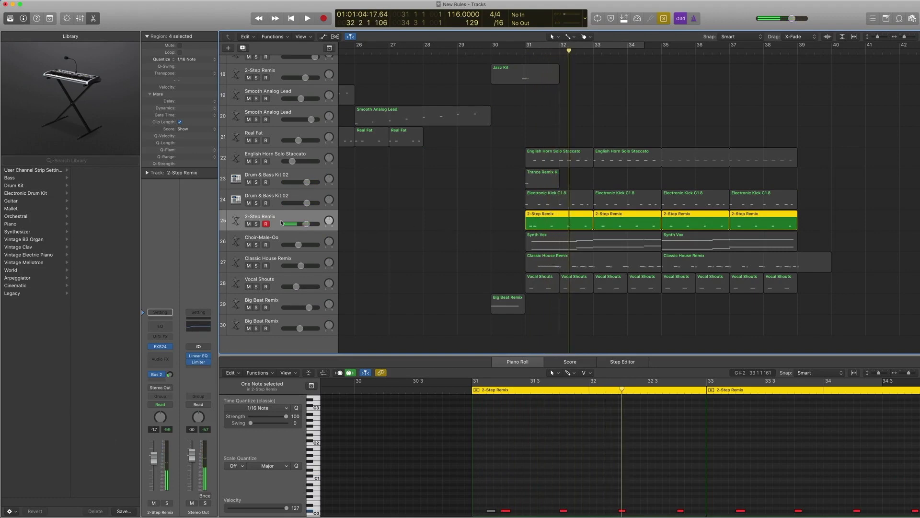
Browse the library to the Electronic Drum Kits to show track 25's EXS24 2-Step Remix sound.
{"action": "left_click", "coordinate": [19, 185]}
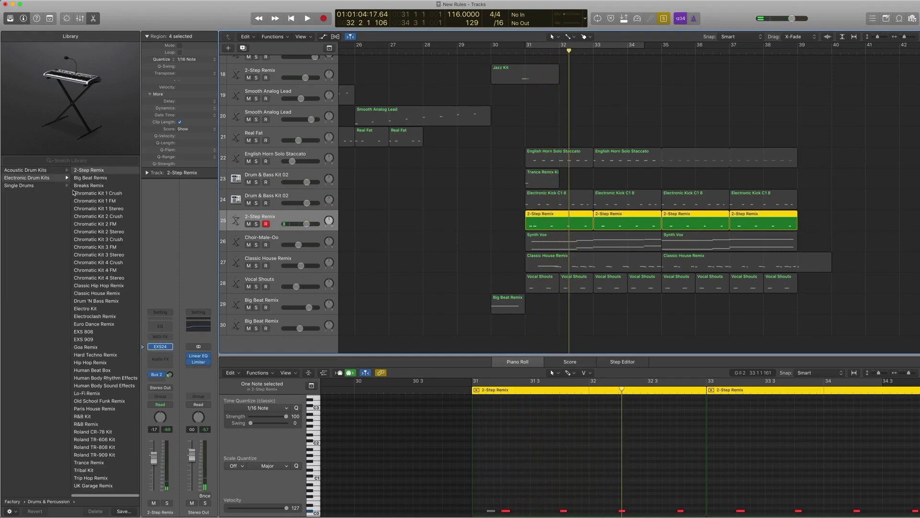
{"action": "left_click", "coordinate": [96, 179]}
{"action": "scroll", "coordinate": [425, 257], "scroll_direction": "down", "scroll_amount": 1}
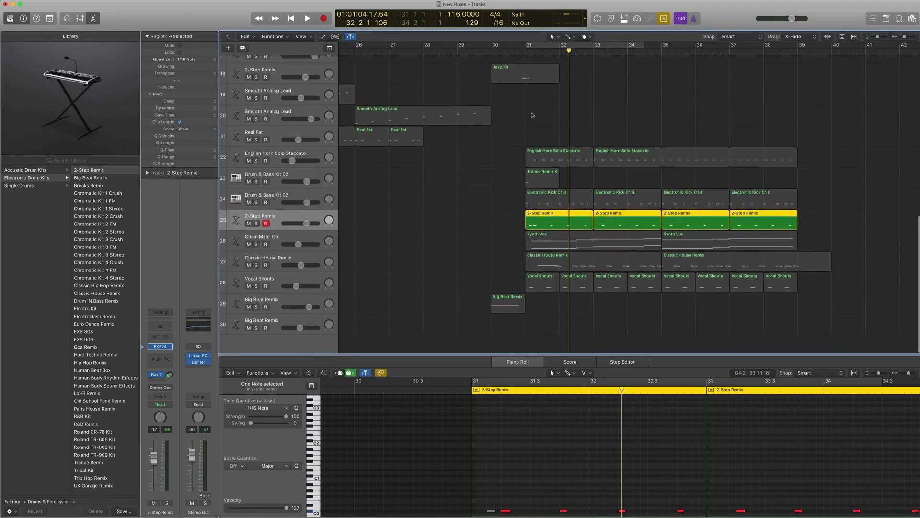
Replay the soloed 2-Step Remix regions from bar 31 and turn solo off.
{"action": "left_click", "coordinate": [525, 54]}
{"action": "key", "text": "space"}
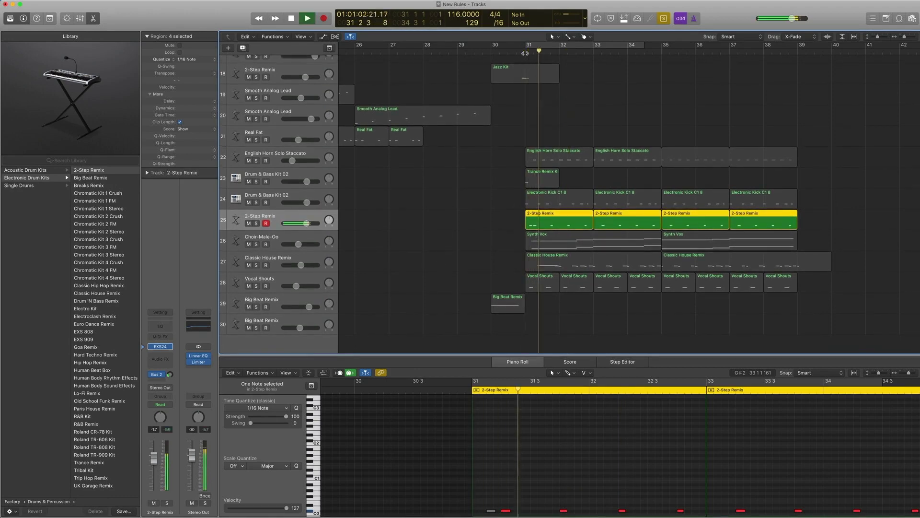
{"action": "key", "text": "space"}
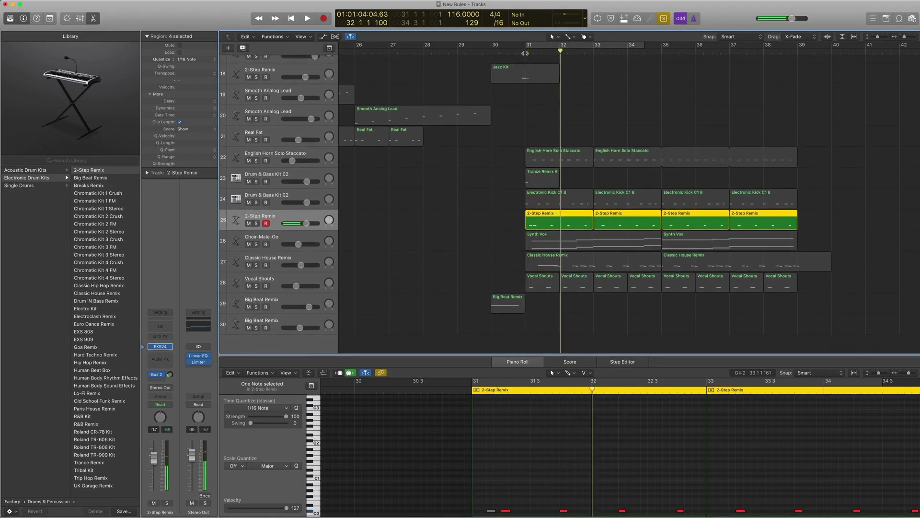
{"action": "key", "text": "ctrl+s"}
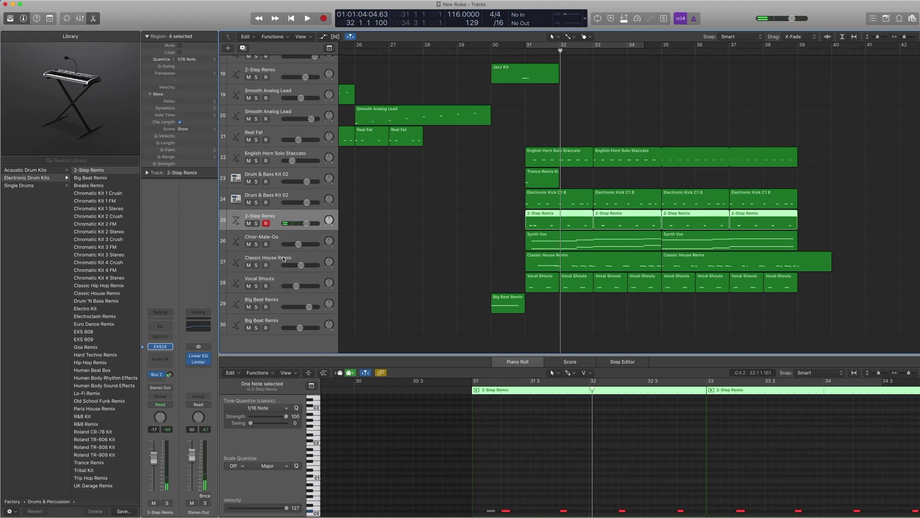
Inspect the Choir-Male-Oo preset in track 26's Alchemy instrument and close the plug-in.
{"action": "left_click", "coordinate": [280, 237]}
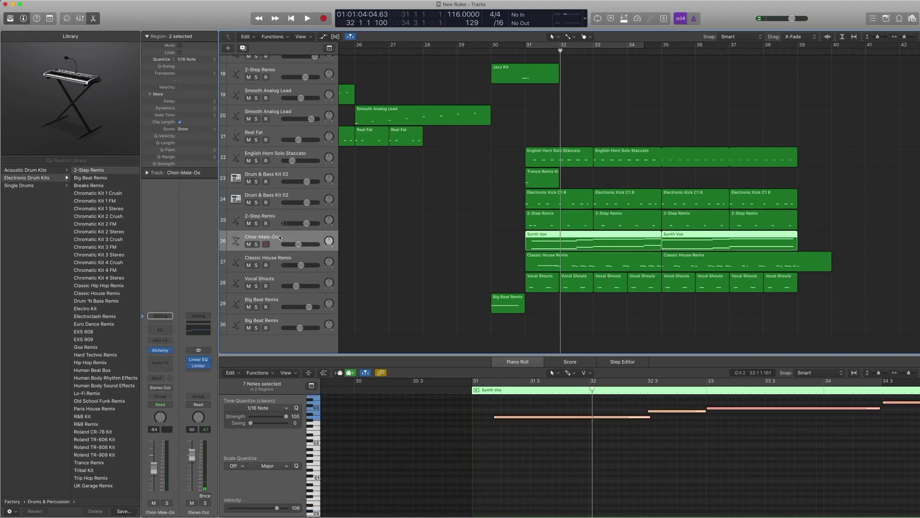
{"action": "left_click", "coordinate": [160, 351]}
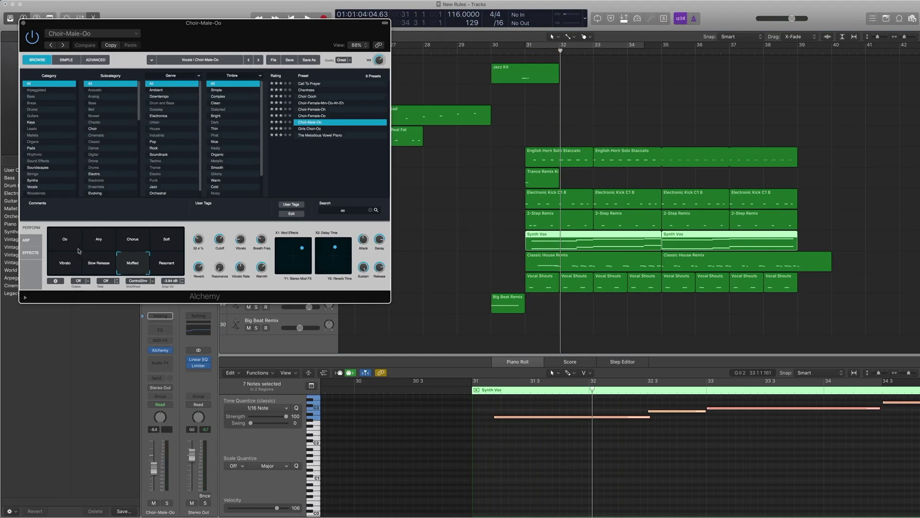
{"action": "left_click", "coordinate": [24, 23]}
Solo the Synth Vox regions on track 26 and listen to them from bar 31.
{"action": "key", "text": "ctrl+s"}
{"action": "left_click", "coordinate": [526, 53]}
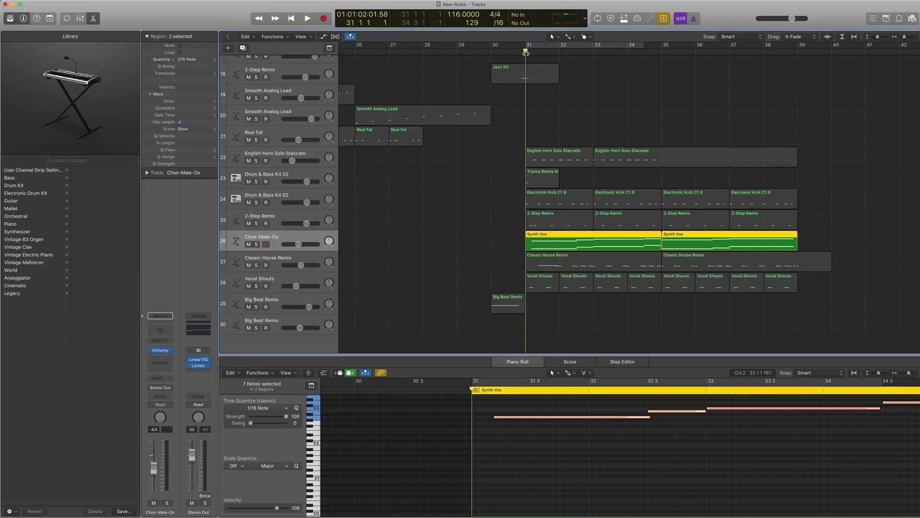
{"action": "key", "text": "space"}
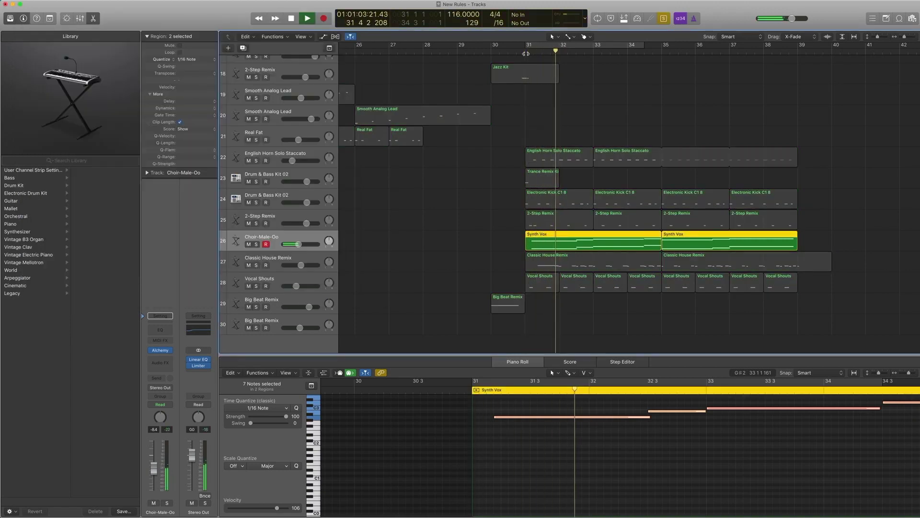
{"action": "scroll", "coordinate": [562, 205], "scroll_direction": "up", "scroll_amount": 2}
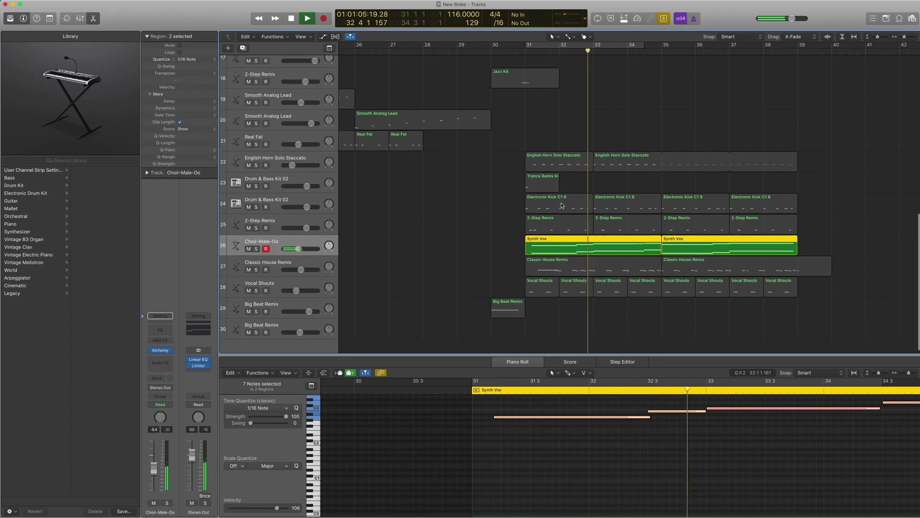
{"action": "scroll", "coordinate": [561, 206], "scroll_direction": "down", "scroll_amount": 2}
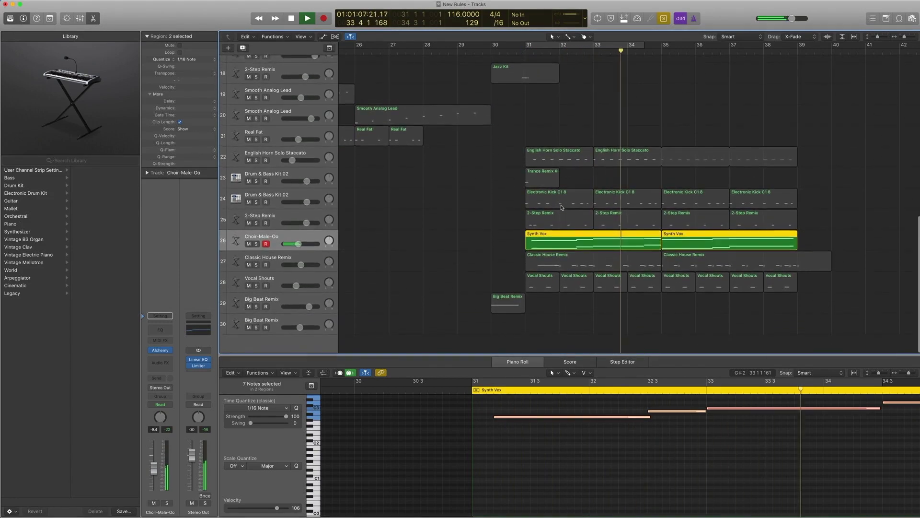
{"action": "key", "text": "space"}
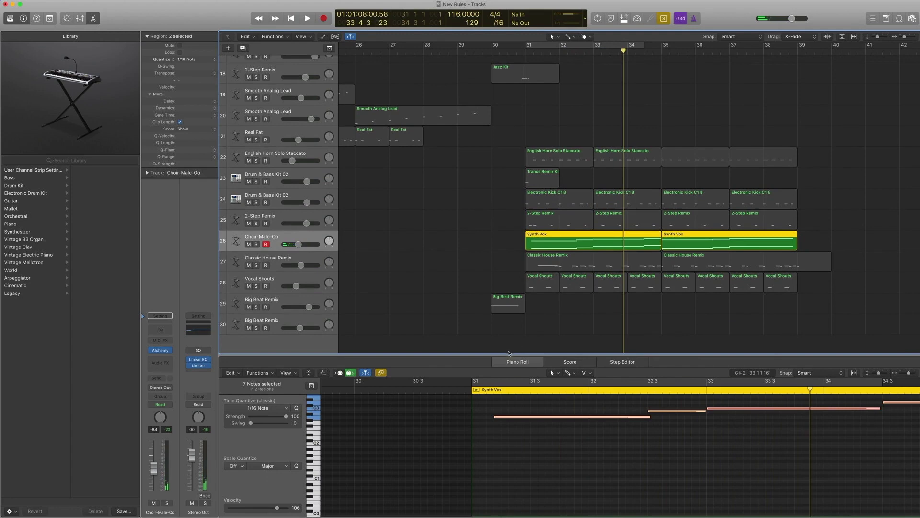
Hide the Piano Roll, select all regions on tracks 22 to 28, and play them soloed together from bar 31.
{"action": "key", "text": "p"}
{"action": "left_click_drag", "start_coordinate": [835, 451], "coordinate": [538, 302]}
{"action": "left_click", "coordinate": [526, 48]}
{"action": "key", "text": "space"}
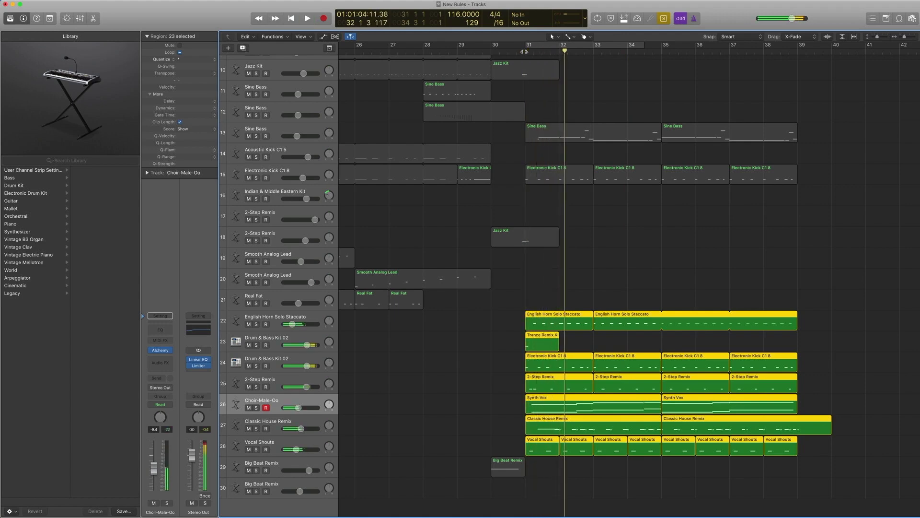
{"action": "left_click", "coordinate": [524, 50]}
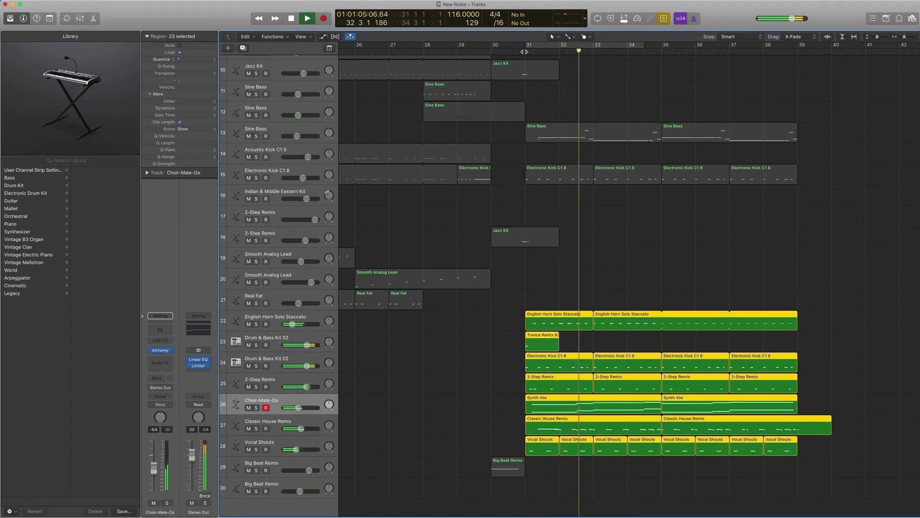
{"action": "key", "text": "space"}
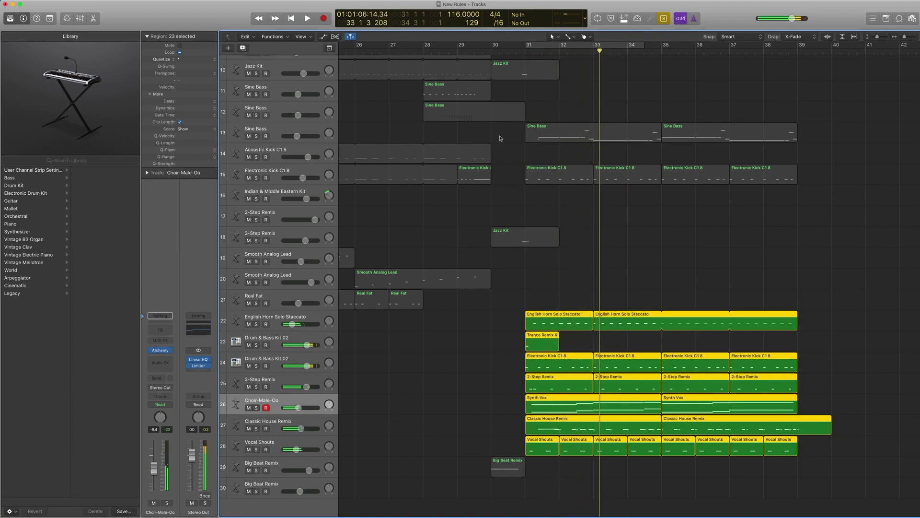
Solo the Classic House Remix regions on track 27 and listen to them from bar 31.
{"action": "key", "text": "ctrl+s"}
{"action": "left_click", "coordinate": [290, 423]}
{"action": "key", "text": "ctrl+s"}
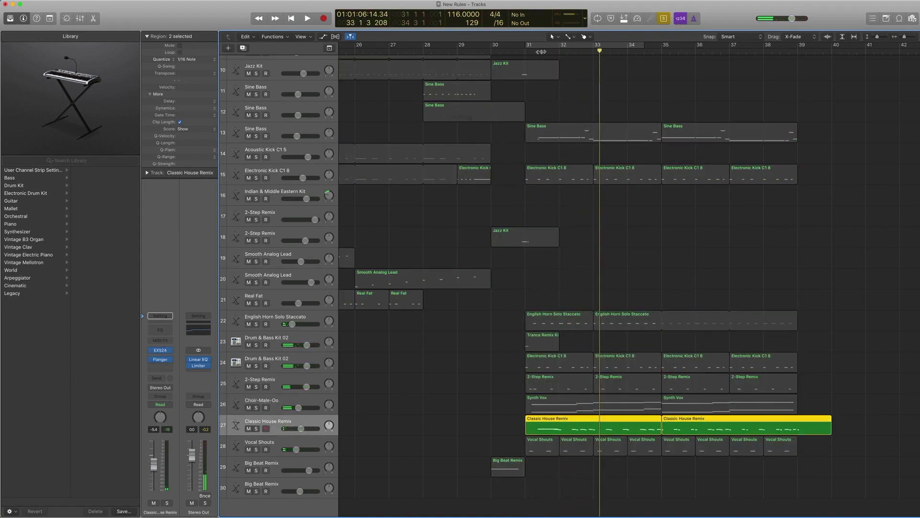
{"action": "double_click", "coordinate": [535, 53]}
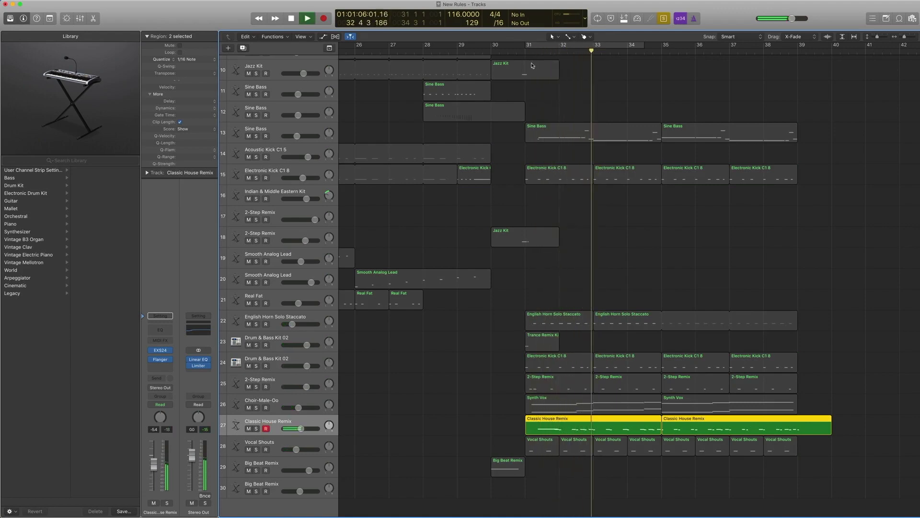
{"action": "key", "text": "space"}
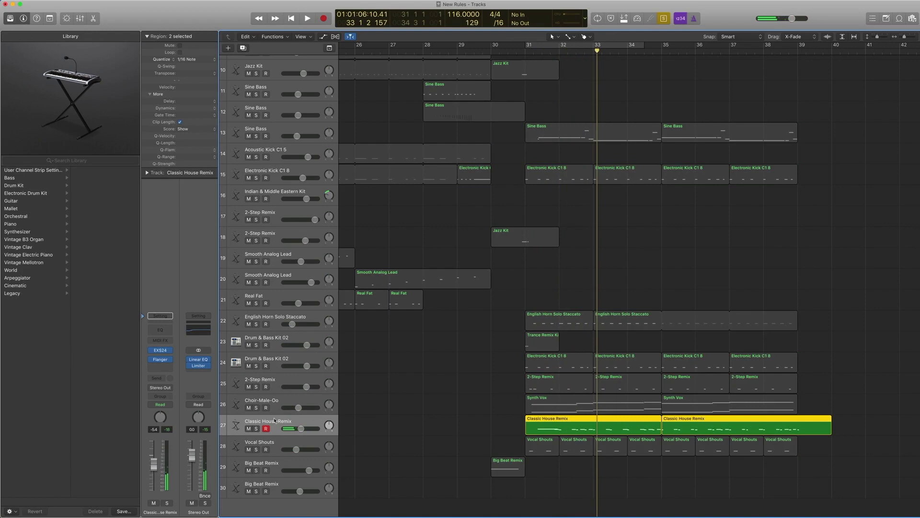
Inspect the Classic House Remix preset of track 27's EXS24 sampler within the Library's Drums & Percussion category.
{"action": "left_click", "coordinate": [144, 350]}
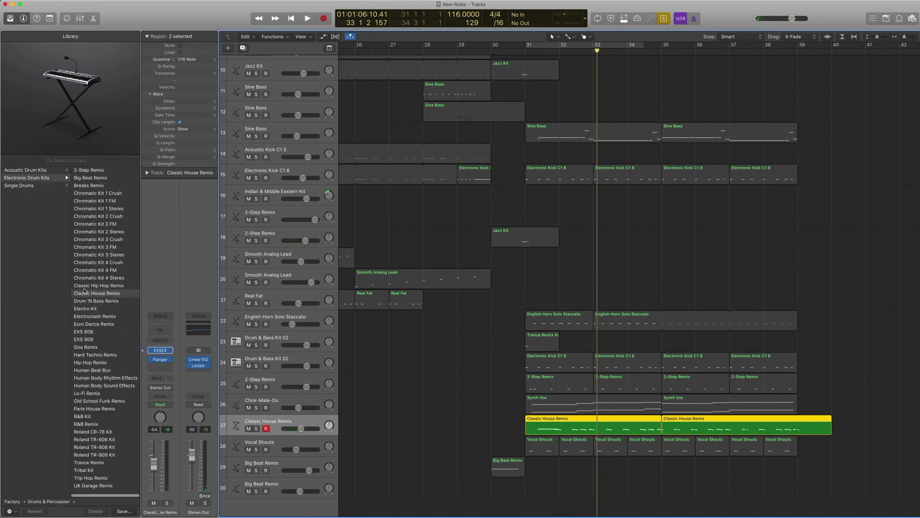
{"action": "scroll", "coordinate": [89, 295], "scroll_direction": "left", "scroll_amount": 5}
{"action": "scroll", "coordinate": [79, 263], "scroll_direction": "left", "scroll_amount": 2}
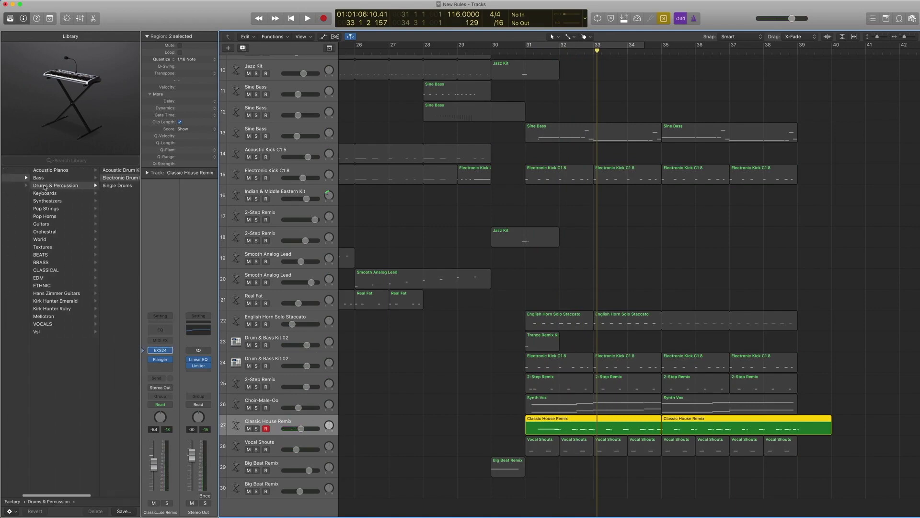
{"action": "scroll", "coordinate": [46, 190], "scroll_direction": "right", "scroll_amount": 5}
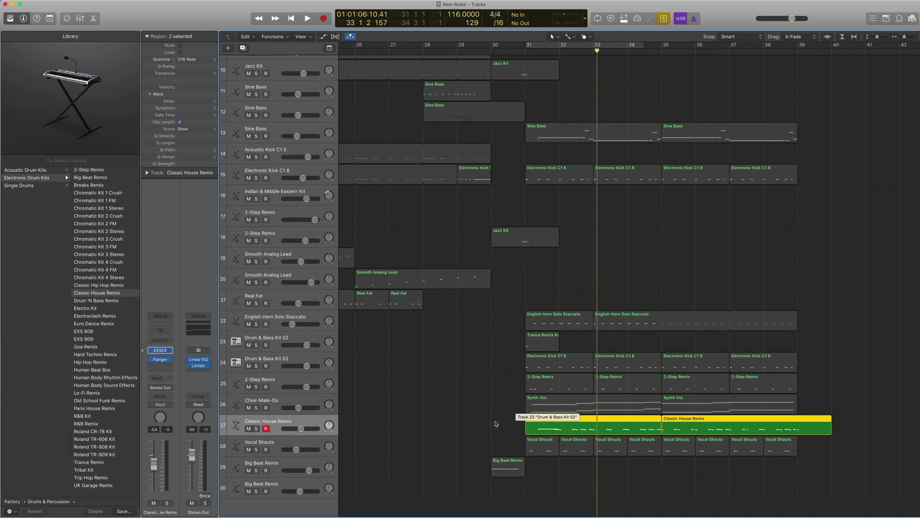
Show the first Classic House Remix region's notes in the Piano Roll and play it from bar 31.
{"action": "key", "text": "comma"}
{"action": "key", "text": "comma"}
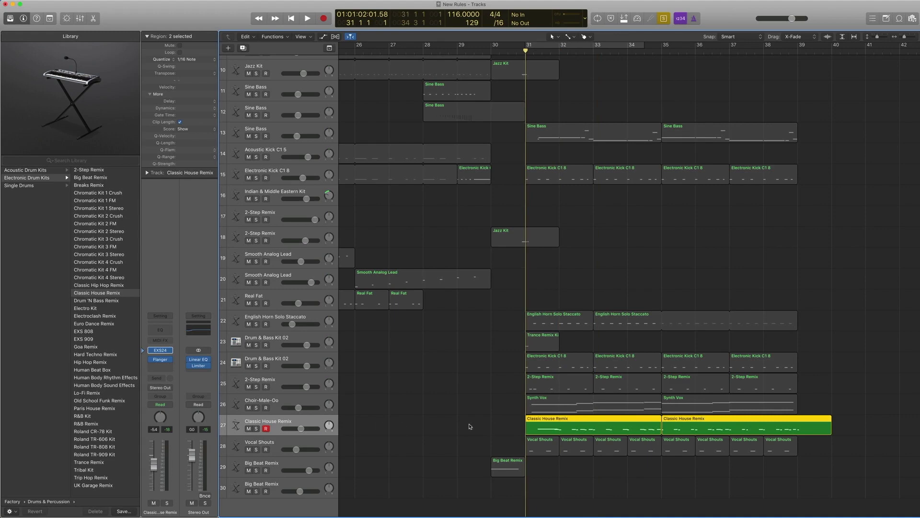
{"action": "left_click", "coordinate": [469, 426]}
{"action": "left_click", "coordinate": [597, 432]}
{"action": "double_click", "coordinate": [597, 431]}
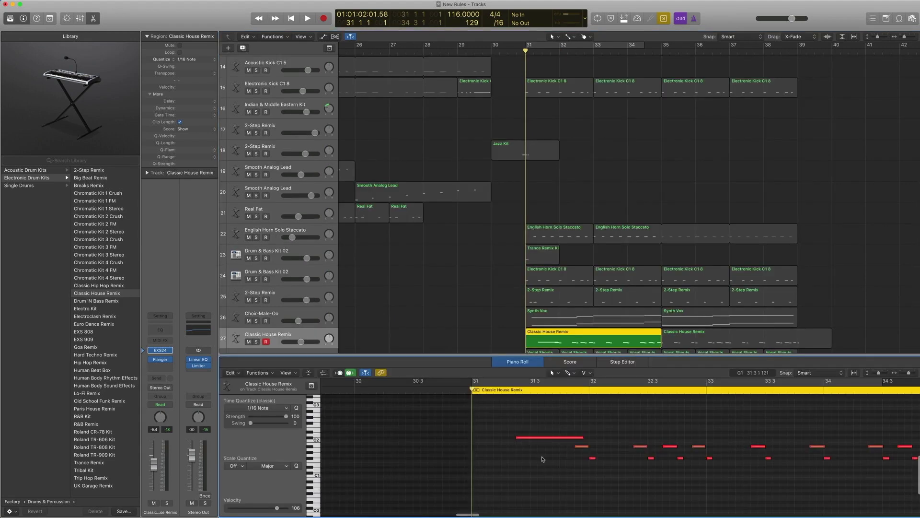
{"action": "key", "text": "space"}
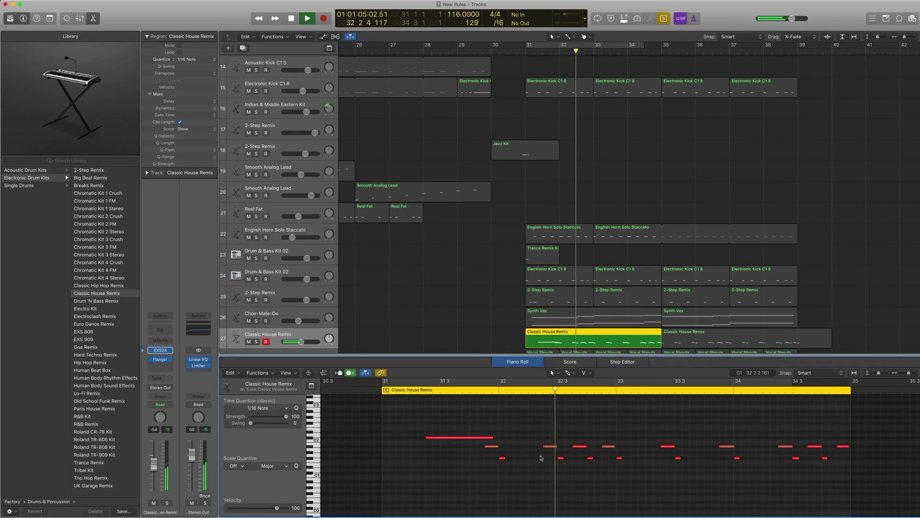
{"action": "key", "text": "space"}
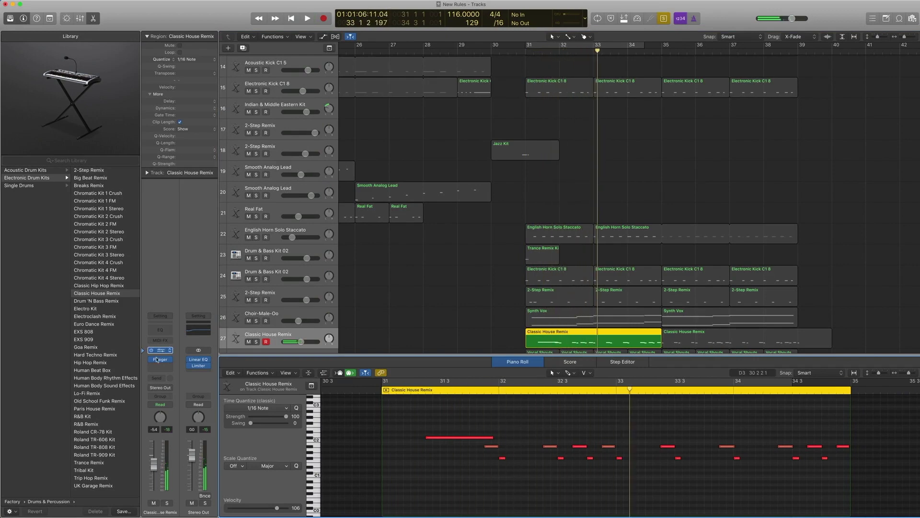
Inspect the Flanger settings on track 27, close the plug-in, and continue playing the soloed region.
{"action": "left_click", "coordinate": [157, 360]}
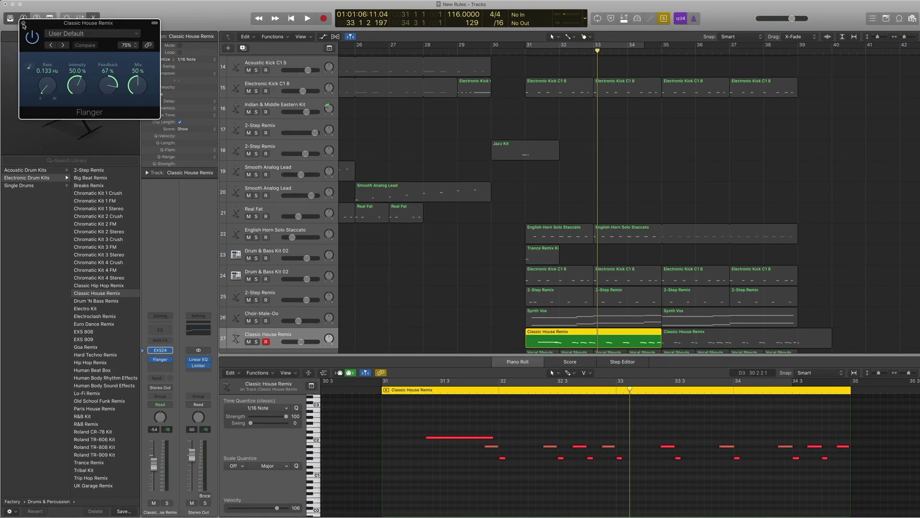
{"action": "left_click", "coordinate": [23, 24]}
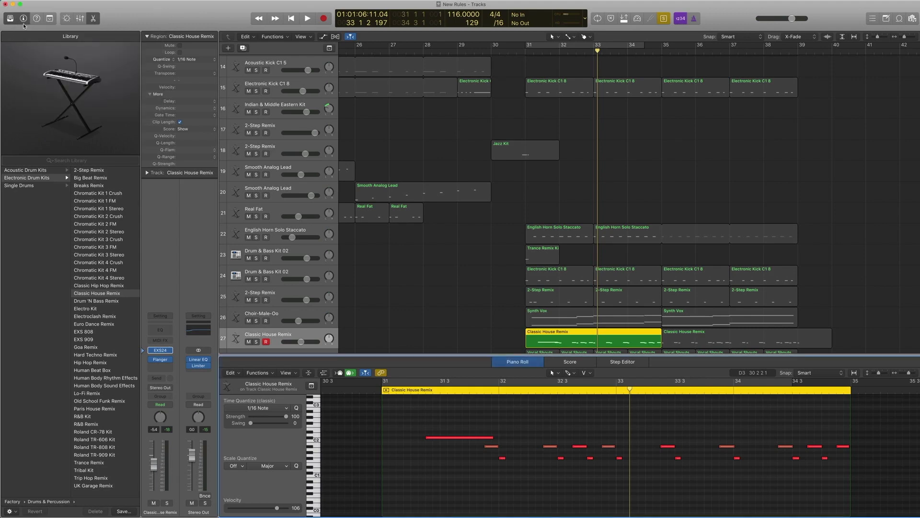
{"action": "key", "text": "space"}
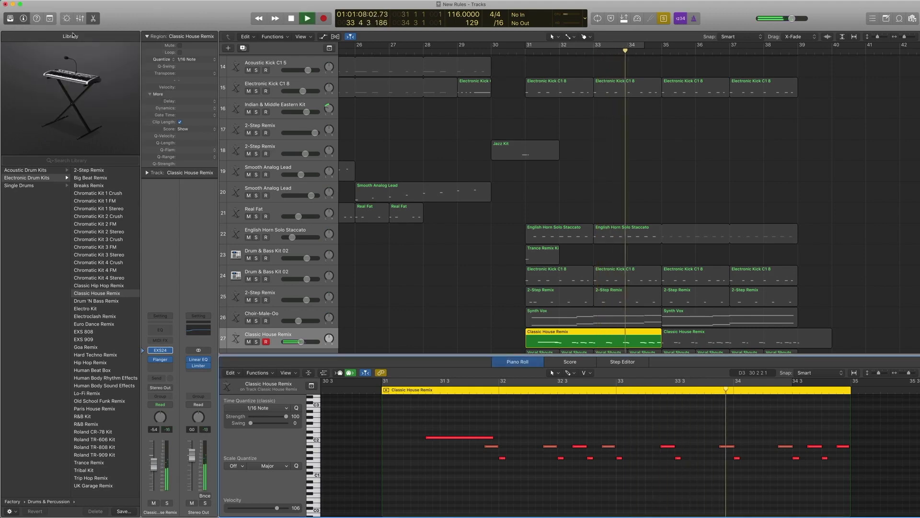
{"action": "key", "text": "space"}
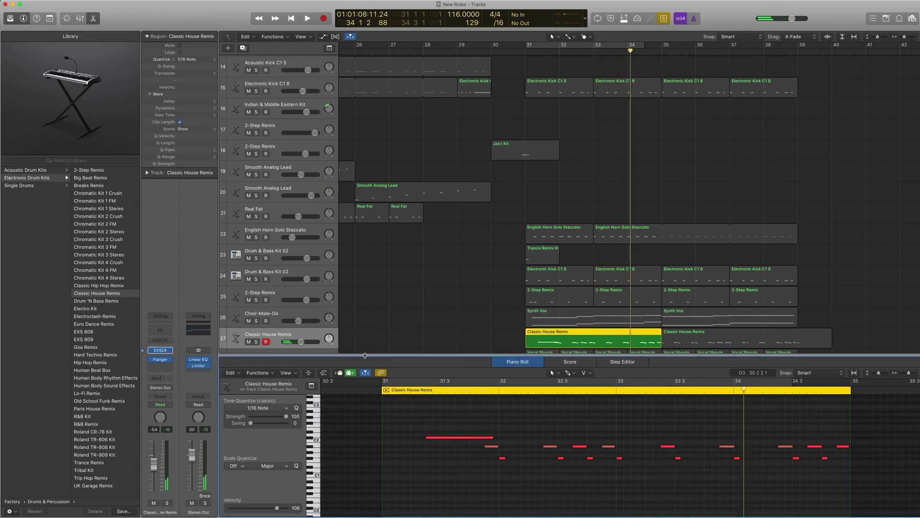
Hide the Piano Roll, select the Vocal Shouts track 28, and inspect its EXS24 preset in the Library's Ambient Environments category.
{"action": "key", "text": "p"}
{"action": "left_click", "coordinate": [280, 441]}
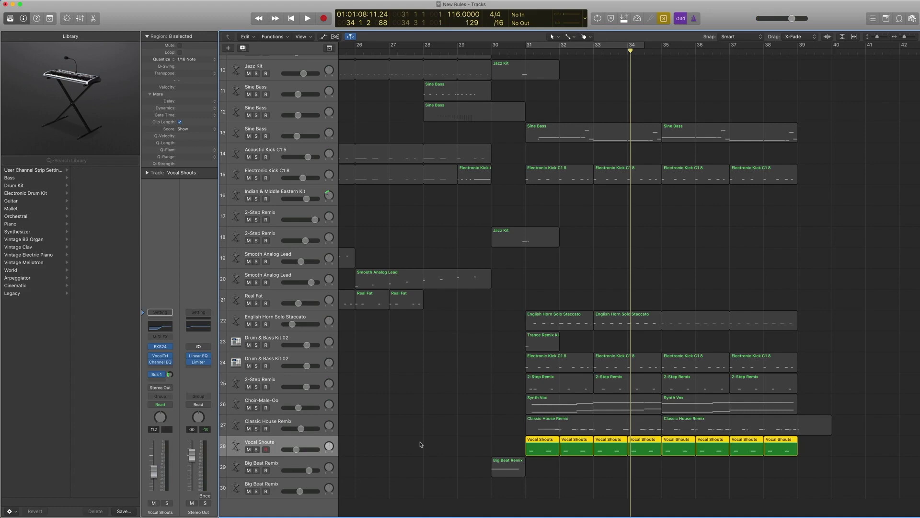
{"action": "left_click", "coordinate": [148, 347]}
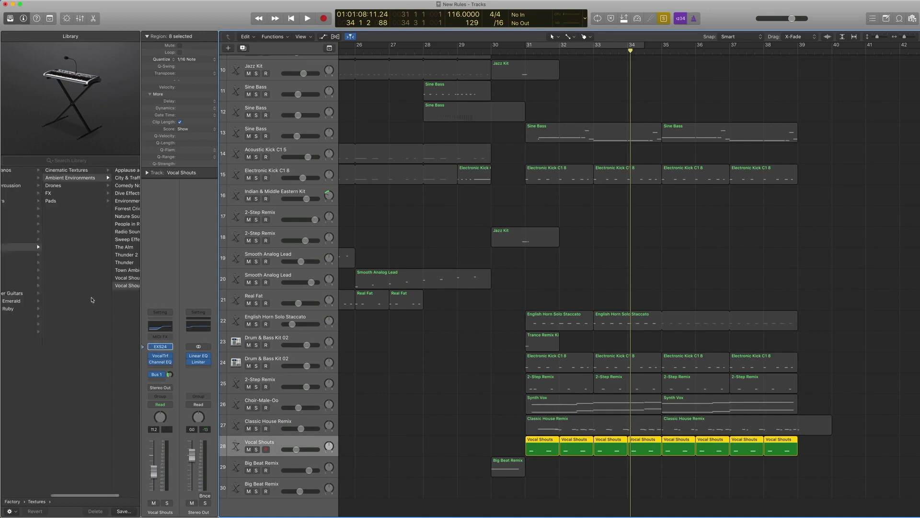
{"action": "left_click", "coordinate": [79, 246]}
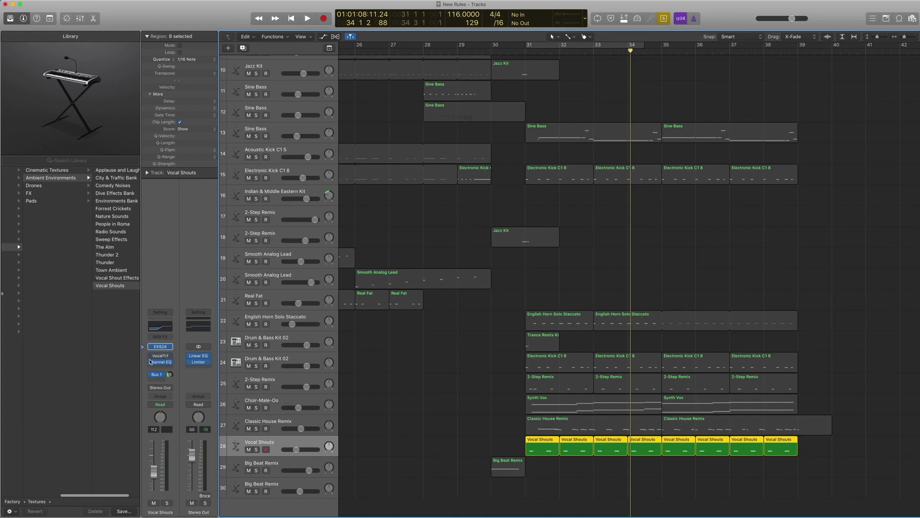
Bypass the effects and Bus 1 send on Vocal Shouts, and play its regions from bar 31 in the Piano Roll.
{"action": "key", "text": "comma"}
{"action": "key", "text": "comma"}
{"action": "key", "text": "comma"}
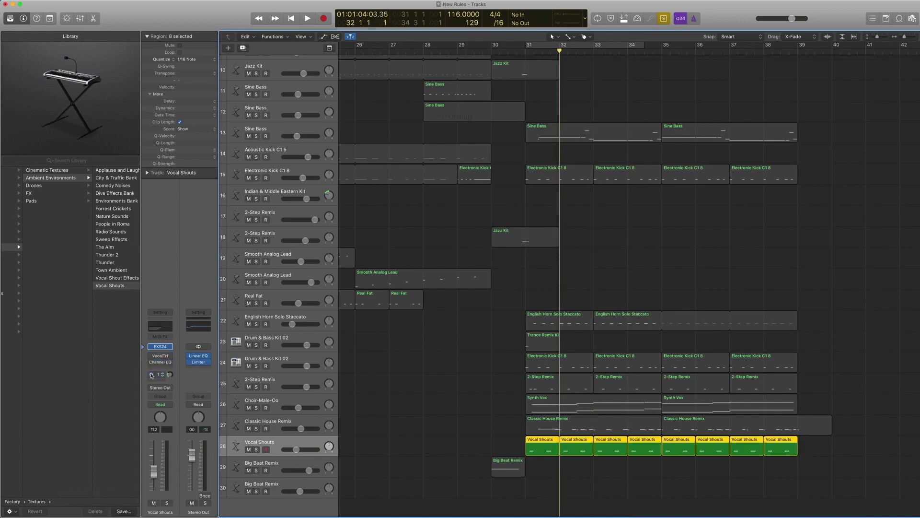
{"action": "double_click", "coordinate": [534, 440]}
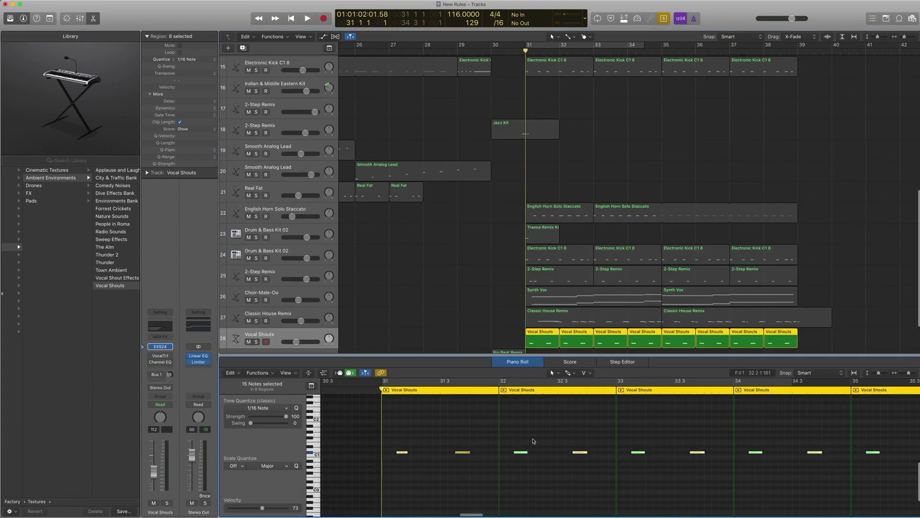
{"action": "key", "text": "space"}
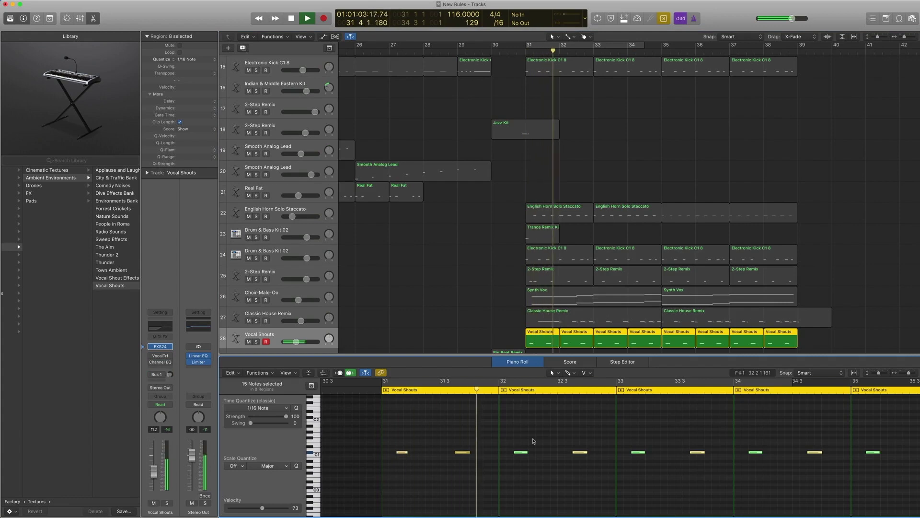
{"action": "key", "text": "space"}
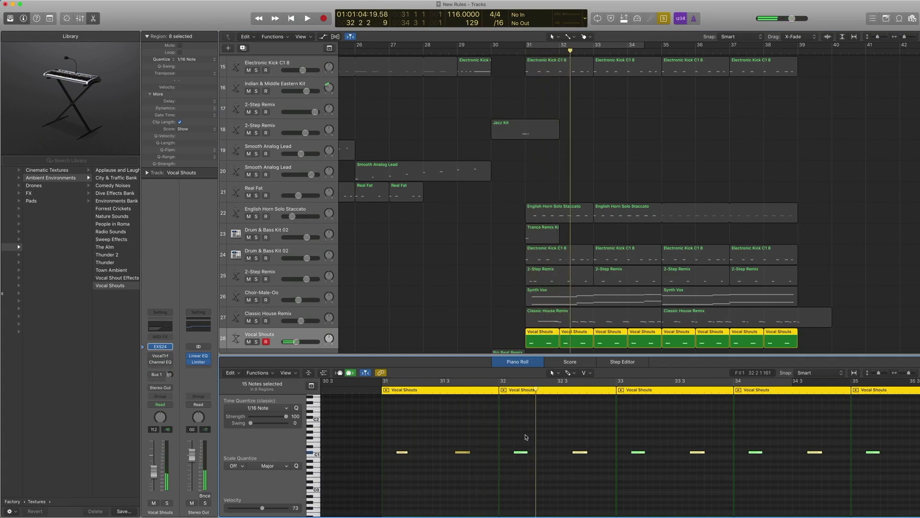
Re-enable and inspect the Vocal Transformer on Vocal Shouts, close it, and replay the soloed regions from bar 31.
{"action": "key", "text": "comma"}
{"action": "key", "text": "comma"}
{"action": "key", "text": "comma"}
{"action": "key", "text": "period"}
{"action": "mouse_move", "coordinate": [154, 358]}
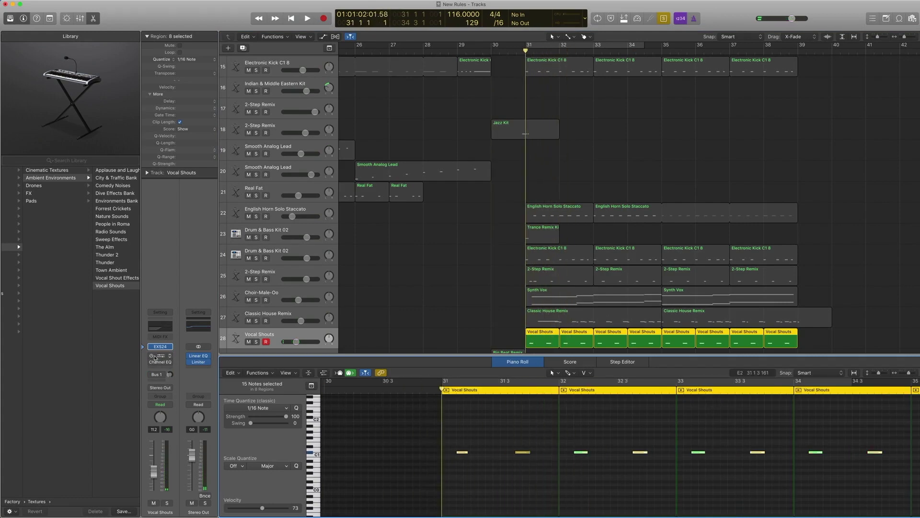
{"action": "left_click", "coordinate": [162, 357]}
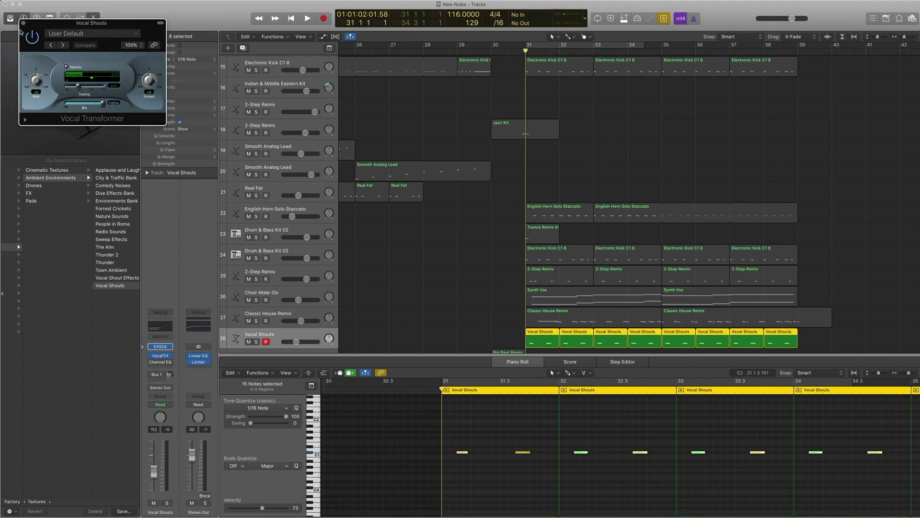
{"action": "left_click", "coordinate": [22, 24]}
{"action": "key", "text": "space"}
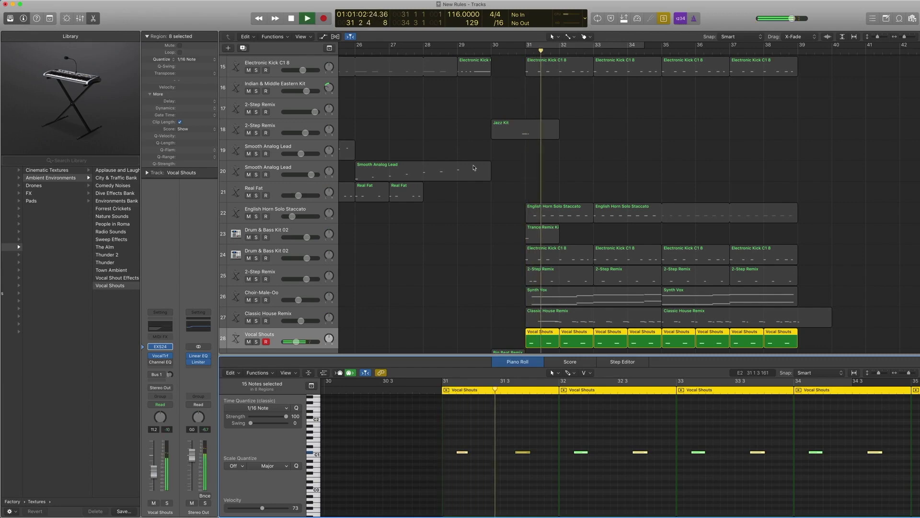
{"action": "key", "text": "space"}
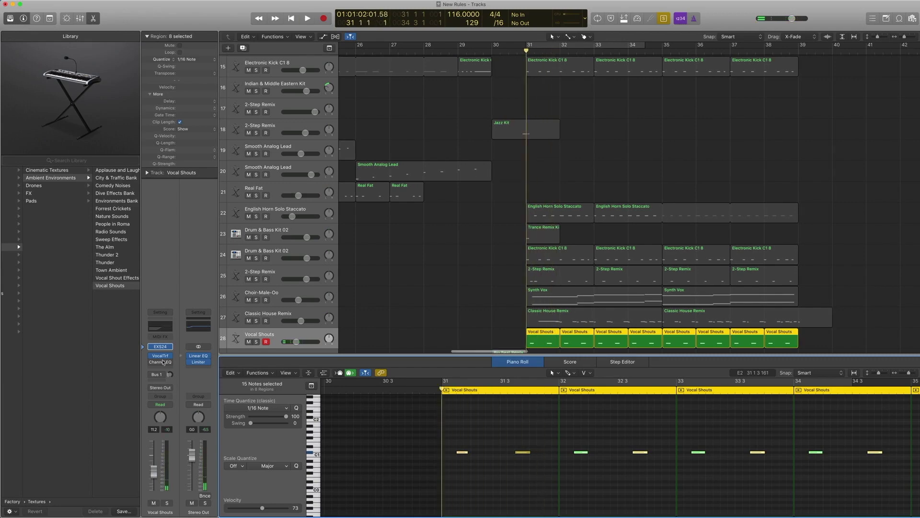
Re-enable and inspect the Channel EQ on Vocal Shouts, close it, and replay the soloed regions from bar 31.
{"action": "left_click", "coordinate": [152, 363]}
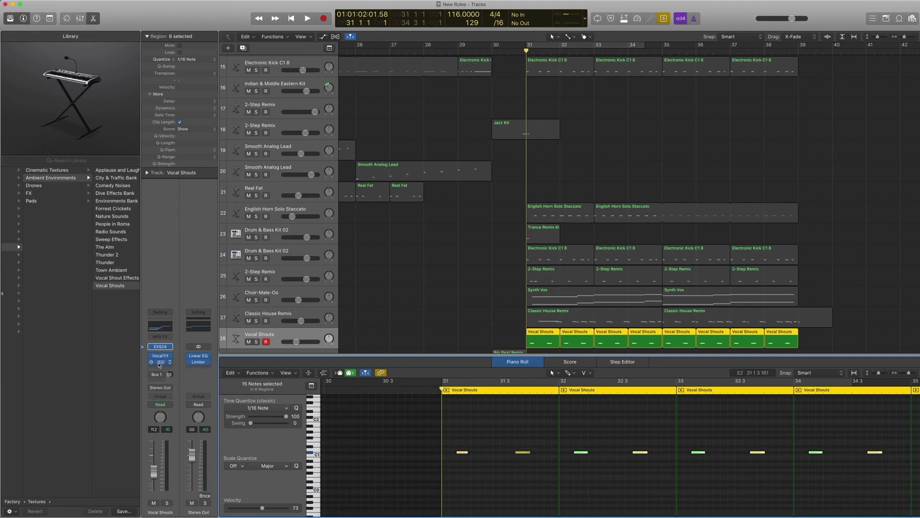
{"action": "left_click", "coordinate": [158, 363]}
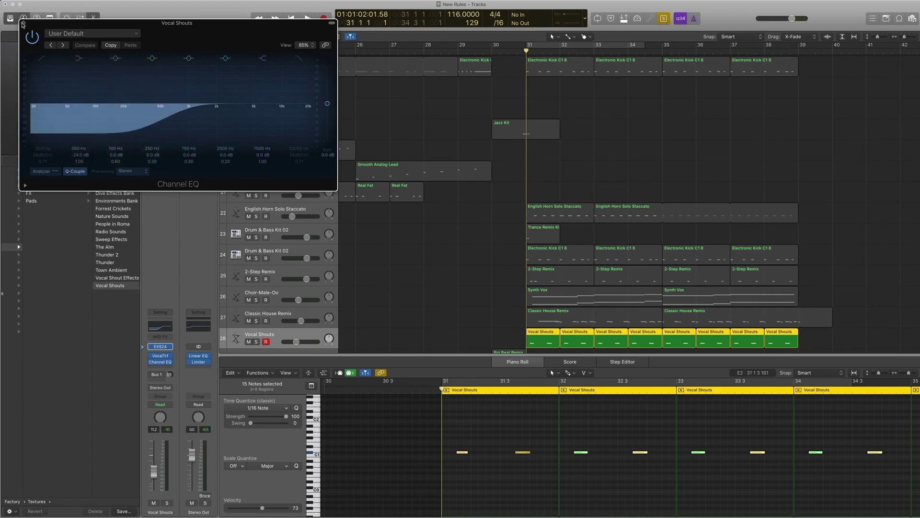
{"action": "left_click", "coordinate": [25, 24]}
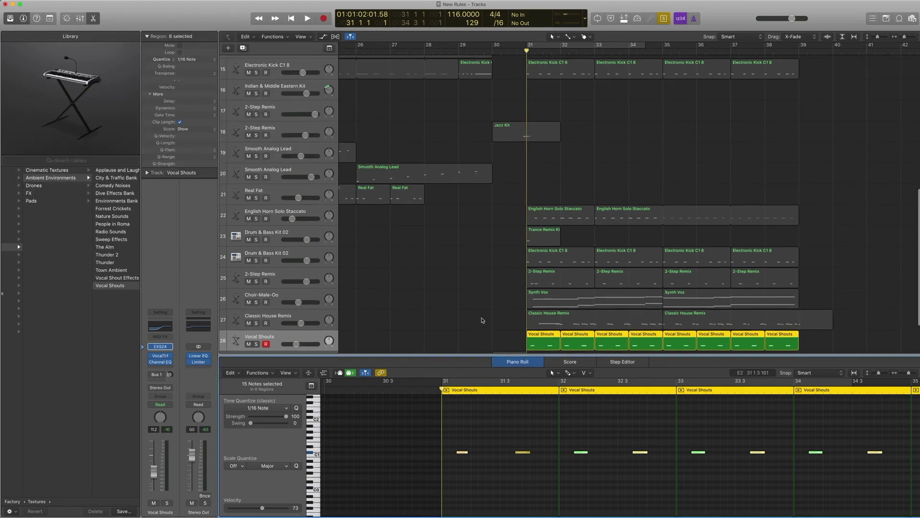
{"action": "key", "text": "space"}
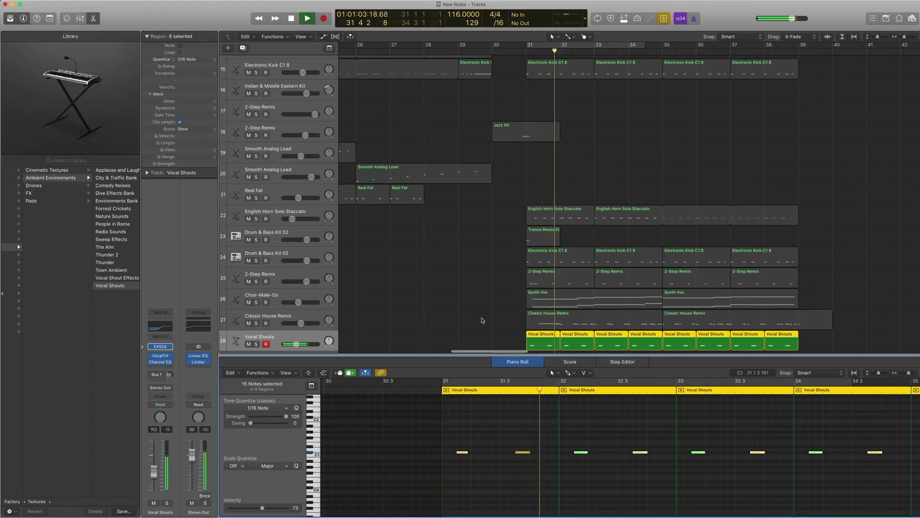
{"action": "key", "text": "space"}
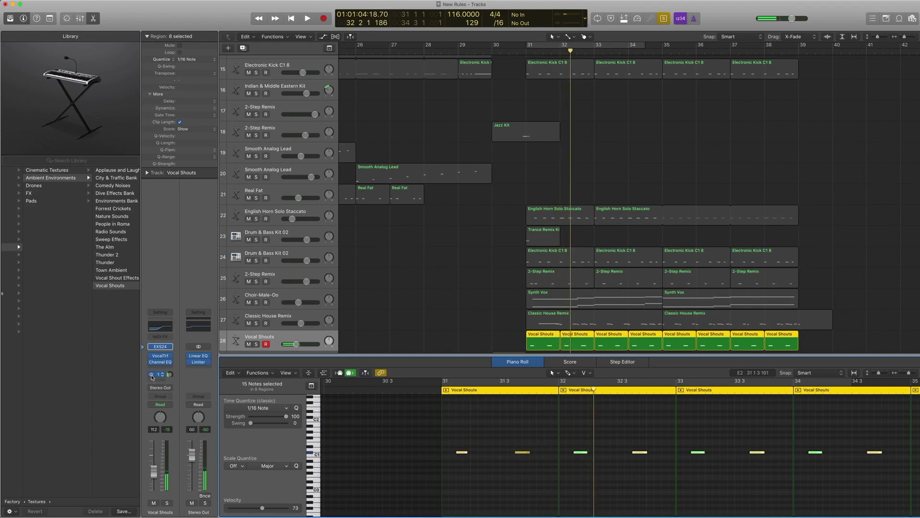
Re-enable the Bus 1 send on Vocal Shouts and listen to the soloed regions from bar 31.
{"action": "key", "text": "space"}
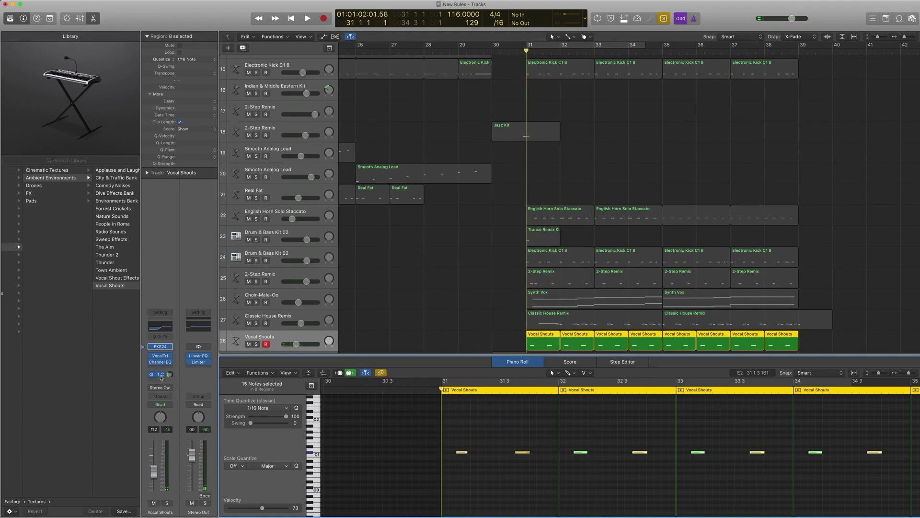
{"action": "key", "text": "space"}
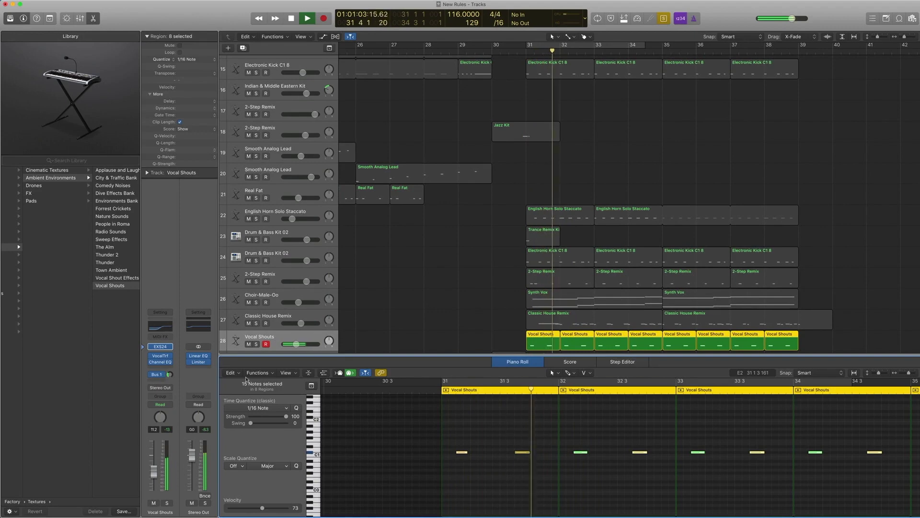
{"action": "key", "text": "space"}
Turn solo off, play the full arrangement from bar 31, and deselect the Vocal Shouts regions.
{"action": "key", "text": "space"}
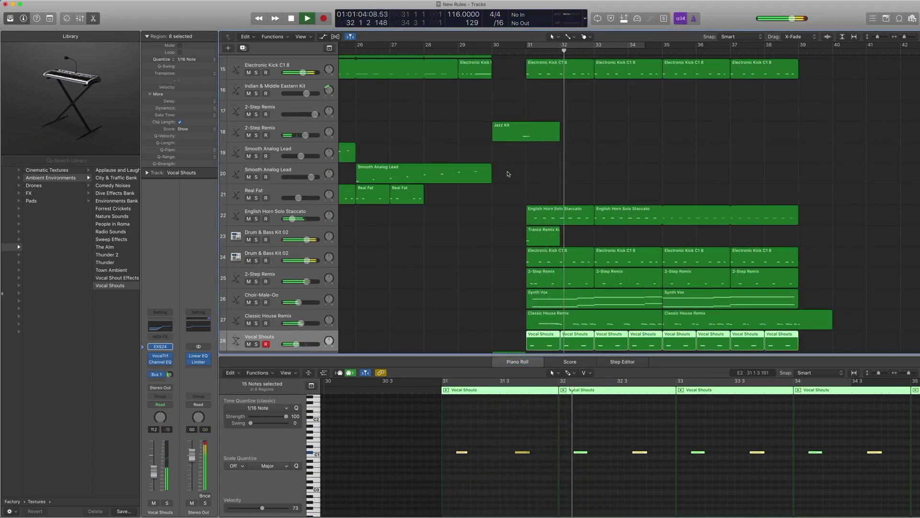
{"action": "scroll", "coordinate": [523, 177], "scroll_direction": "down", "scroll_amount": 1}
{"action": "key", "text": "space"}
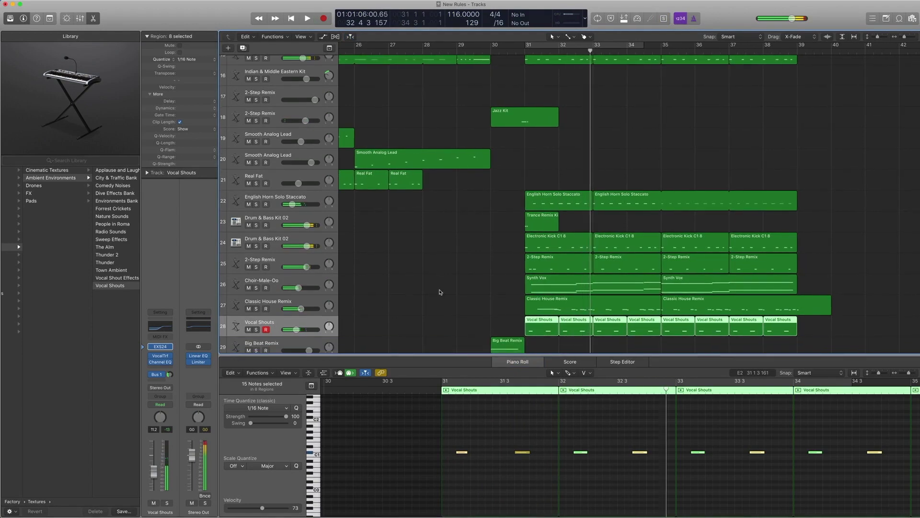
{"action": "left_click", "coordinate": [440, 290]}
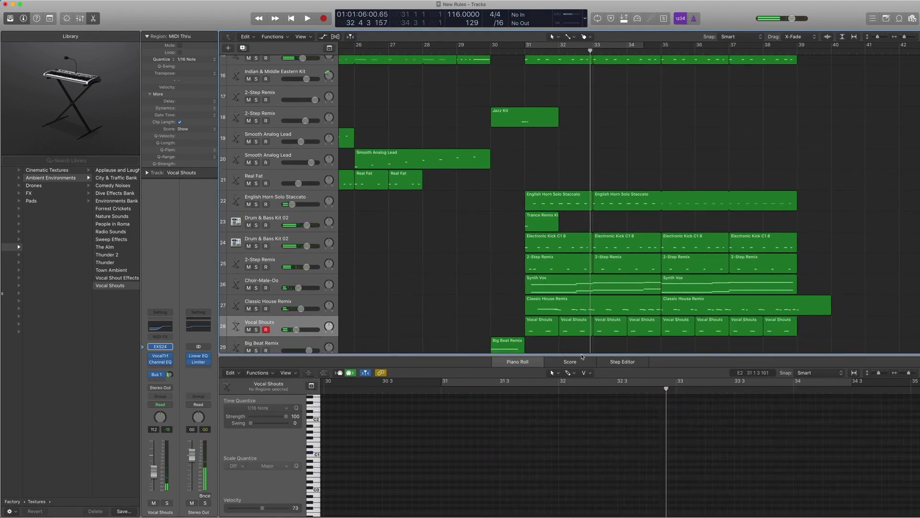
Close the Piano Roll and highlight the Vocal Shouts and Wooden Bells regions from bar 31 in the full arrangement.
{"action": "left_click_drag", "start_coordinate": [581, 355], "coordinate": [614, 511]}
{"action": "left_click_drag", "start_coordinate": [805, 474], "coordinate": [555, 450]}
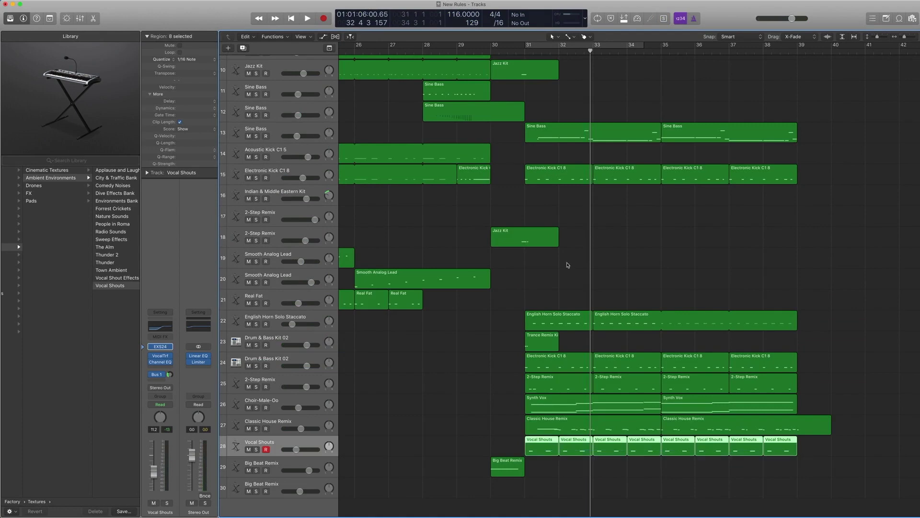
{"action": "scroll", "coordinate": [574, 272], "scroll_direction": "down", "scroll_amount": 5}
{"action": "scroll", "coordinate": [717, 267], "scroll_direction": "up", "scroll_amount": 1}
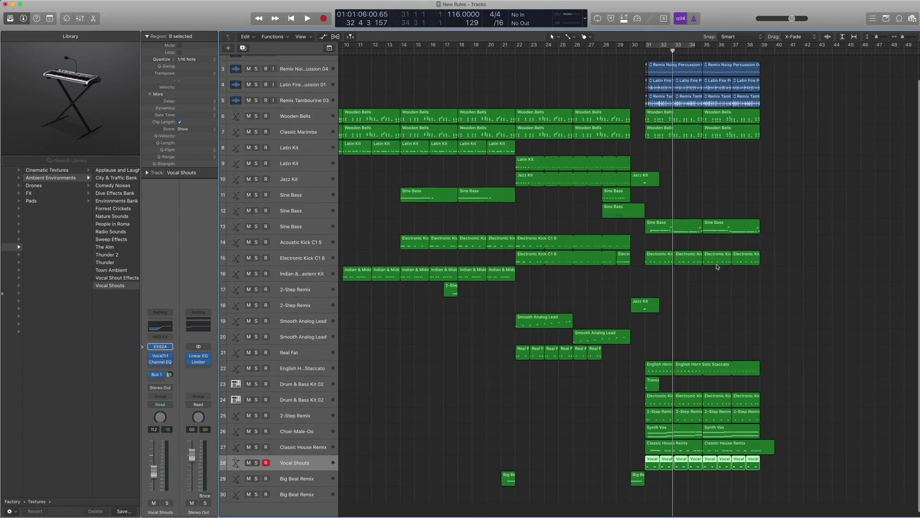
{"action": "left_click_drag", "start_coordinate": [789, 155], "coordinate": [673, 116]}
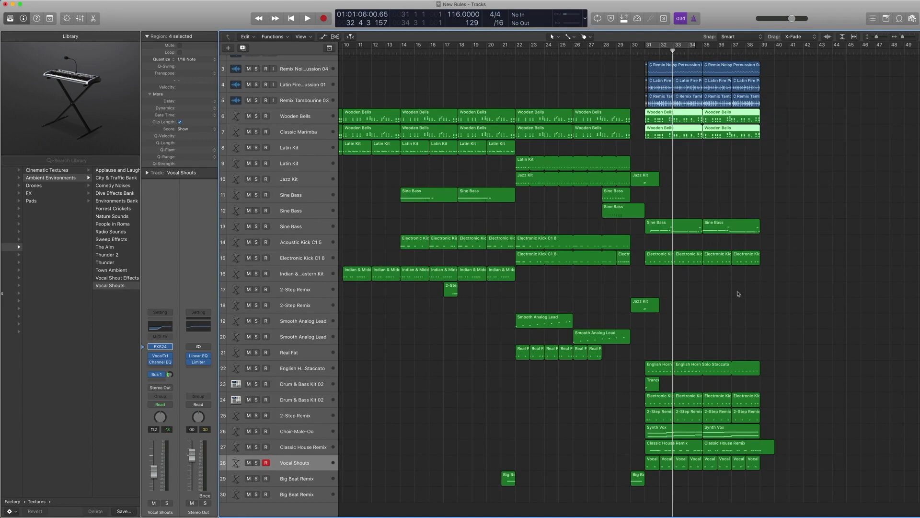
{"action": "scroll", "coordinate": [738, 282], "scroll_direction": "up", "scroll_amount": 1}
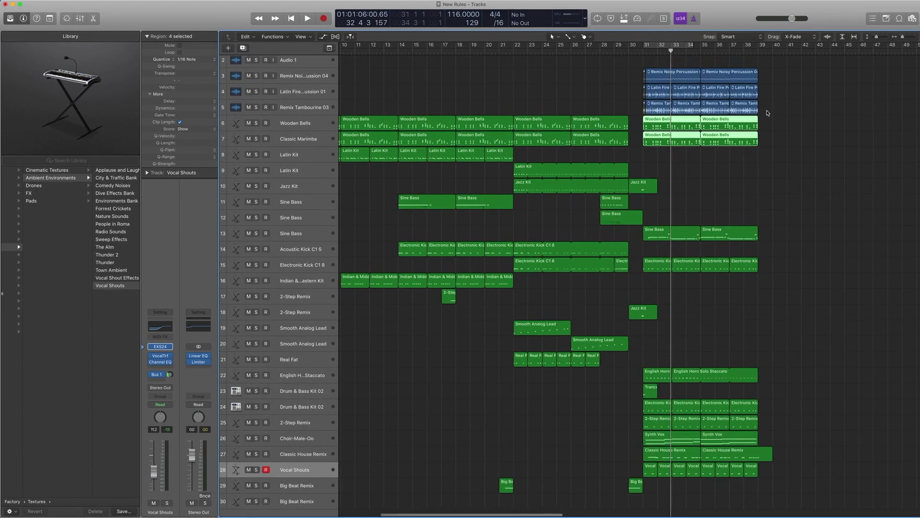
Mute the Remix Noisy Percussion, Latin Fire Percussion and Remix Tambourine regions and play the arrangement from bar 31.
{"action": "left_click_drag", "start_coordinate": [790, 166], "coordinate": [585, 44]}
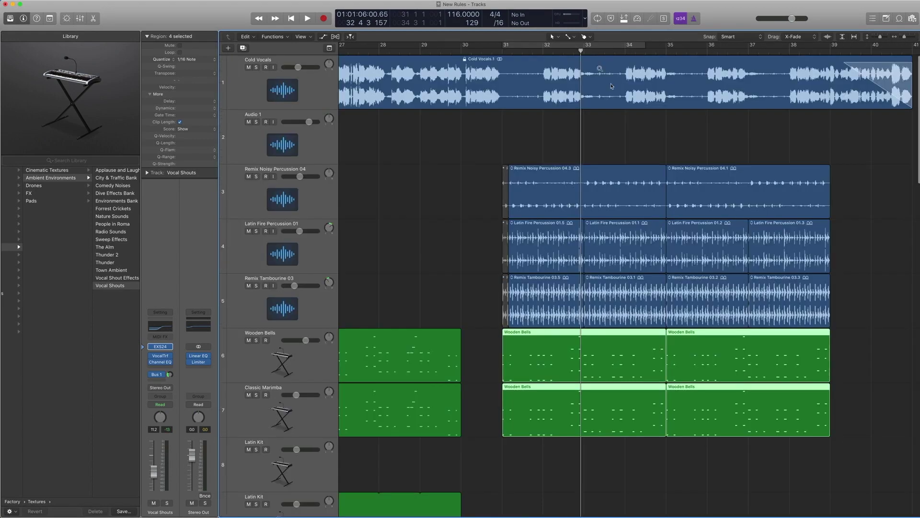
{"action": "left_click_drag", "start_coordinate": [851, 304], "coordinate": [551, 197]}
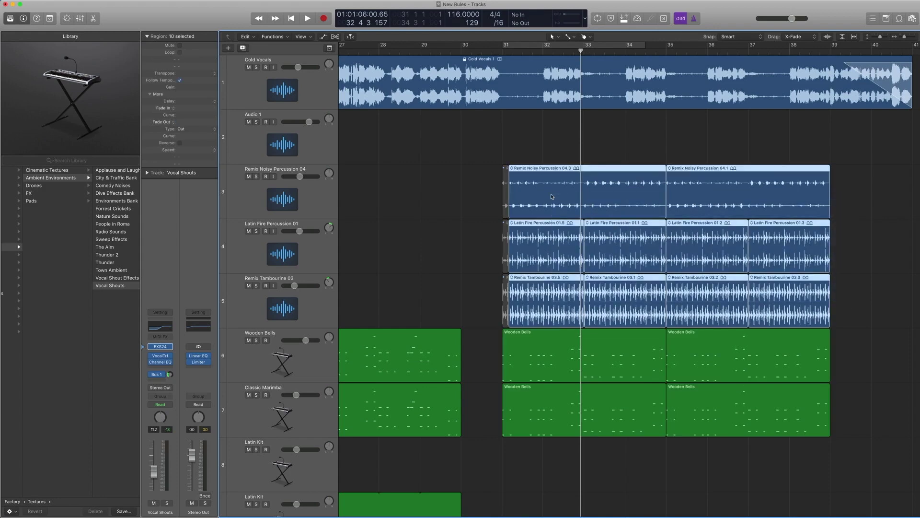
{"action": "scroll", "coordinate": [551, 197], "scroll_direction": "down", "scroll_amount": 1}
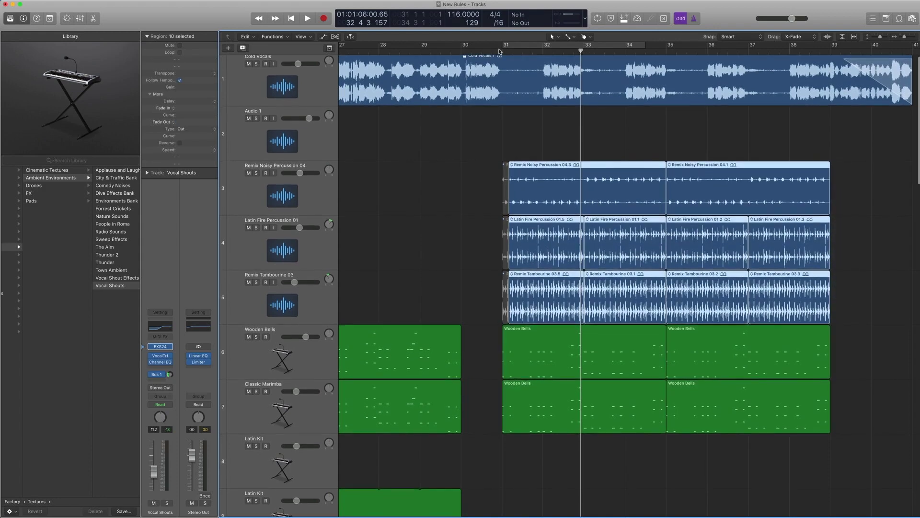
{"action": "key", "text": "ctrl+m"}
{"action": "left_click", "coordinate": [501, 53]}
{"action": "key", "text": "space"}
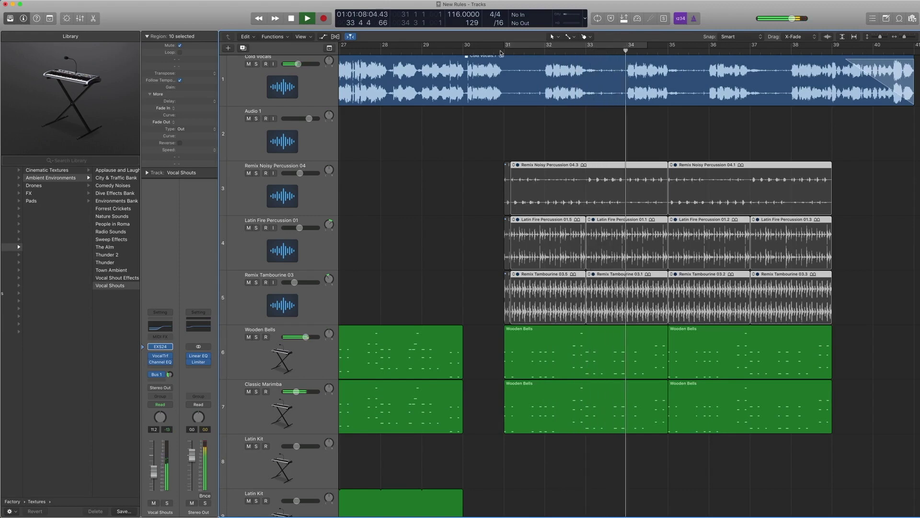
{"action": "key", "text": "space"}
Unmute the regions on the three percussion loop tracks and deselect them.
{"action": "left_click", "coordinate": [508, 145], "text": "ctrl+alt"}
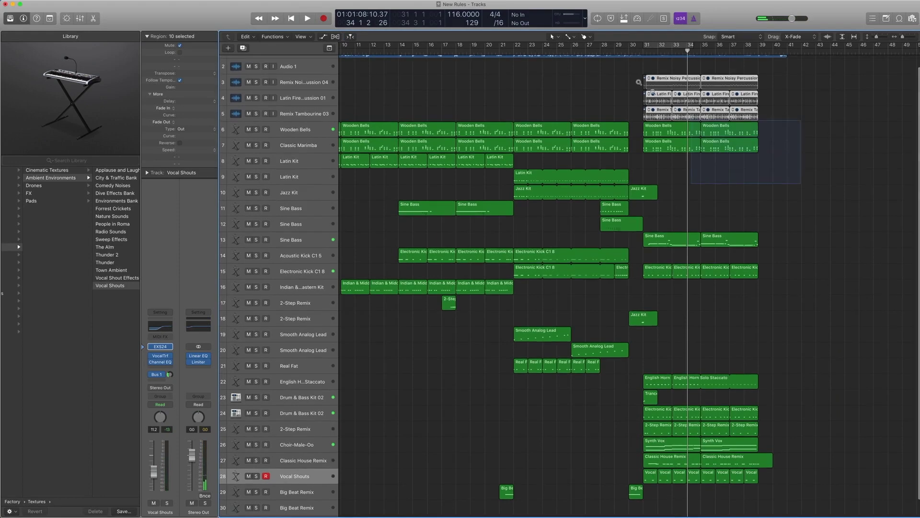
{"action": "key", "text": "z"}
{"action": "left_click_drag", "start_coordinate": [810, 197], "coordinate": [453, 104]}
{"action": "left_click", "coordinate": [350, 87]}
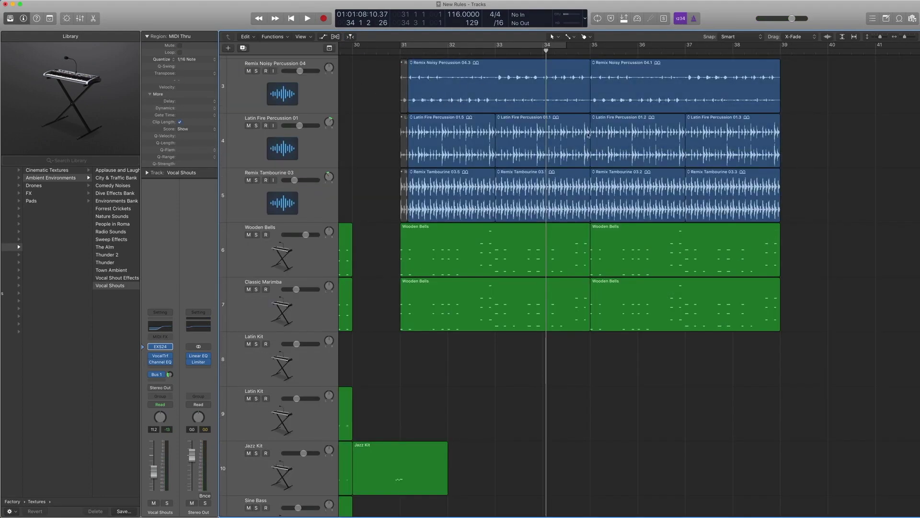
Select the last two Remix Tambourine 03 regions, search the loop library for "tambou", look through the tambourine loops, and close the library.
{"action": "left_click_drag", "start_coordinate": [826, 193], "coordinate": [654, 194]}
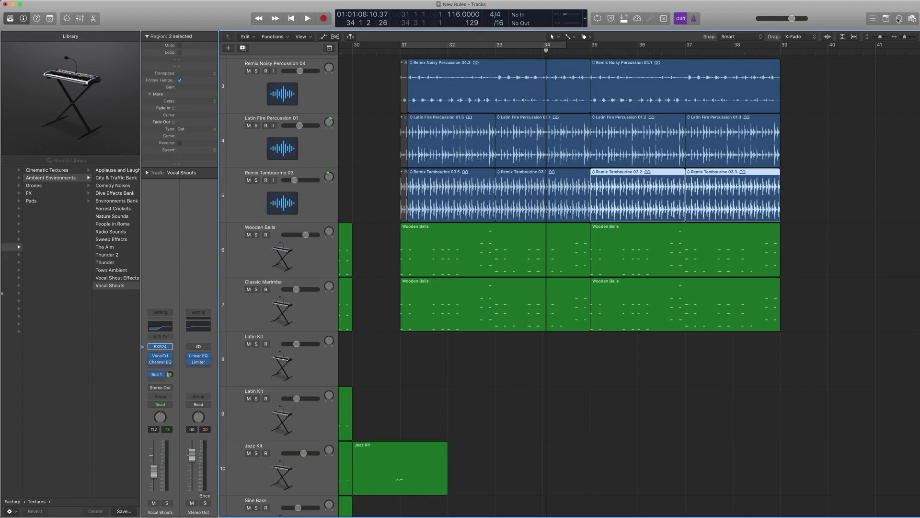
{"action": "left_click", "coordinate": [899, 18]}
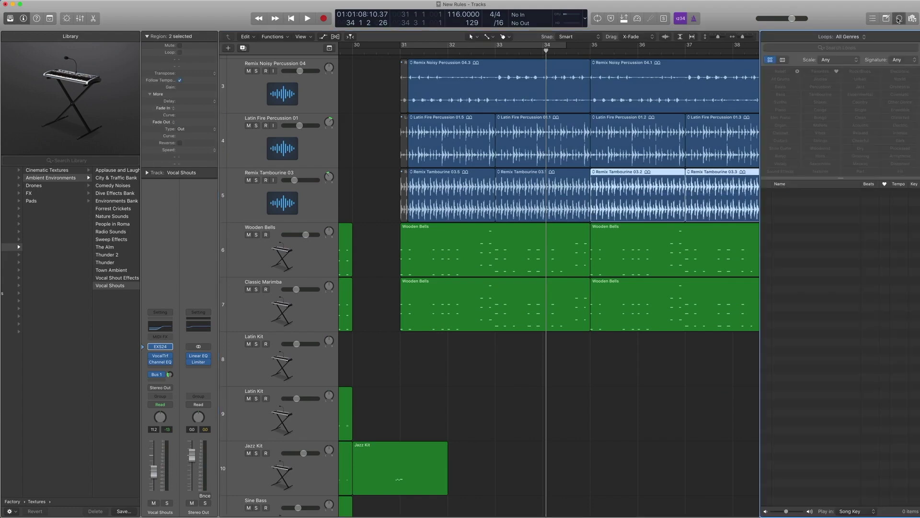
{"action": "left_click", "coordinate": [839, 48]}
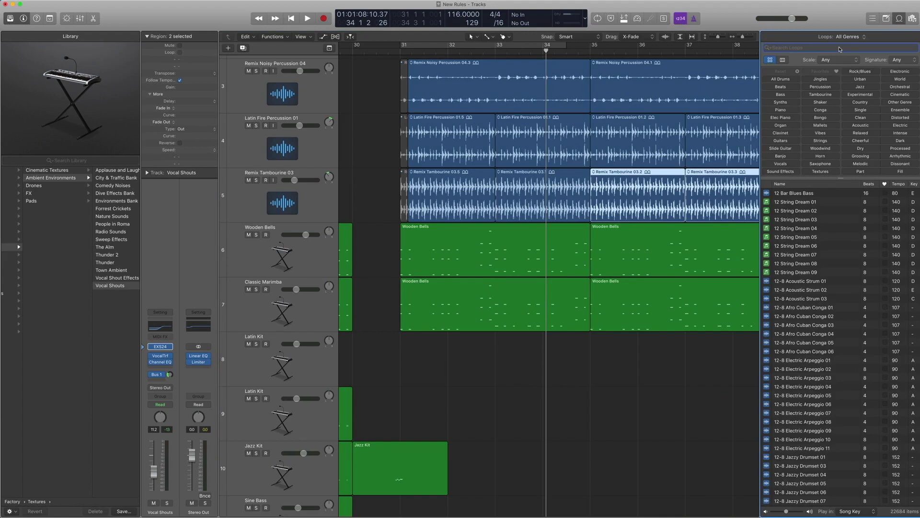
{"action": "type", "text": "tambou"}
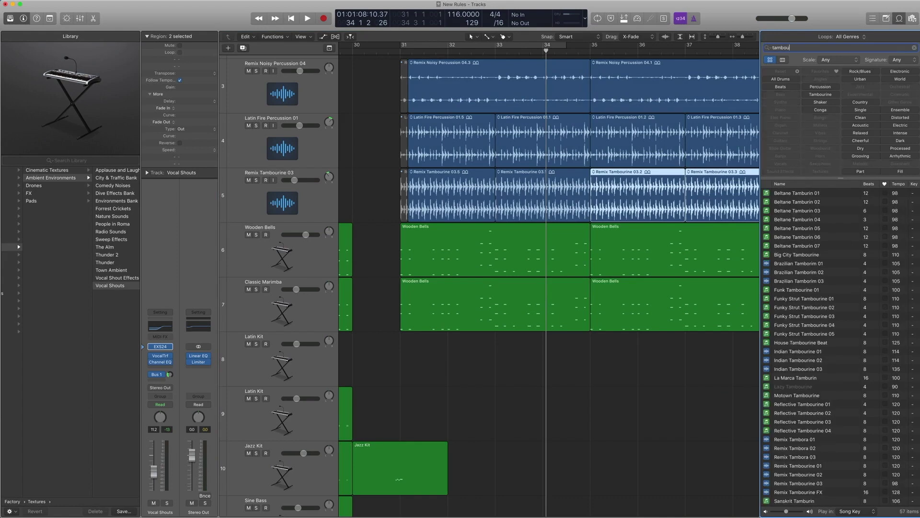
{"action": "scroll", "coordinate": [778, 359], "scroll_direction": "down", "scroll_amount": 2}
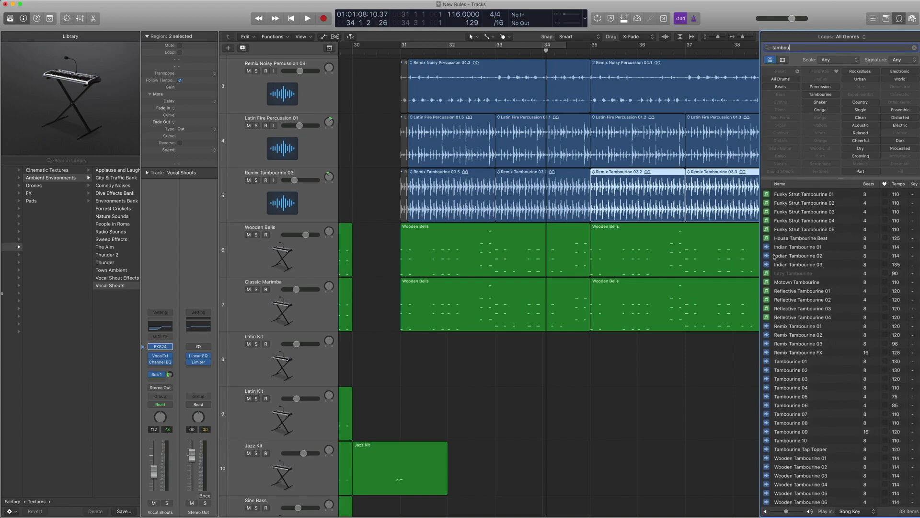
{"action": "left_click", "coordinate": [899, 18]}
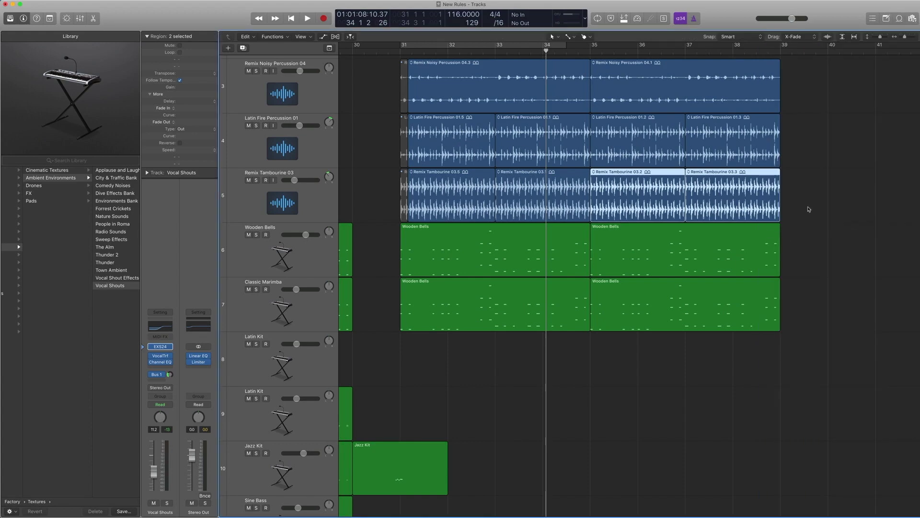
Solo the Remix Tambourine 03 regions and listen to them from bar 31.
{"action": "left_click_drag", "start_coordinate": [809, 210], "coordinate": [446, 187]}
{"action": "key", "text": "ctrl+s"}
{"action": "left_click", "coordinate": [408, 52]}
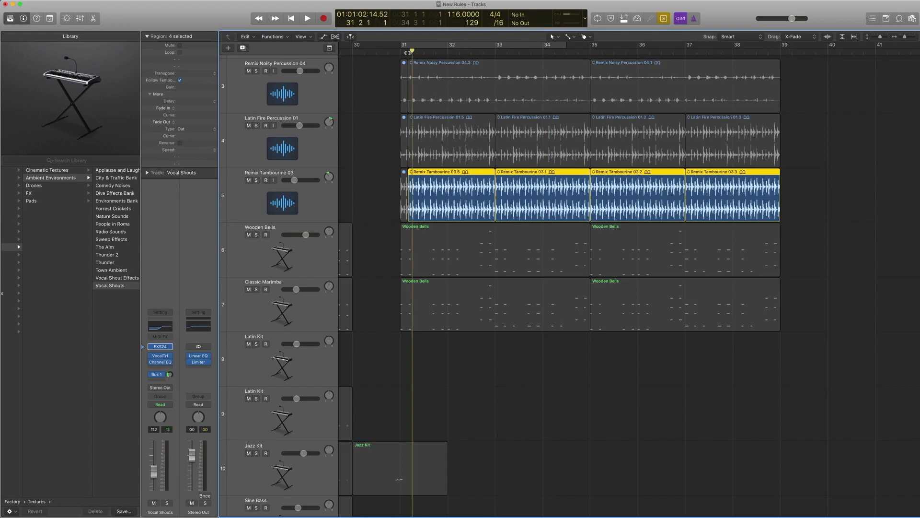
{"action": "key", "text": "space"}
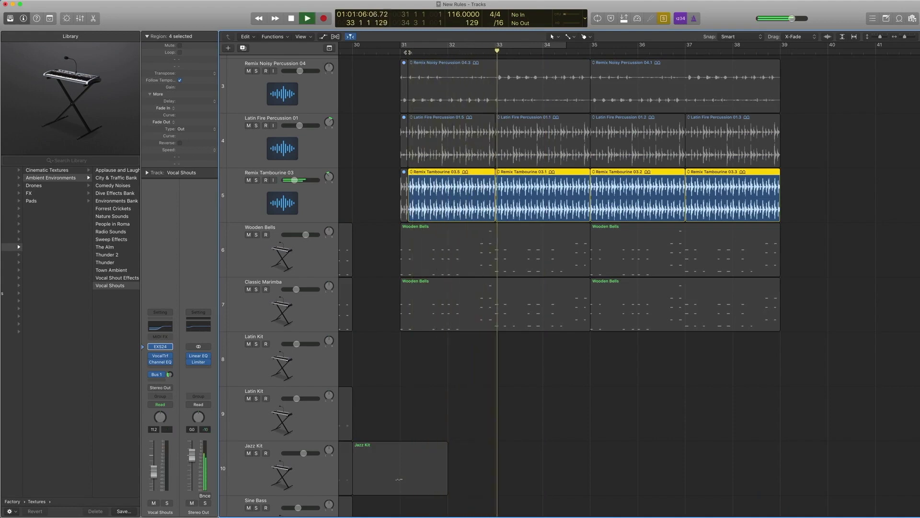
{"action": "key", "text": "space"}
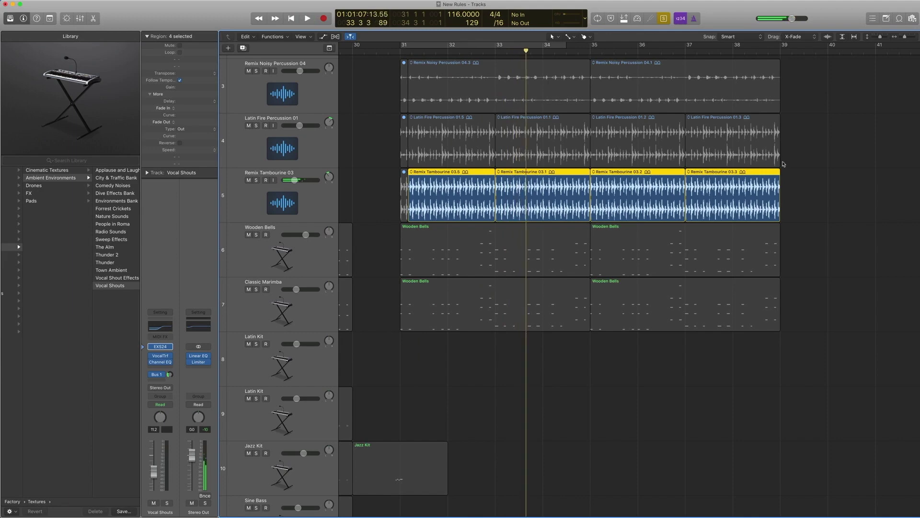
Solo the Latin Fire Percussion 01 regions, listen from bar 31, and inspect the track's Channel EQ before closing it.
{"action": "left_click_drag", "start_coordinate": [820, 145], "coordinate": [478, 138]}
{"action": "left_click", "coordinate": [287, 146]}
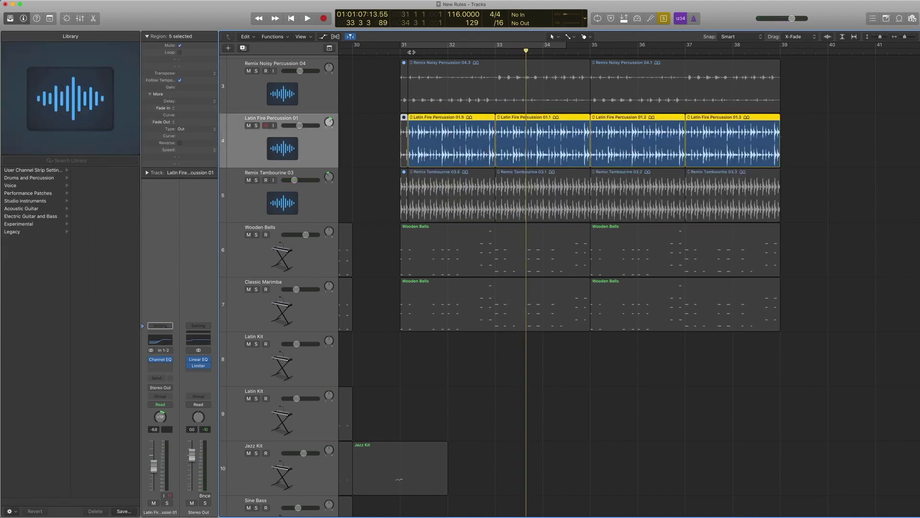
{"action": "key", "text": "shift+space"}
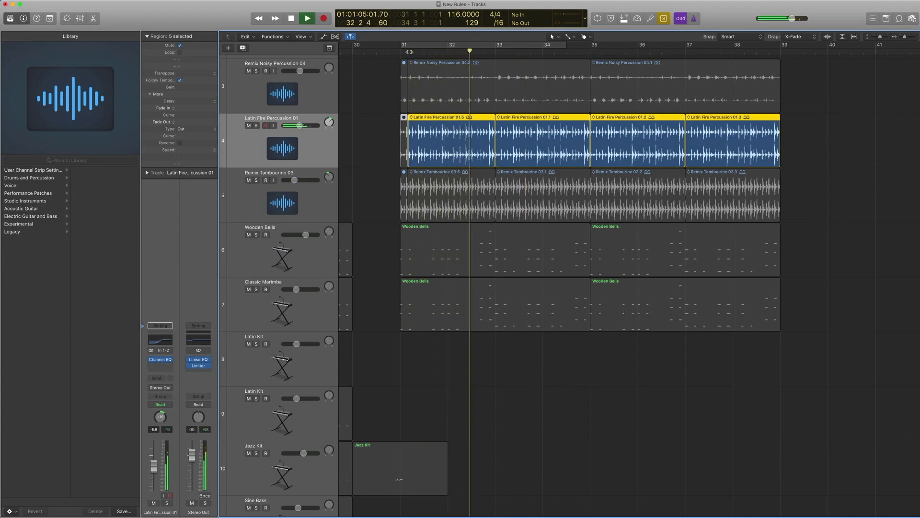
{"action": "key", "text": "space"}
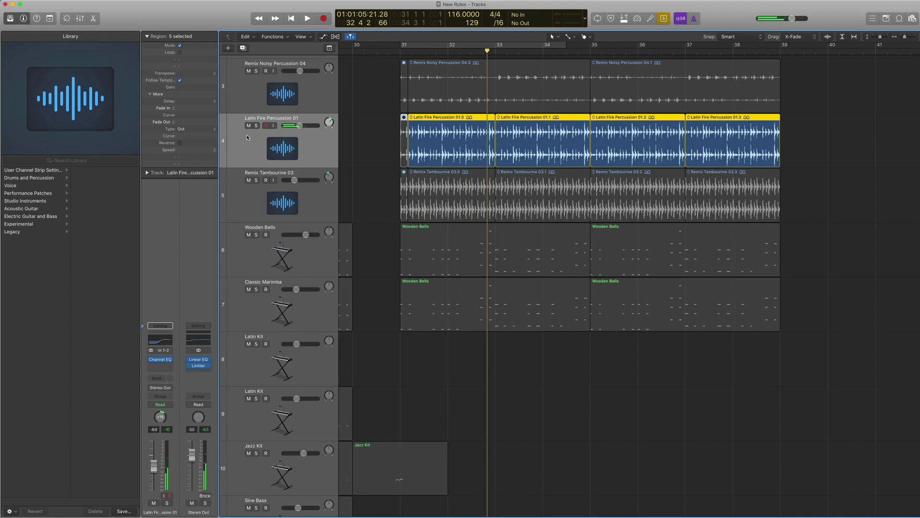
{"action": "left_click", "coordinate": [160, 360]}
{"action": "left_click", "coordinate": [23, 23]}
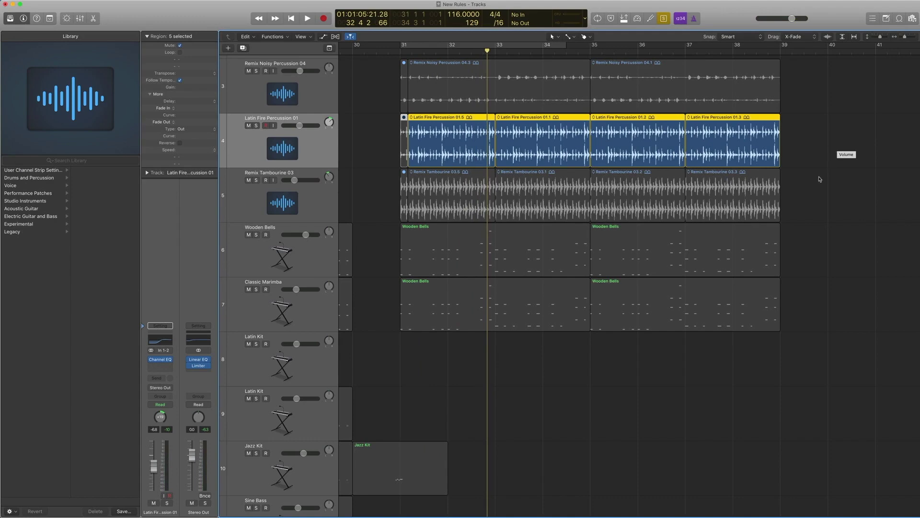
Solo the Latin Fire Percussion 01 and Remix Tambourine 03 regions together and listen from bar 31.
{"action": "left_click_drag", "start_coordinate": [816, 193], "coordinate": [405, 139]}
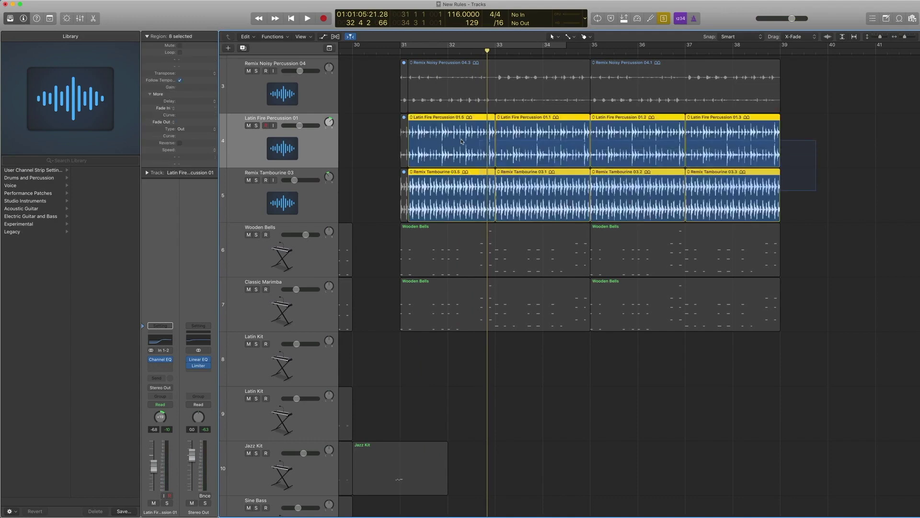
{"action": "key", "text": "shift+space"}
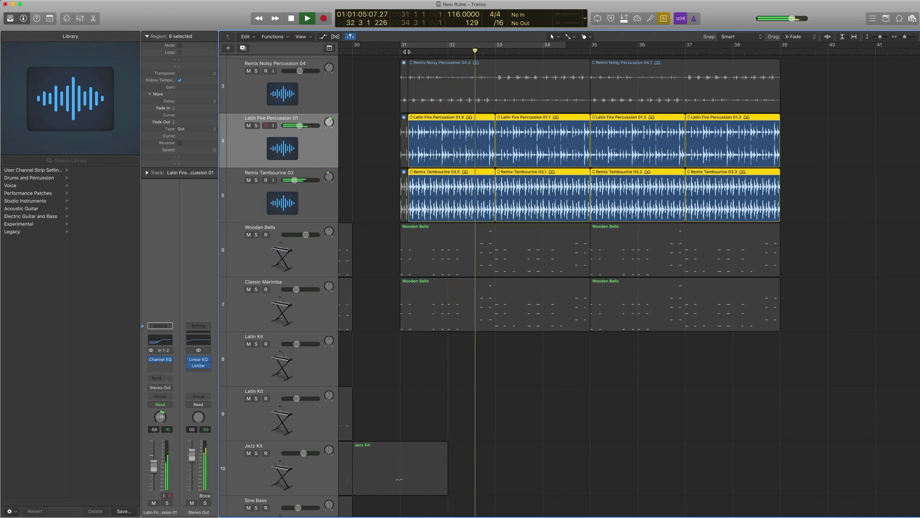
{"action": "key", "text": "space"}
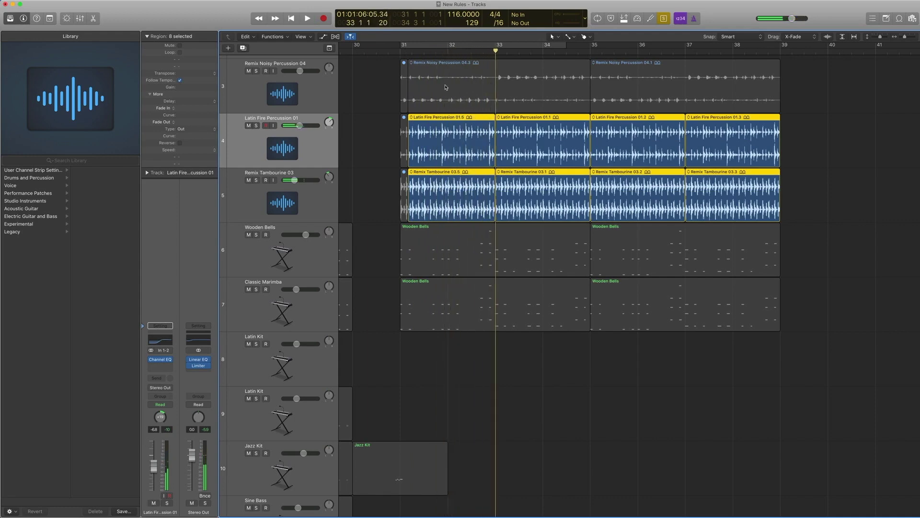
Solo the Remix Noisy Percussion 04 regions, select their track, and listen from bar 31.
{"action": "left_click_drag", "start_coordinate": [851, 99], "coordinate": [481, 78]}
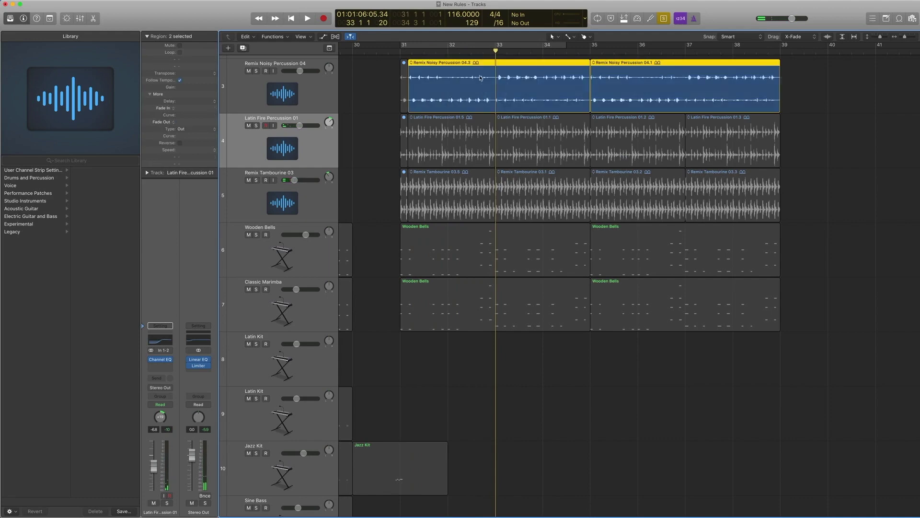
{"action": "left_click", "coordinate": [285, 87]}
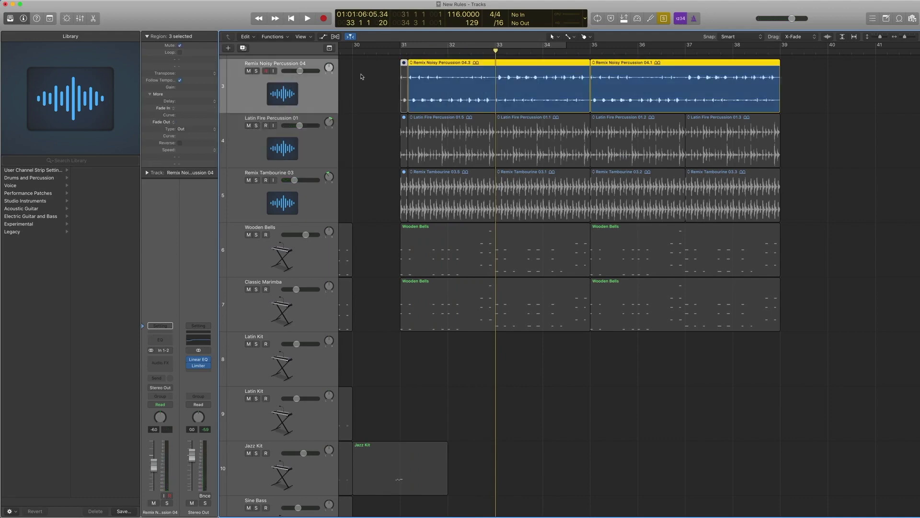
{"action": "key", "text": "space"}
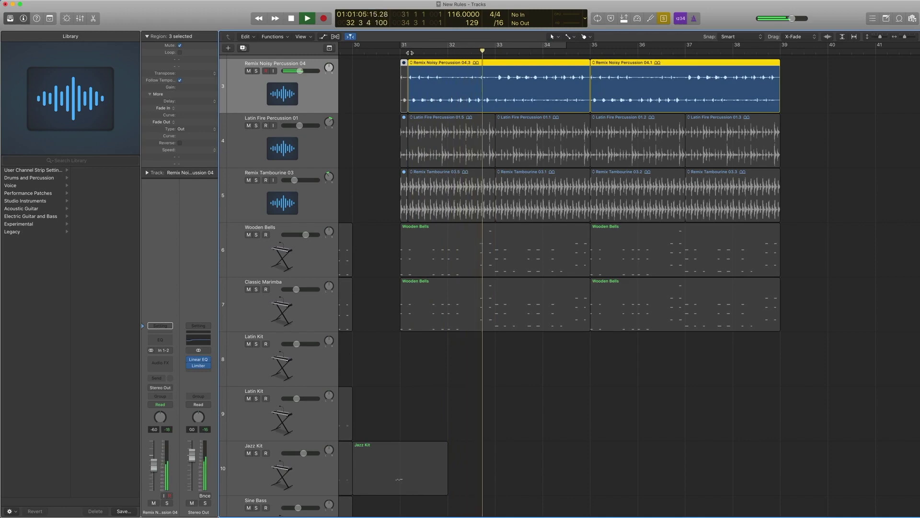
{"action": "key", "text": "space"}
Solo the regions of all three percussion loop tracks together and listen to the combination.
{"action": "left_click_drag", "start_coordinate": [831, 195], "coordinate": [430, 54]}
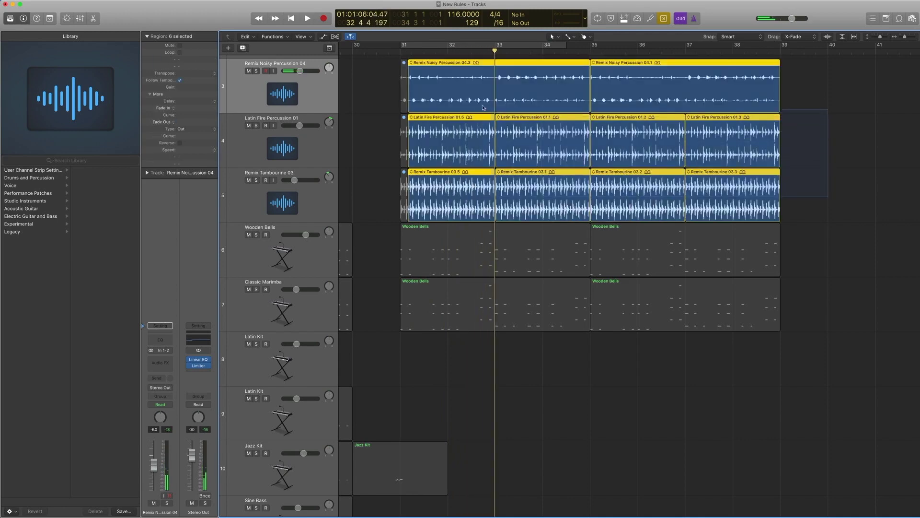
{"action": "key", "text": "space"}
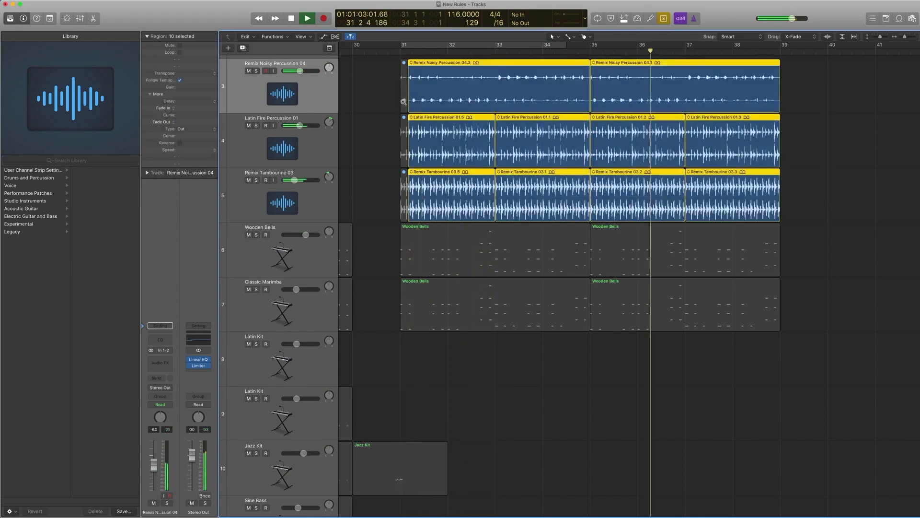
{"action": "key", "text": "z"}
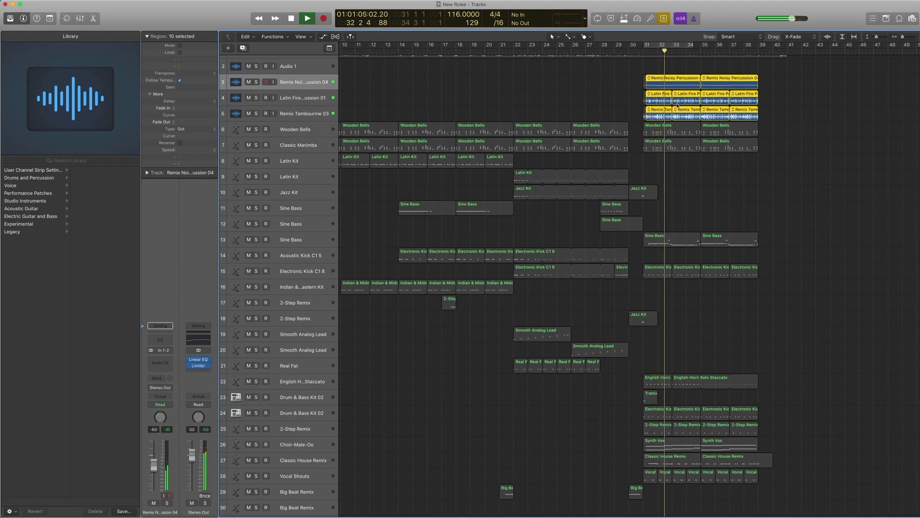
{"action": "key", "text": "space"}
Turn solo off, mute the Cold Vocals region, and play the full arrangement from bar 31.
{"action": "key", "text": "ctrl+s"}
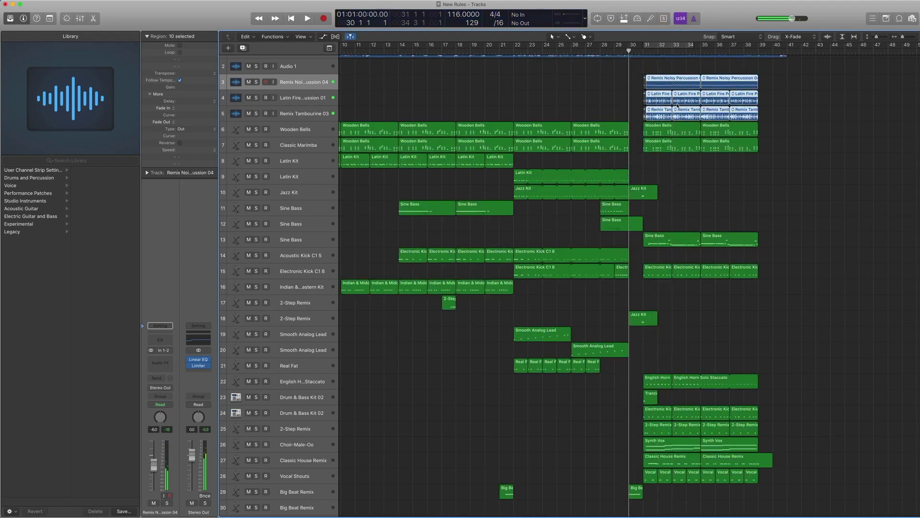
{"action": "scroll", "coordinate": [671, 86], "scroll_direction": "up", "scroll_amount": 1}
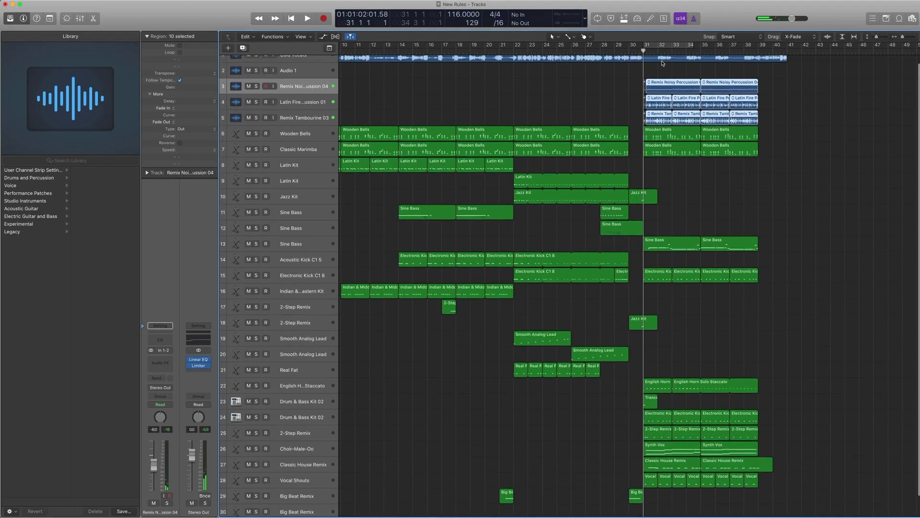
{"action": "left_click", "coordinate": [663, 61]}
{"action": "key", "text": "ctrl+m"}
{"action": "key", "text": "space"}
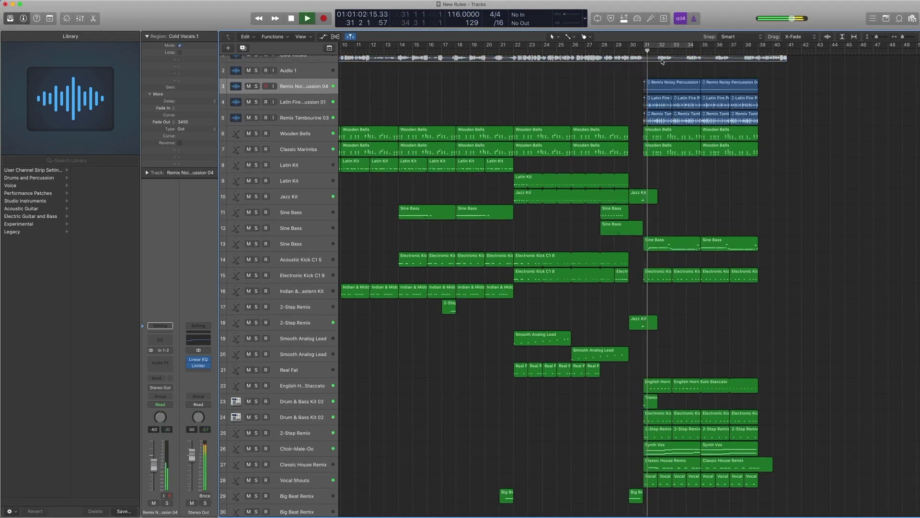
Listen to the arrangement up to bar 34, stop playback, and bring the Cold Vocals track back into view.
{"action": "scroll", "coordinate": [662, 61], "scroll_direction": "left", "scroll_amount": 1}
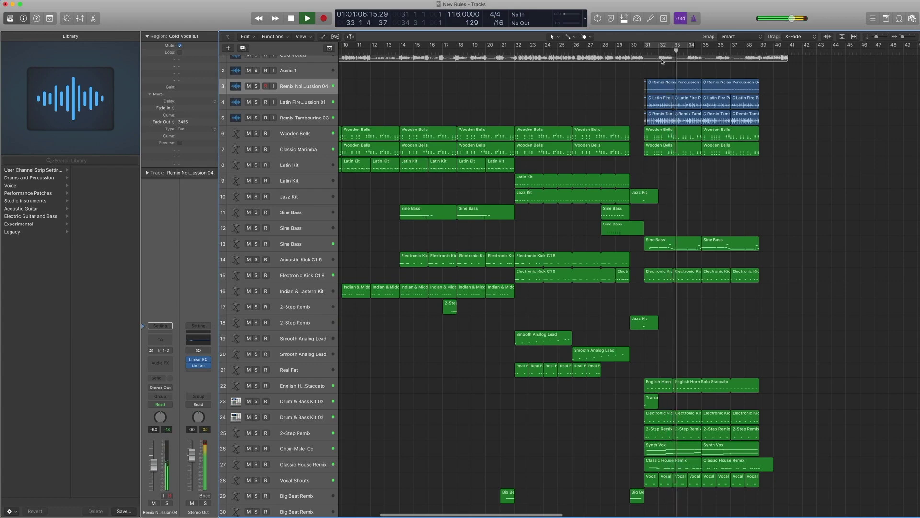
{"action": "key", "text": "space"}
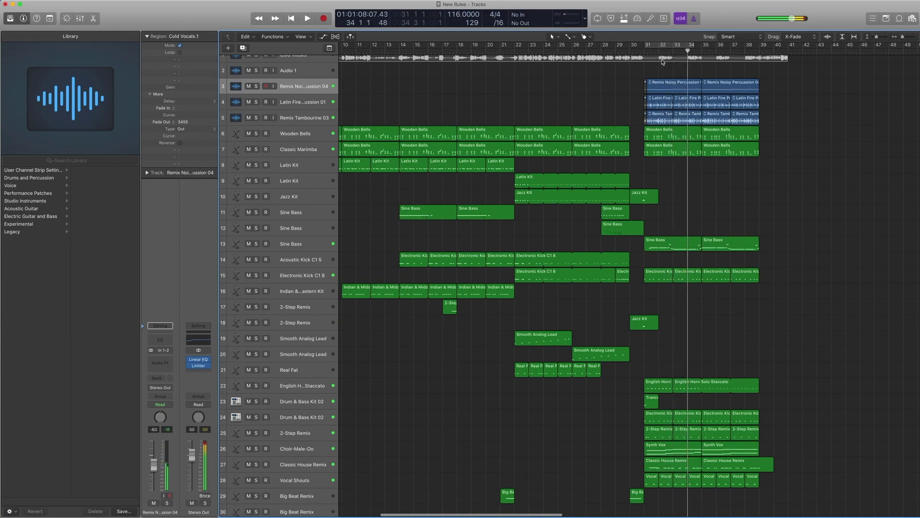
{"action": "scroll", "coordinate": [669, 74], "scroll_direction": "right", "scroll_amount": 1}
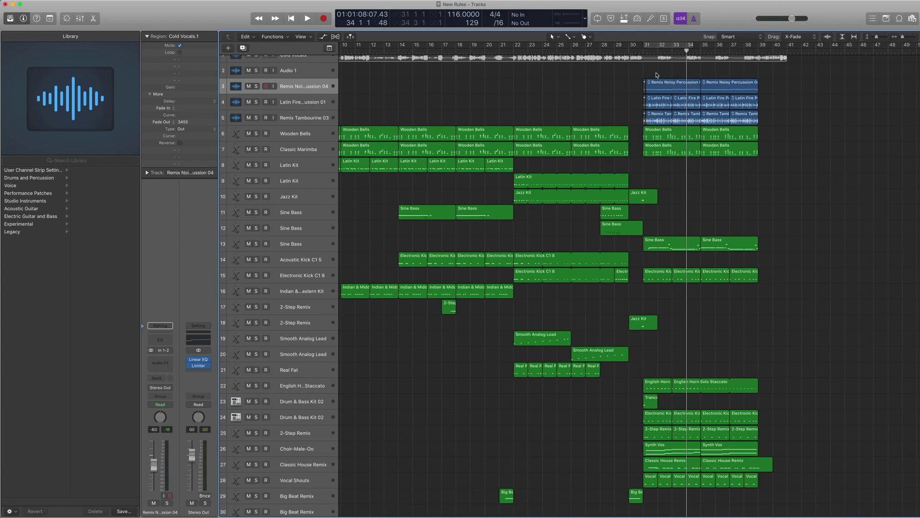
{"action": "scroll", "coordinate": [656, 75], "scroll_direction": "up", "scroll_amount": 1}
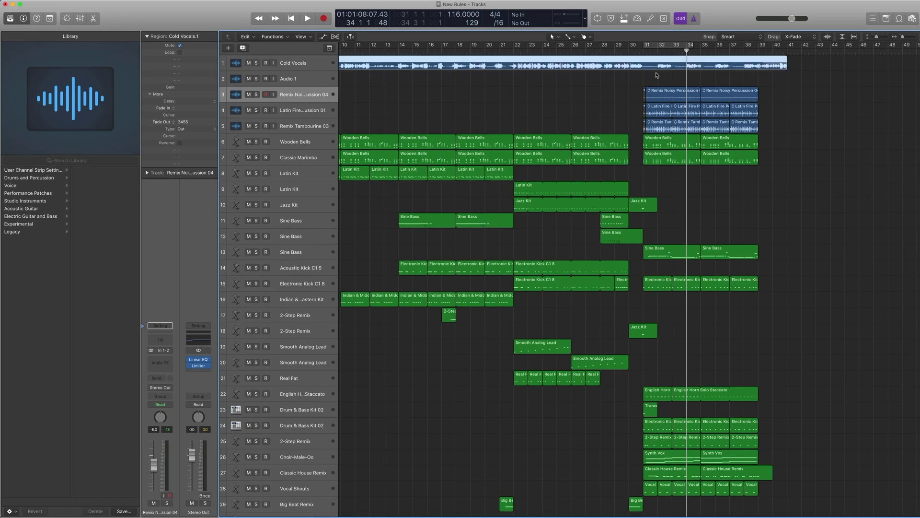
Move the playhead to bar 35 and select the regions of the three percussion loop tracks from there onward.
{"action": "left_click_drag", "start_coordinate": [777, 129], "coordinate": [657, 91]}
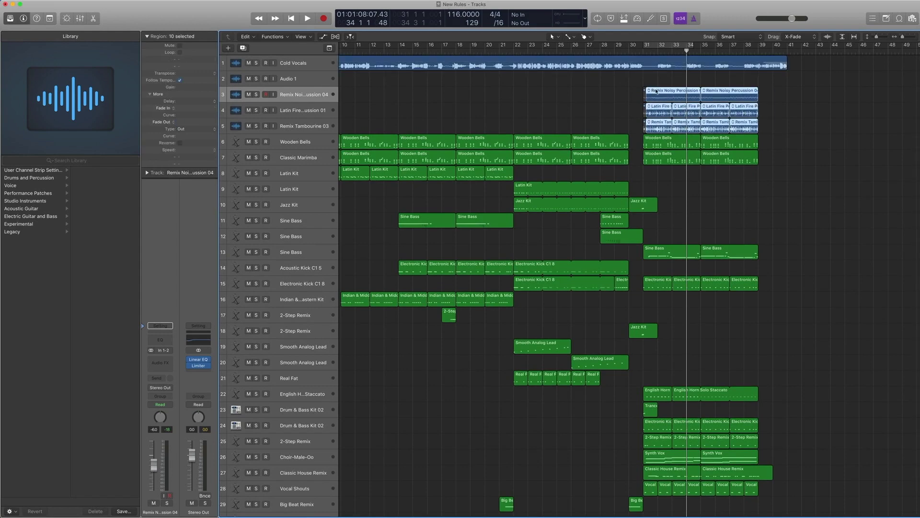
{"action": "left_click", "coordinate": [672, 83]}
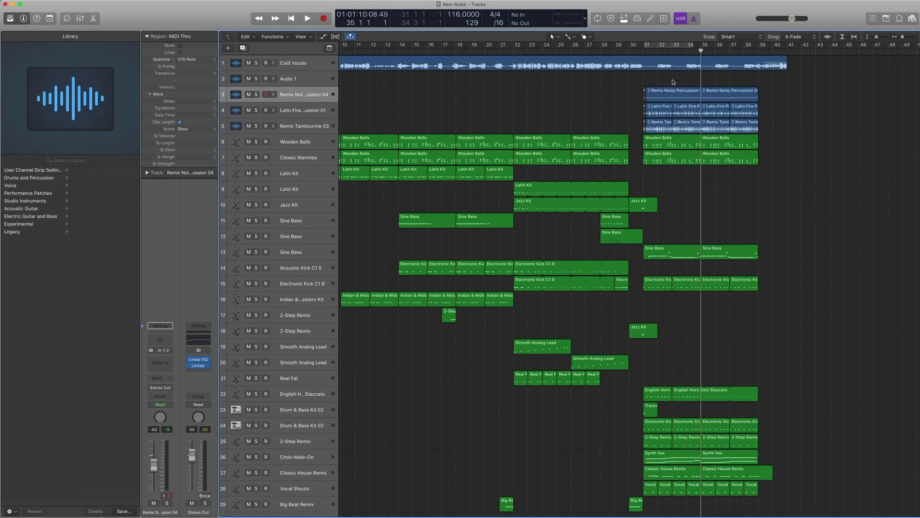
{"action": "left_click_drag", "start_coordinate": [774, 128], "coordinate": [715, 91]}
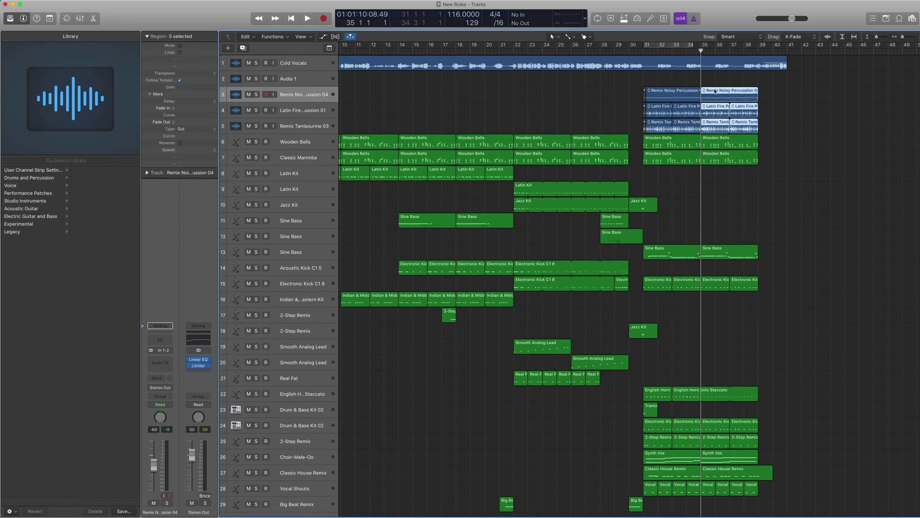